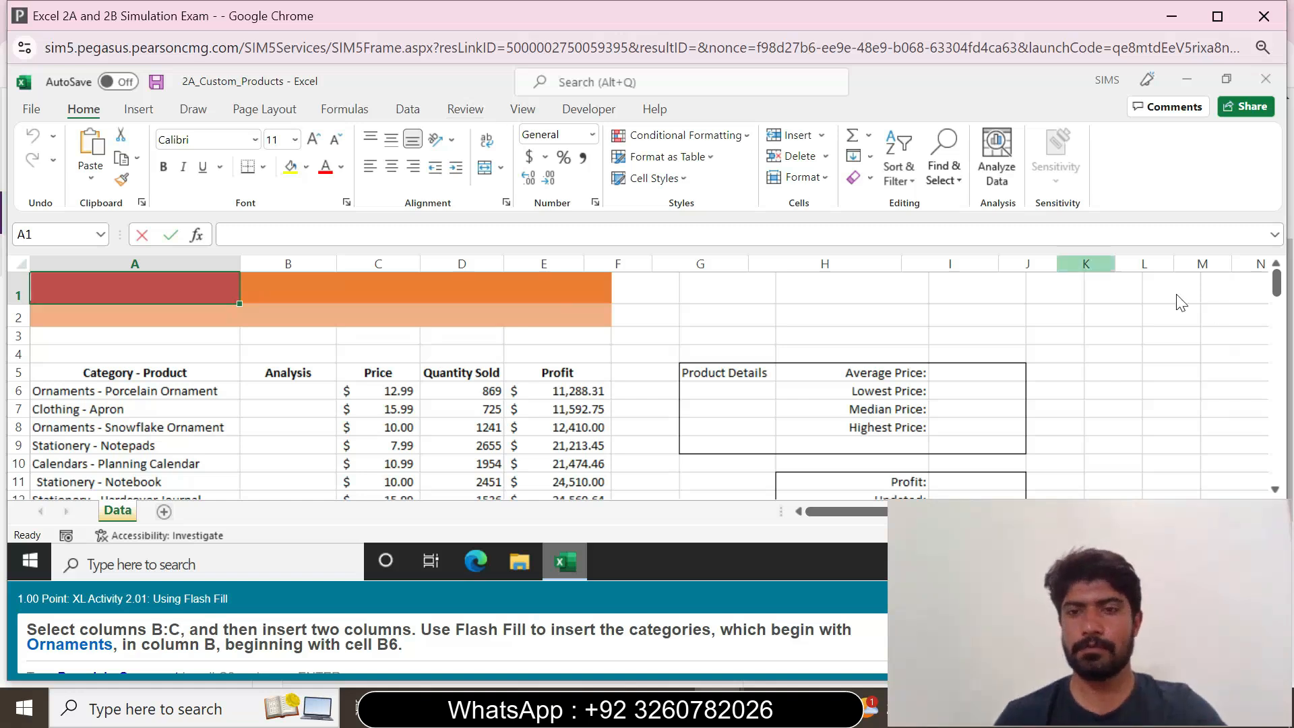
# Insert two blank columns before the Analysis column by selecting columns B:C
pyautogui.moveTo(1276, 289); pyautogui.dragTo(1278, 307)
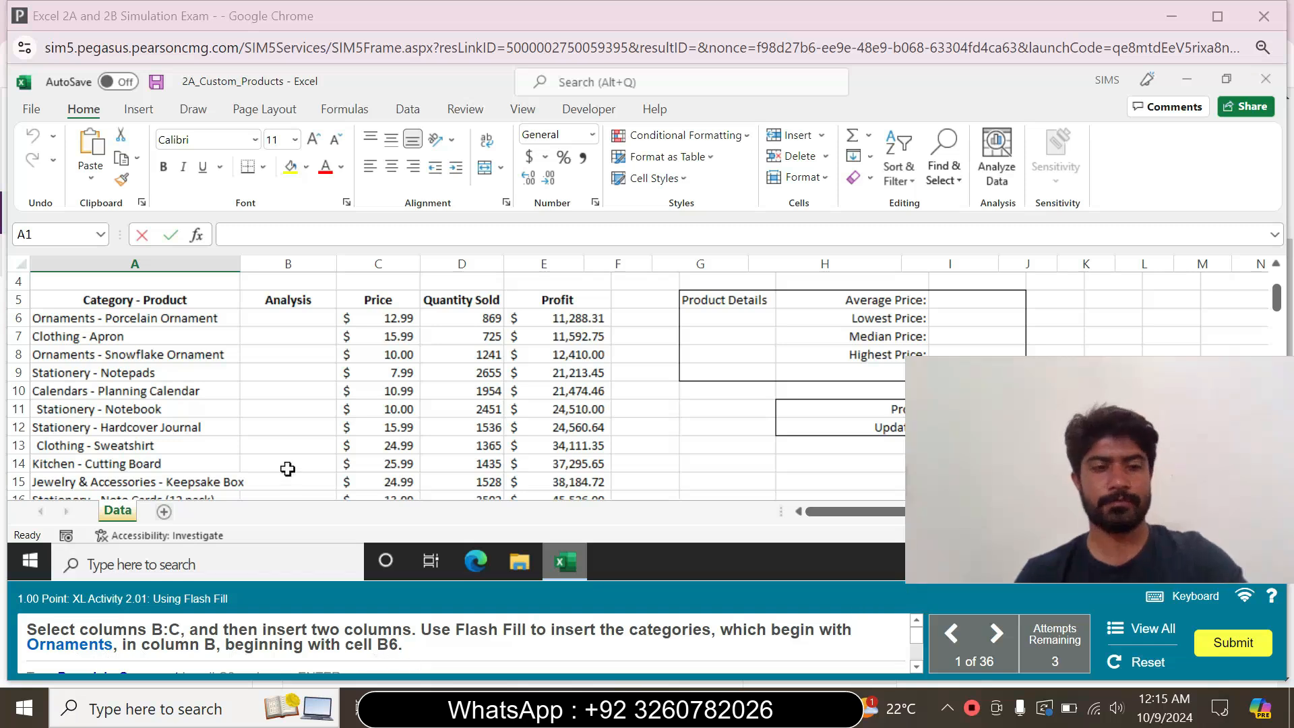
pyautogui.click(287, 264)
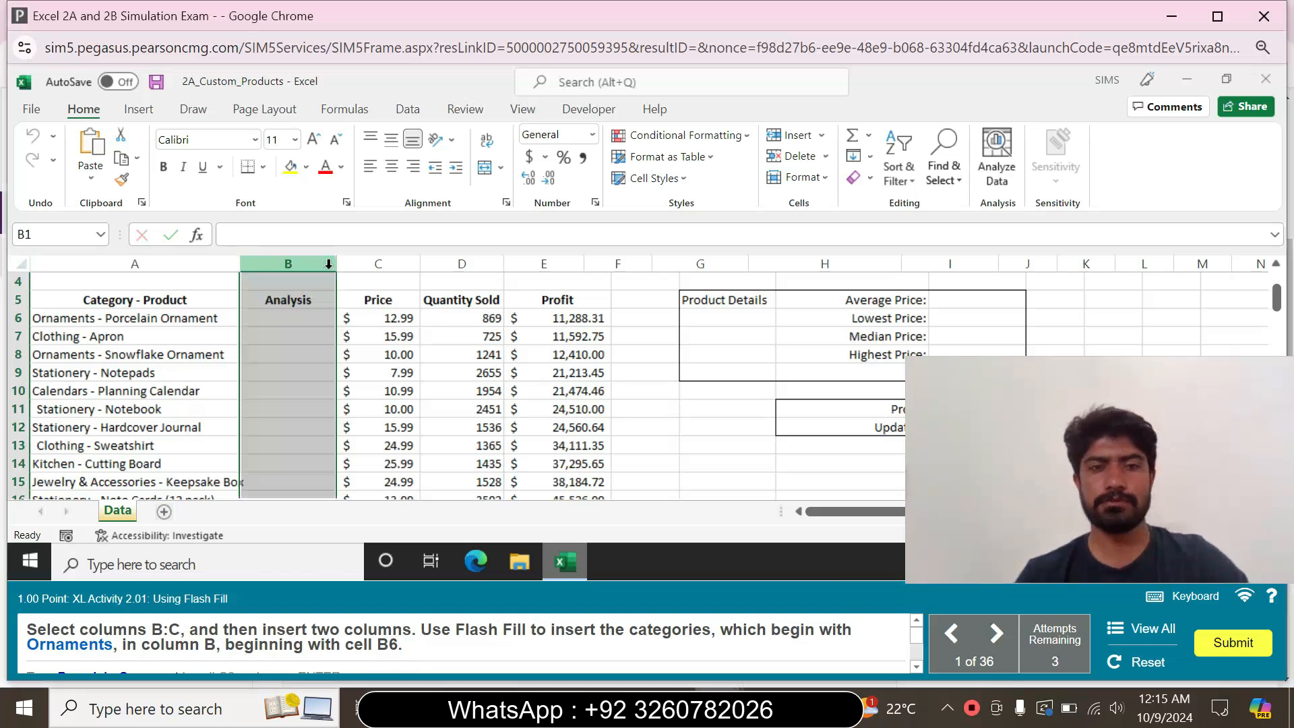
pyautogui.keyDown('shift'); pyautogui.click(394, 264); pyautogui.keyUp('shift')
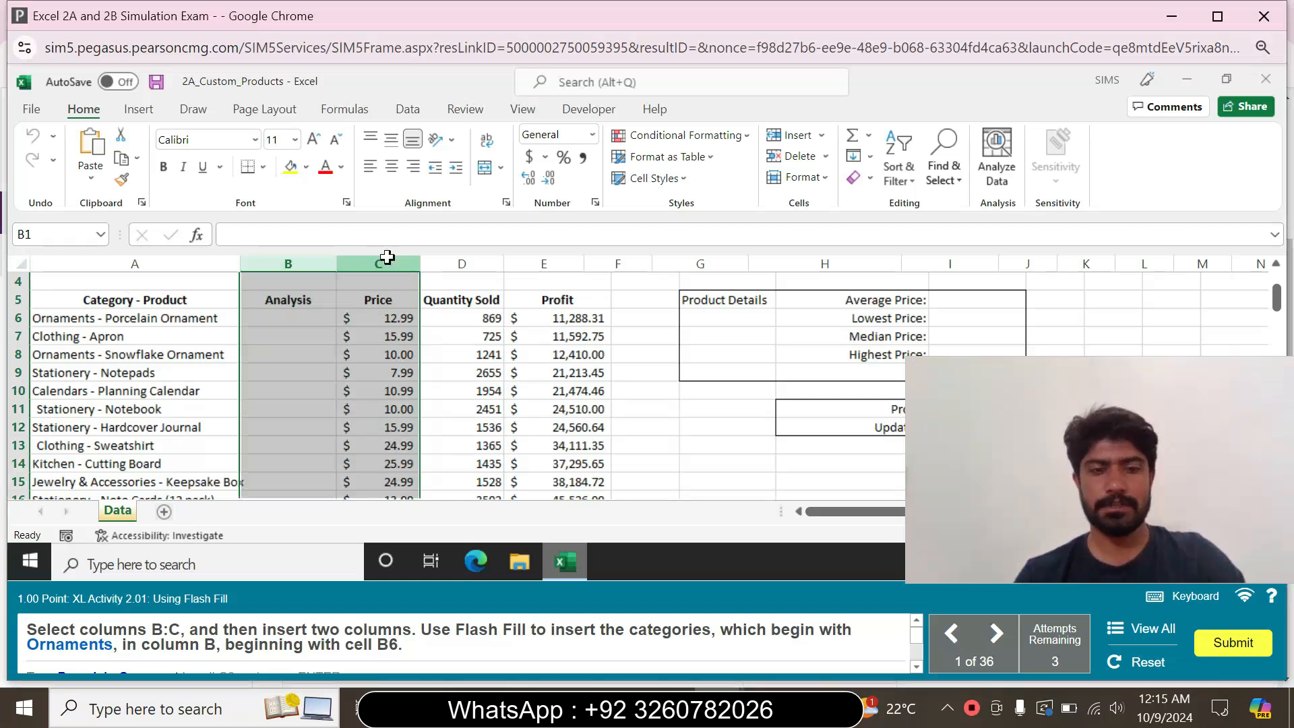
pyautogui.rightClick(387, 258)
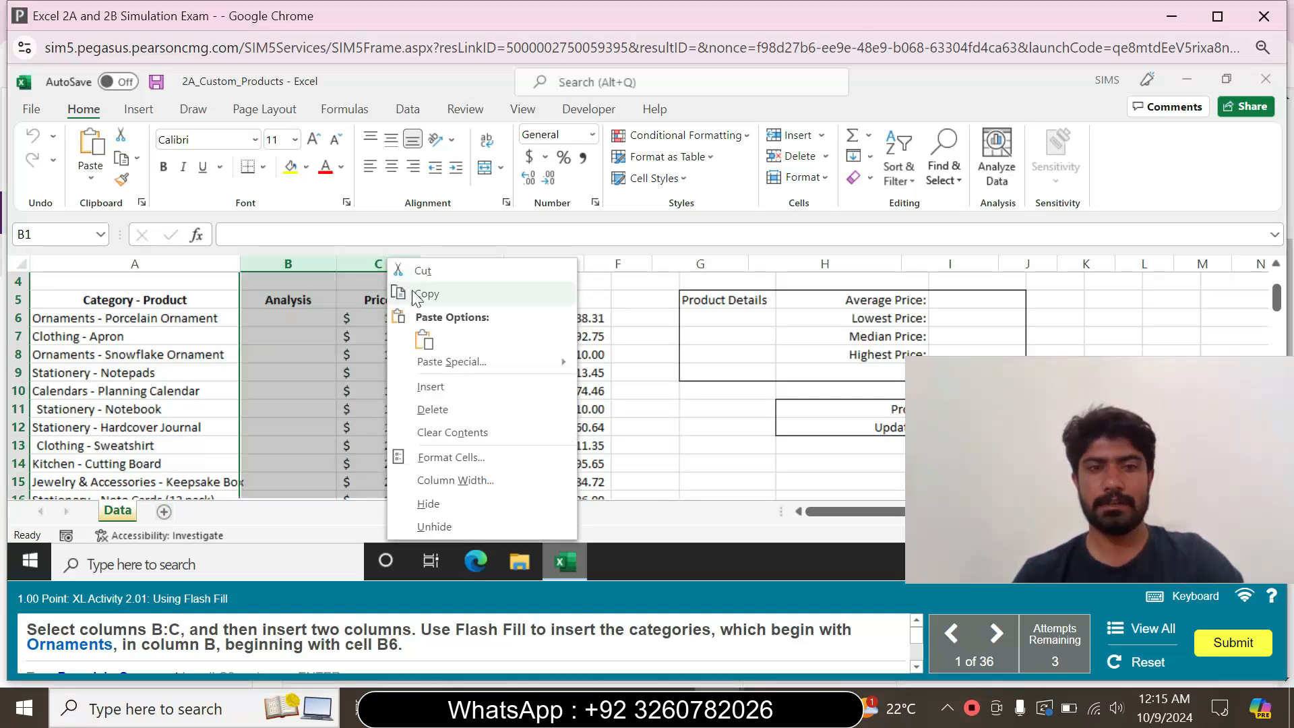
pyautogui.click(430, 386)
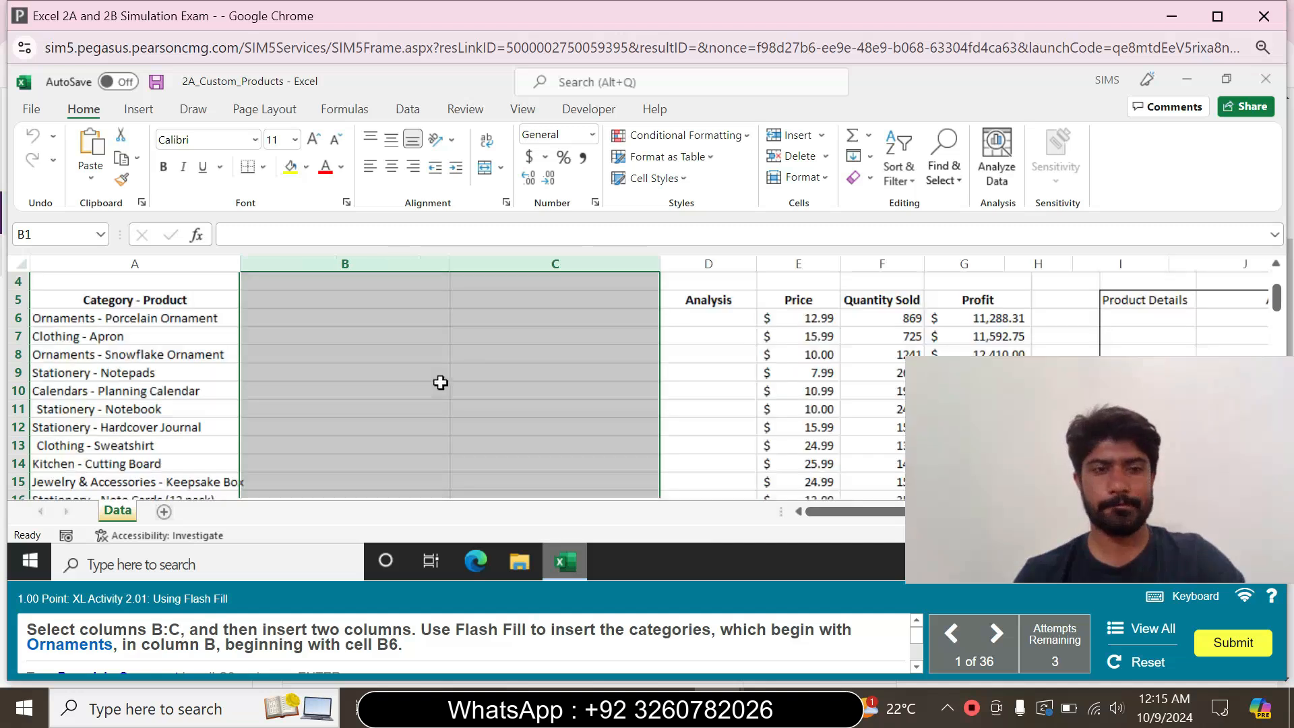
# Enter Ornaments in cell B6 and use Flash Fill to extract the remaining categories down column B
pyautogui.click(331, 312)
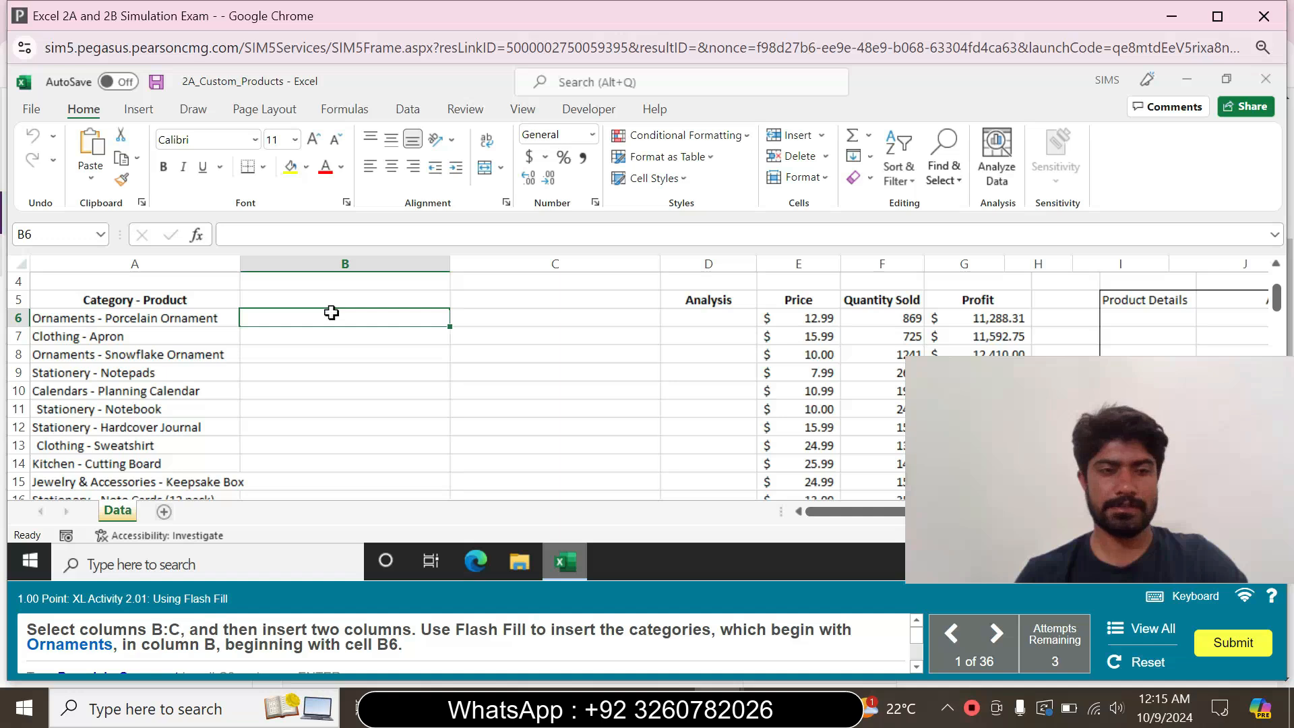
pyautogui.write('Ornaments')
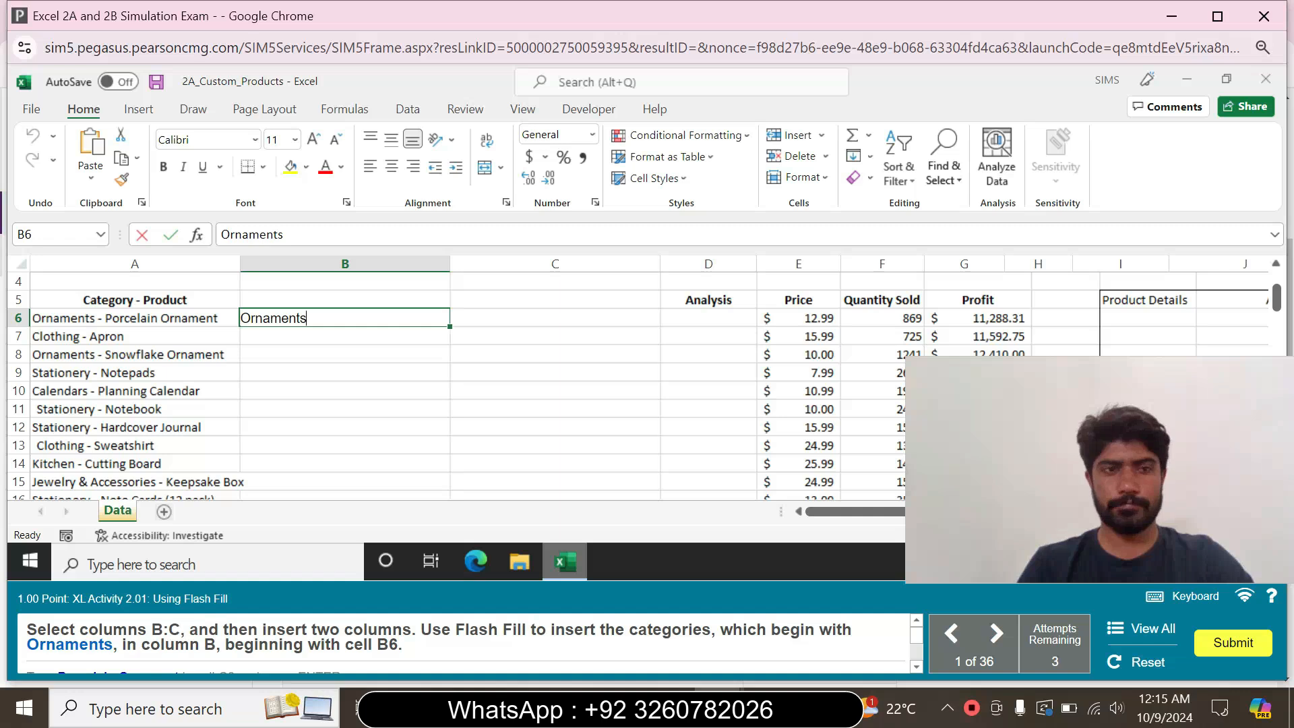
pyautogui.press('Return')
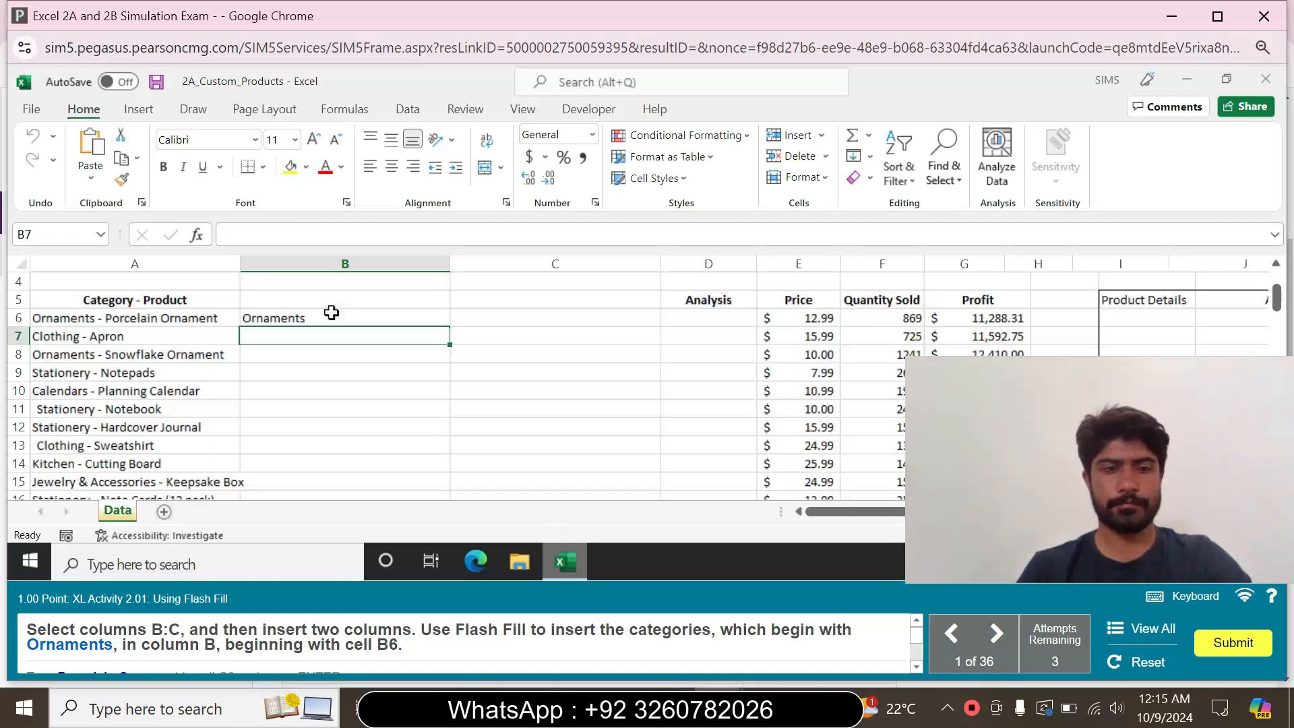
pyautogui.click(349, 315)
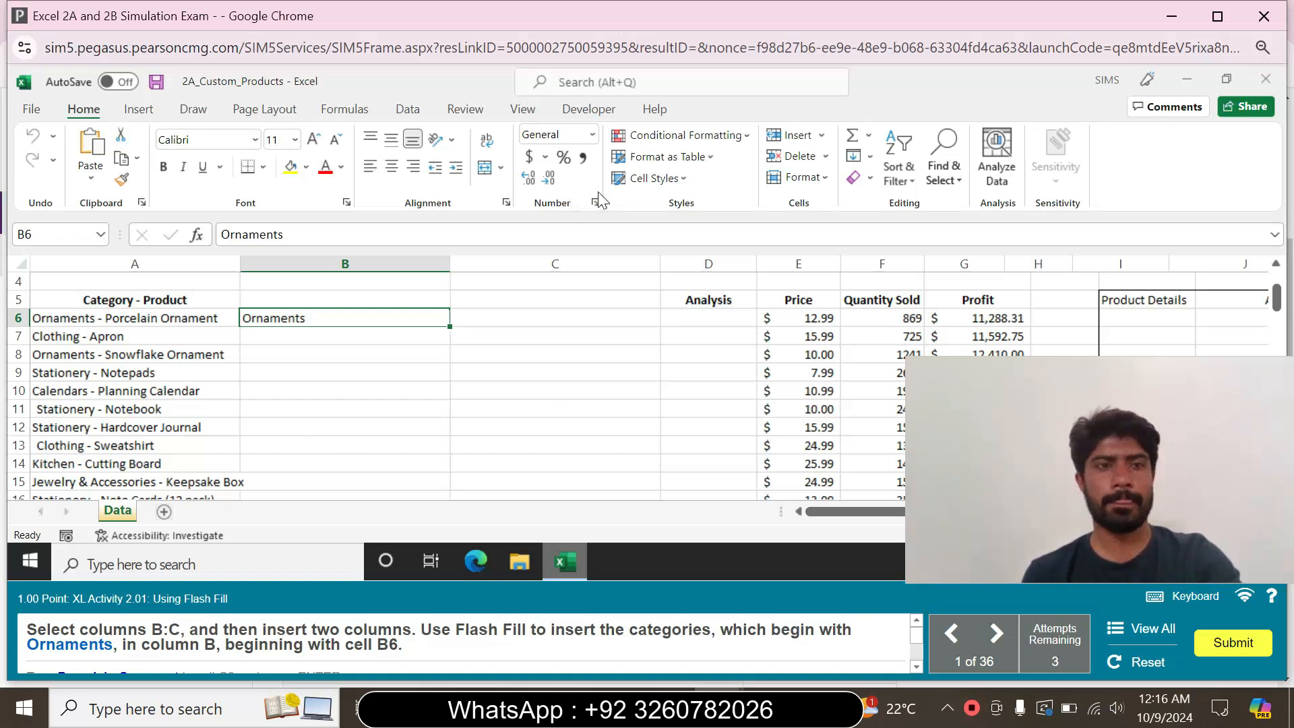
pyautogui.click(874, 160)
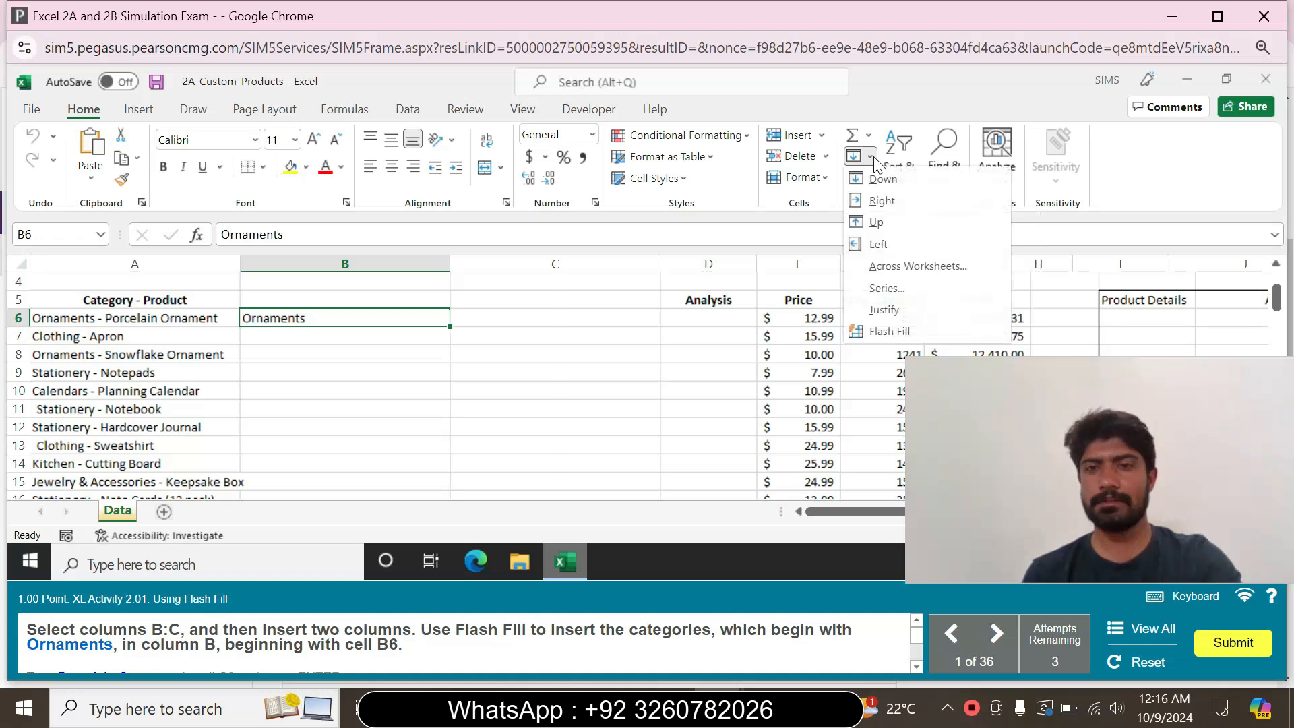
pyautogui.click(902, 337)
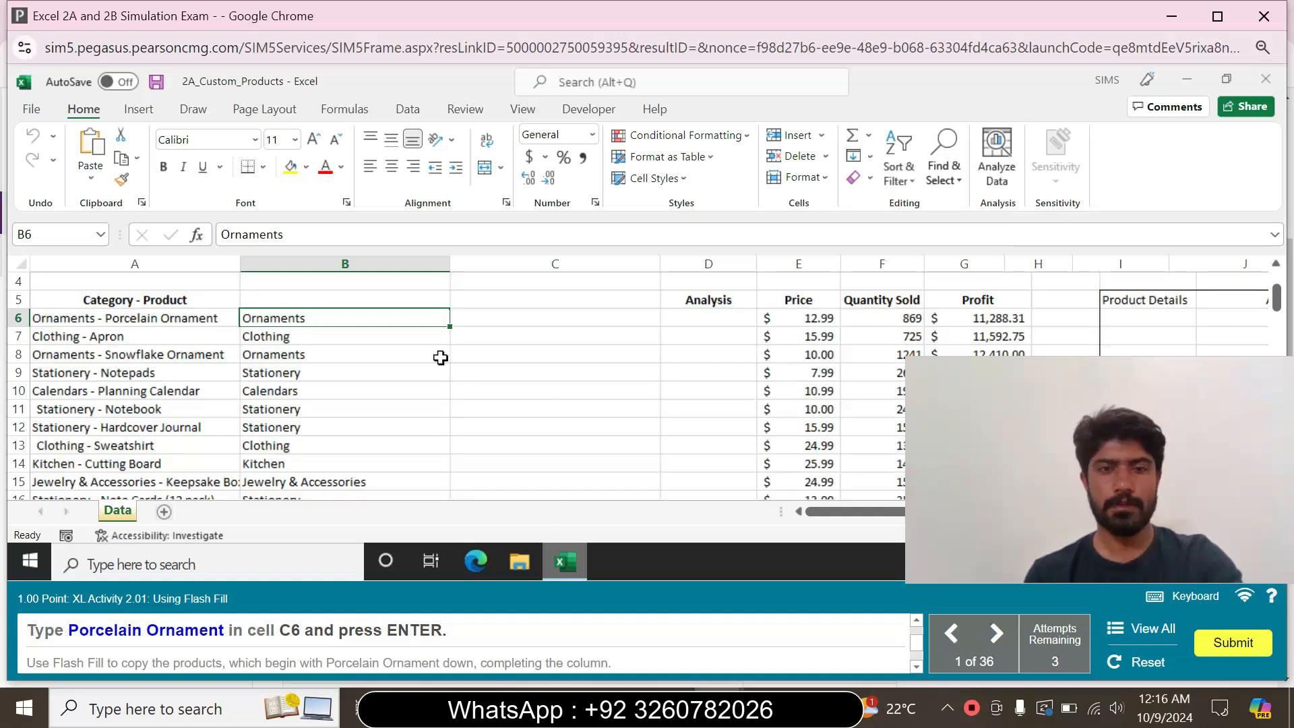
# Enter Porcelain Ornament in cell C6 and use Flash Fill to extract the remaining product names down column C
pyautogui.click(490, 320)
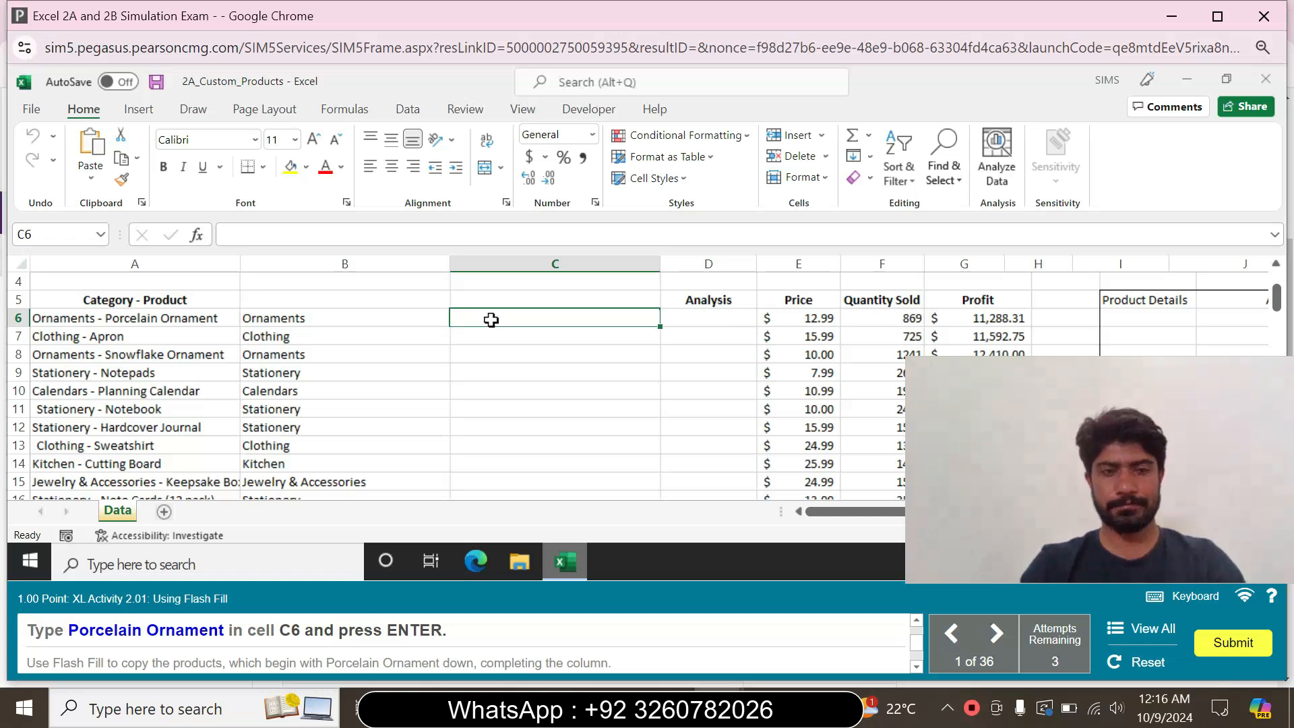
pyautogui.write('Po')
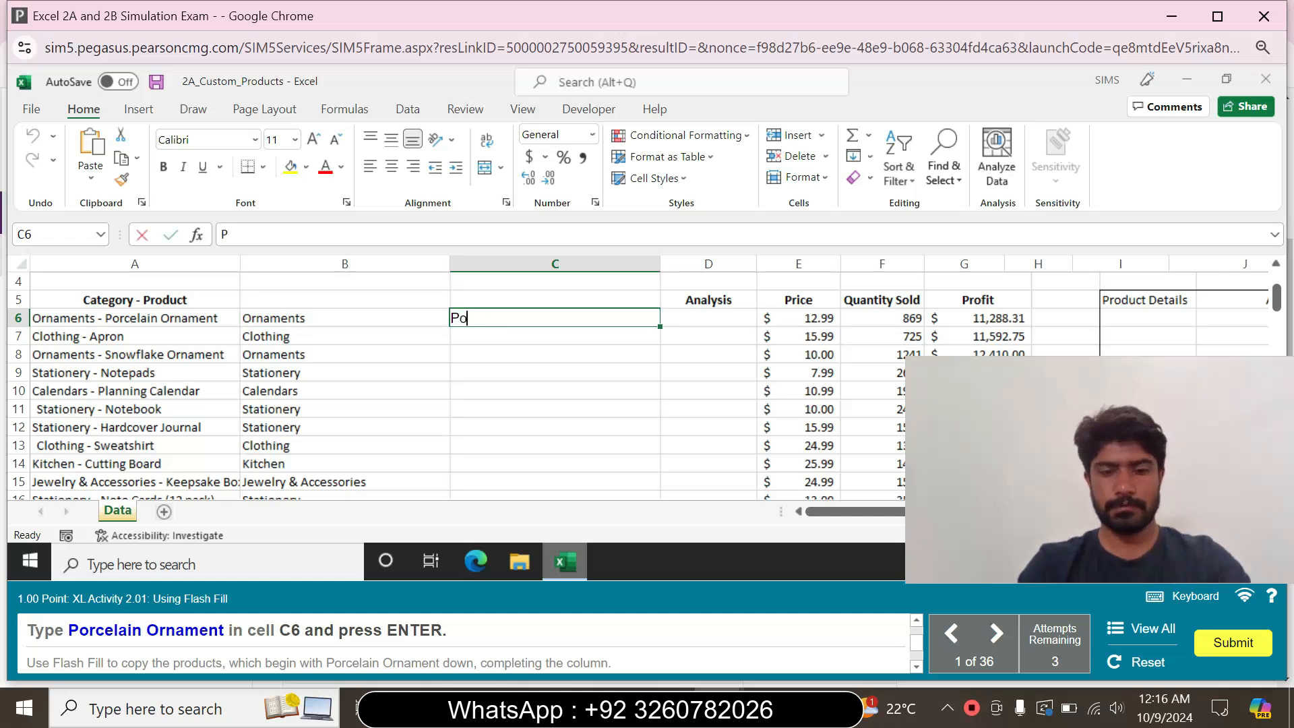
pyautogui.write('rcelain O')
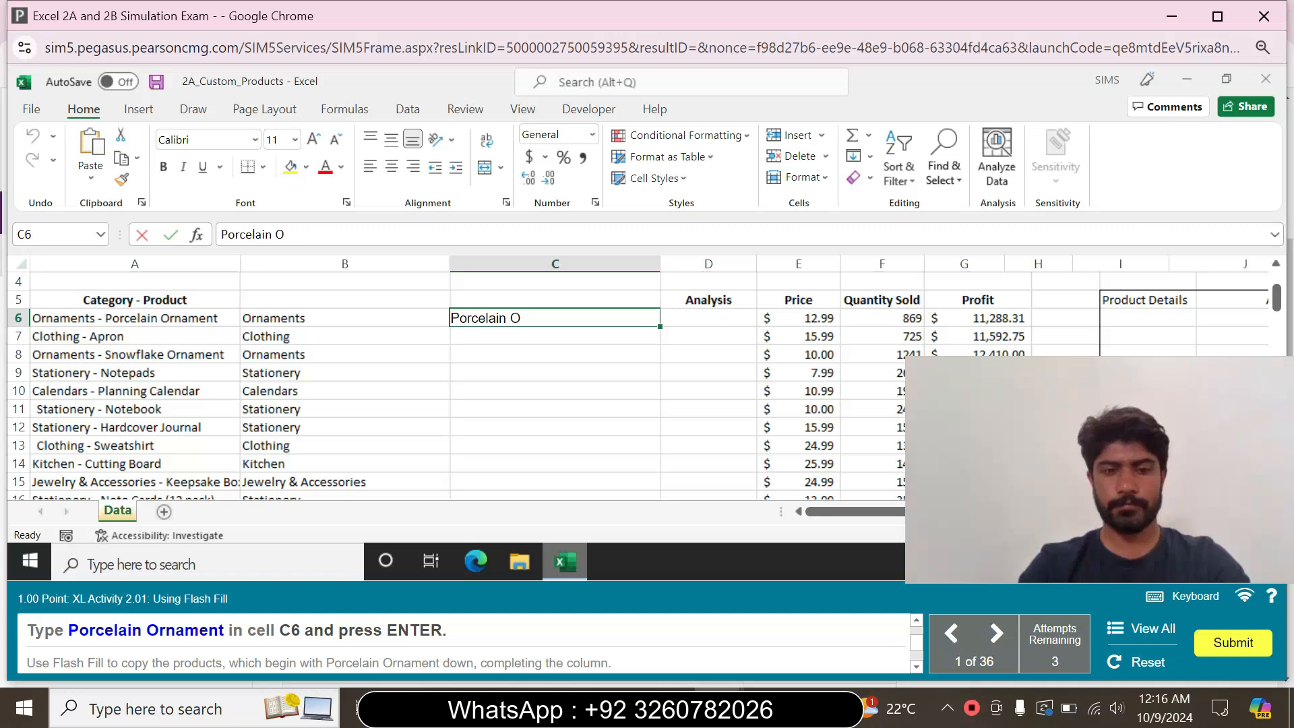
pyautogui.write('rnament')
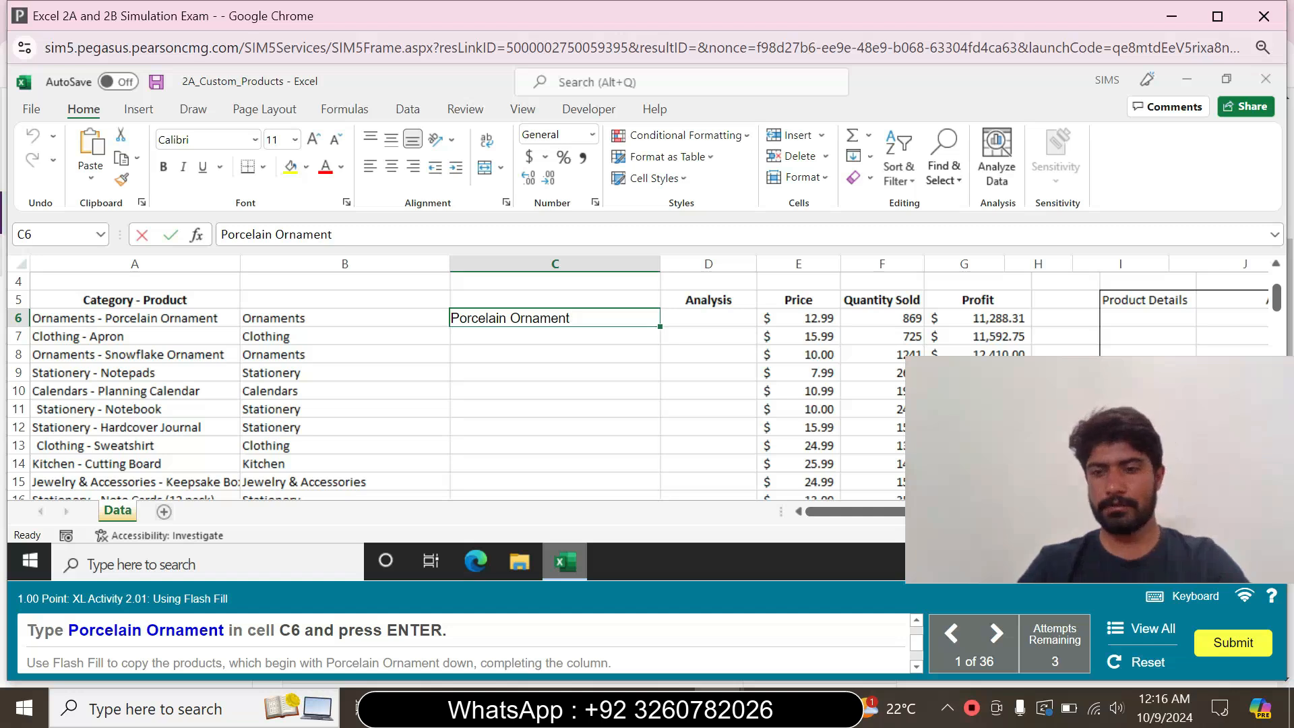
pyautogui.press('Return')
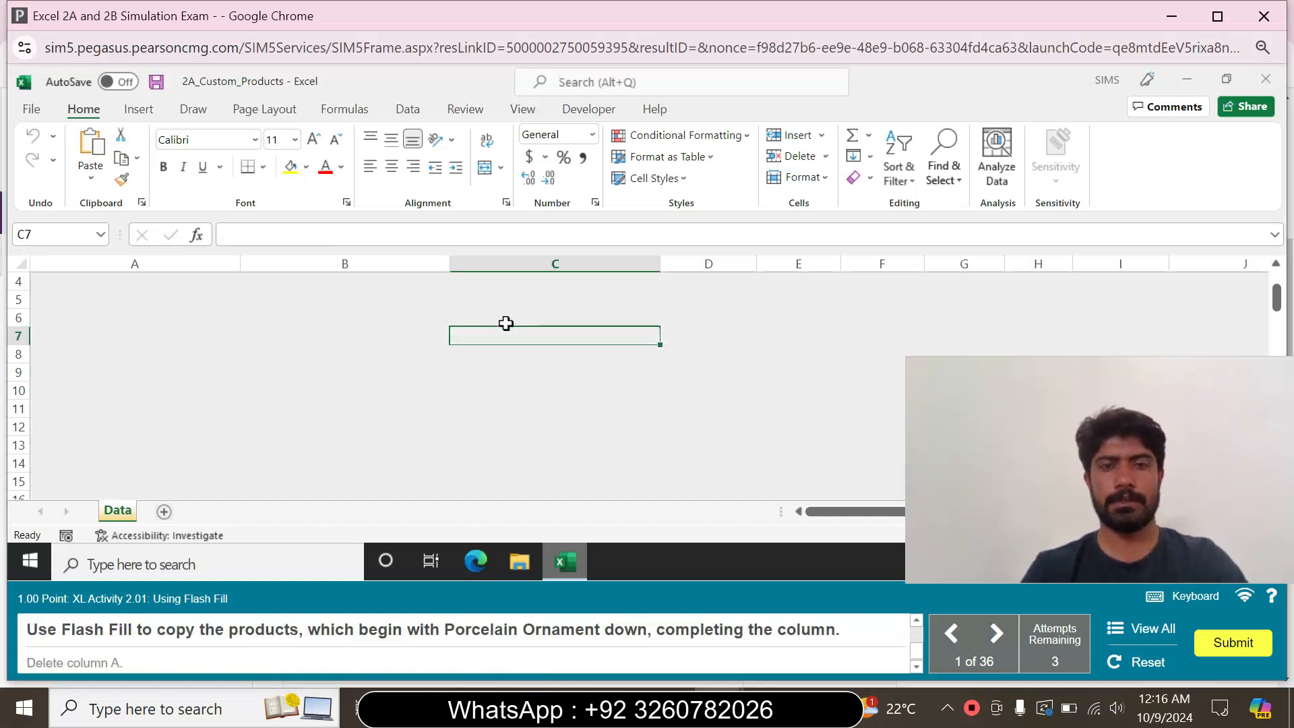
pyautogui.click(506, 319)
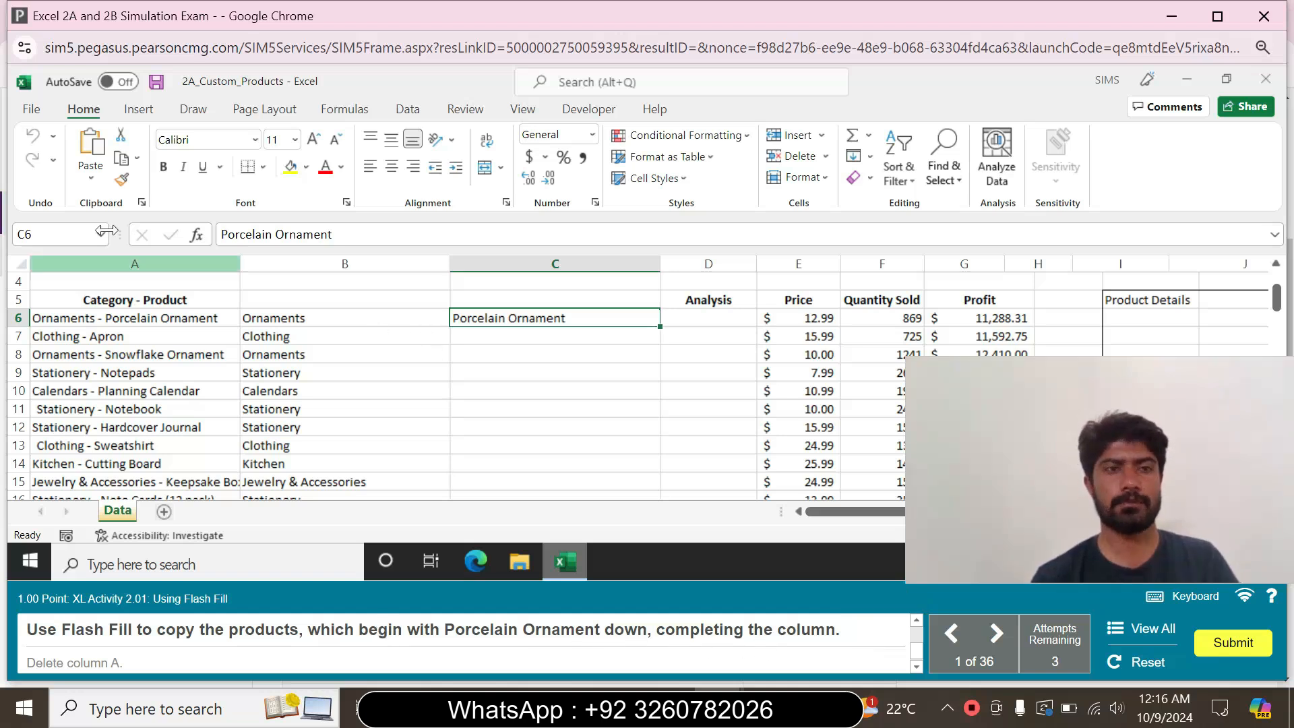
pyautogui.click(870, 156)
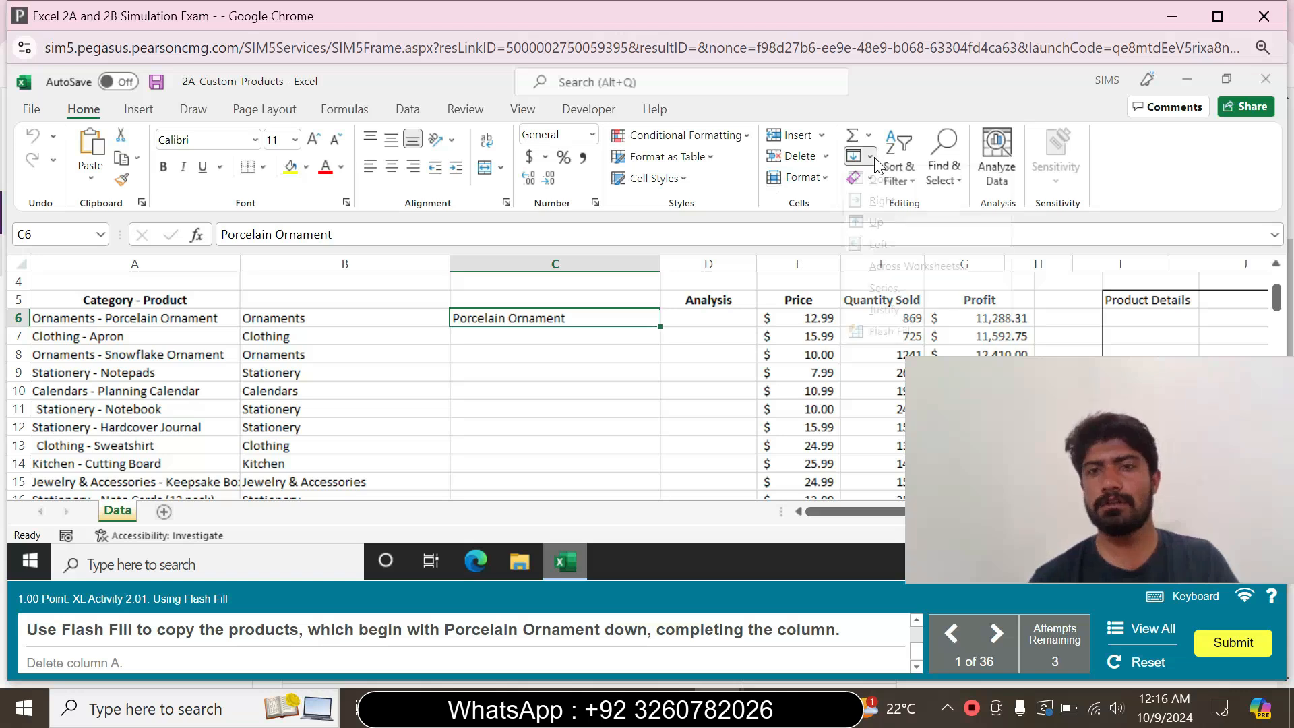
pyautogui.click(888, 332)
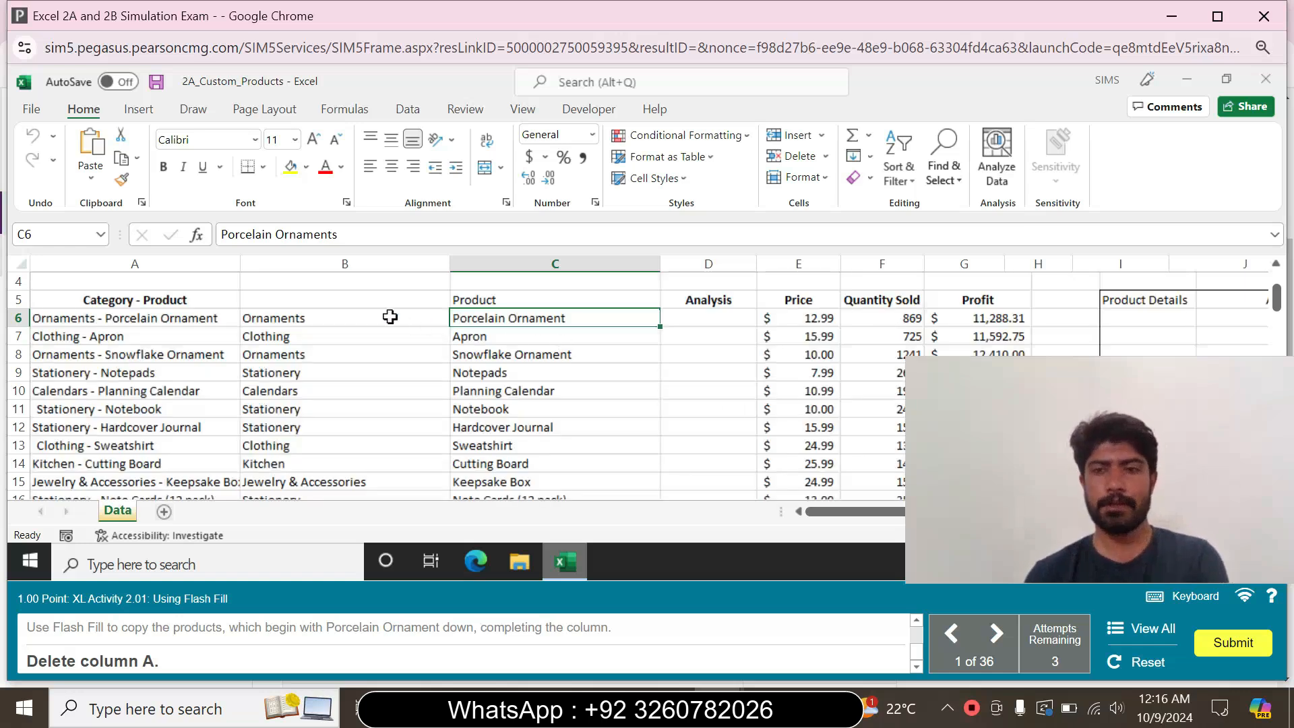
# Delete column A containing the combined Category - Product entries
pyautogui.click(196, 264)
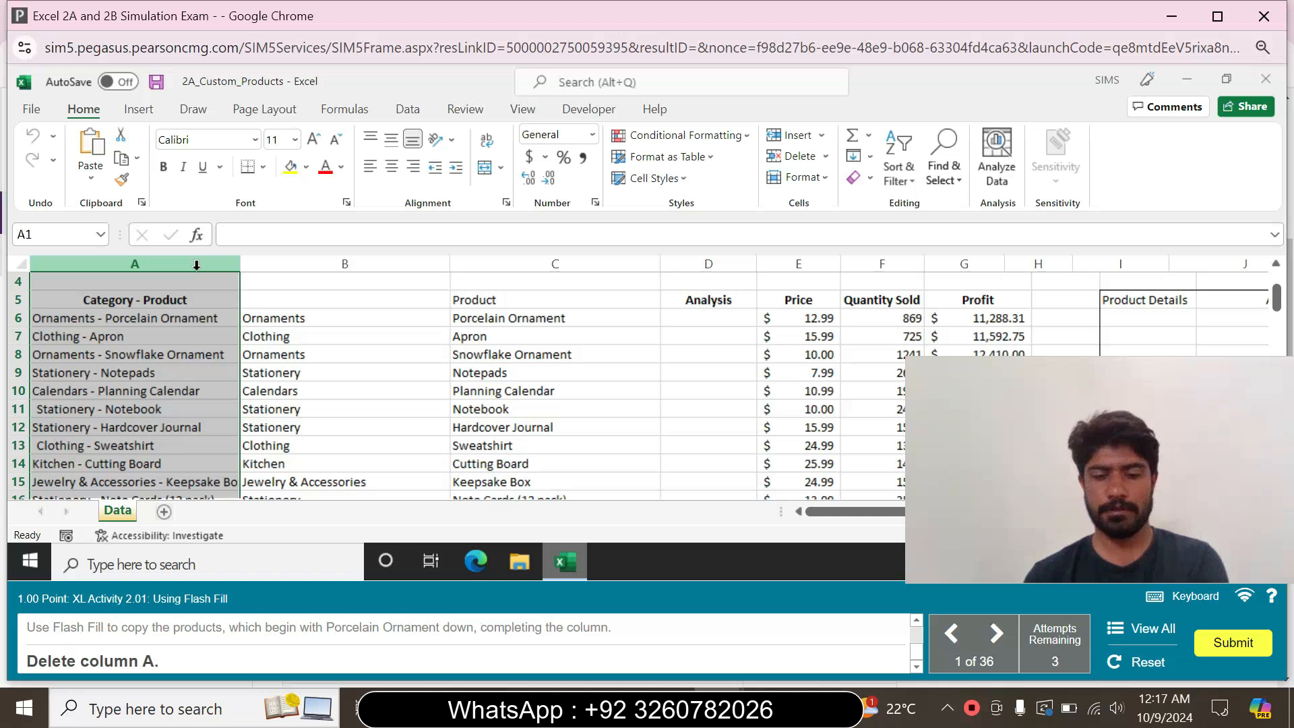
pyautogui.rightClick(191, 261)
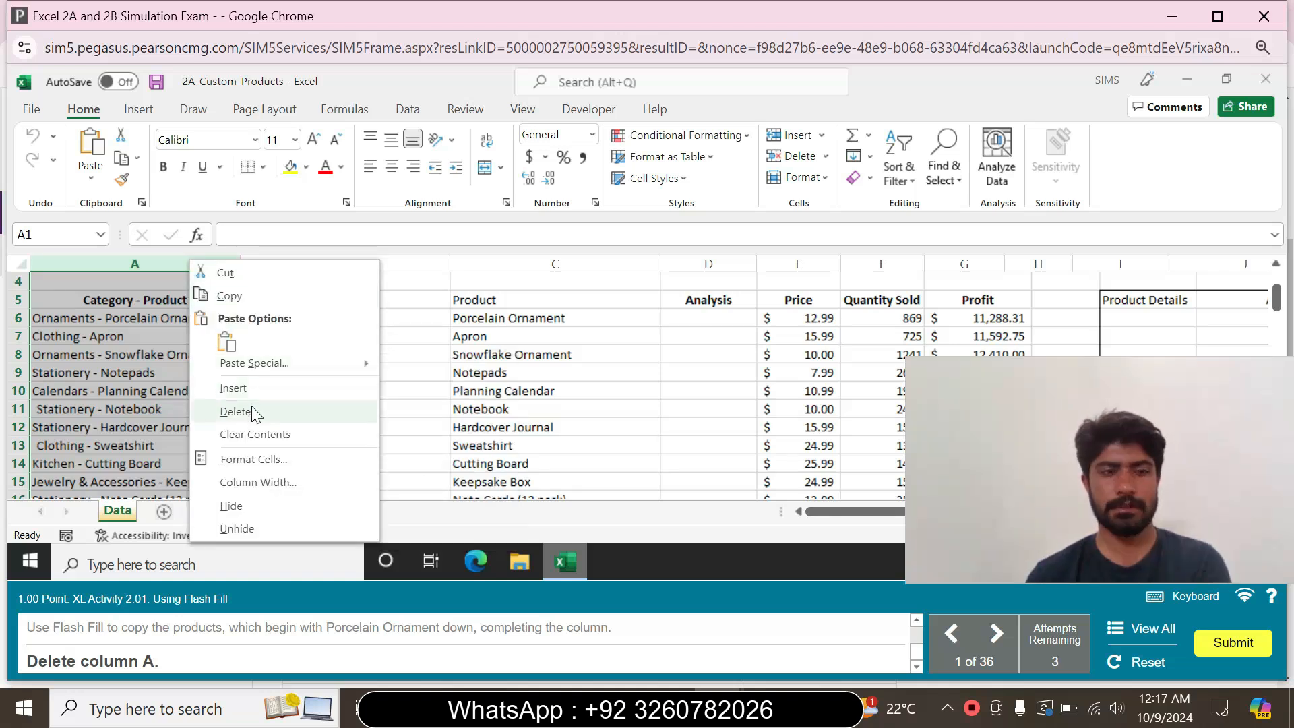
pyautogui.click(235, 411)
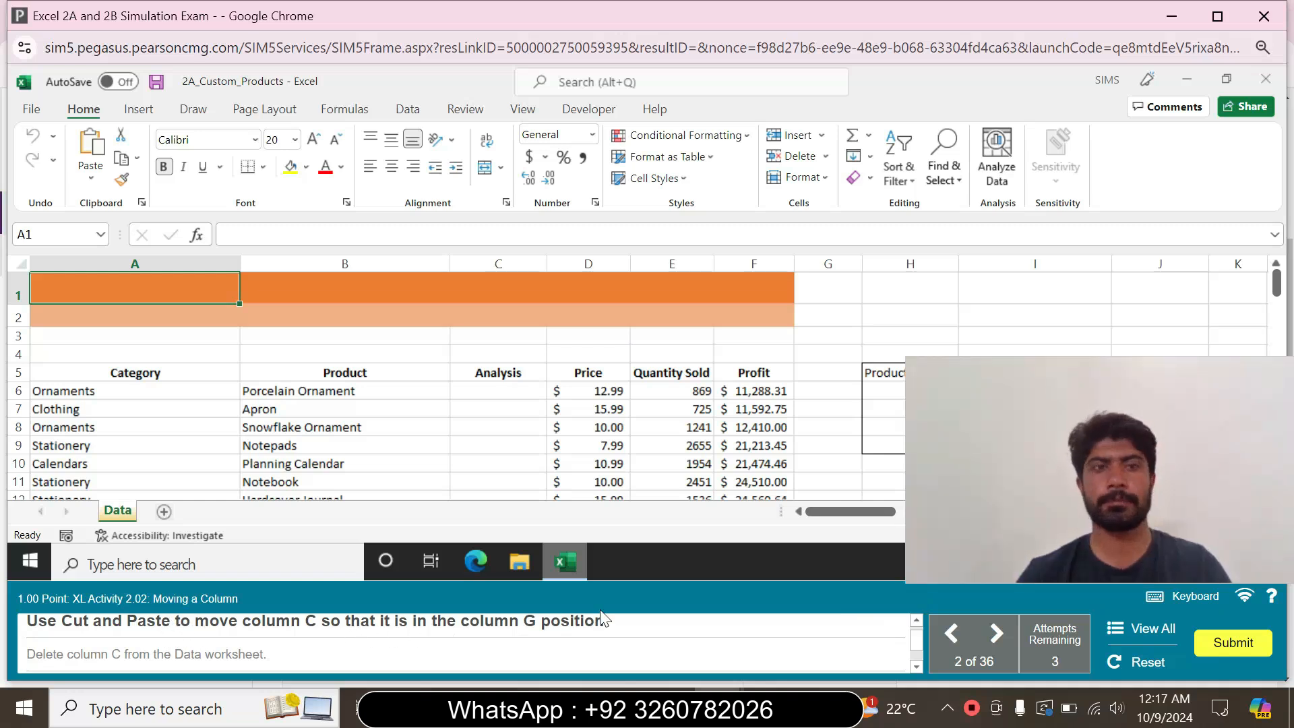
# Cut the Analysis column from column C and paste it into column G
pyautogui.click(496, 271)
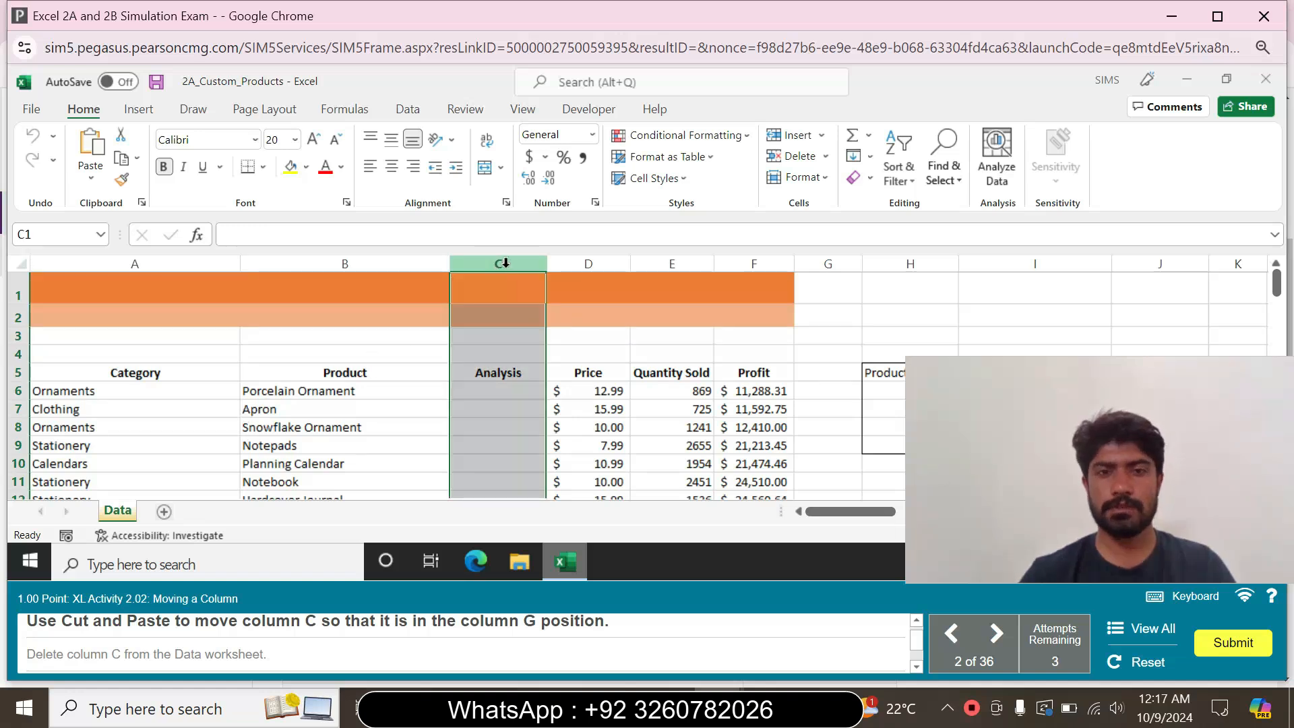
pyautogui.rightClick(502, 263)
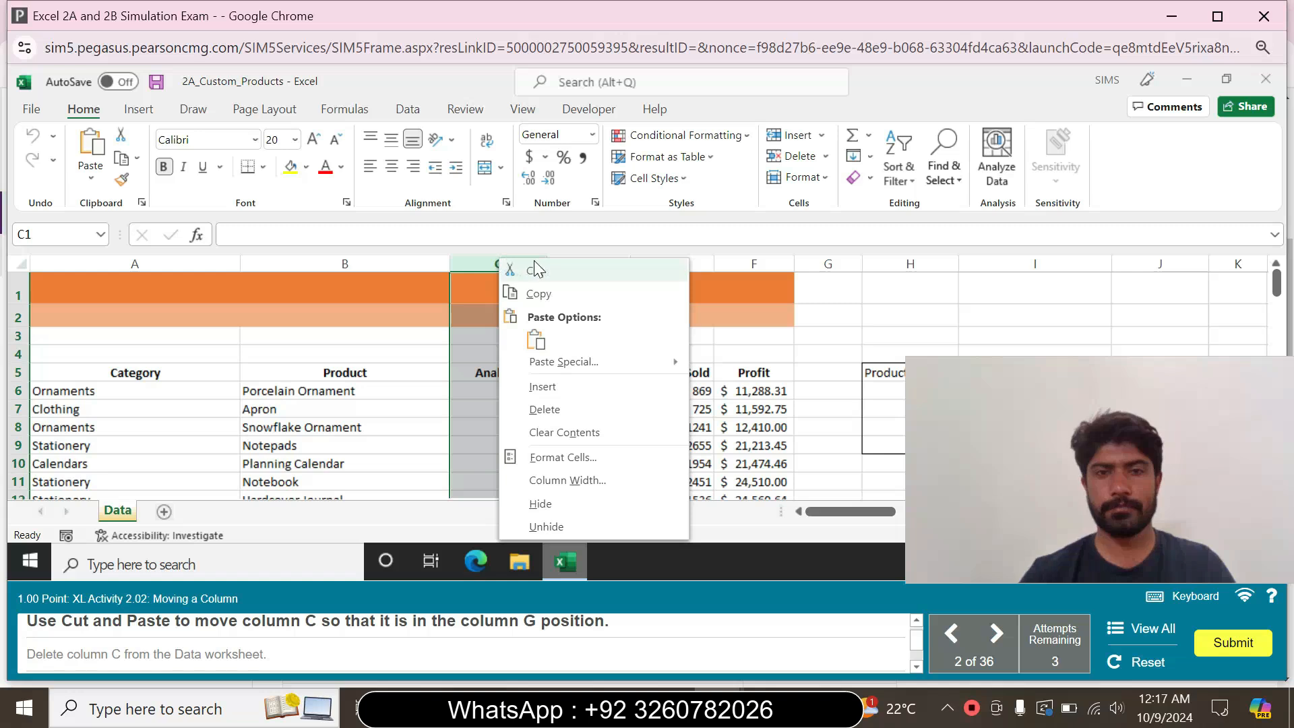
pyautogui.click(535, 271)
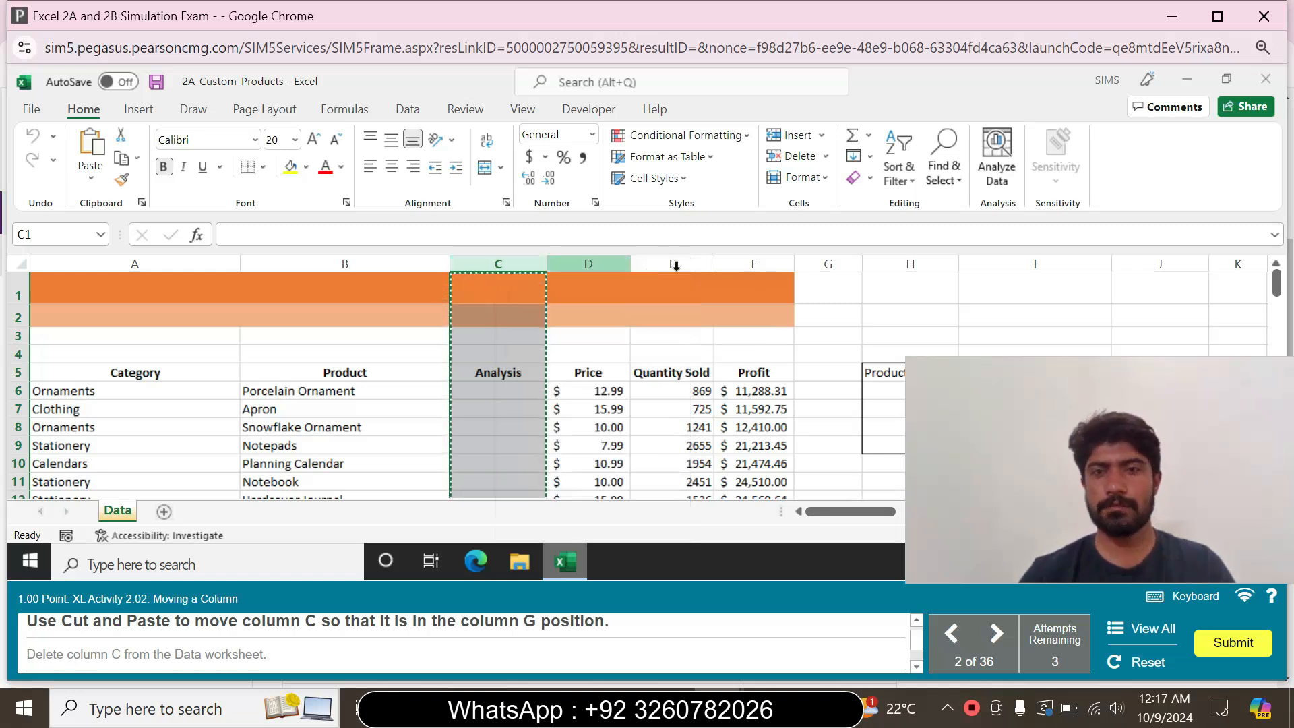
pyautogui.click(848, 265)
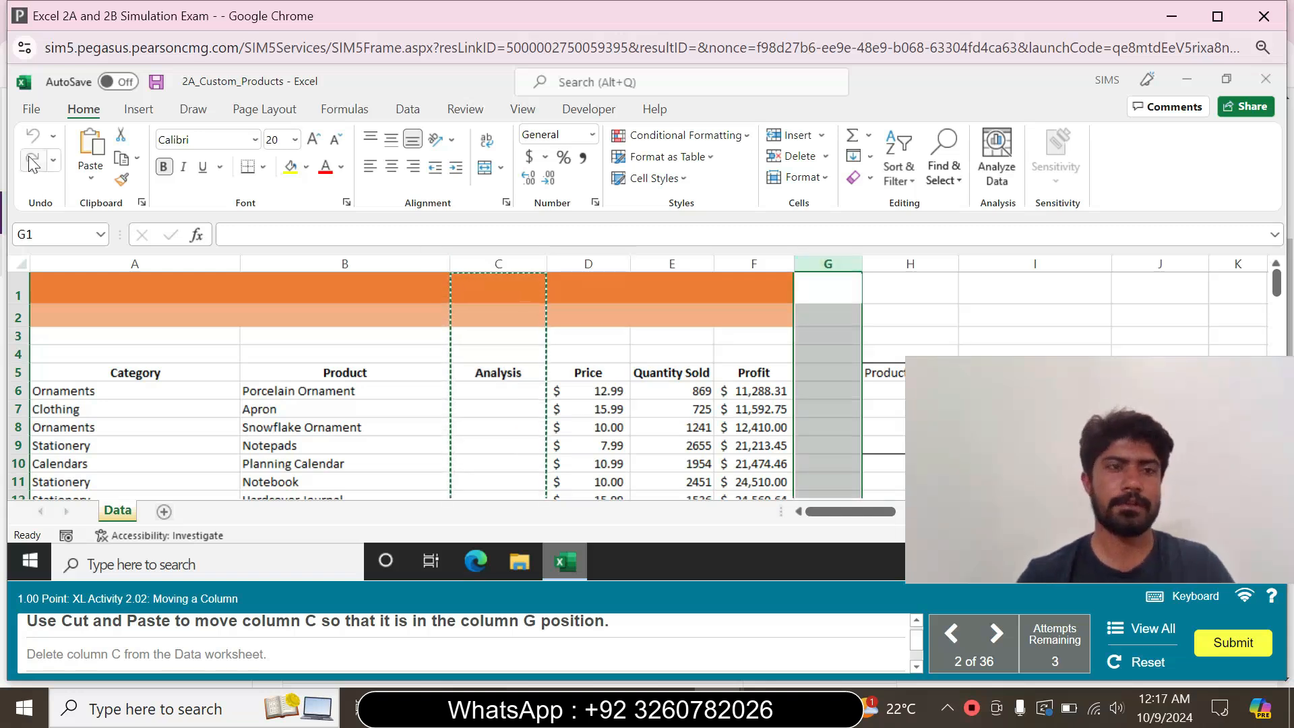
pyautogui.click(91, 148)
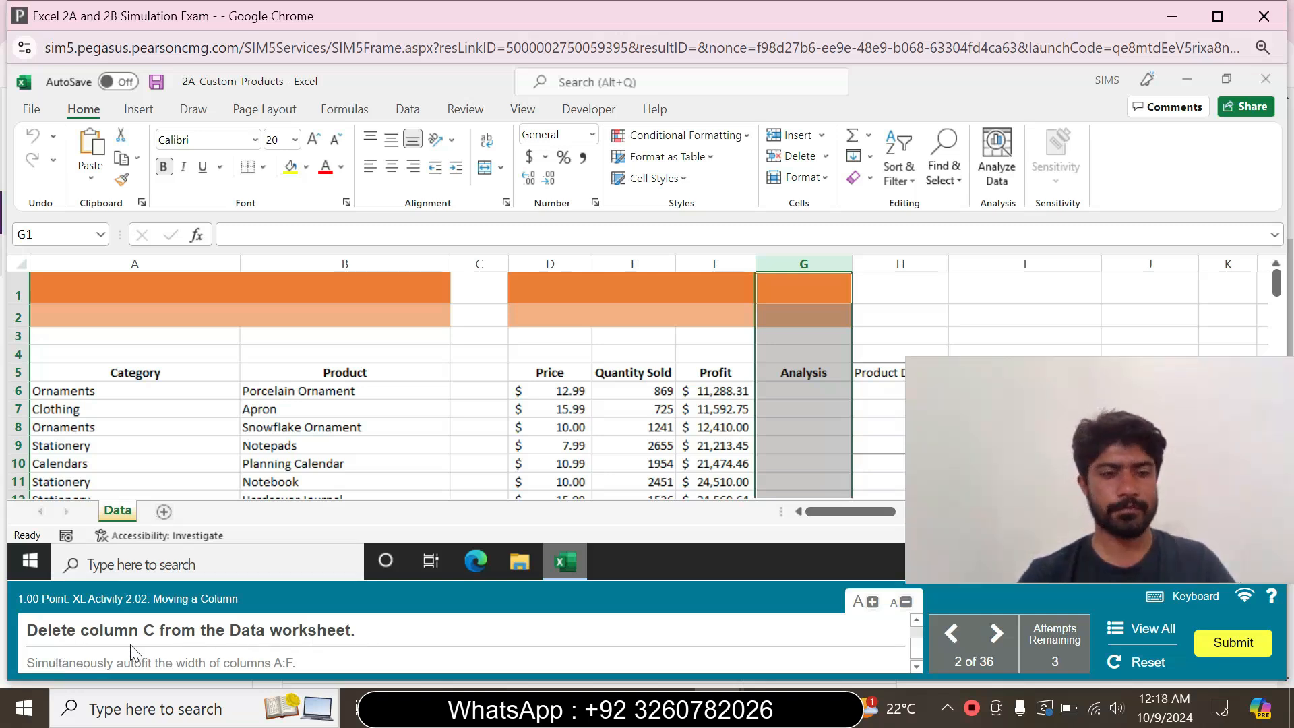
# Delete the empty column C from the Data worksheet
pyautogui.click(492, 267)
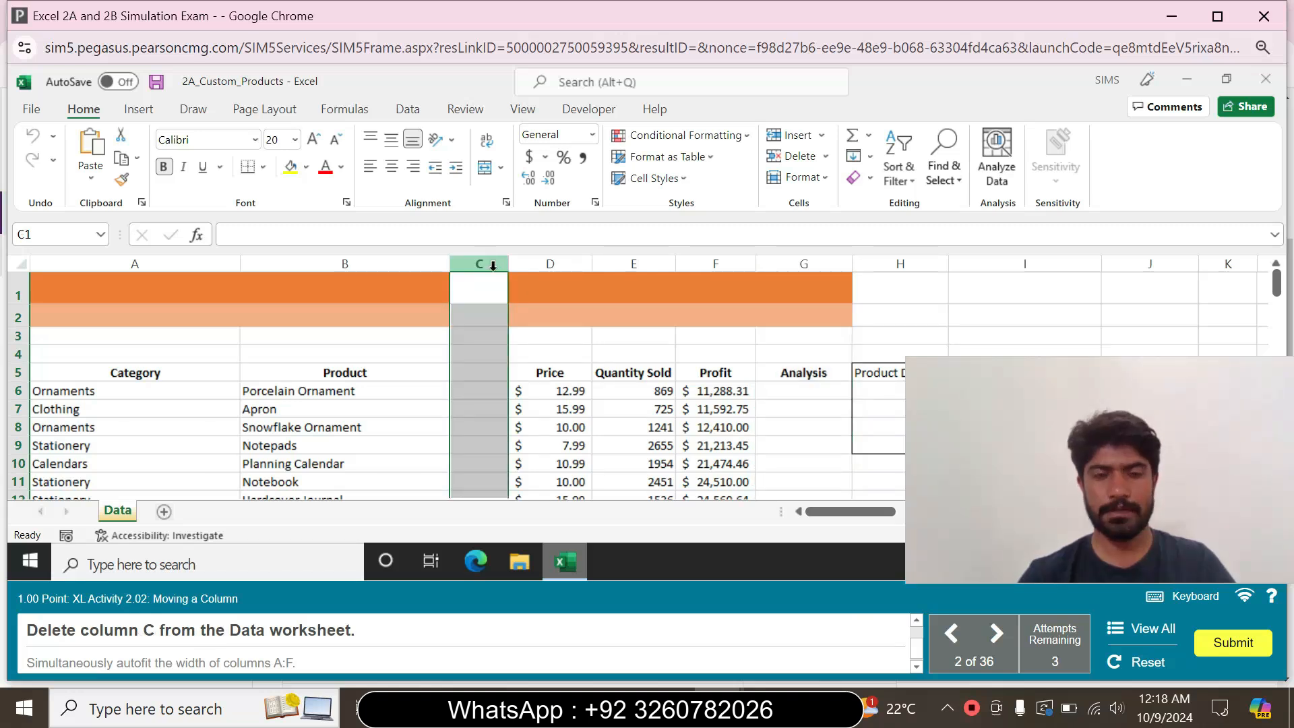
pyautogui.rightClick(492, 266)
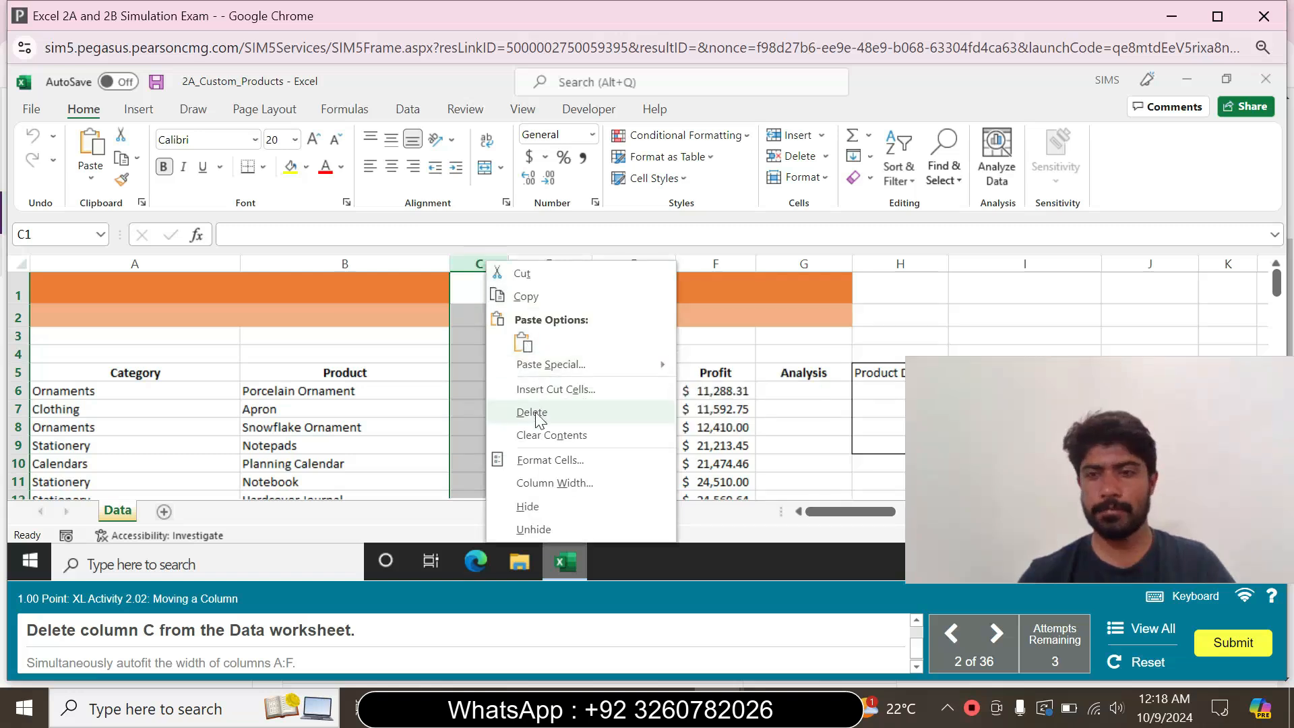
pyautogui.click(532, 413)
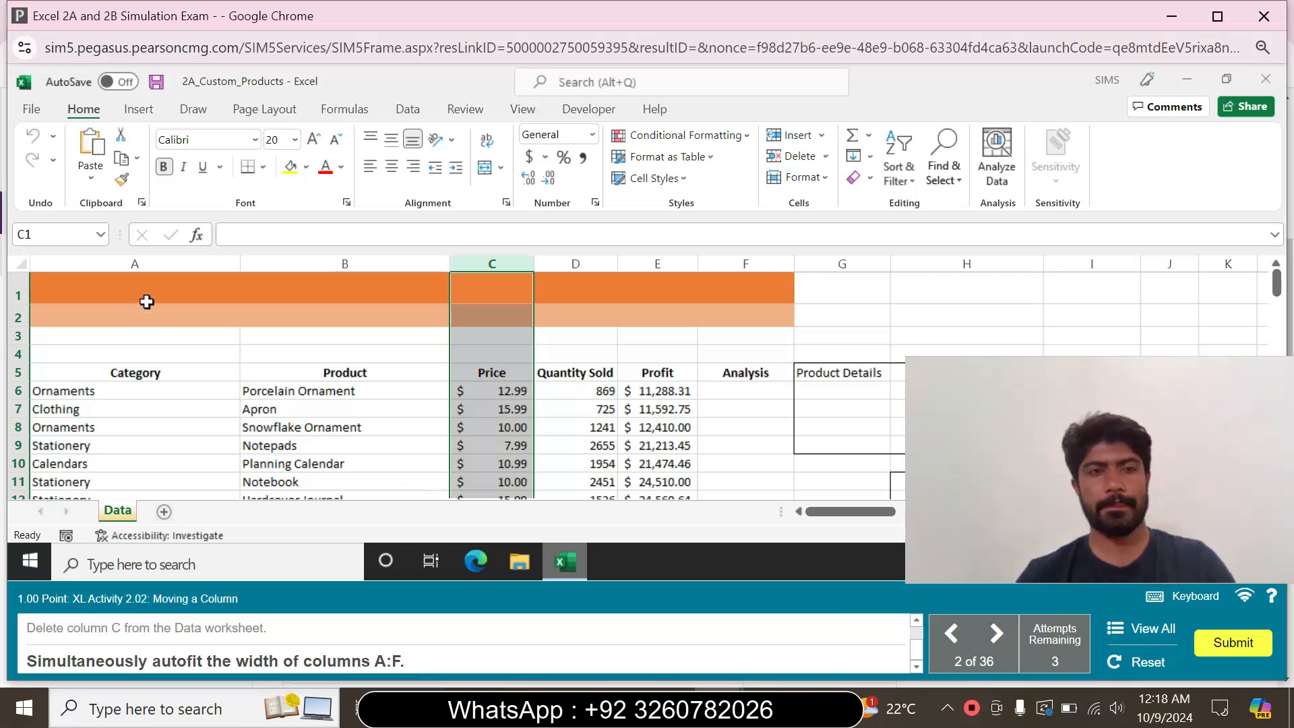
# Autofit the widths of columns A:F simultaneously
pyautogui.click(155, 263)
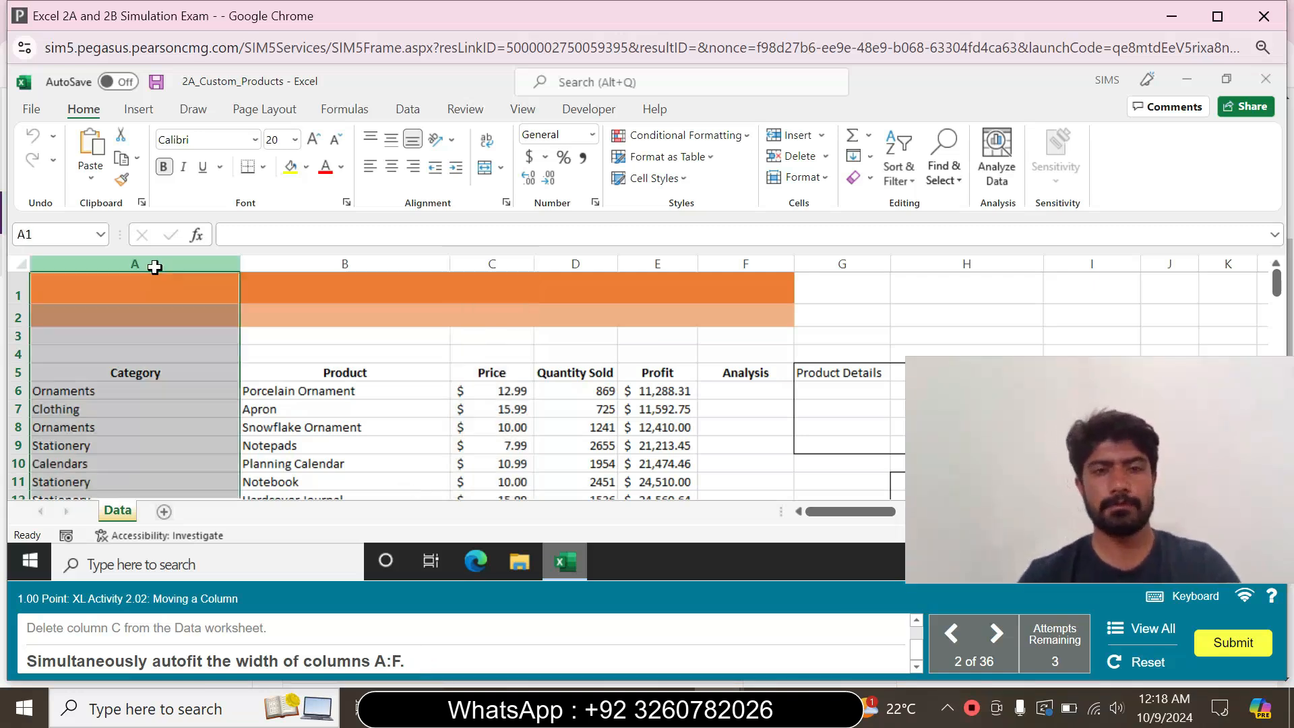
pyautogui.keyDown('shift'); pyautogui.click(756, 262); pyautogui.keyUp('shift')
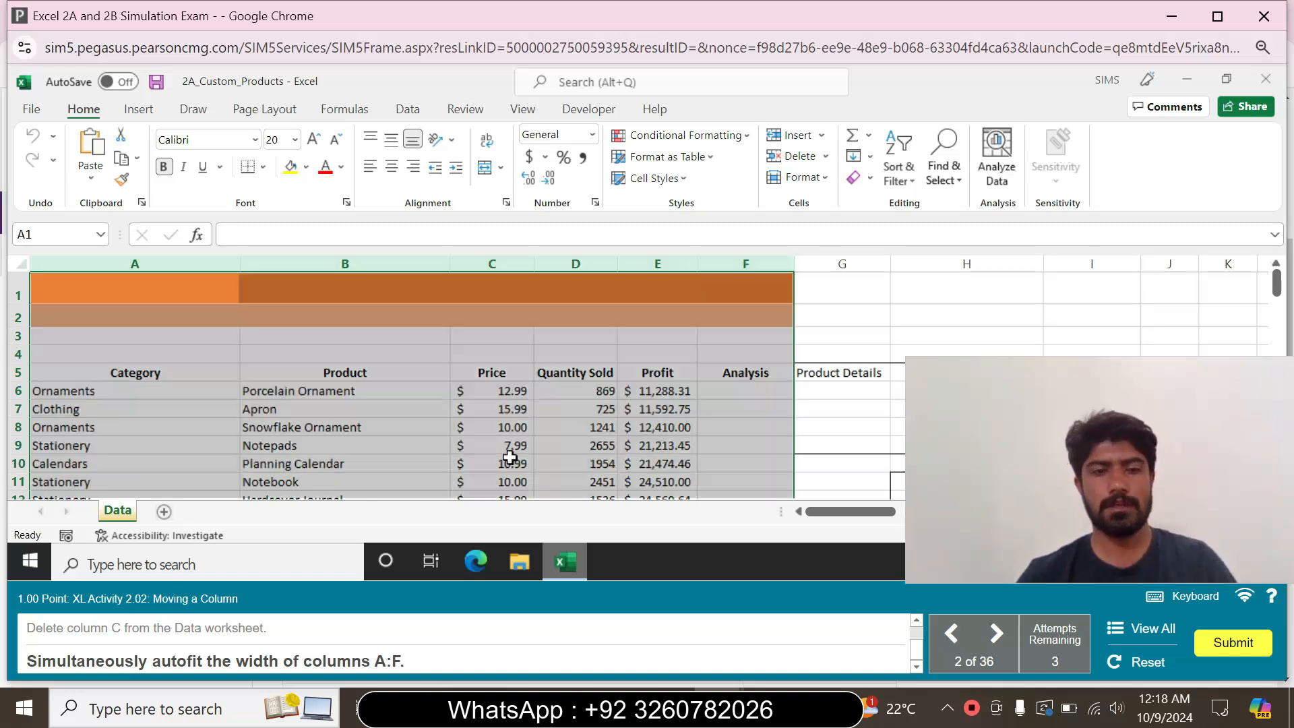
pyautogui.doubleClick(790, 263)
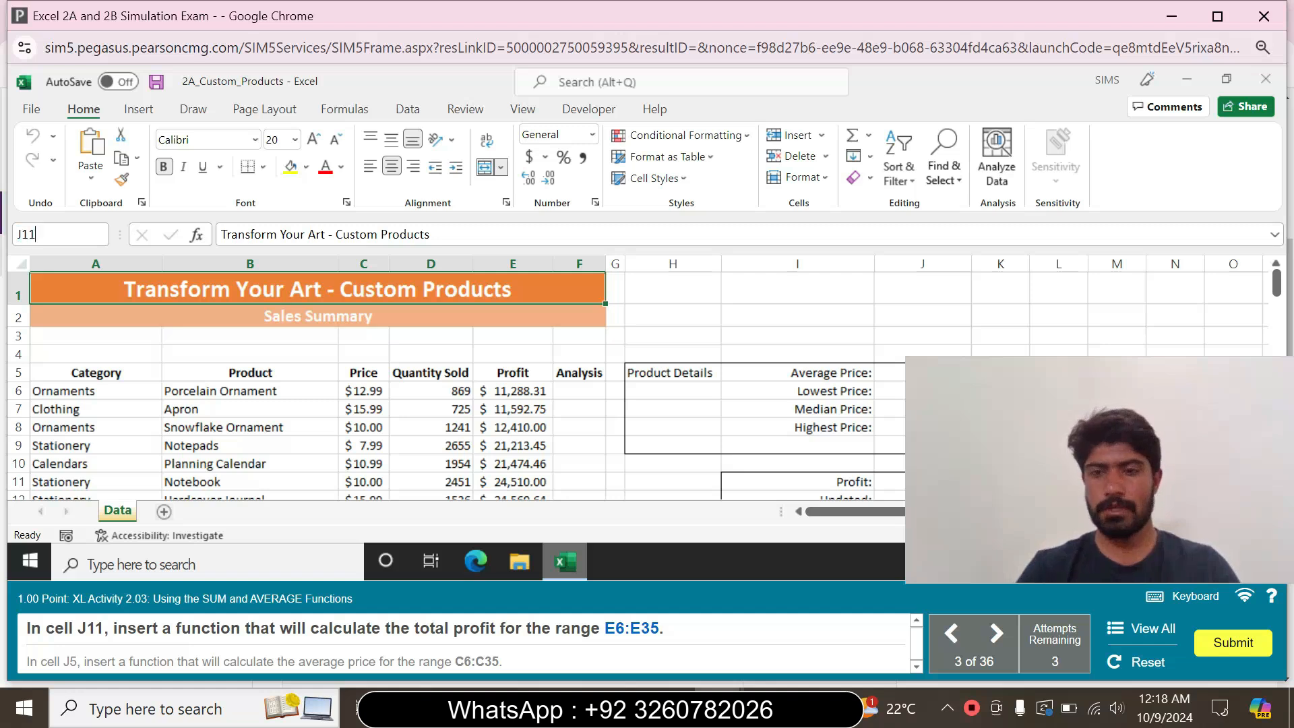
# Insert a SUM function in cell J11 that totals the profit for the range E6:E35
pyautogui.press('Return')
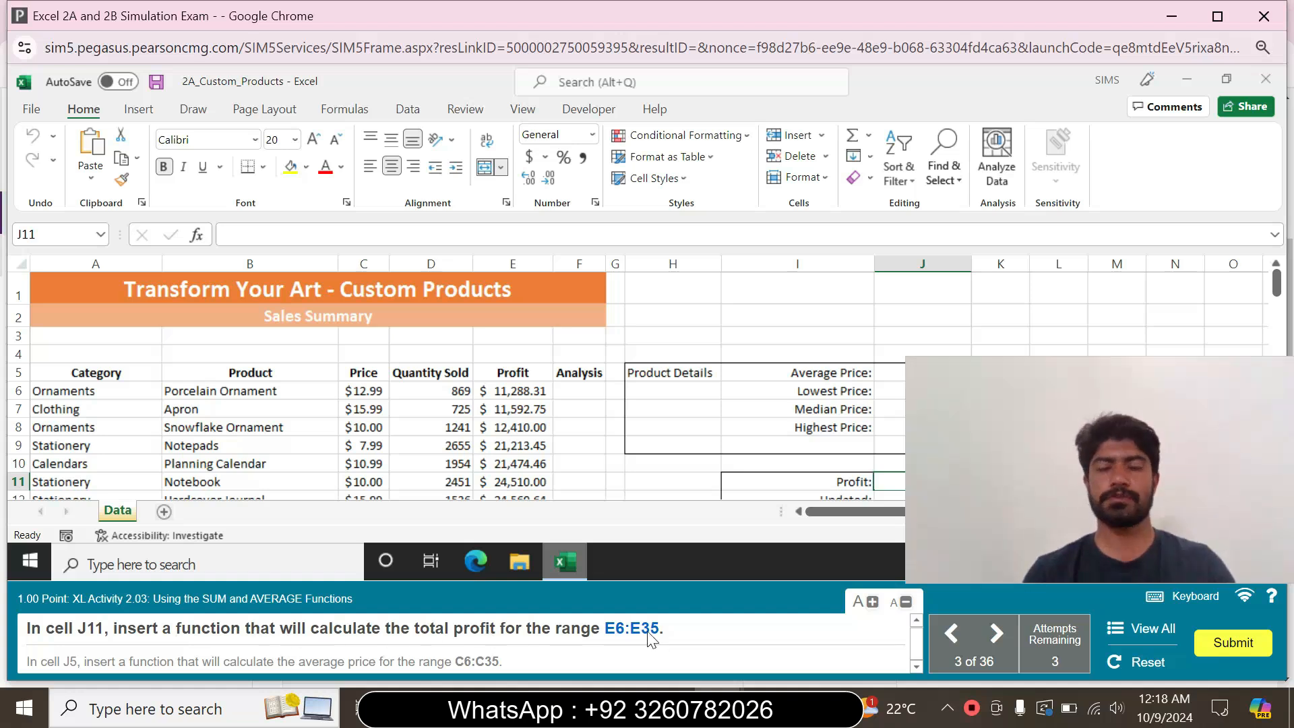
pyautogui.write('=')
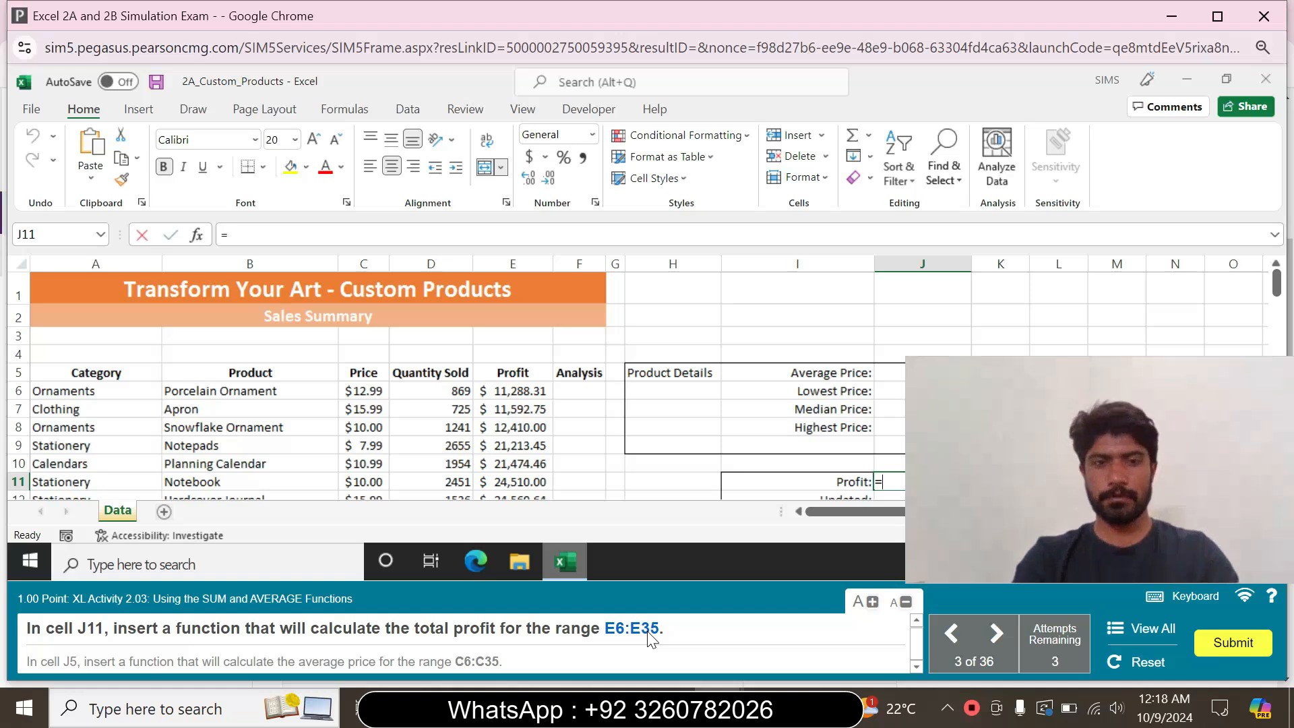
pyautogui.write('sum')
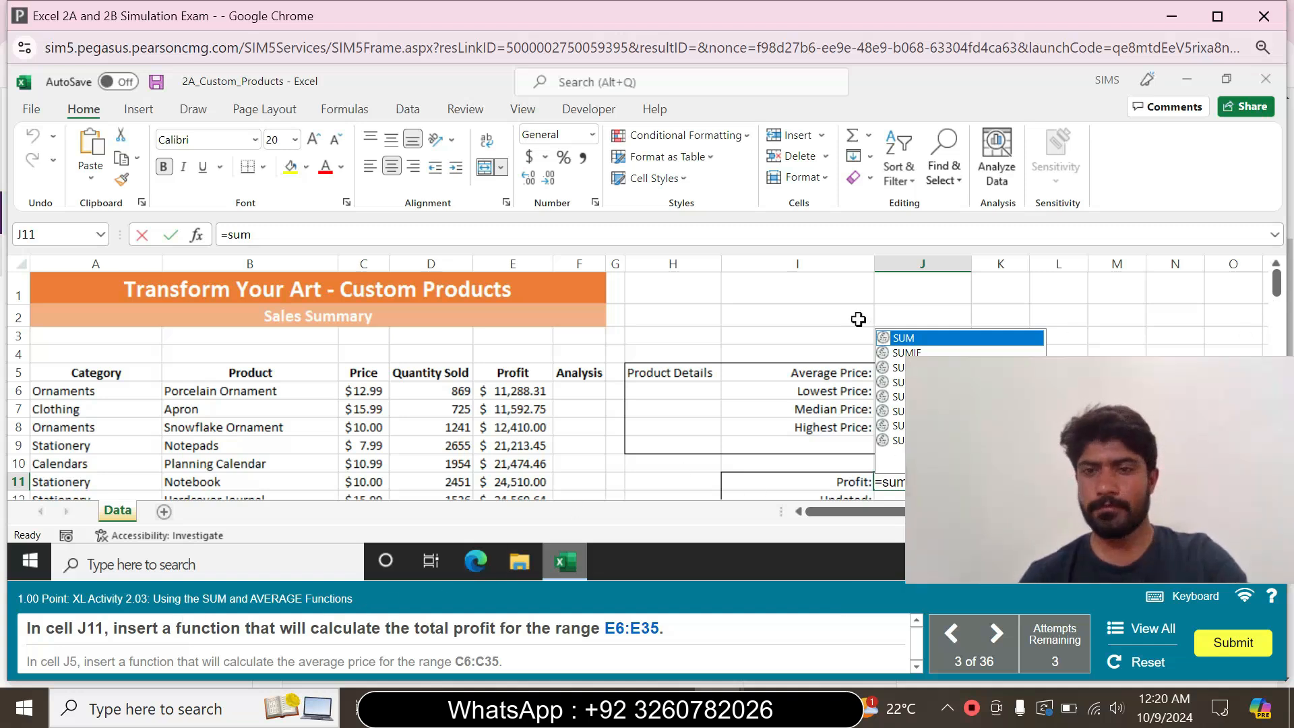
pyautogui.doubleClick(929, 337)
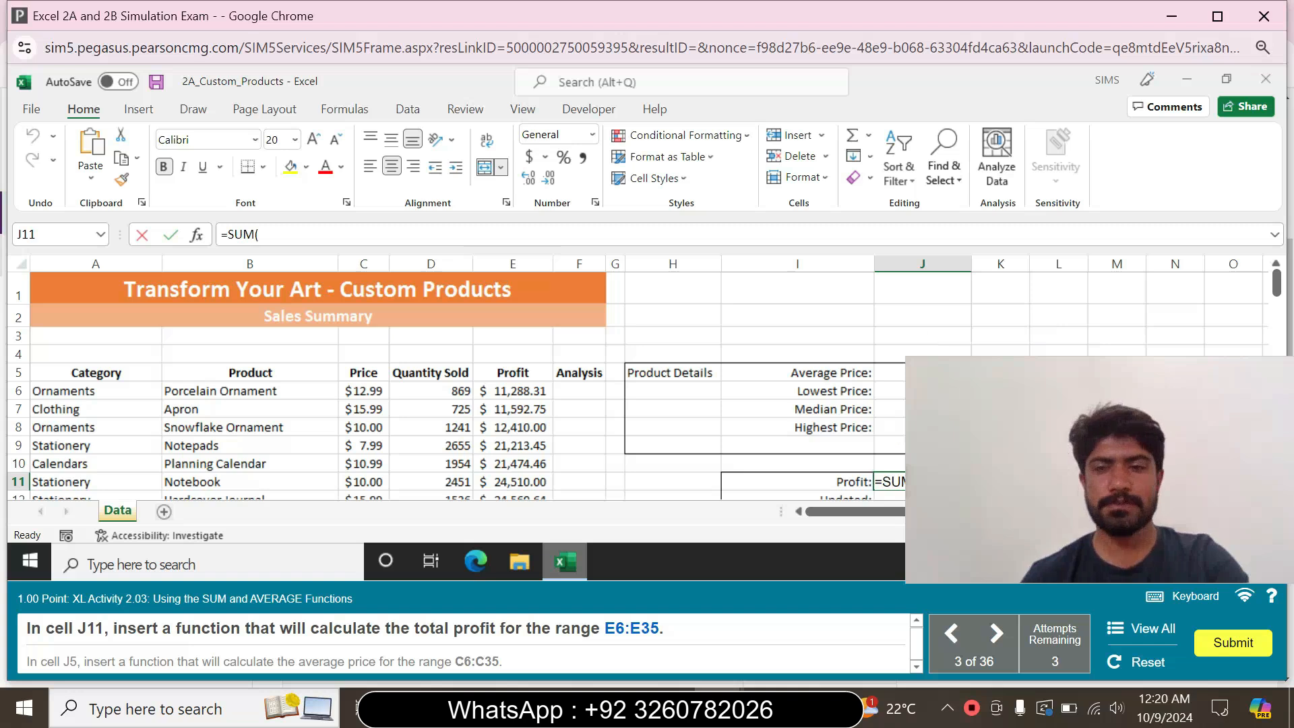
pyautogui.moveTo(1276, 285); pyautogui.dragTo(1280, 355)
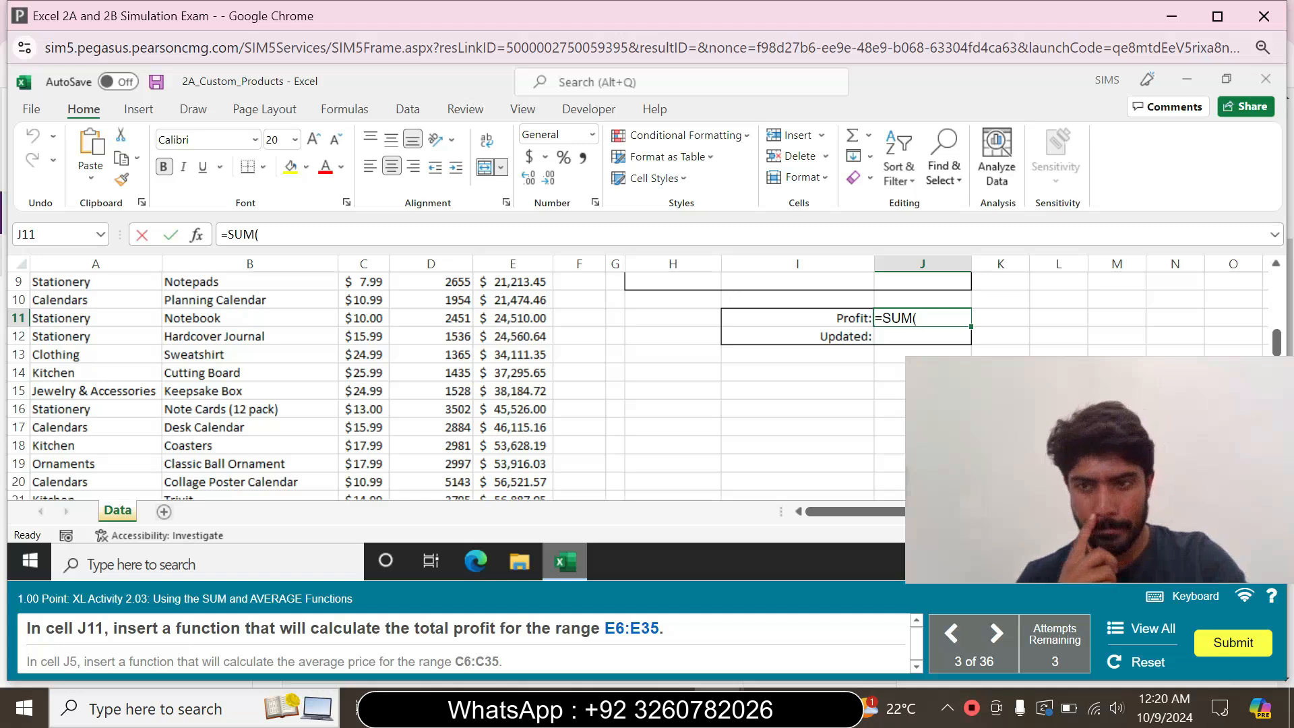
pyautogui.write('E6')
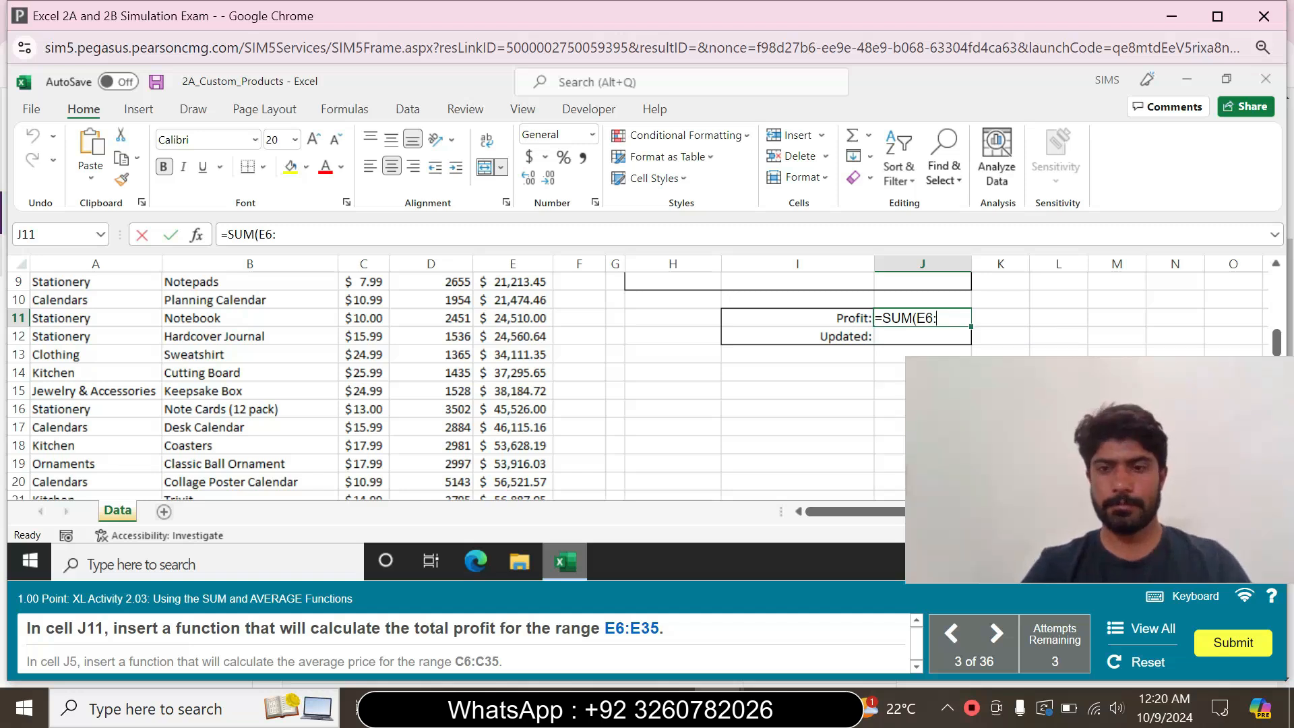
pyautogui.write(':E35')
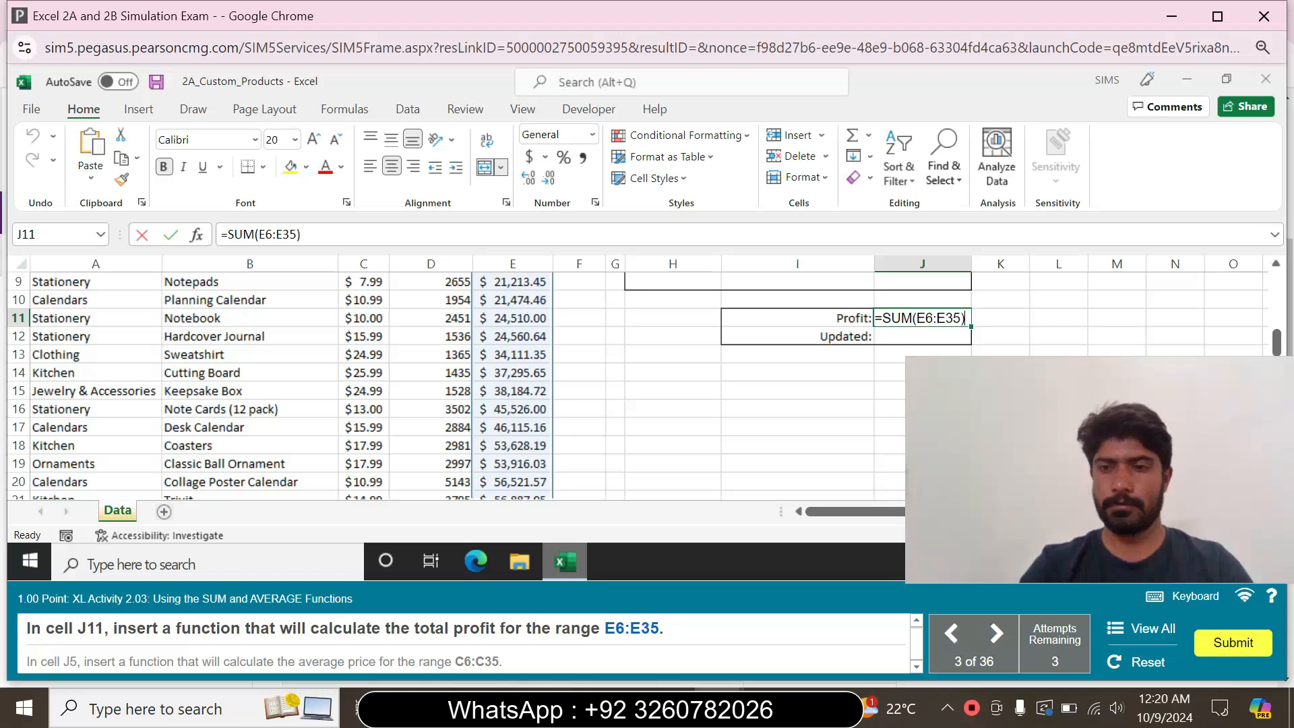
pyautogui.press('Return')
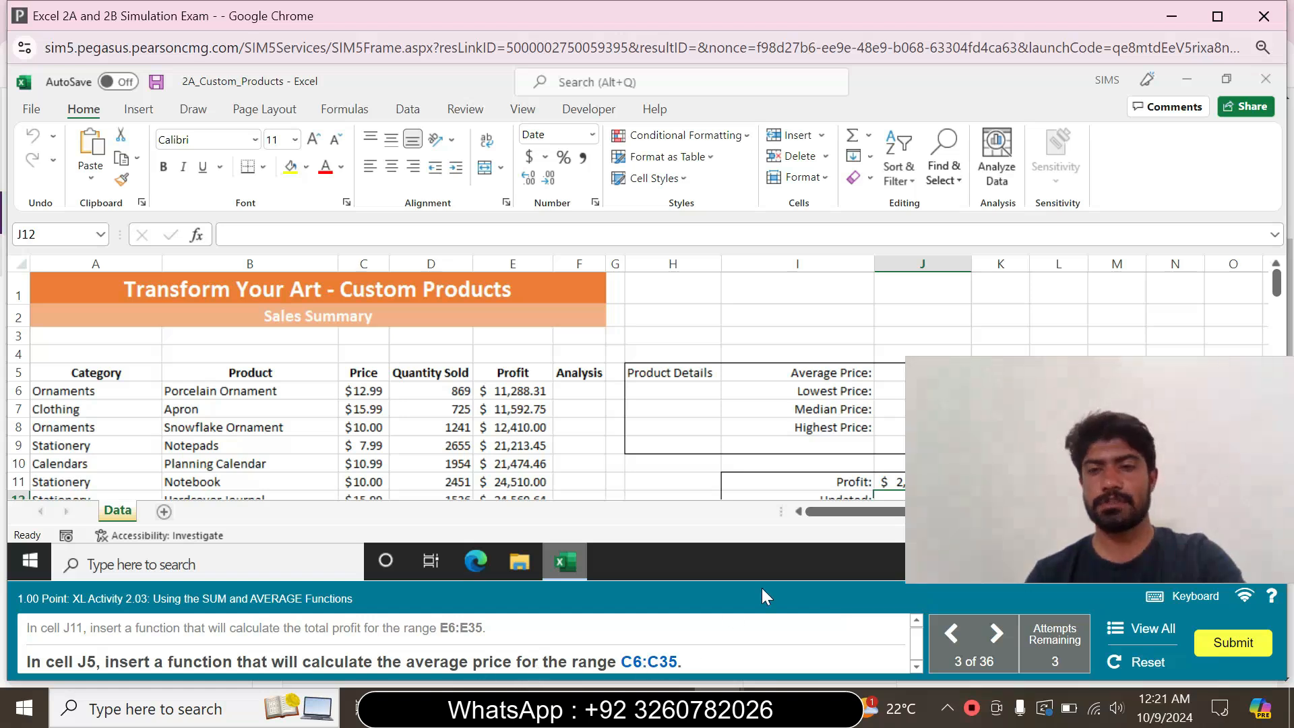
# Select the price range C6:C35 and look through it down to its last row
pyautogui.click(31, 233)
pyautogui.write('C6:C35')
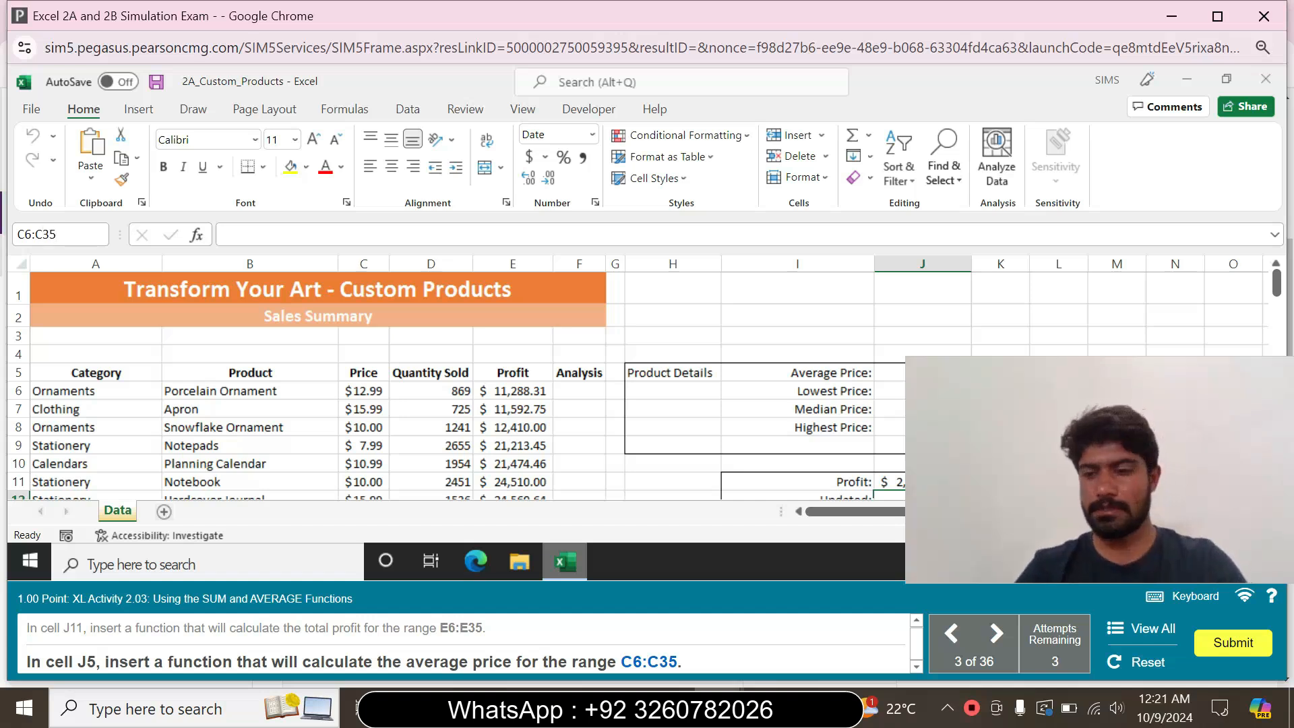
pyautogui.press('Return')
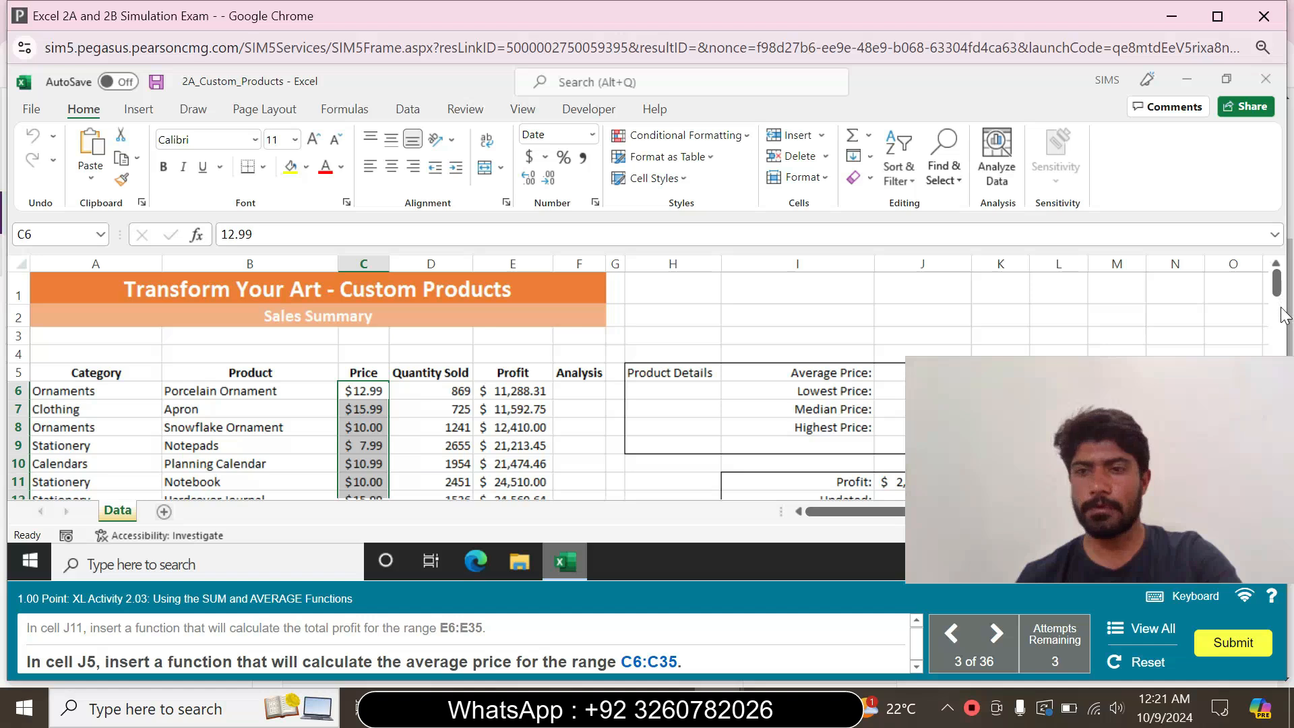
pyautogui.scroll(-1, 1282, 300)
pyautogui.moveTo(1281, 299); pyautogui.dragTo(1280, 488)
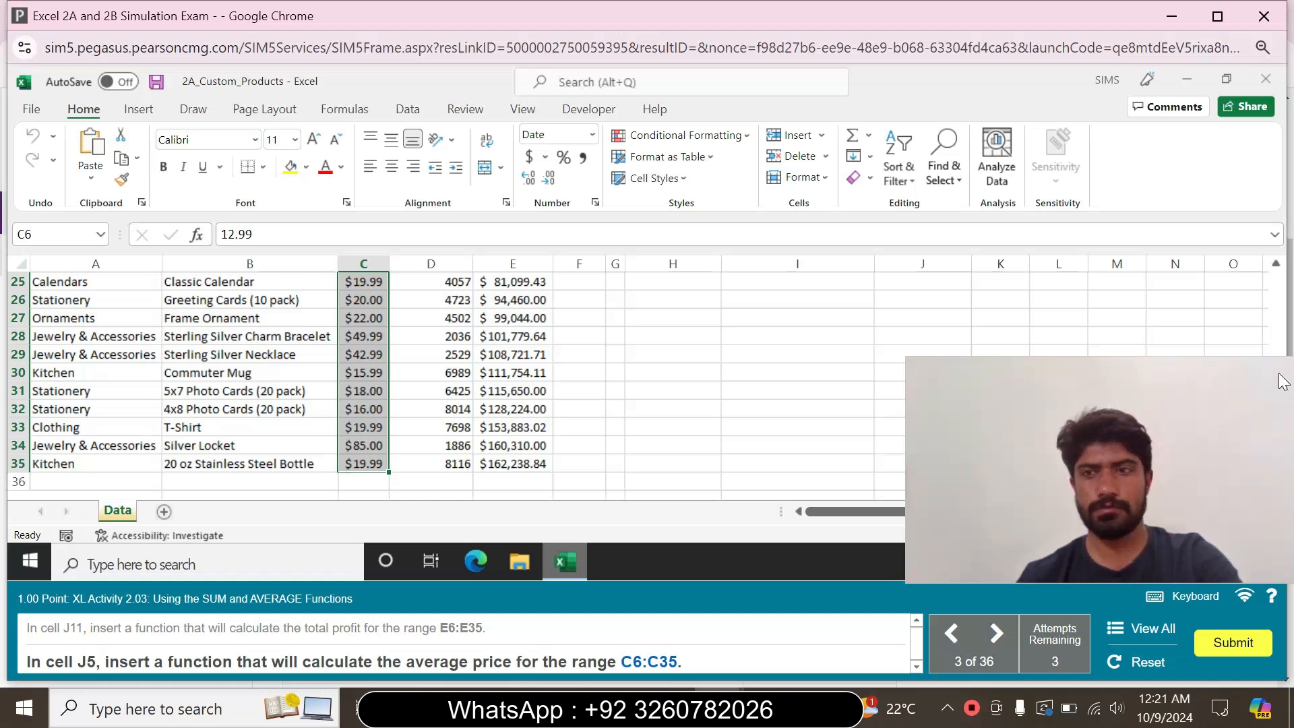
# Insert an AVERAGE function in cell J5 that calculates the average price for the range C6:C35
pyautogui.click(88, 235)
pyautogui.write('J5')
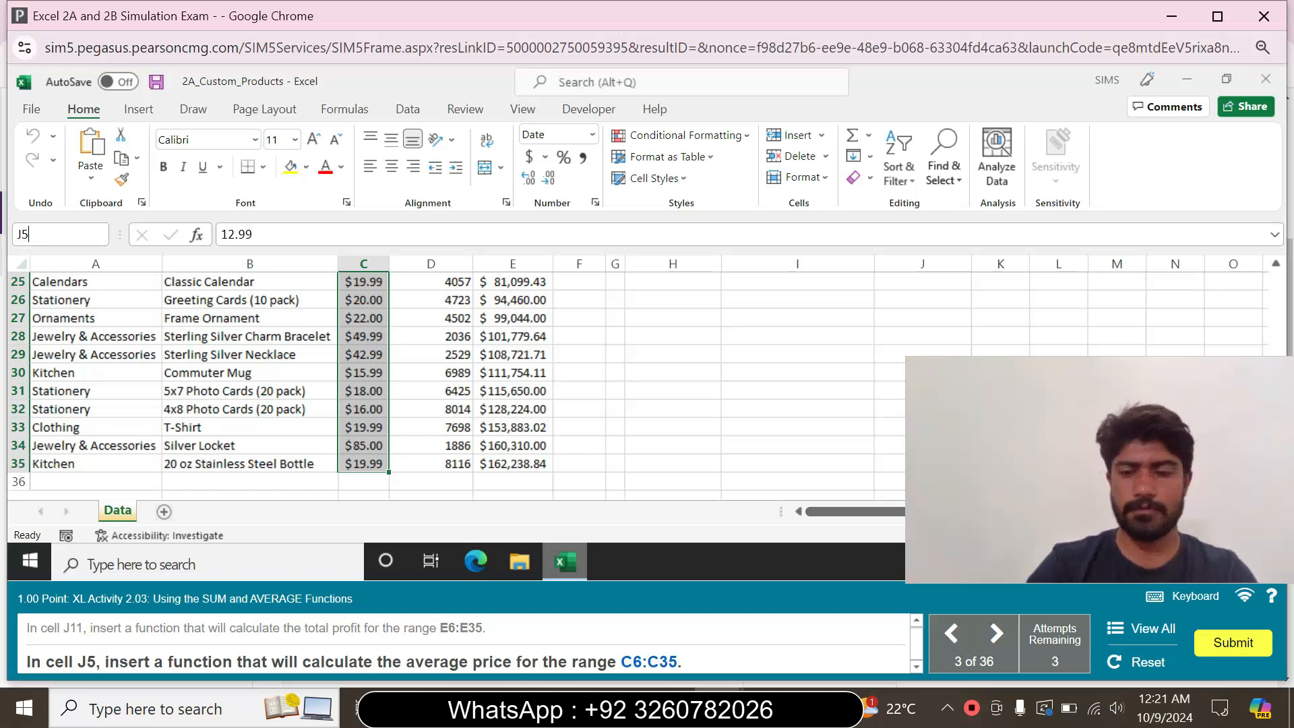
pyautogui.press('Return')
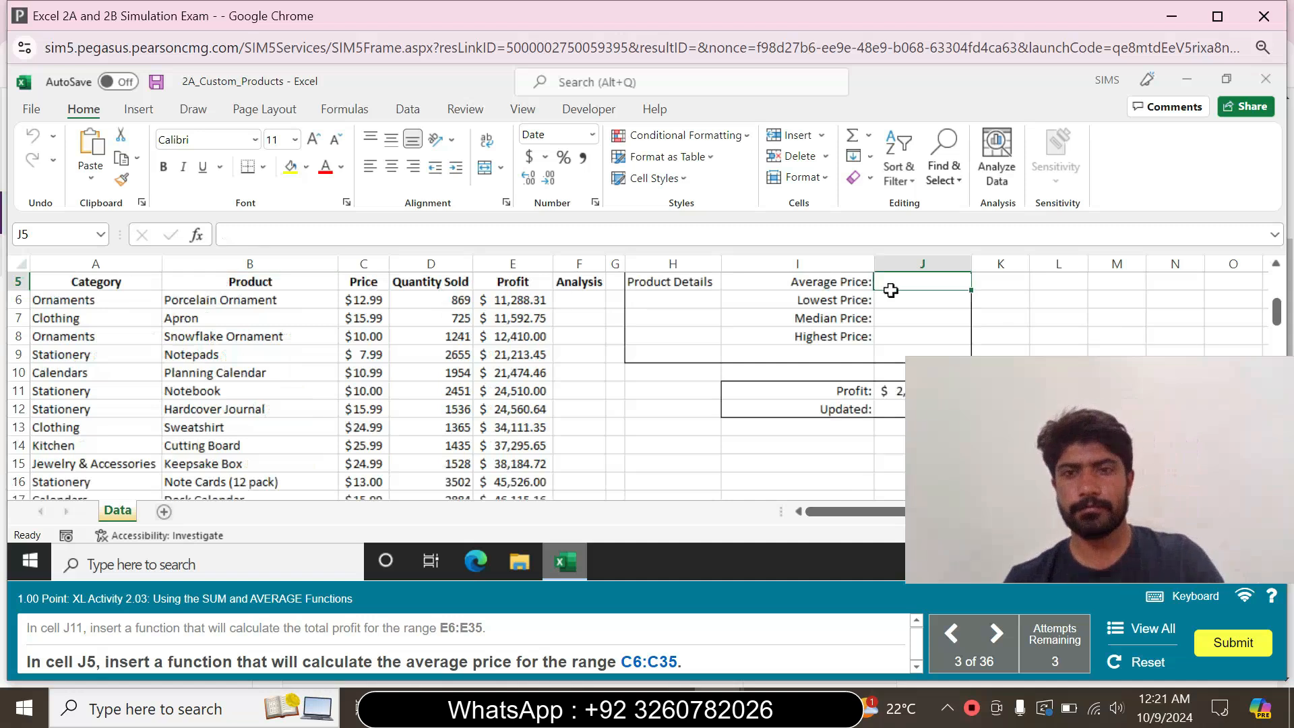
pyautogui.write('=')
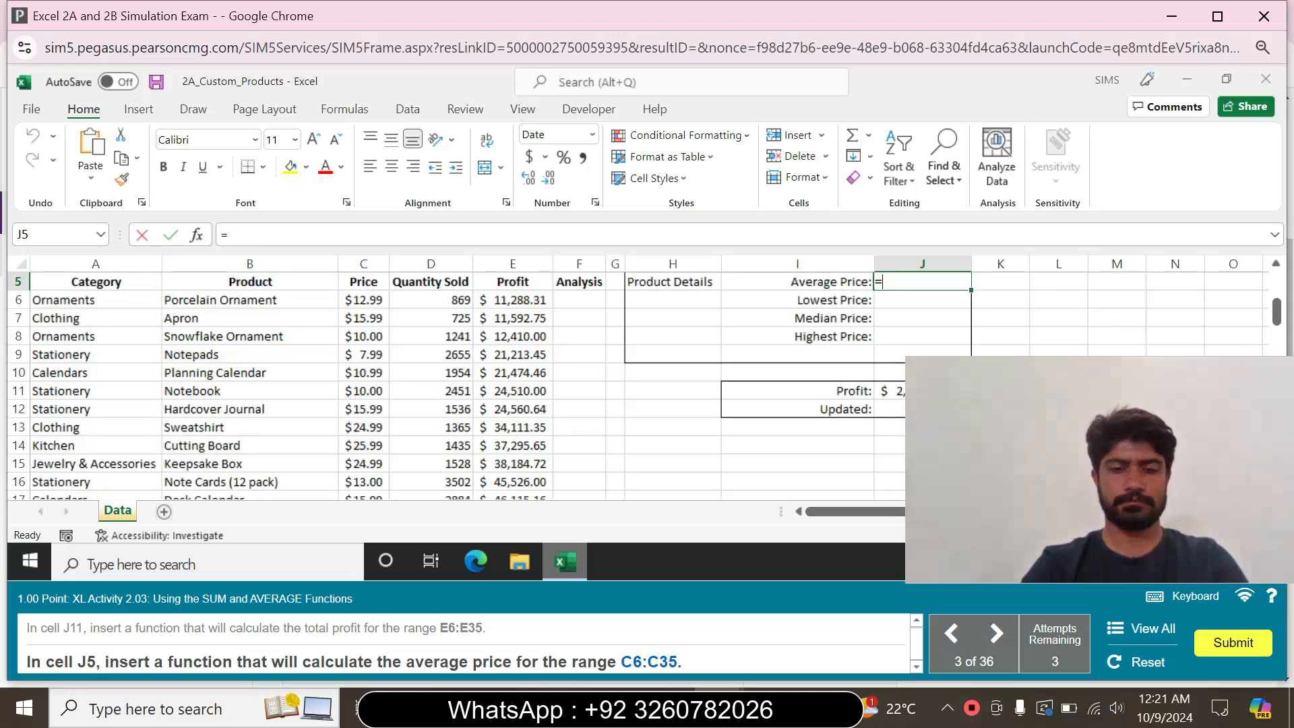
pyautogui.write('ave')
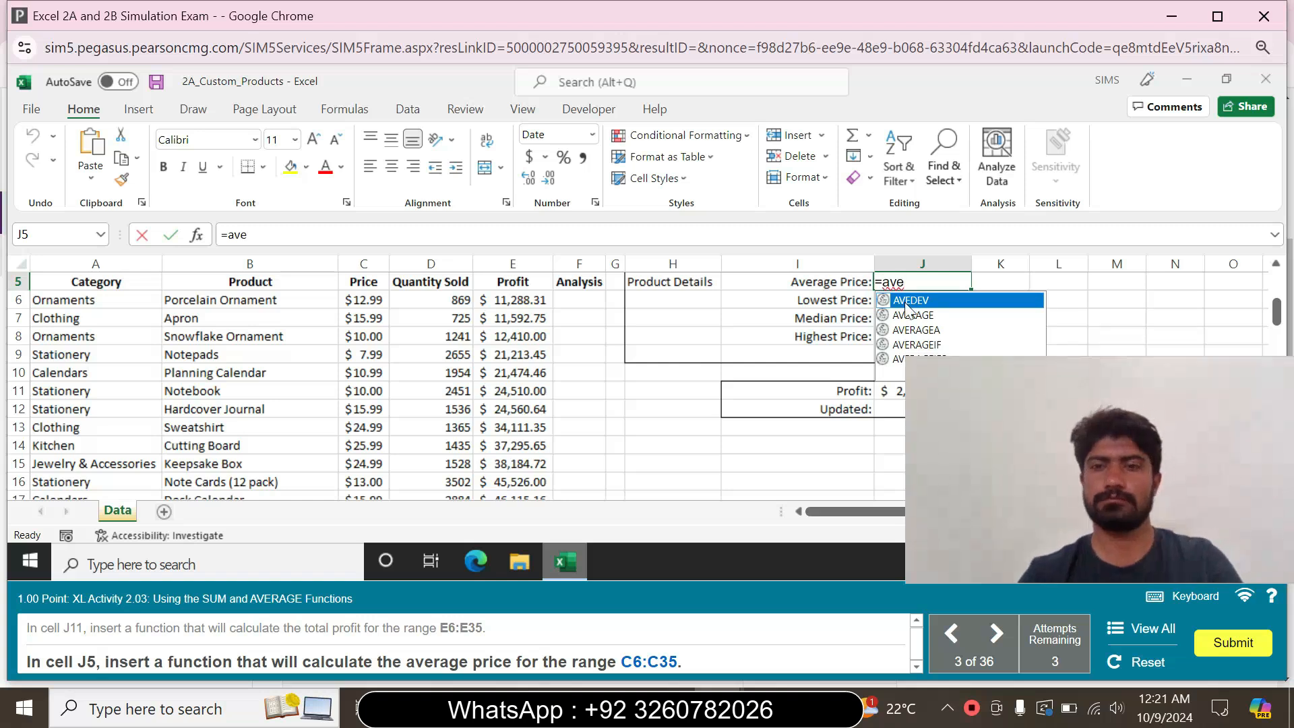
pyautogui.doubleClick(924, 316)
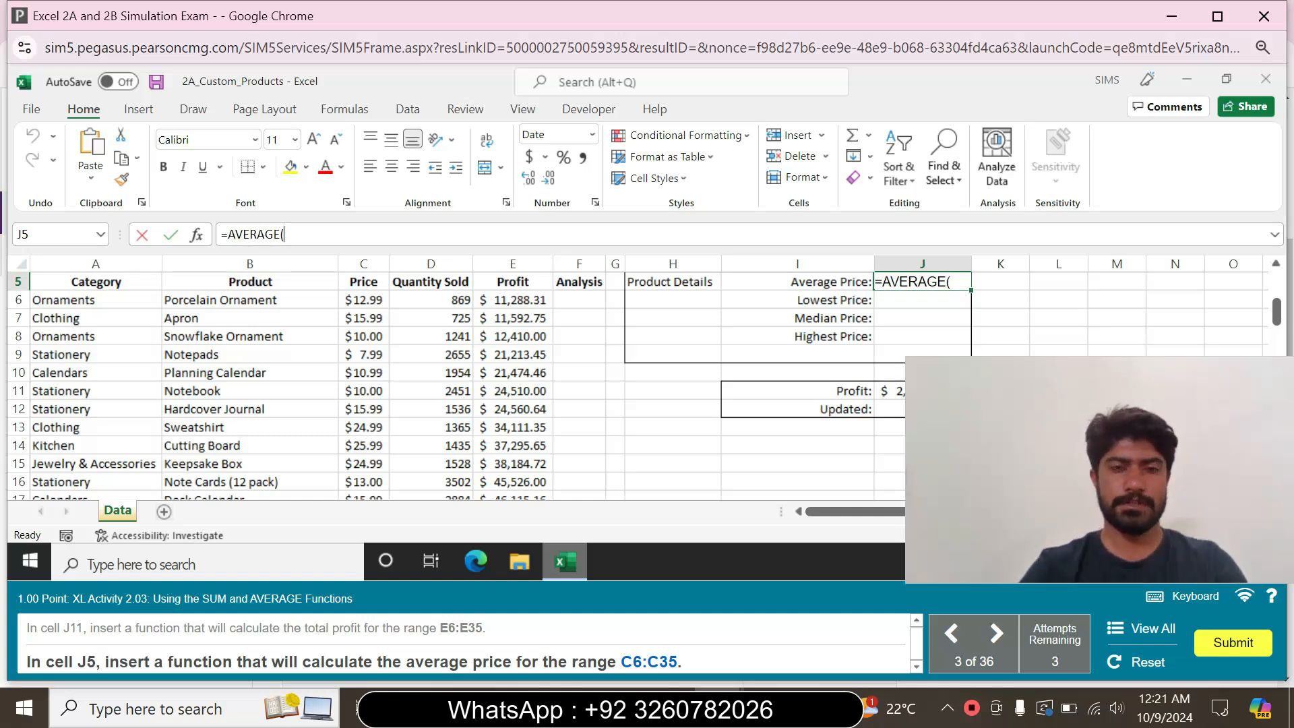
pyautogui.write('C6')
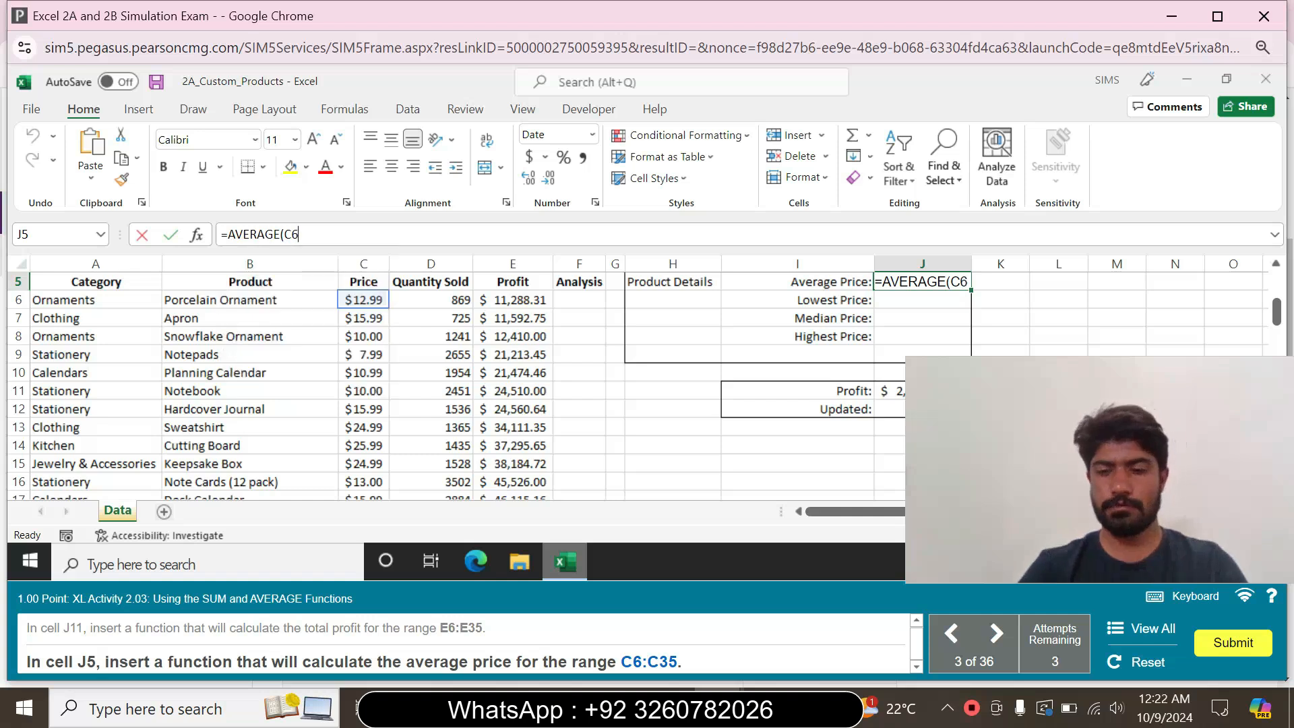
pyautogui.write(':C35')
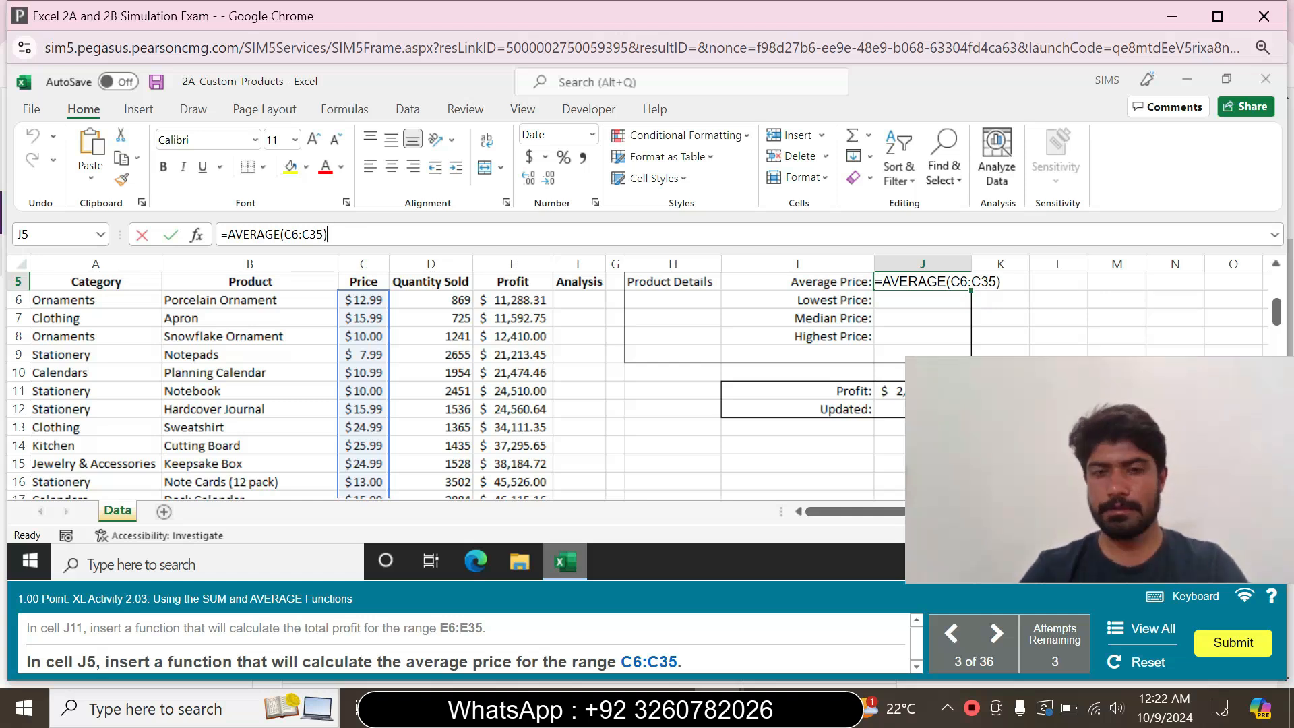
pyautogui.write(')')
pyautogui.press('Return')
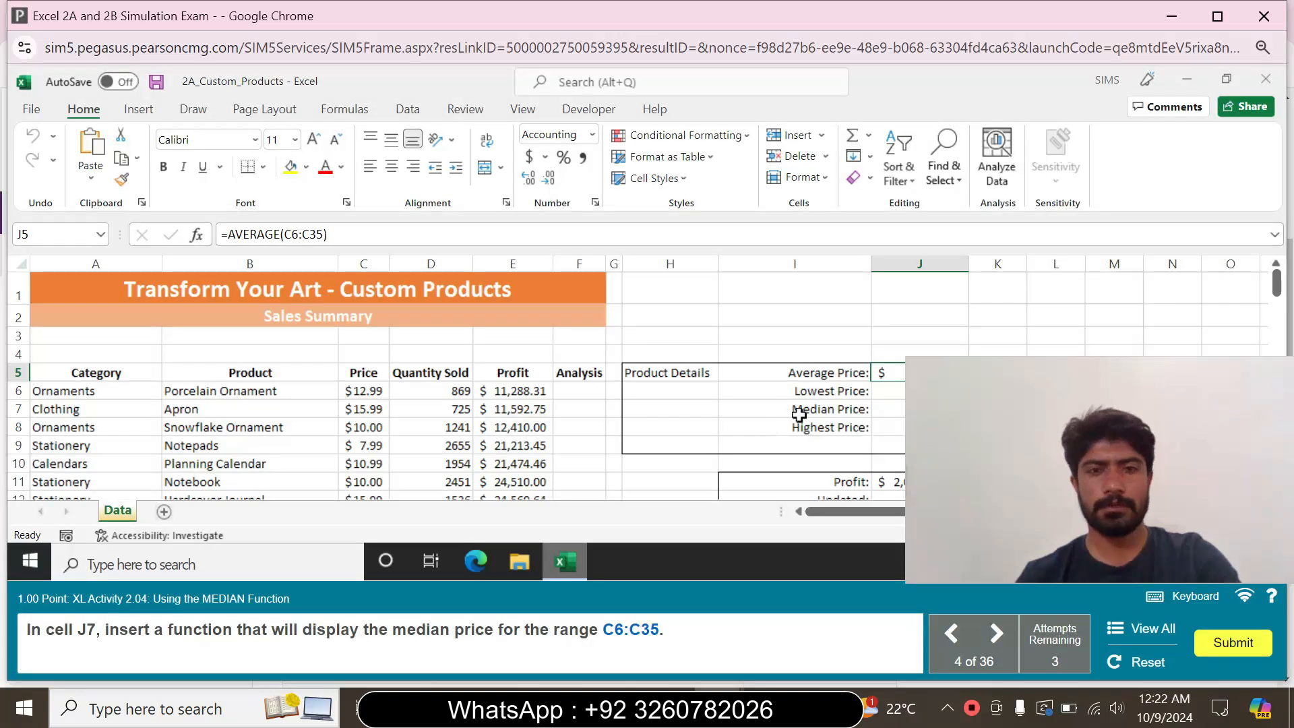
# Insert a MEDIAN function in cell J7 for the median price of the range C6:C35
pyautogui.click(888, 391)
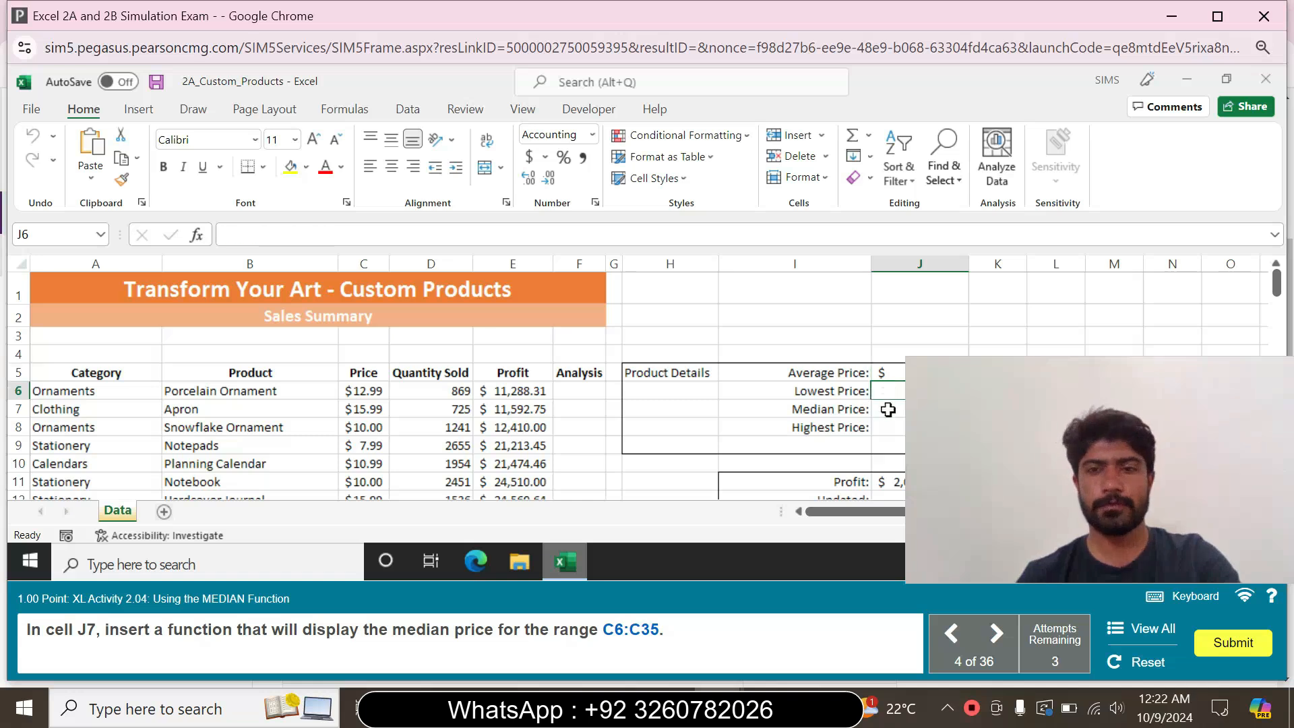
pyautogui.click(888, 409)
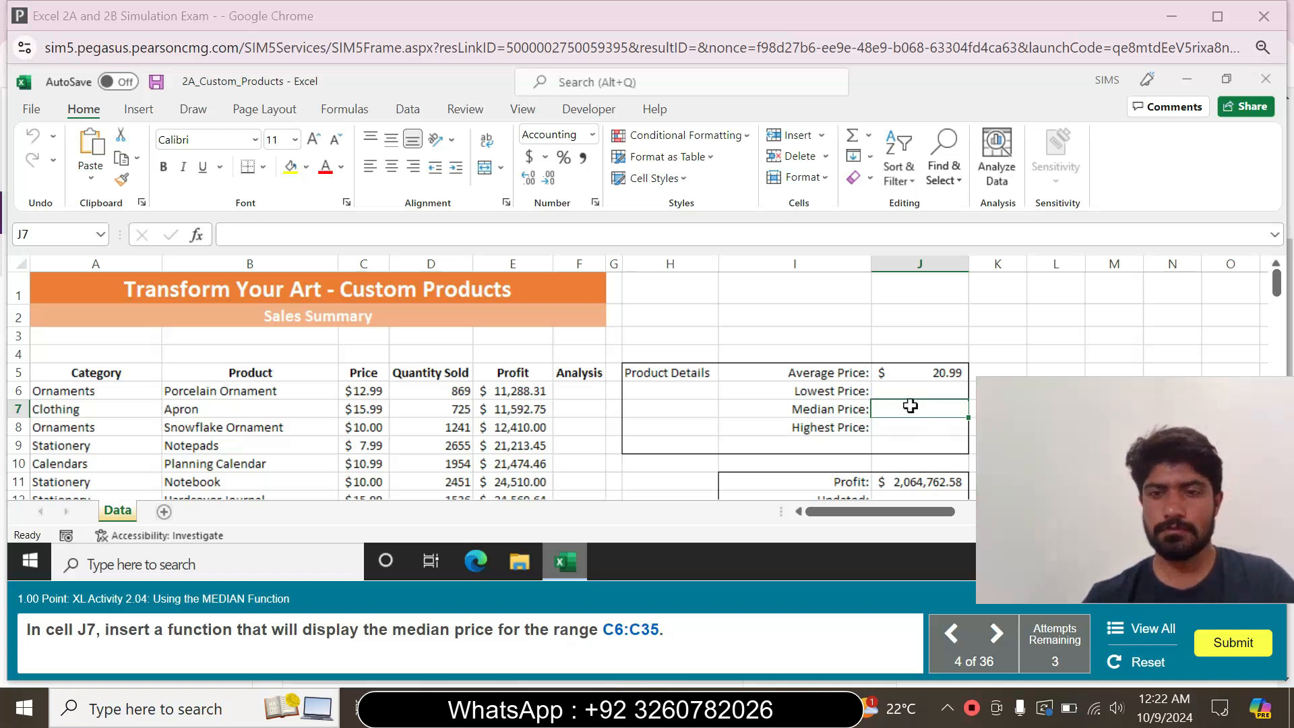
pyautogui.write('=')
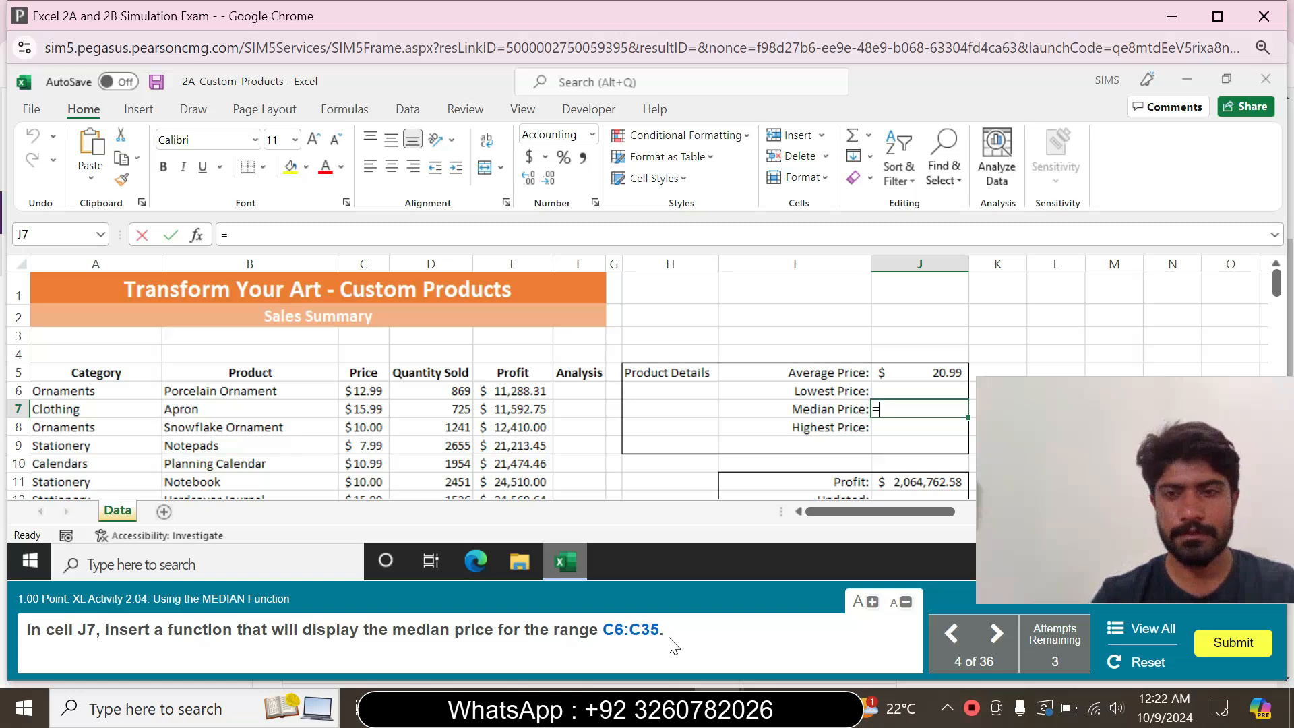
pyautogui.write('med')
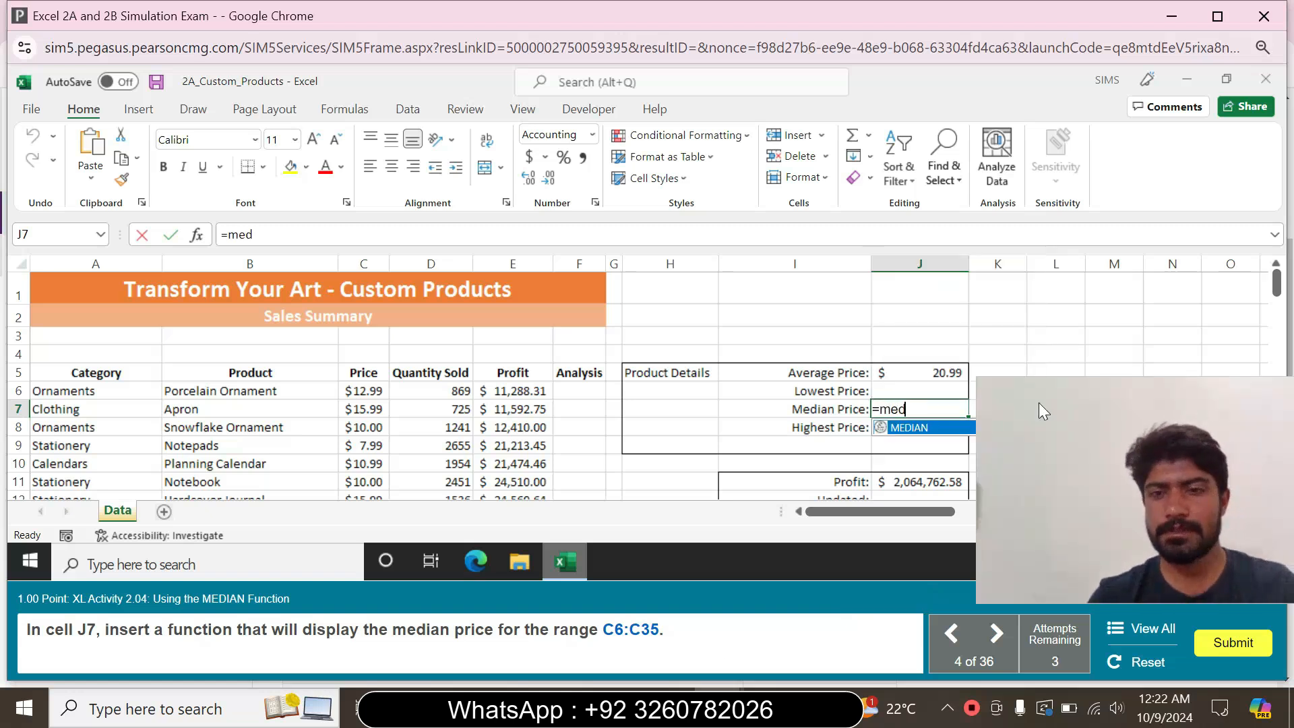
pyautogui.doubleClick(915, 427)
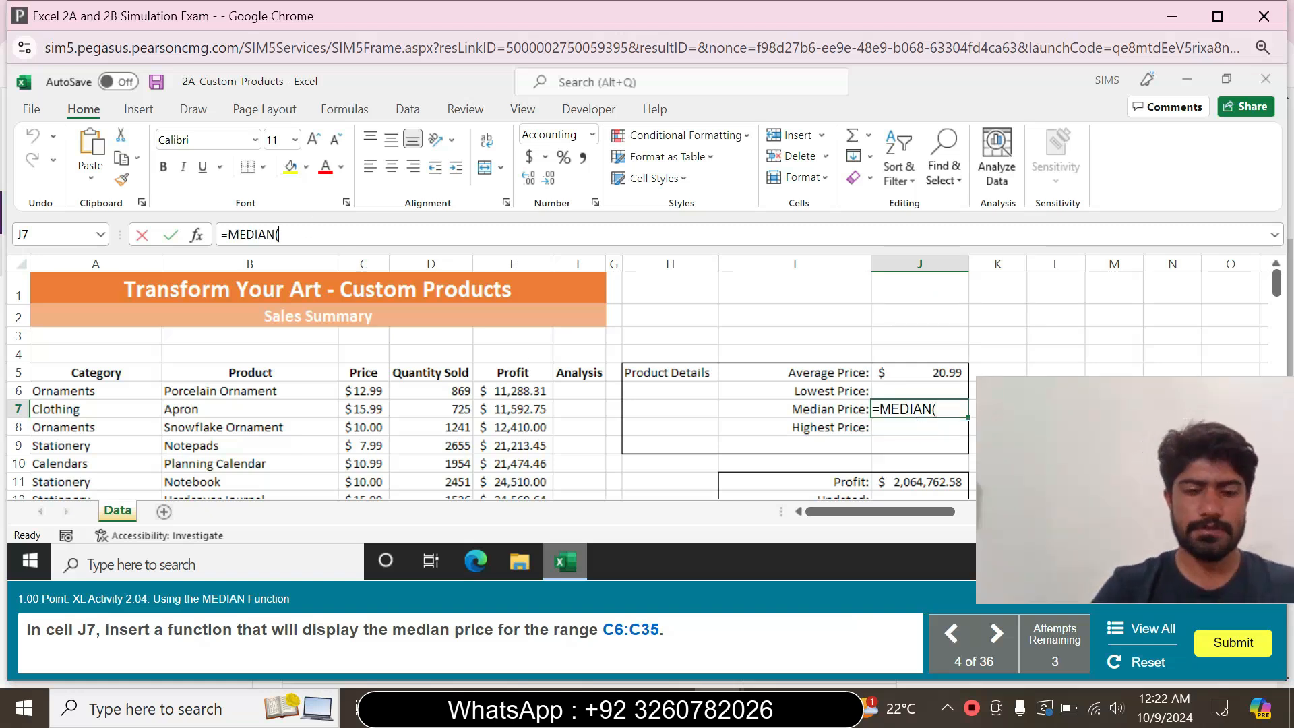
pyautogui.write('C6')
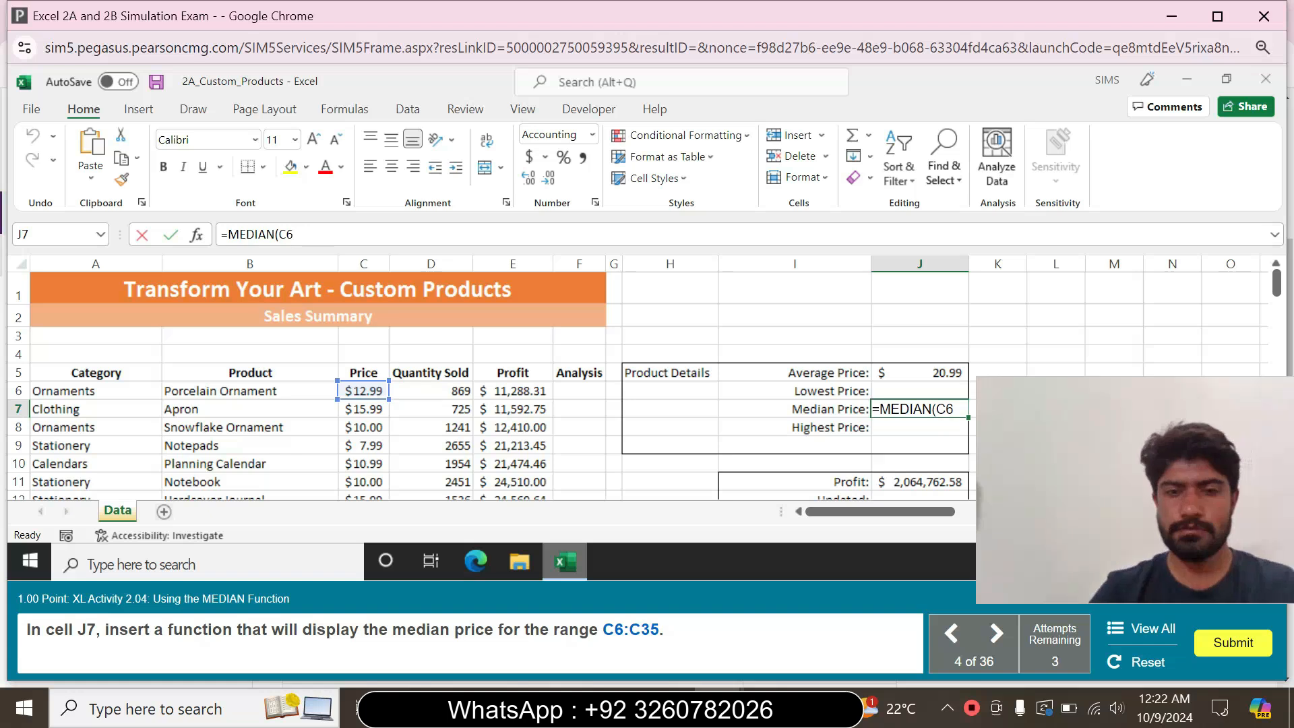
pyautogui.write(':C')
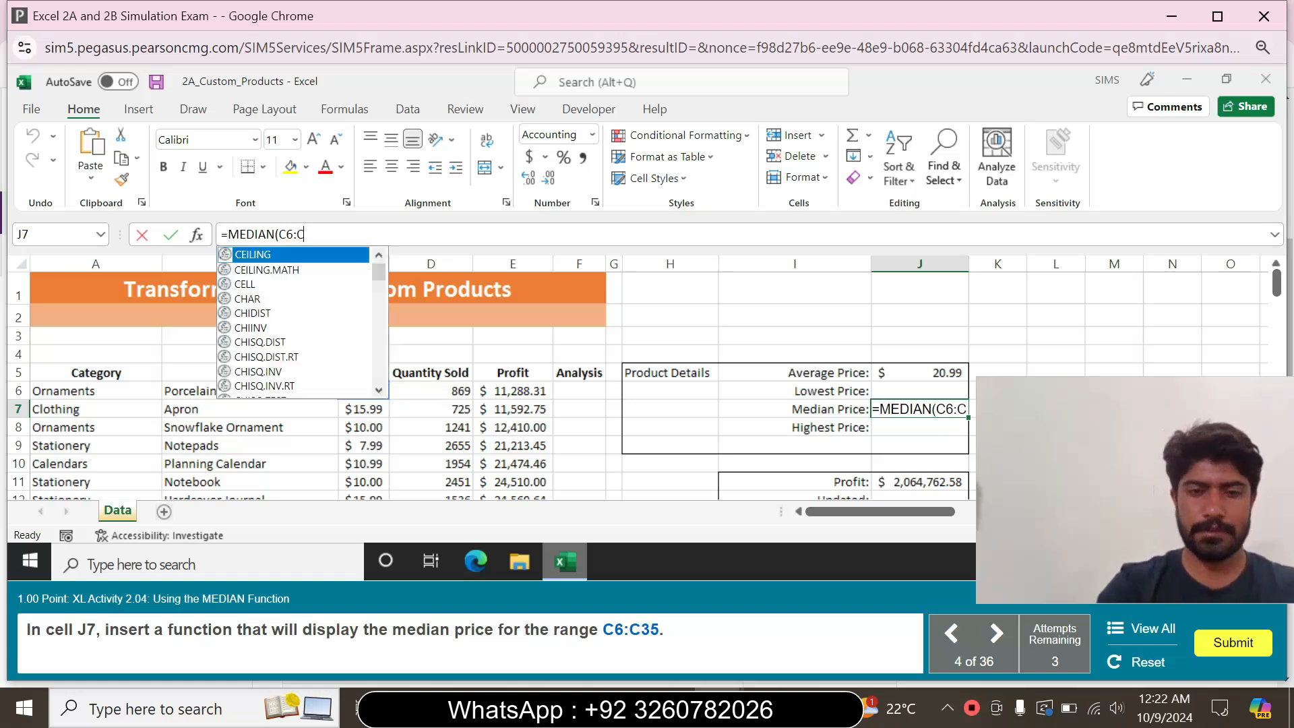
pyautogui.write('35)')
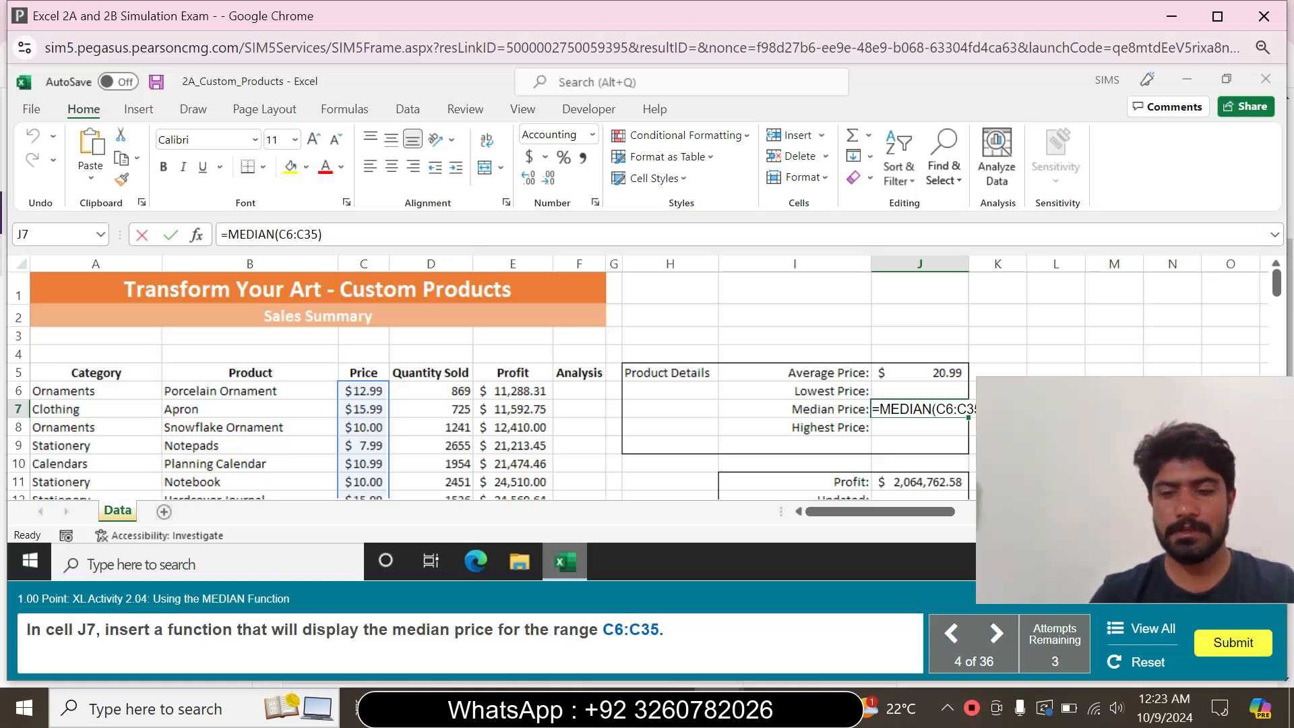
pyautogui.press('Return')
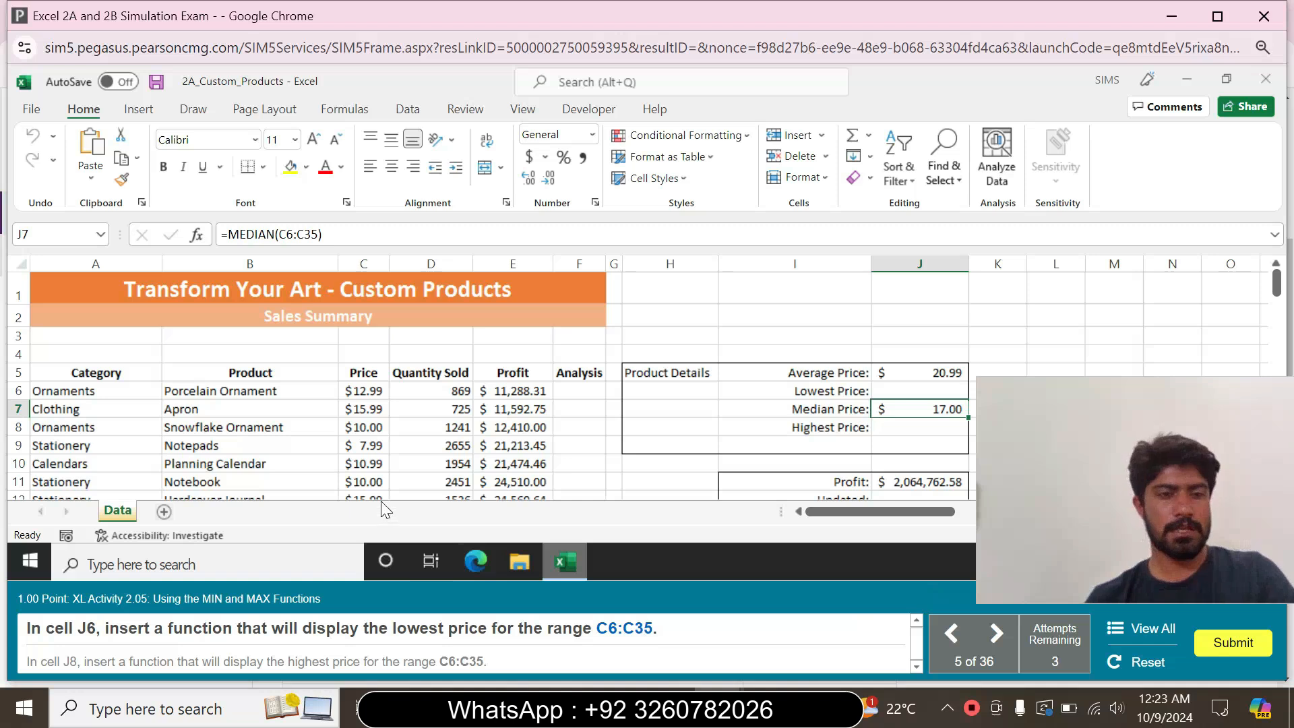
# Insert a MIN function in cell J6 for the lowest price in the range C6:C35
pyautogui.click(920, 434)
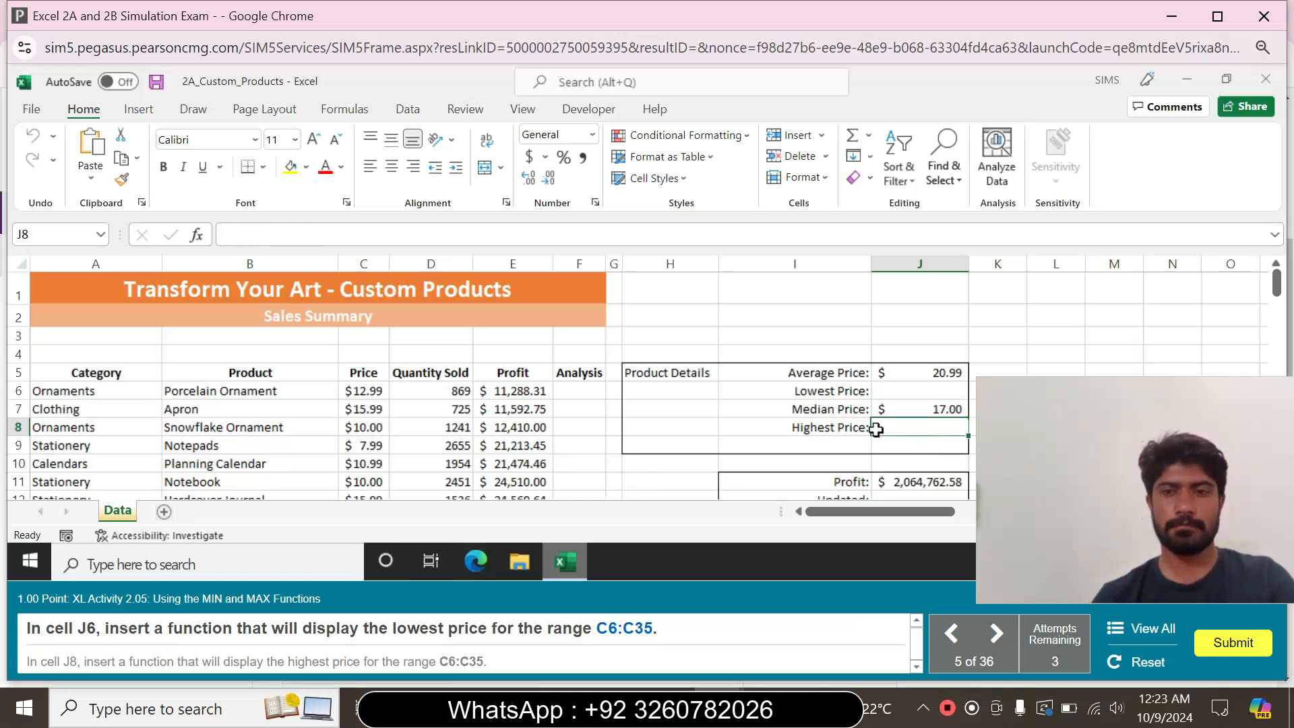
pyautogui.click(890, 395)
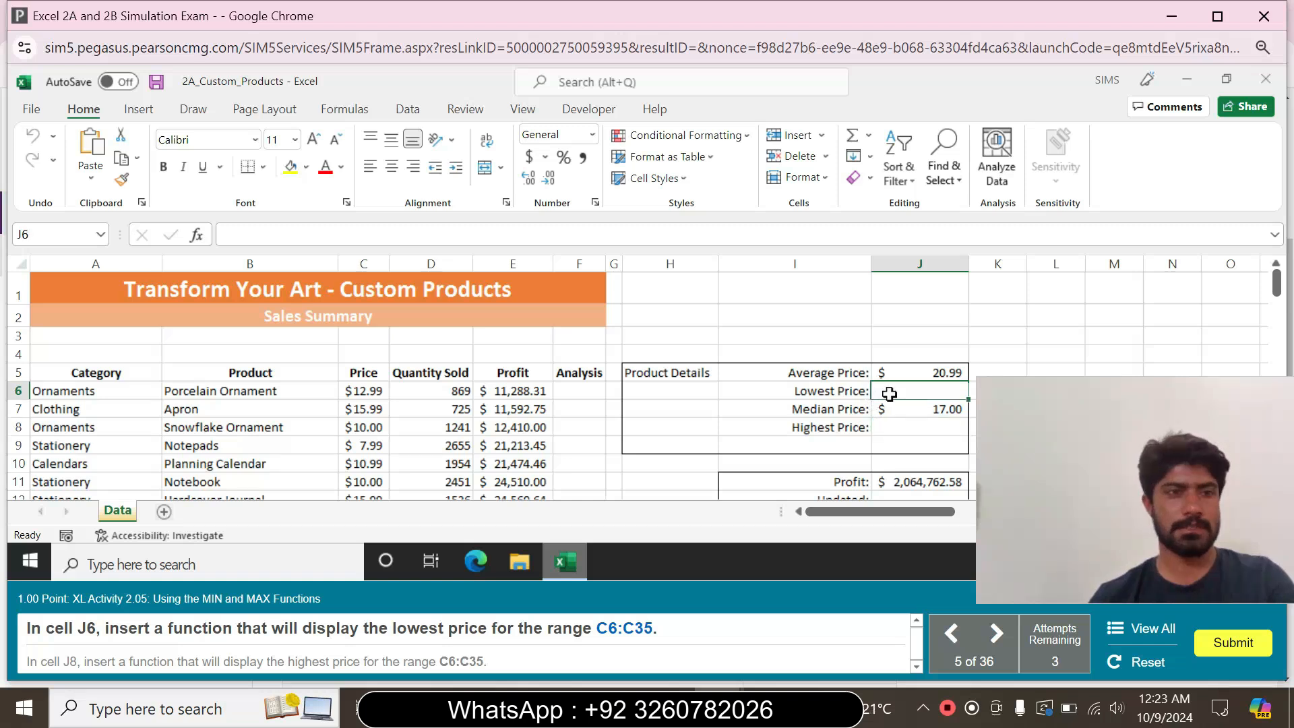
pyautogui.write('=')
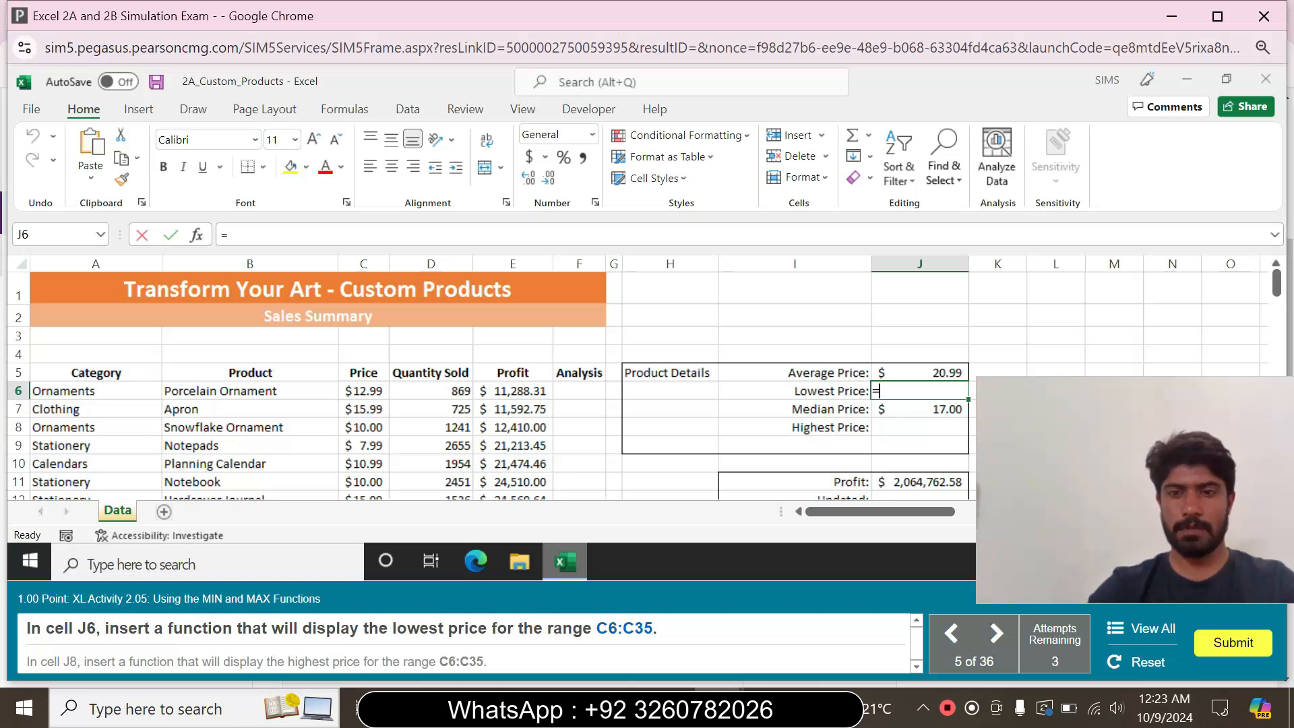
pyautogui.write('min')
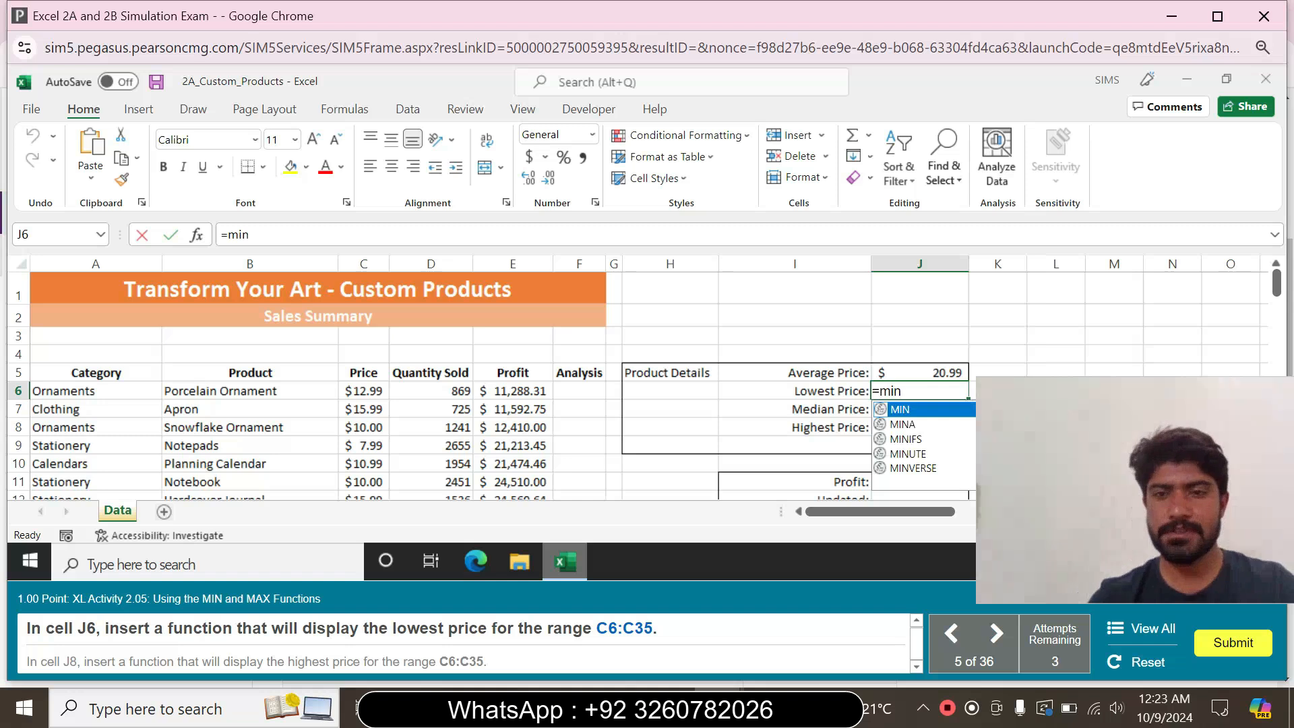
pyautogui.doubleClick(901, 410)
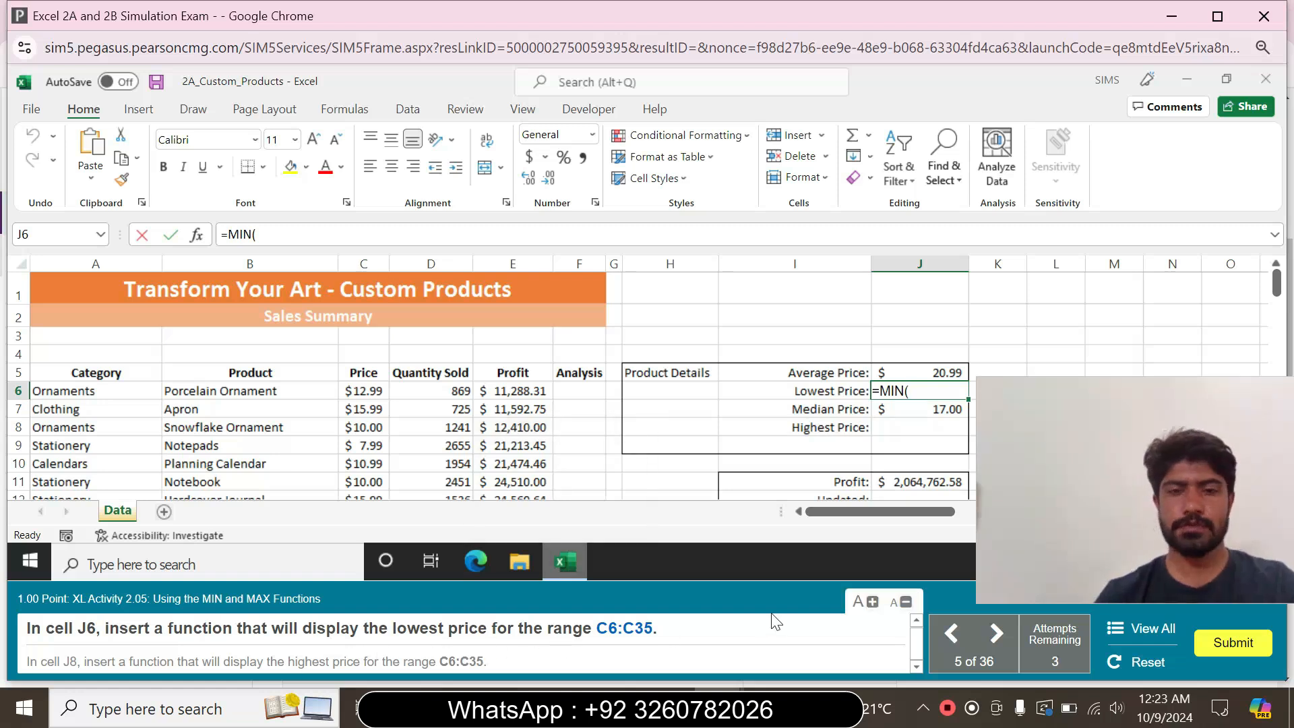
pyautogui.write('C')
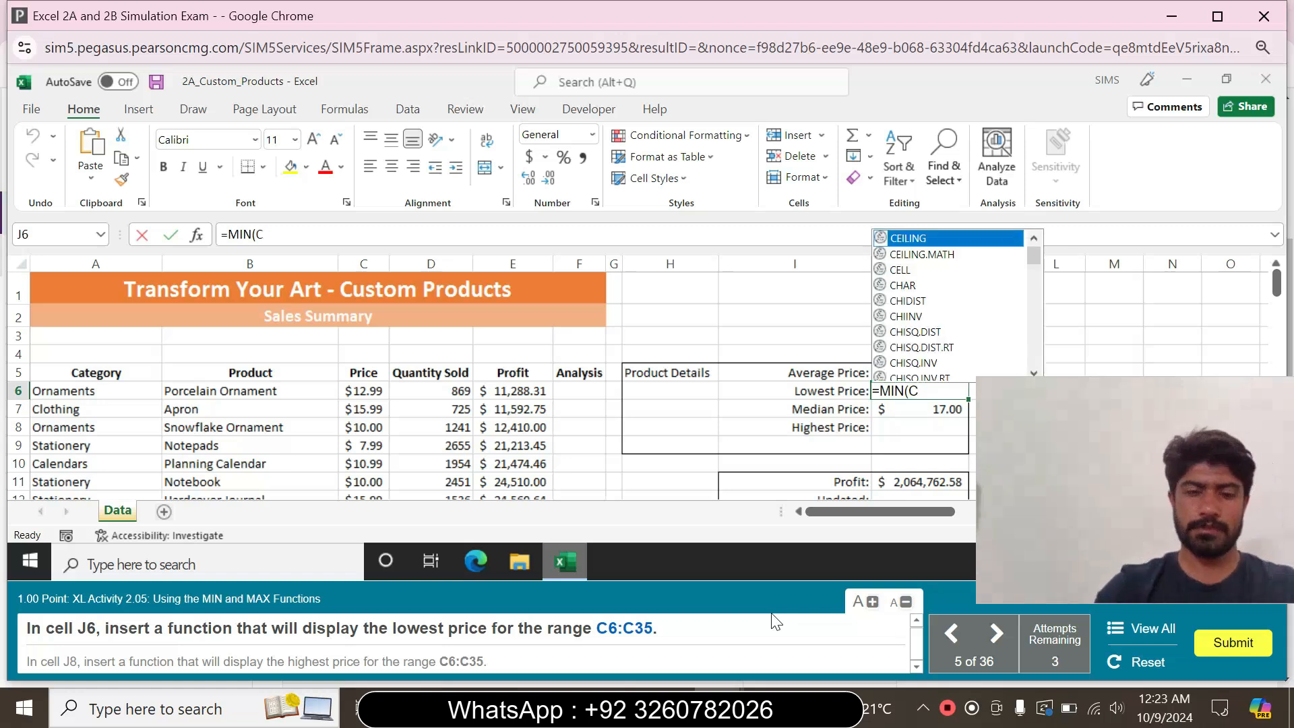
pyautogui.write('6:C35')
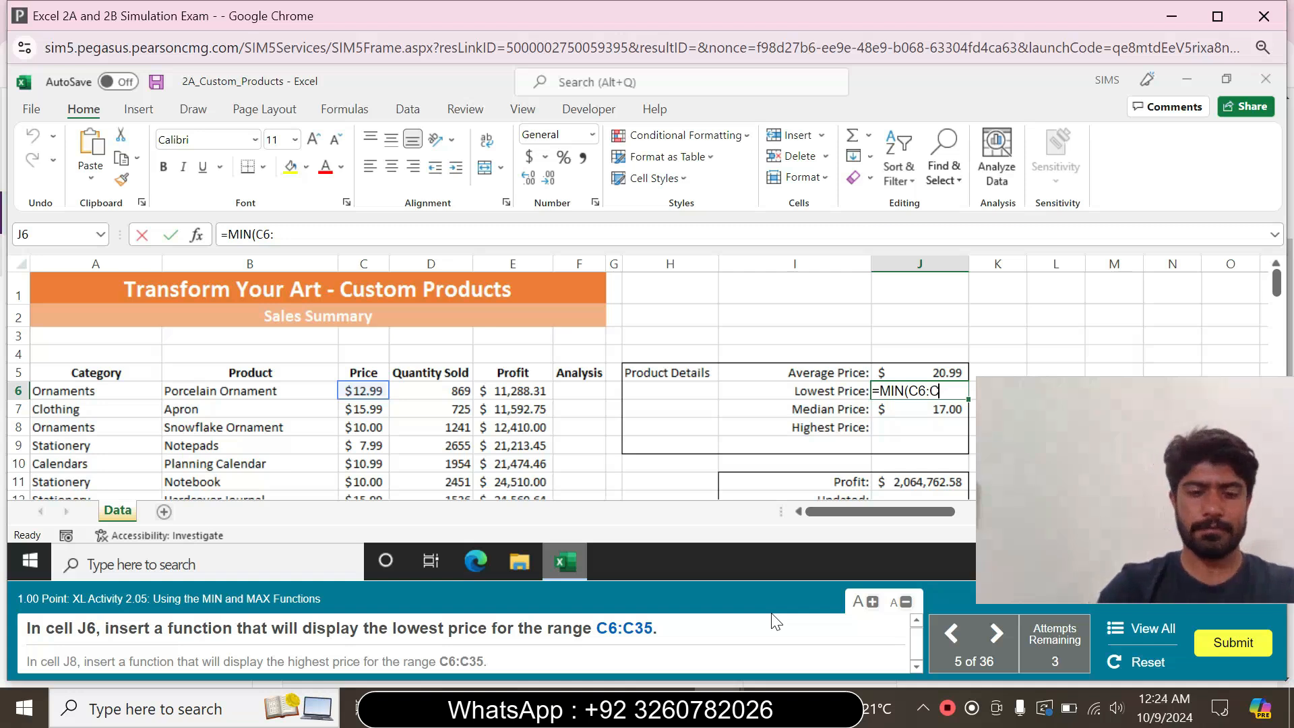
pyautogui.write(')')
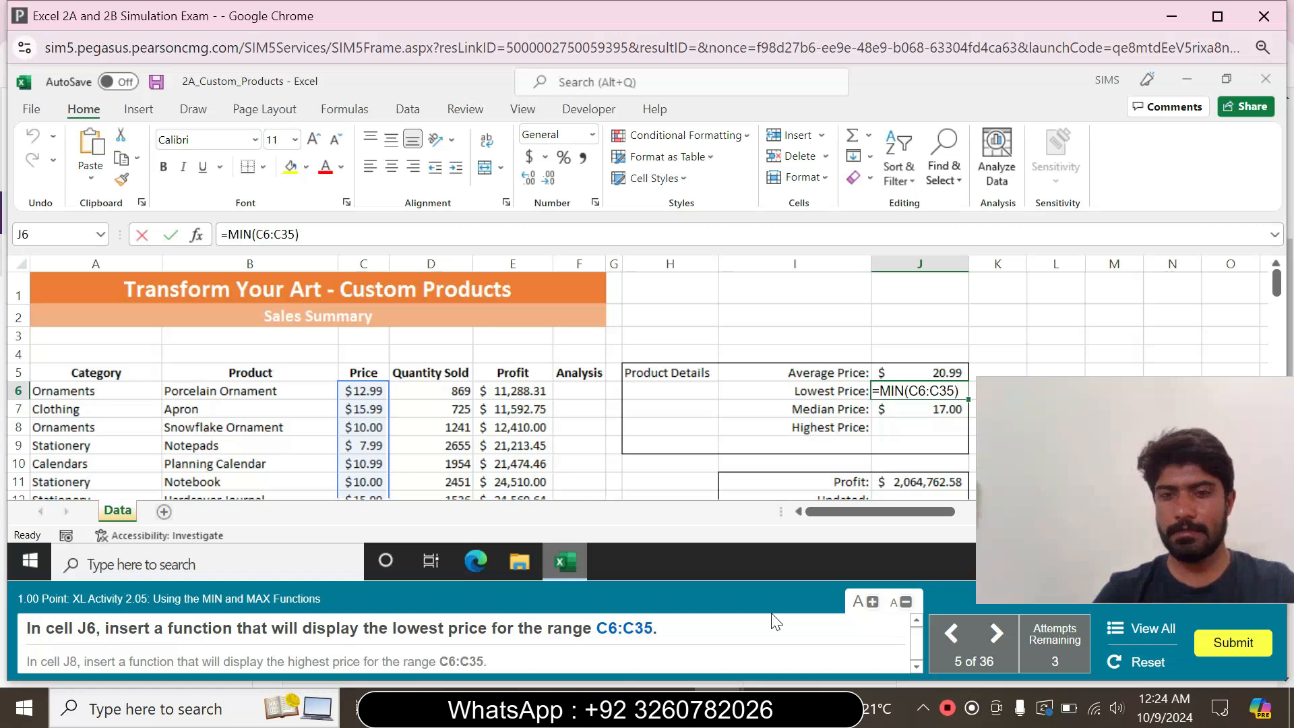
pyautogui.press('Return')
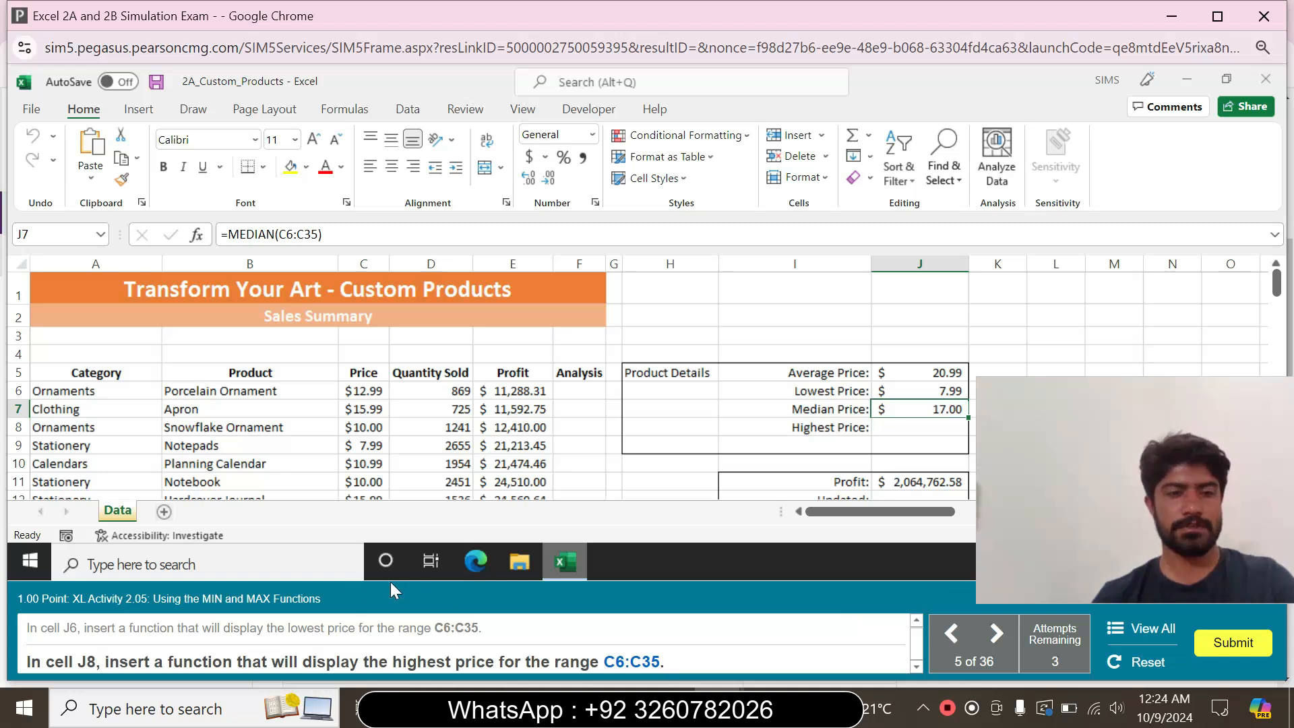
# Insert a MAX function in cell J8 for the highest price in the range C6:C35
pyautogui.click(897, 425)
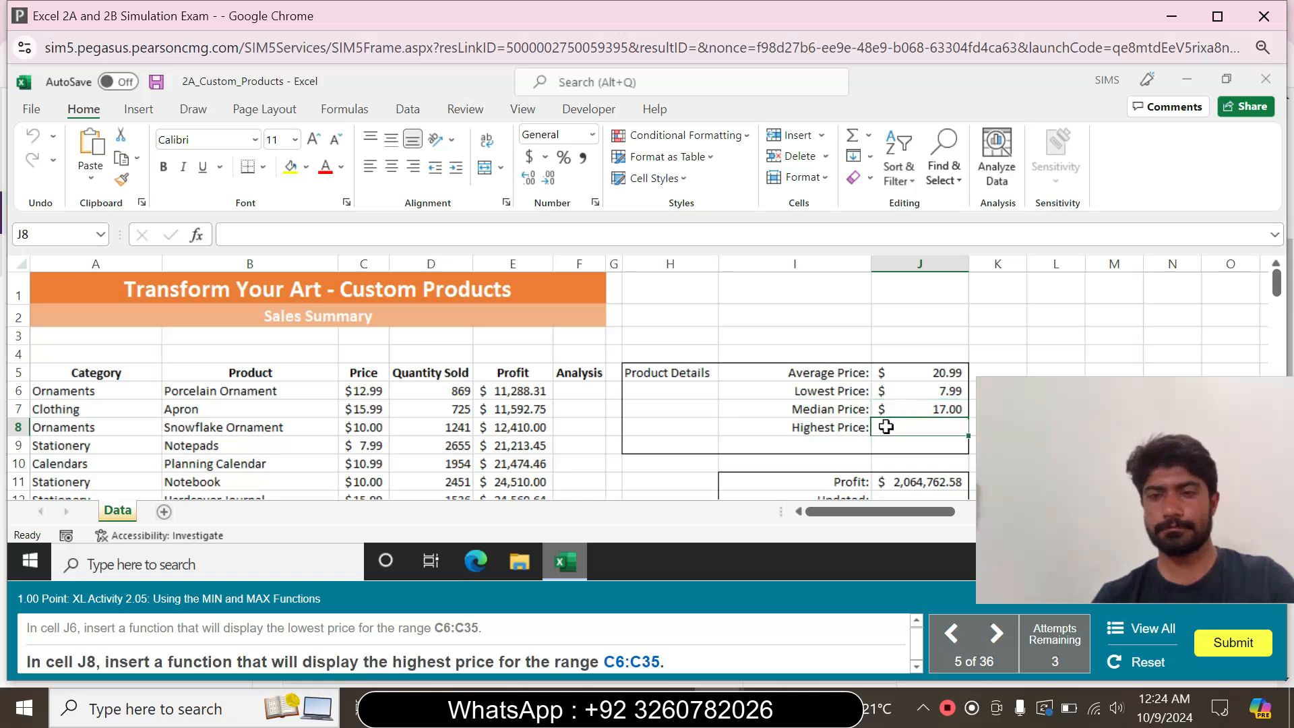
pyautogui.write('=')
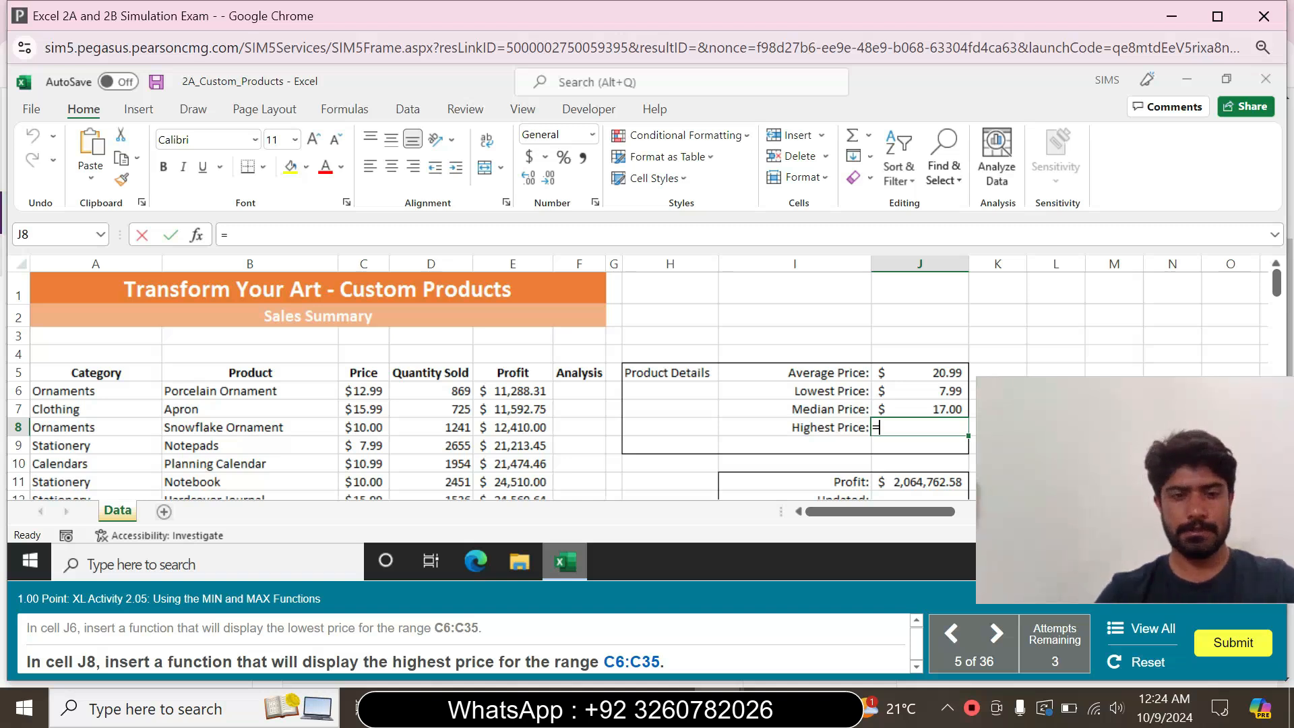
pyautogui.write('max')
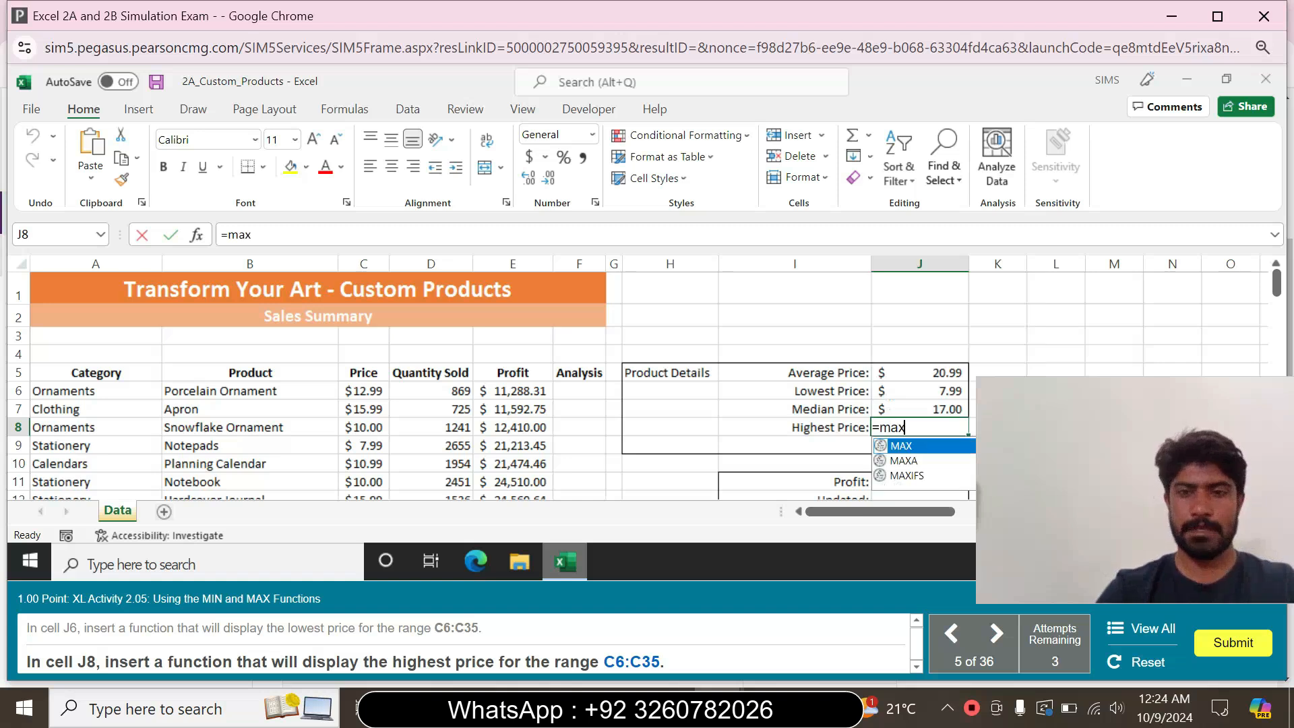
pyautogui.doubleClick(901, 446)
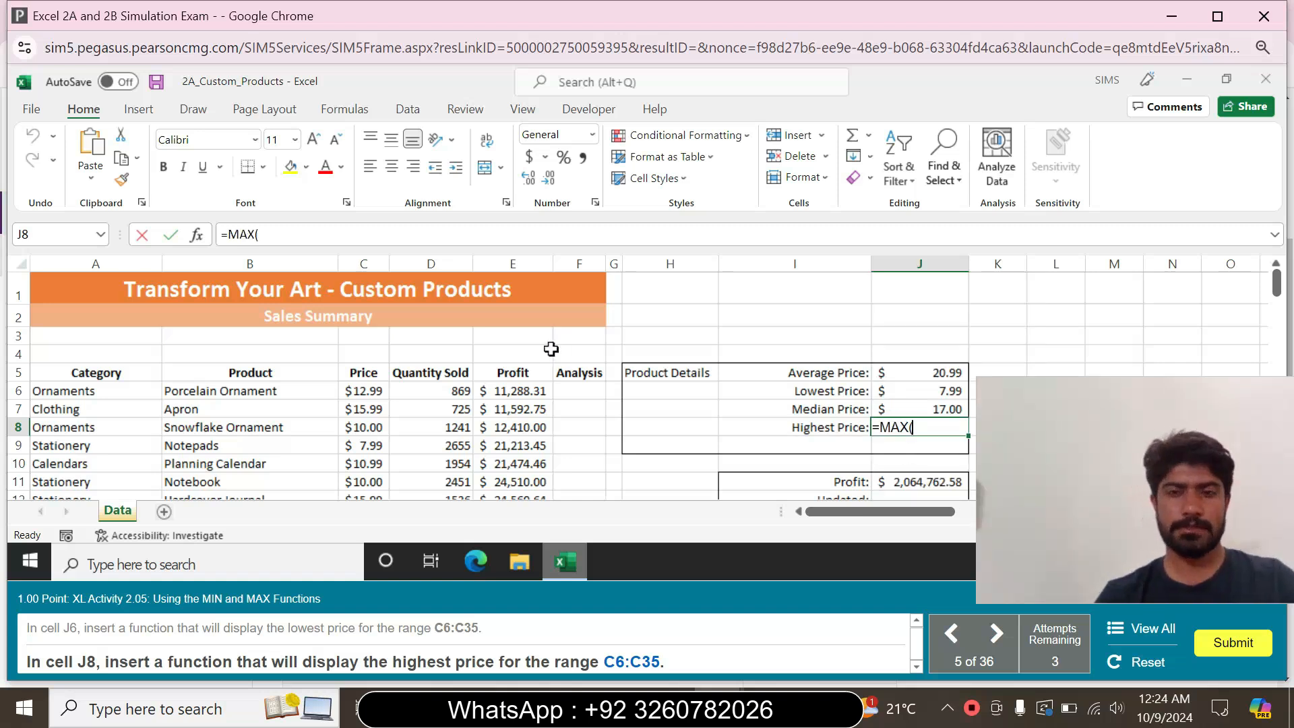
pyautogui.write('C')
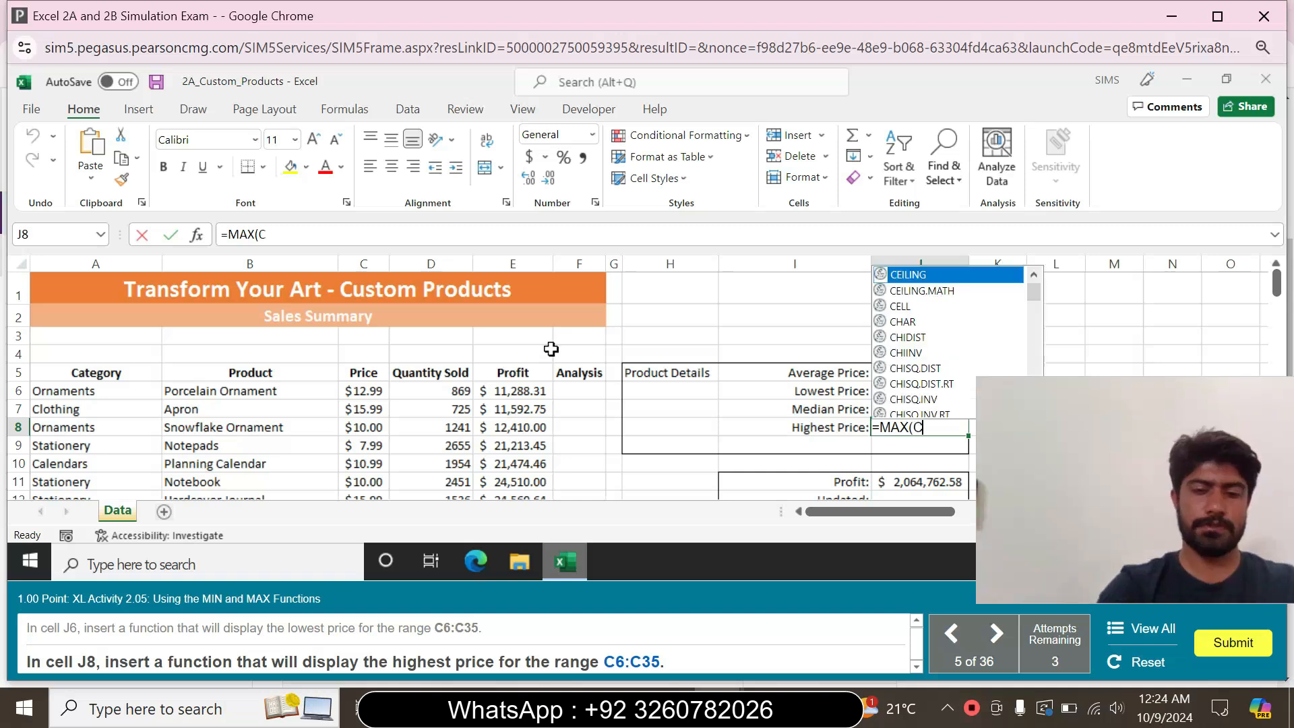
pyautogui.write('6:C35')
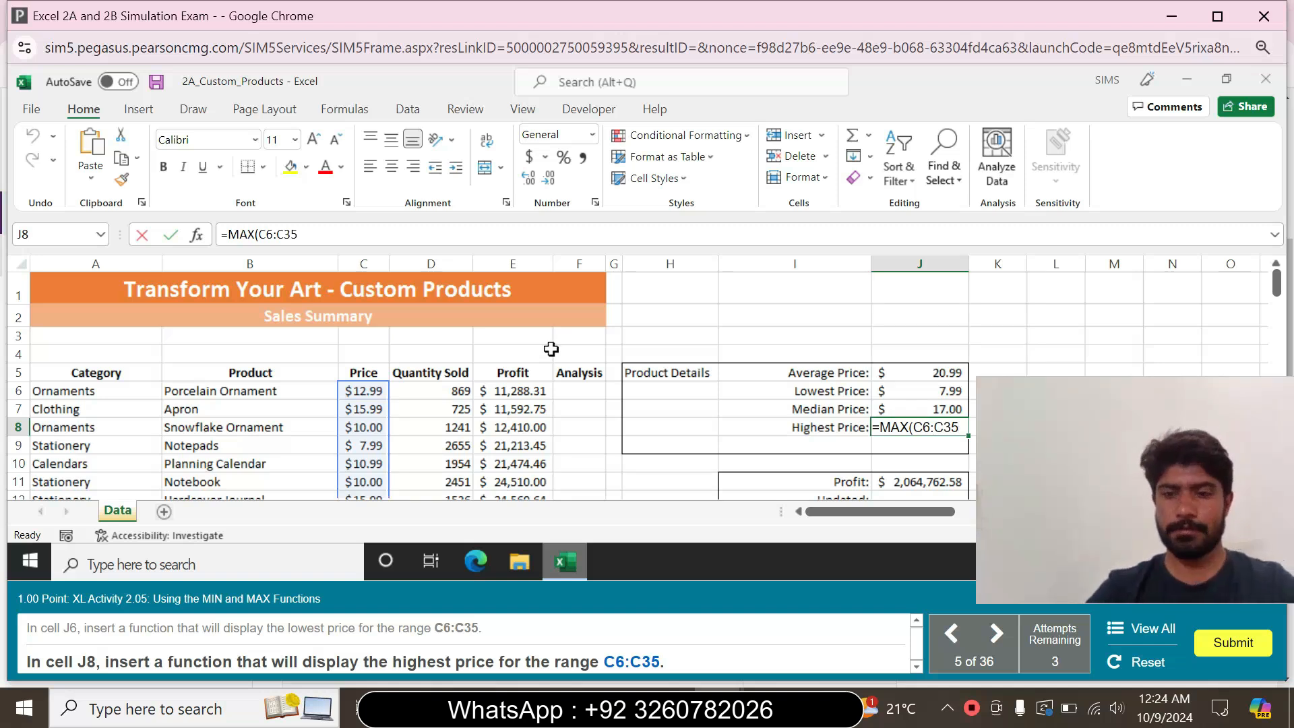
pyautogui.write(')')
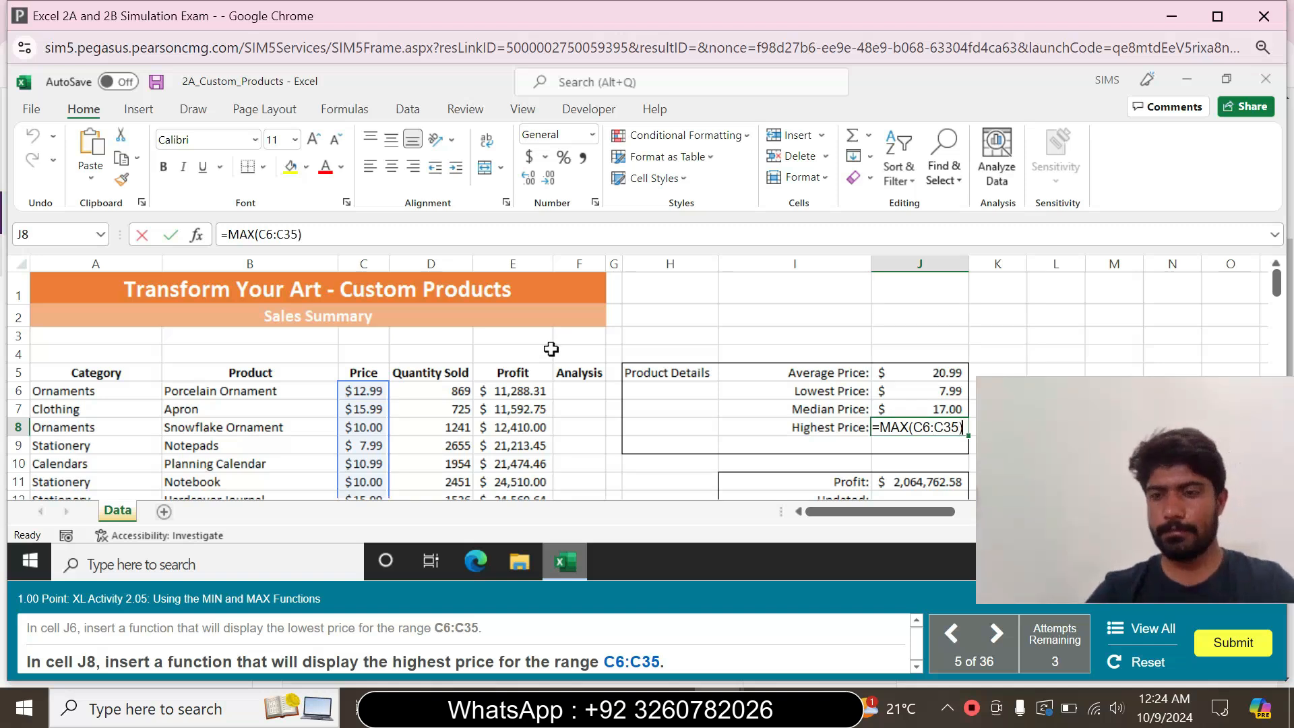
pyautogui.press('Return')
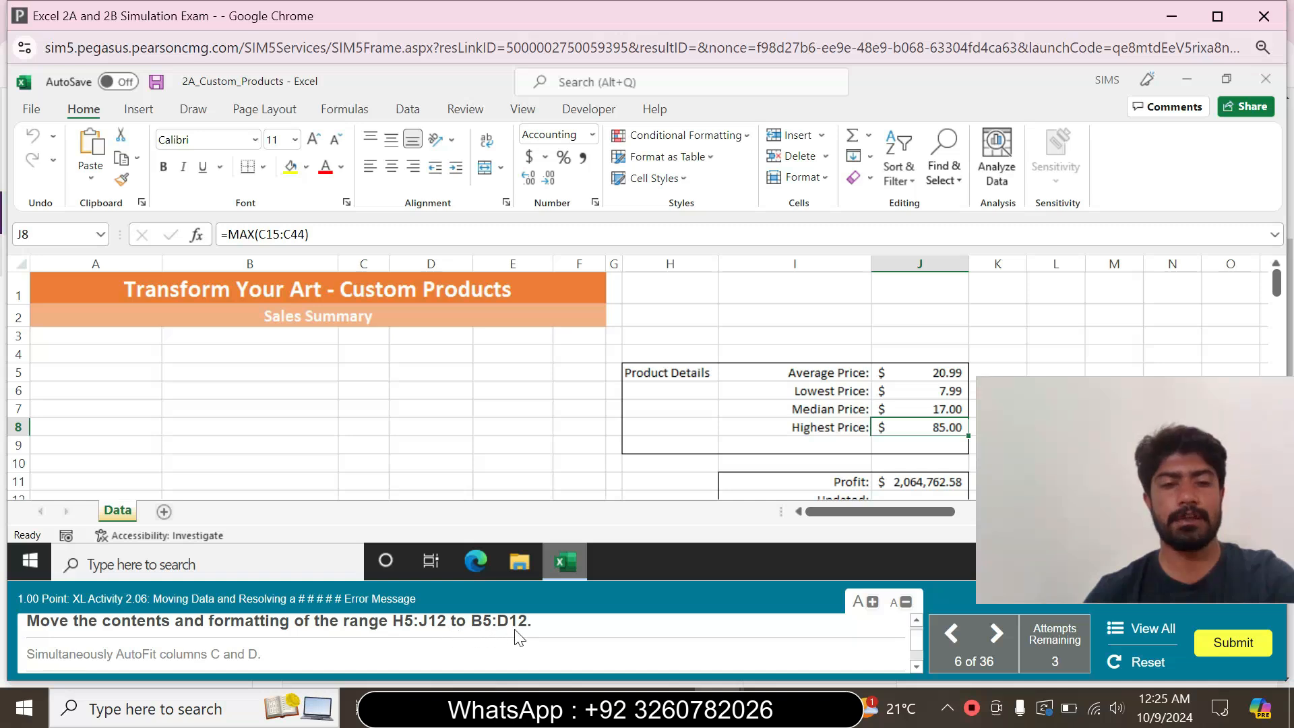
# Move the contents and formatting of the range H5:J12 to B5:D12
pyautogui.click(57, 234)
pyautogui.write('H5')
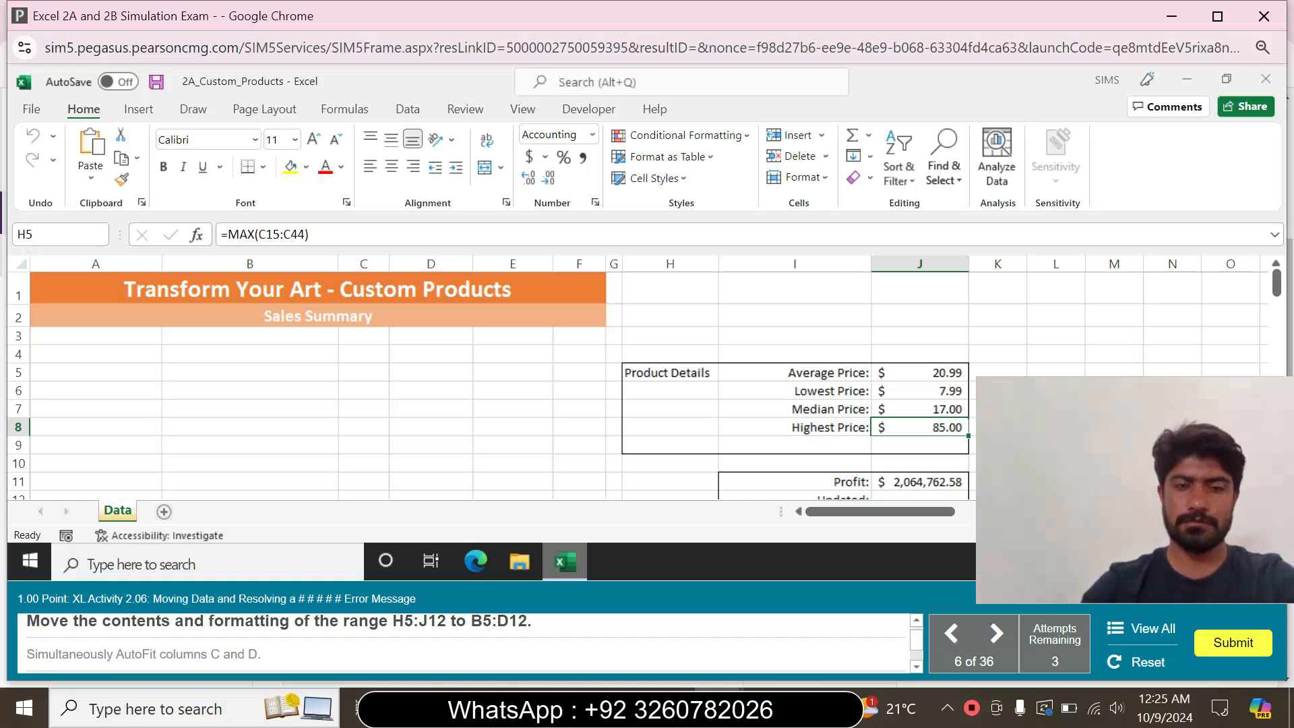
pyautogui.write(':J12')
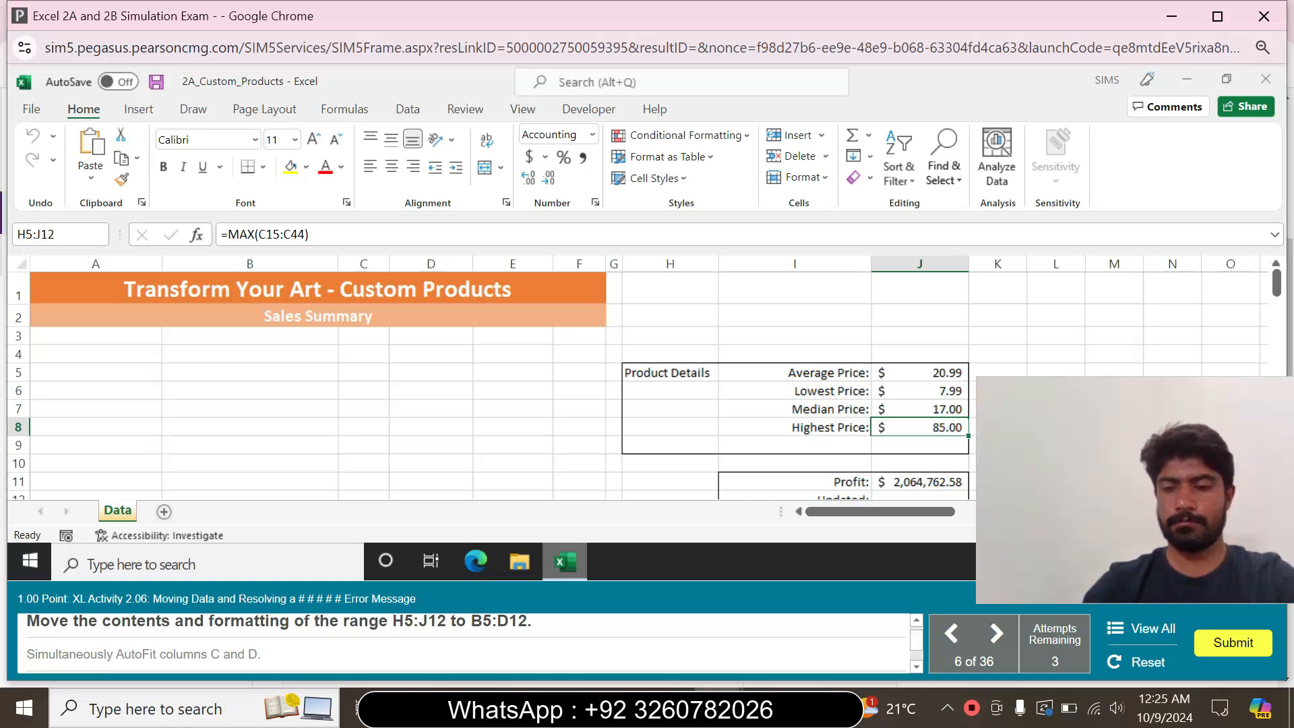
pyautogui.press('Return')
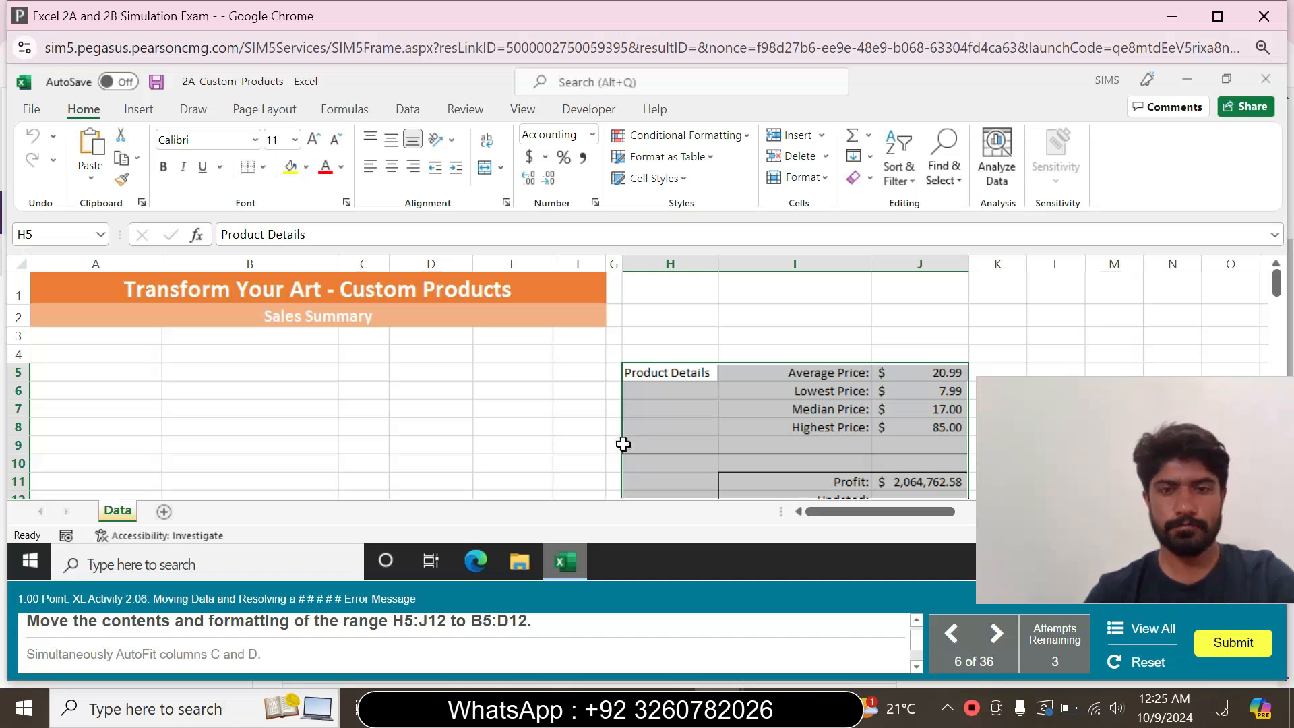
pyautogui.moveTo(622, 449); pyautogui.dragTo(310, 445)
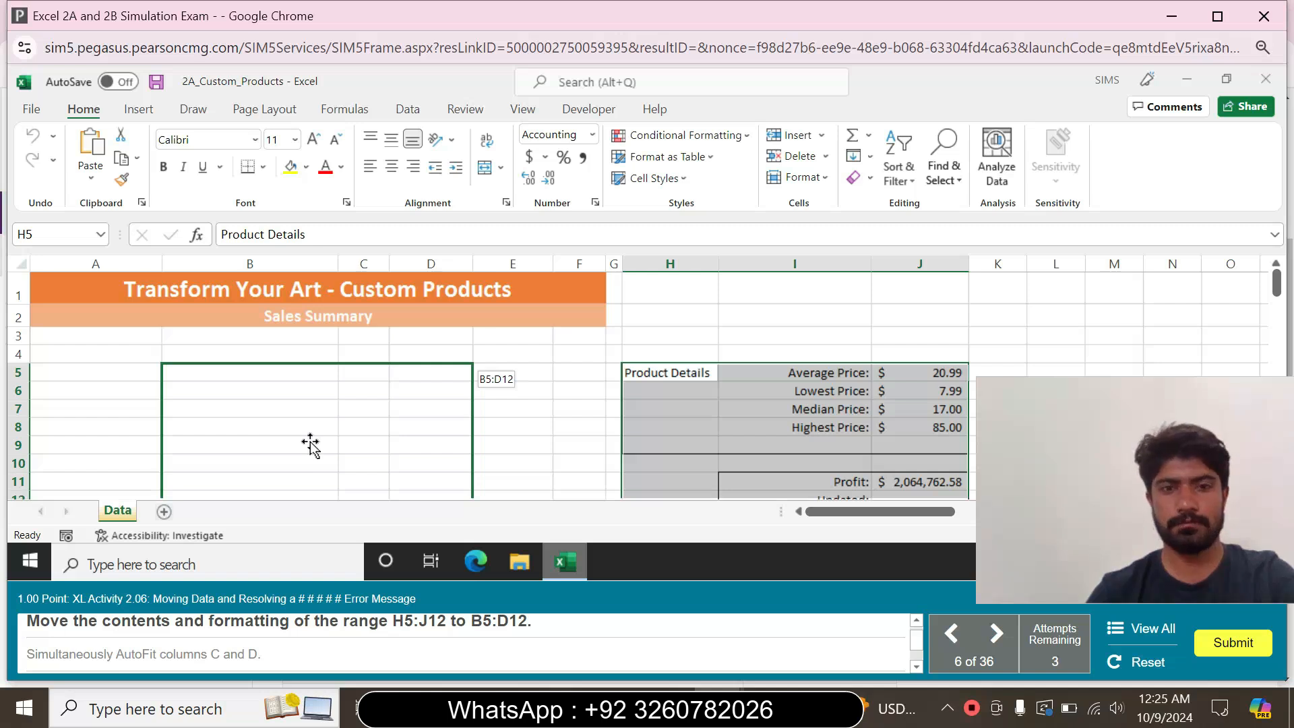
pyautogui.moveTo(310, 444); pyautogui.dragTo(311, 449)
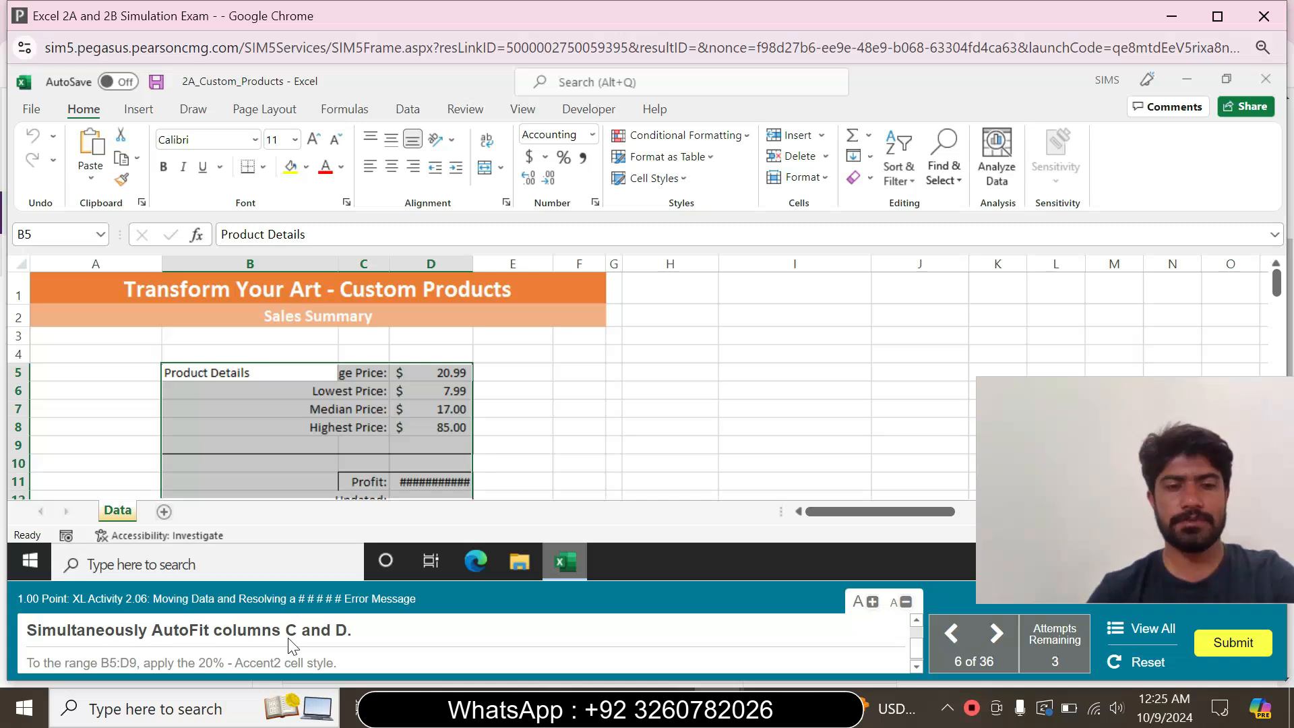
# AutoFit the widths of columns C and D simultaneously
pyautogui.click(376, 268)
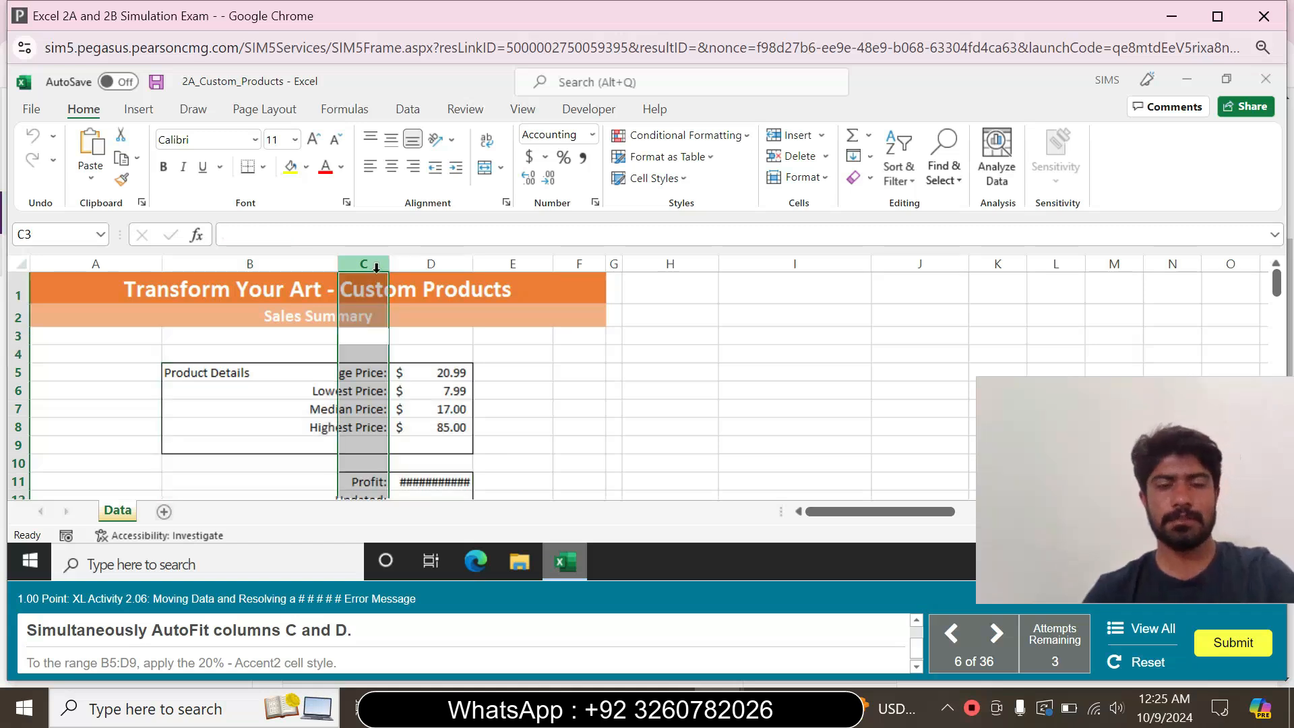
pyautogui.keyDown('shift'); pyautogui.click(435, 265); pyautogui.keyUp('shift')
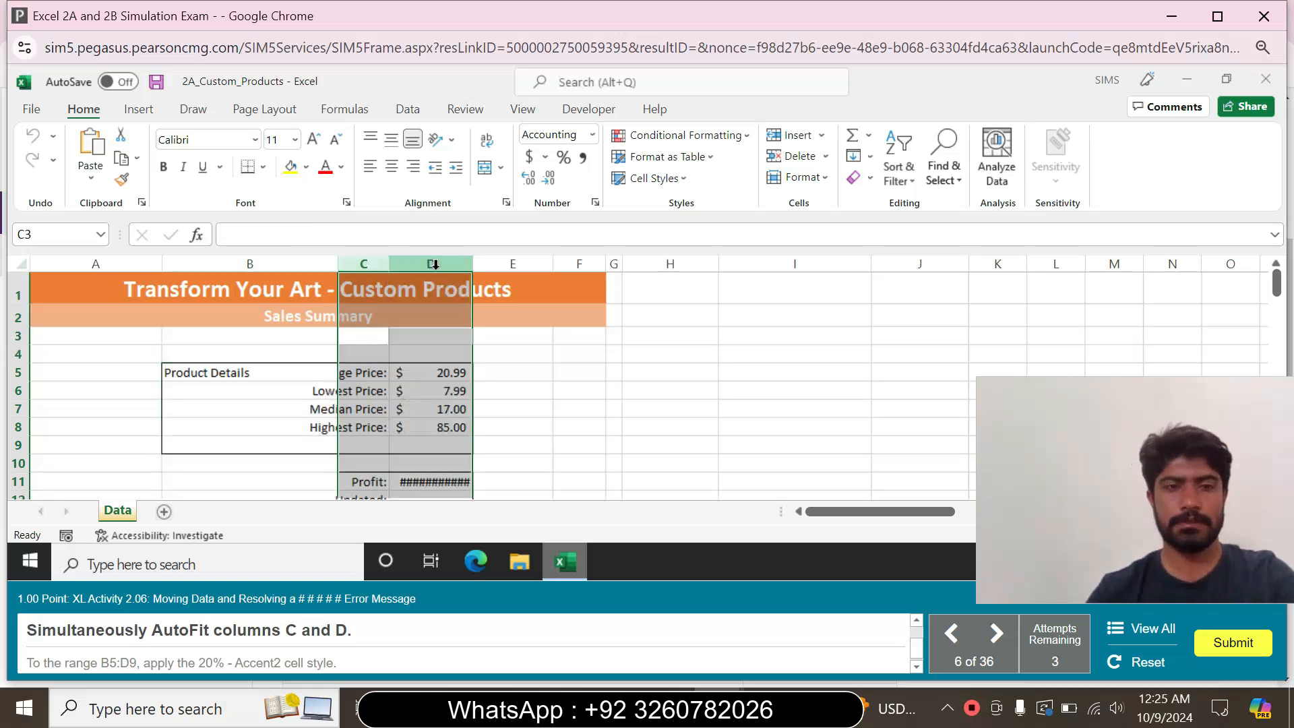
pyautogui.doubleClick(475, 263)
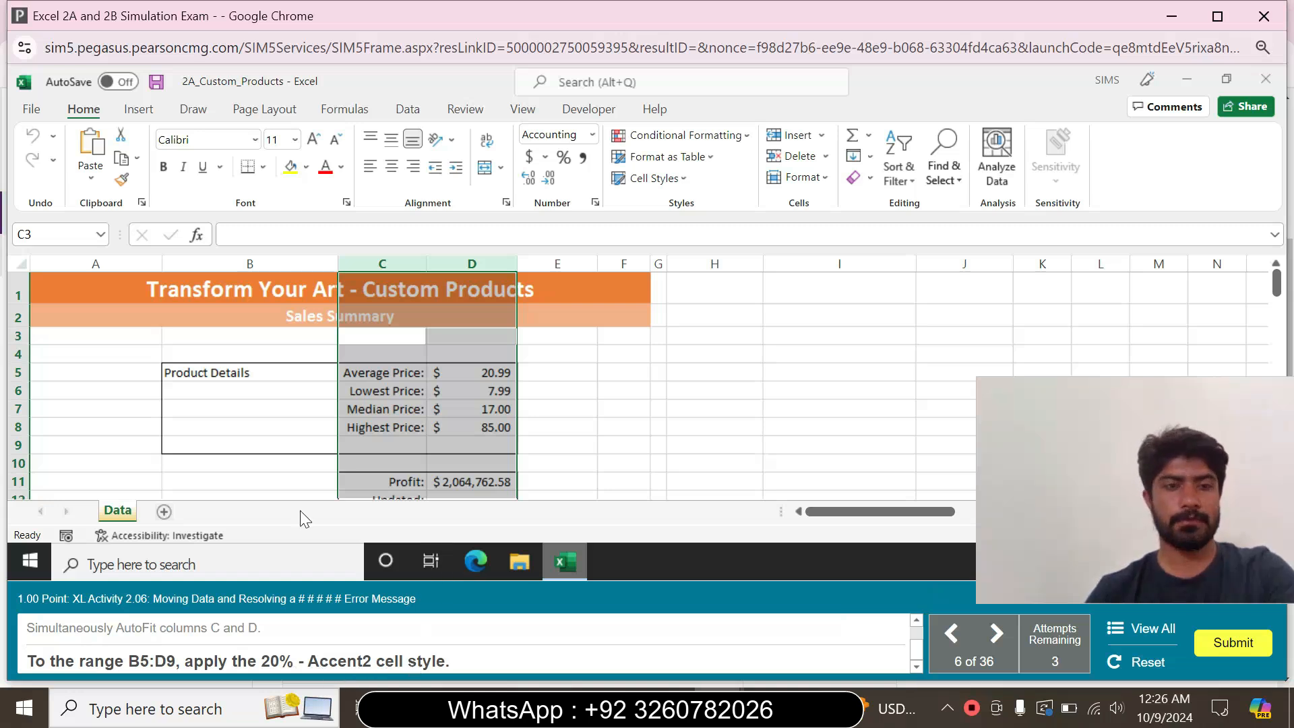
# Apply the 20% - Accent2 cell style to the range B5:D9
pyautogui.click(53, 234)
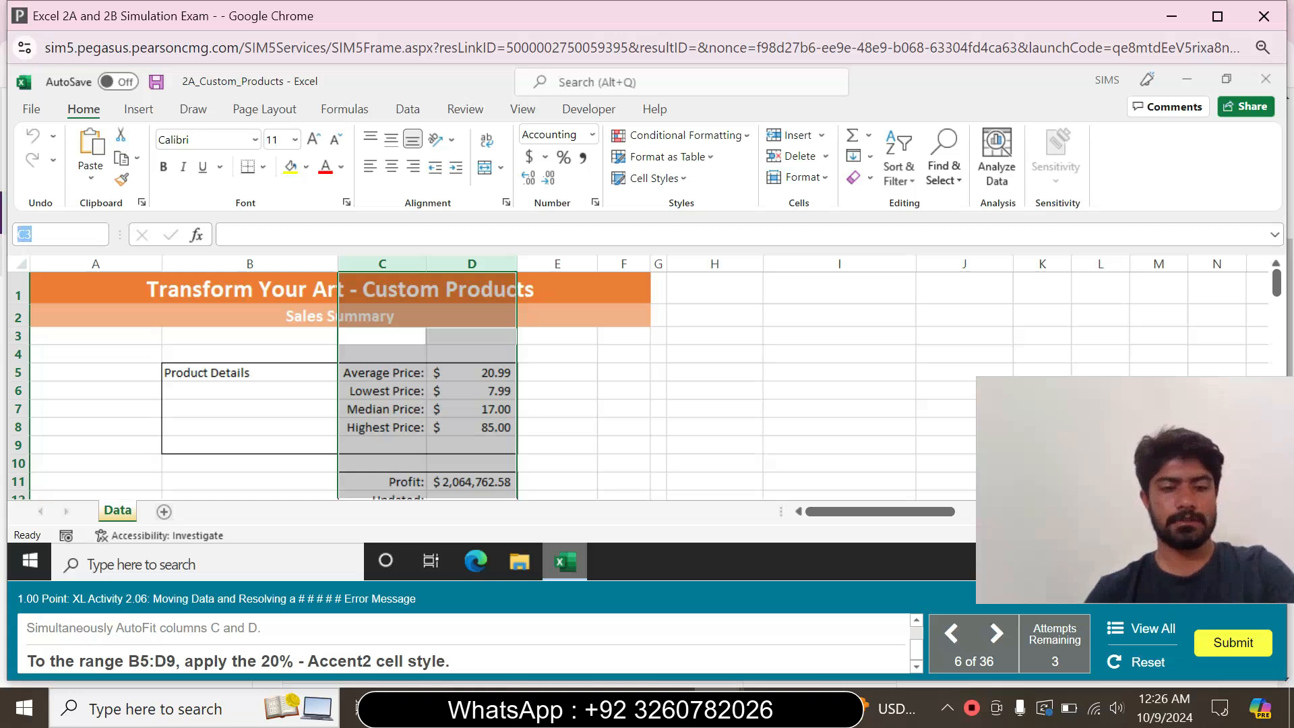
pyautogui.write('B')
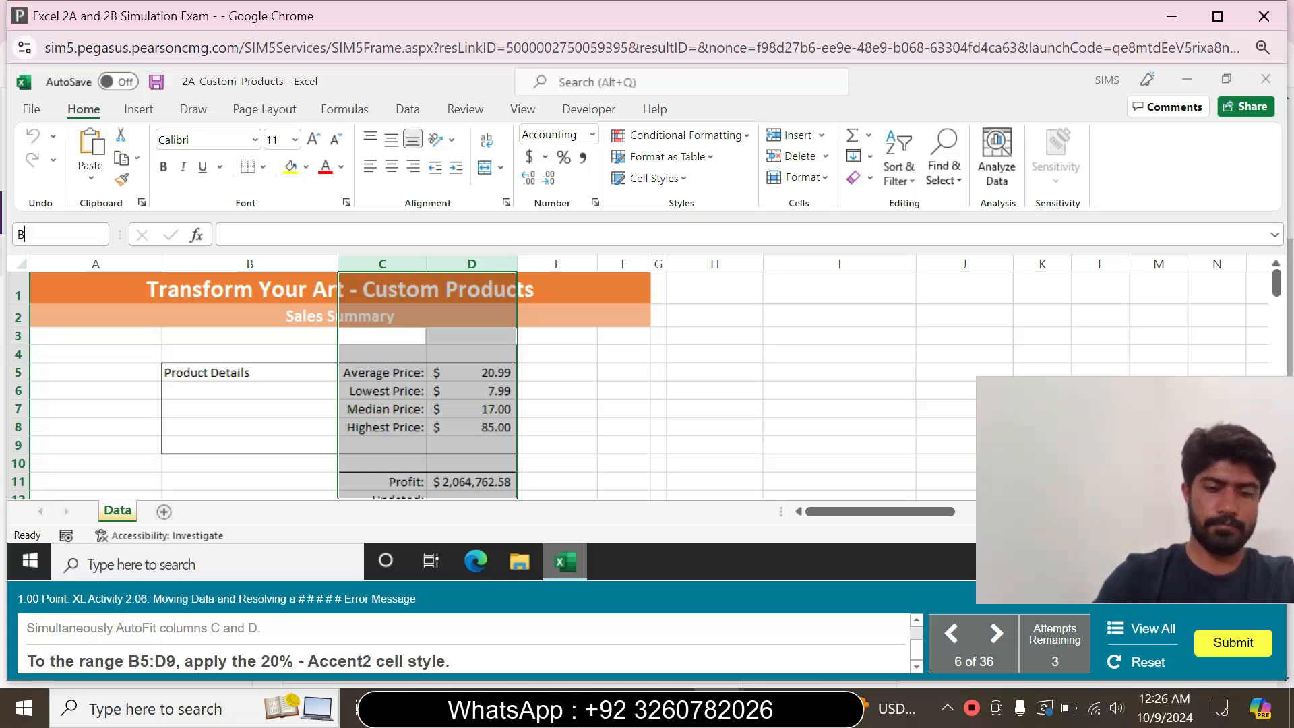
pyautogui.write('5:D9')
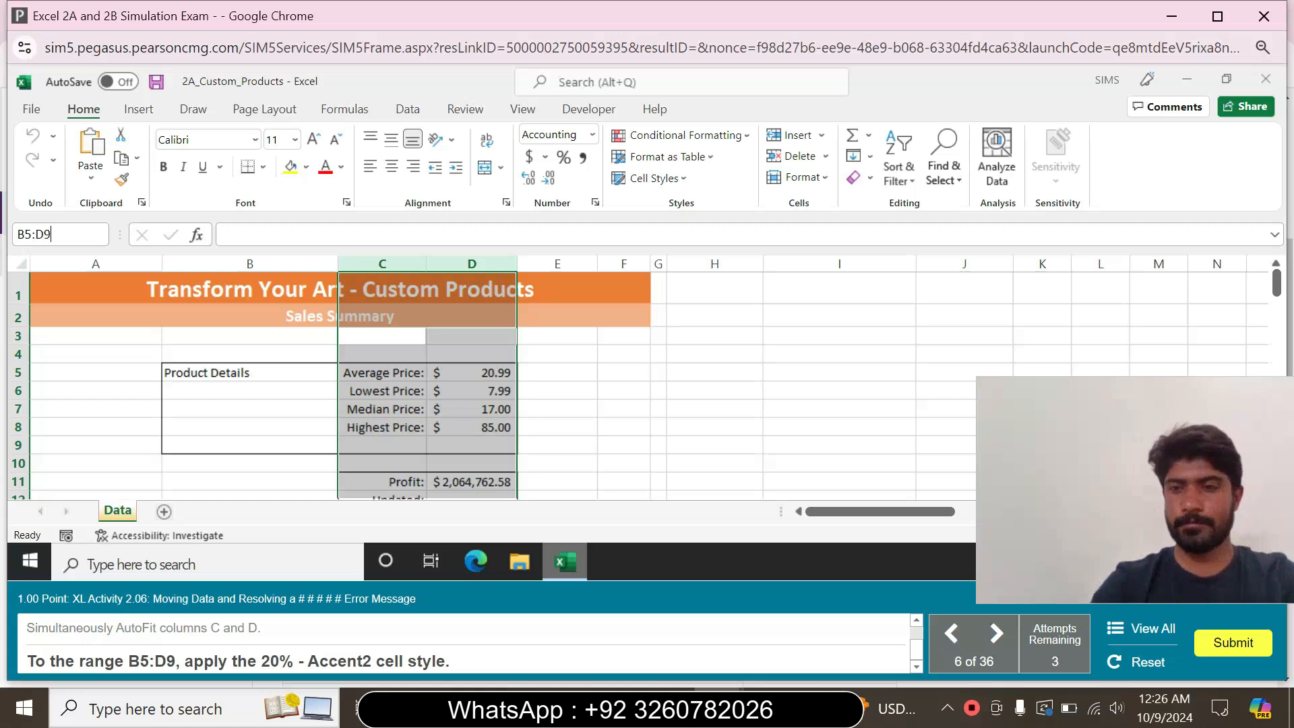
pyautogui.press('Return')
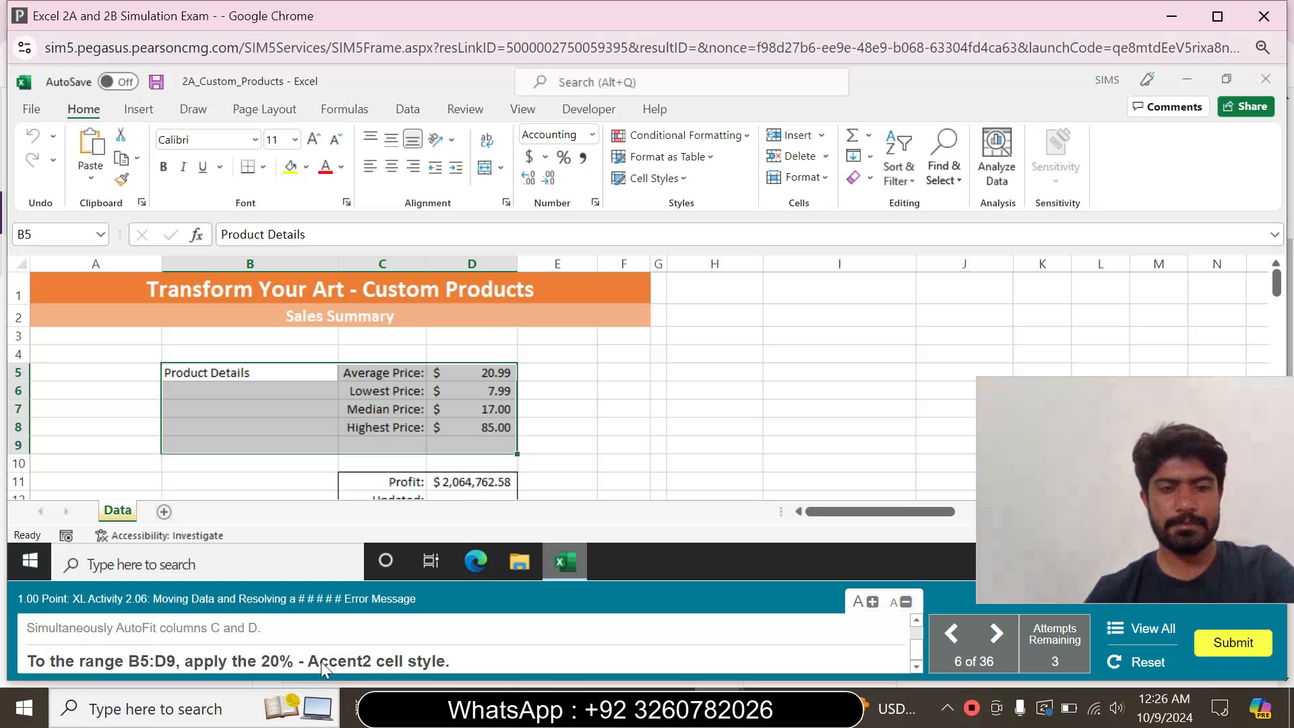
pyautogui.click(676, 185)
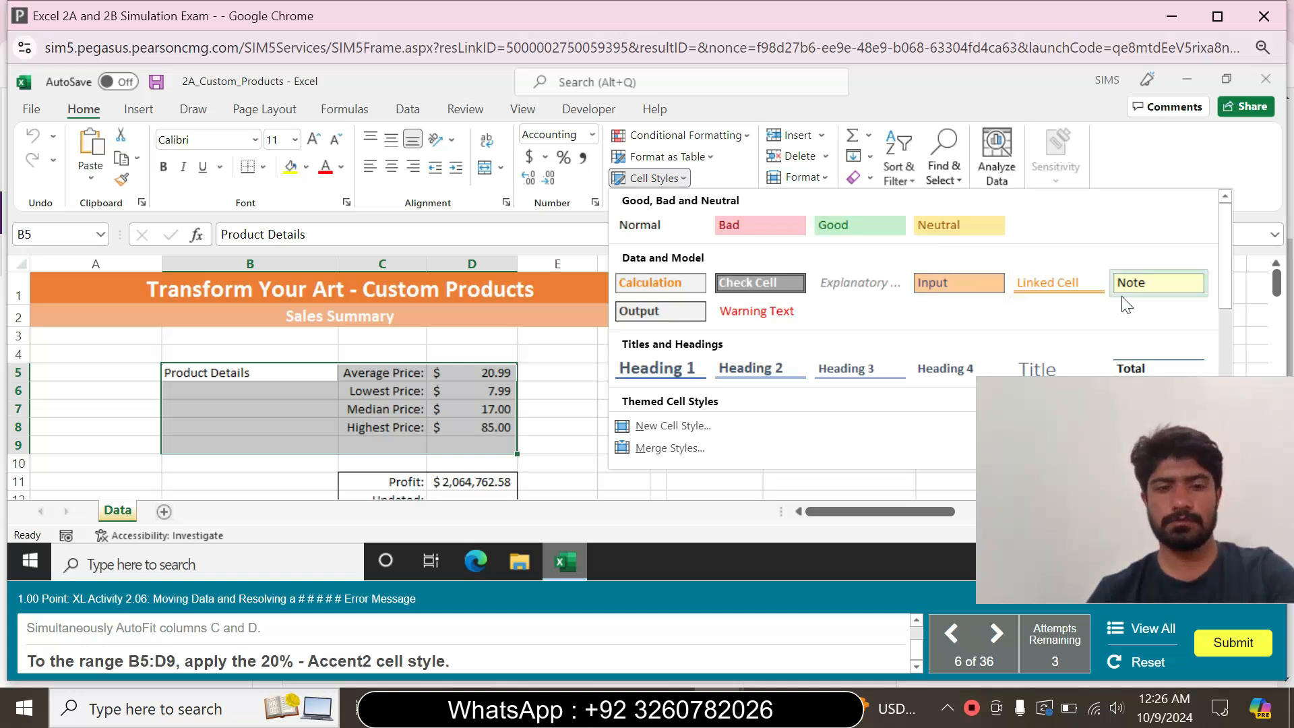
pyautogui.moveTo(1225, 273); pyautogui.dragTo(1225, 313)
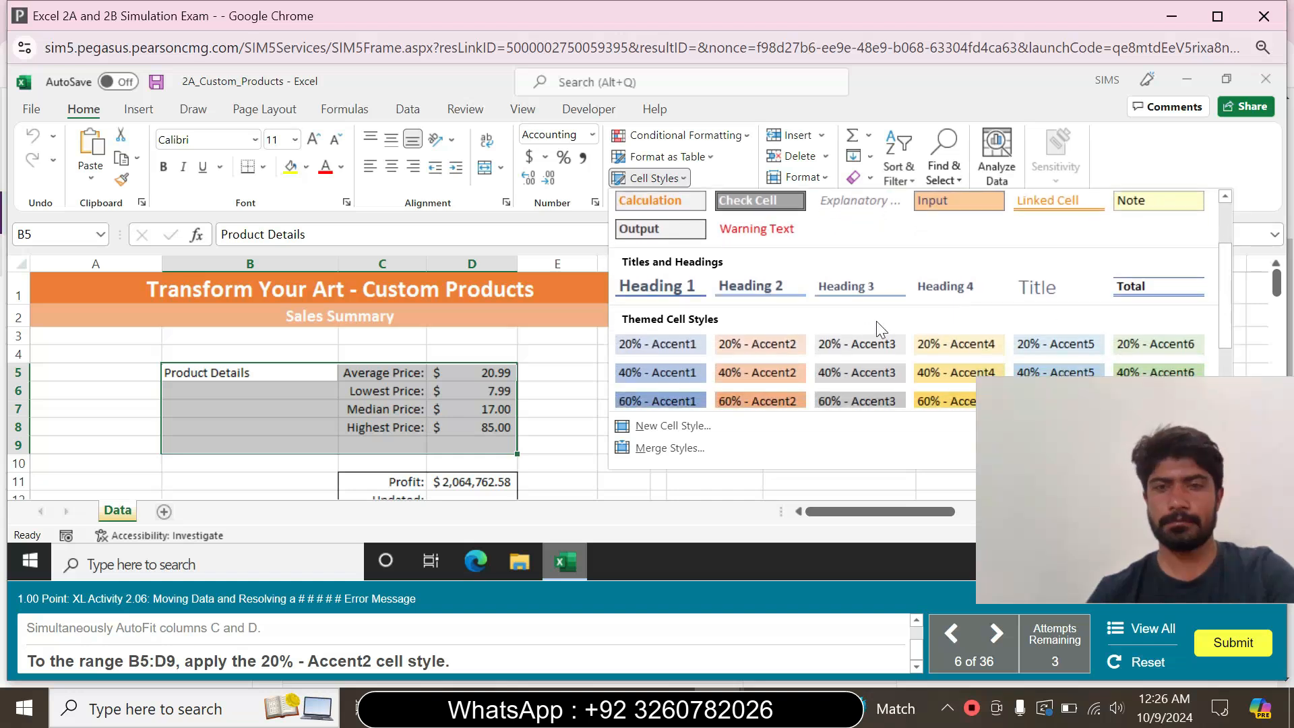
pyautogui.click(756, 345)
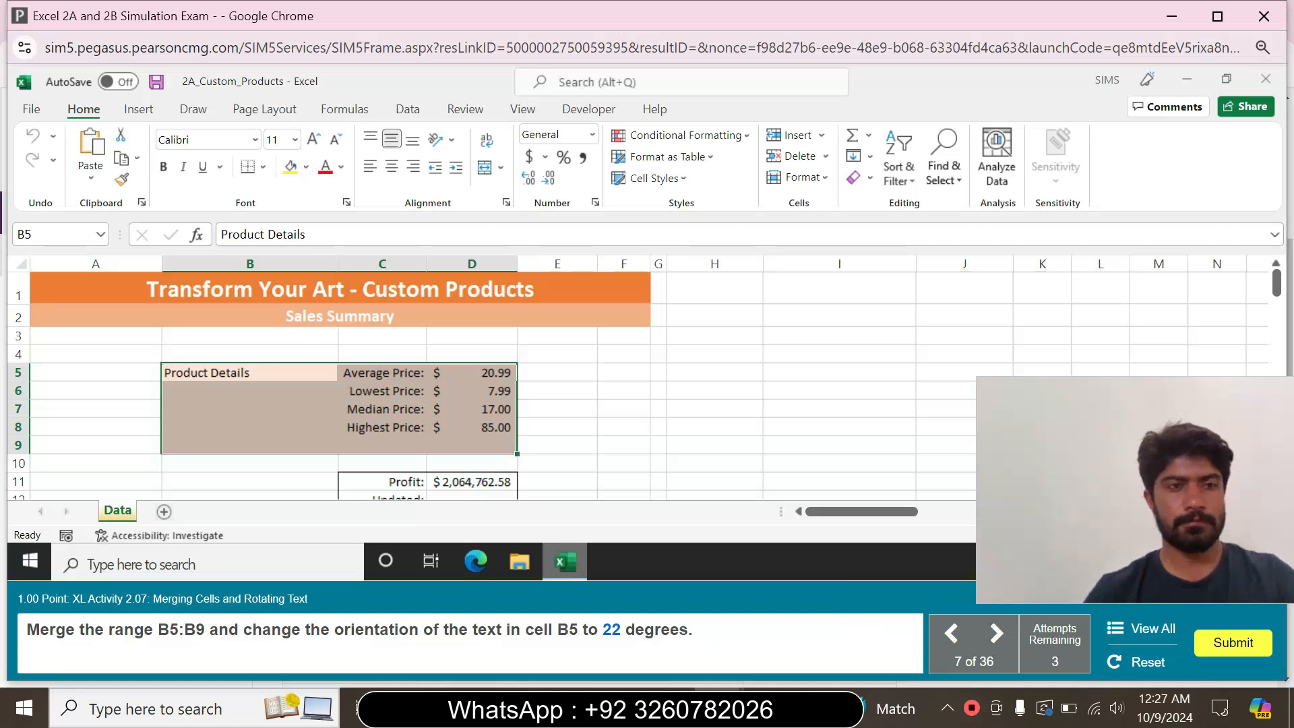
# Merge the range B5:B9 and set the orientation of the text in cell B5 to 22 degrees
pyautogui.click(55, 234)
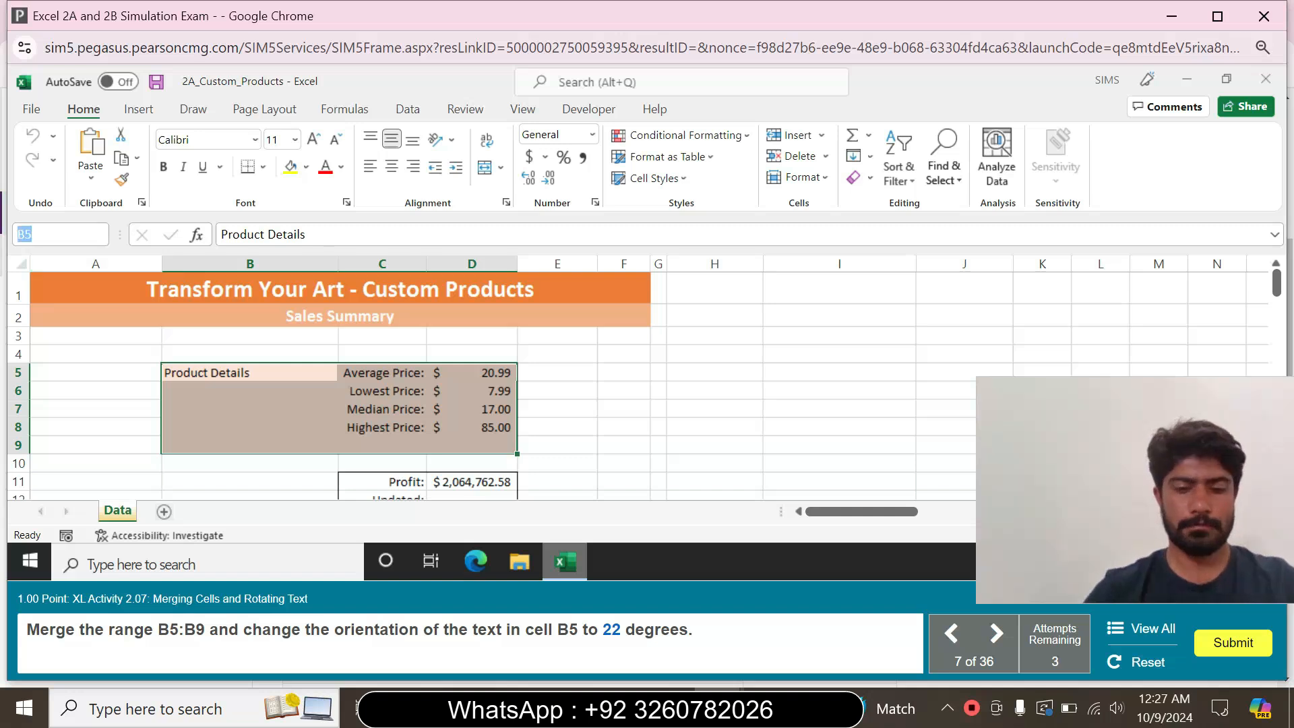
pyautogui.write('B5')
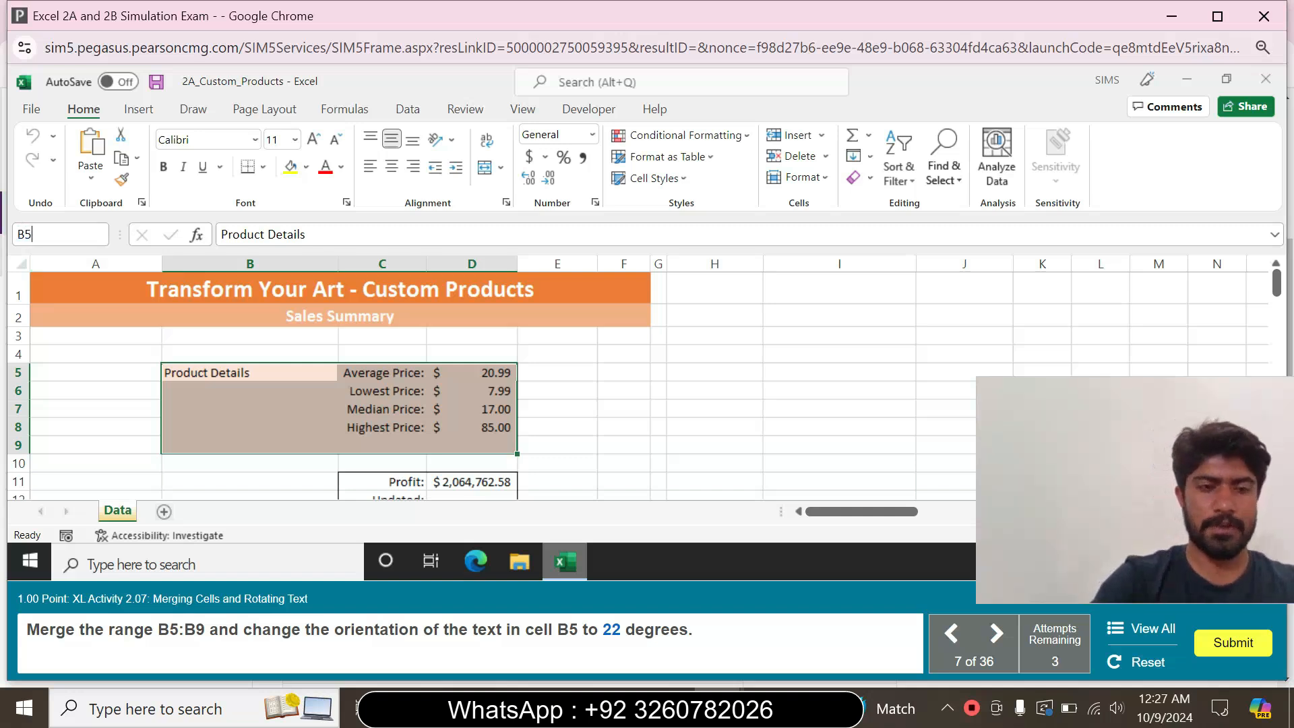
pyautogui.write(':B9')
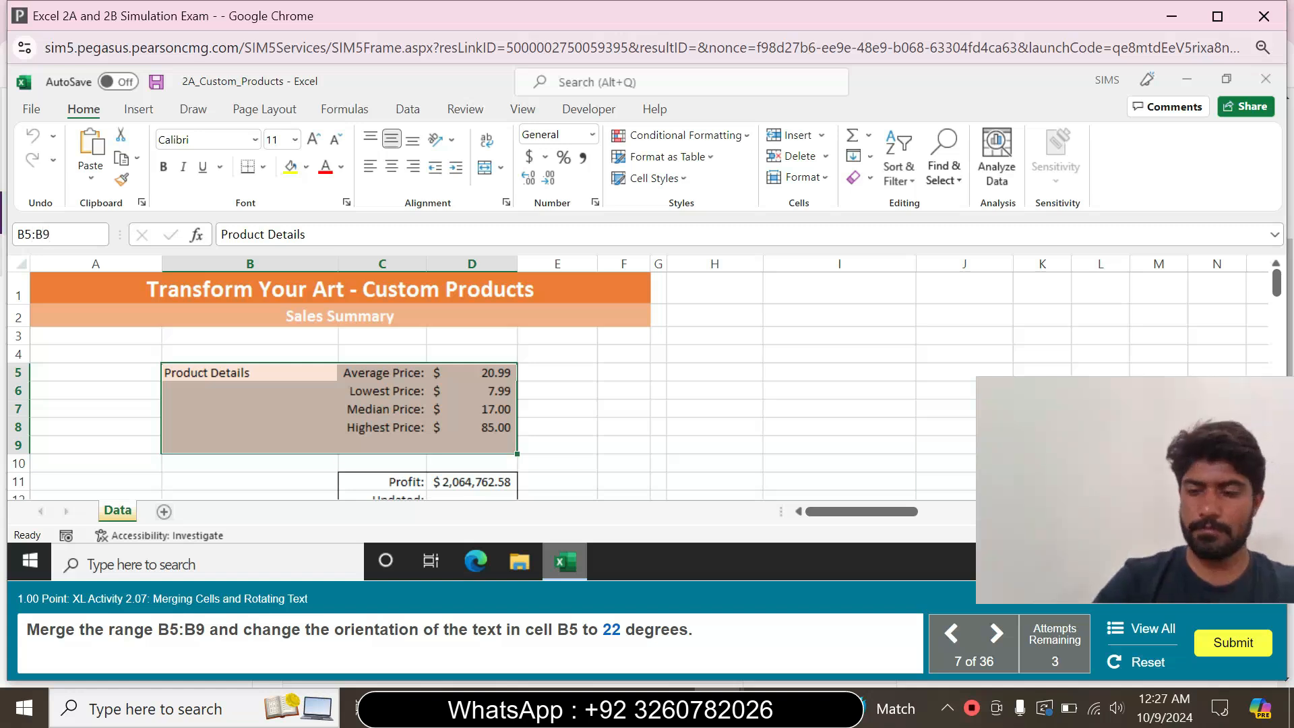
pyautogui.press('Return')
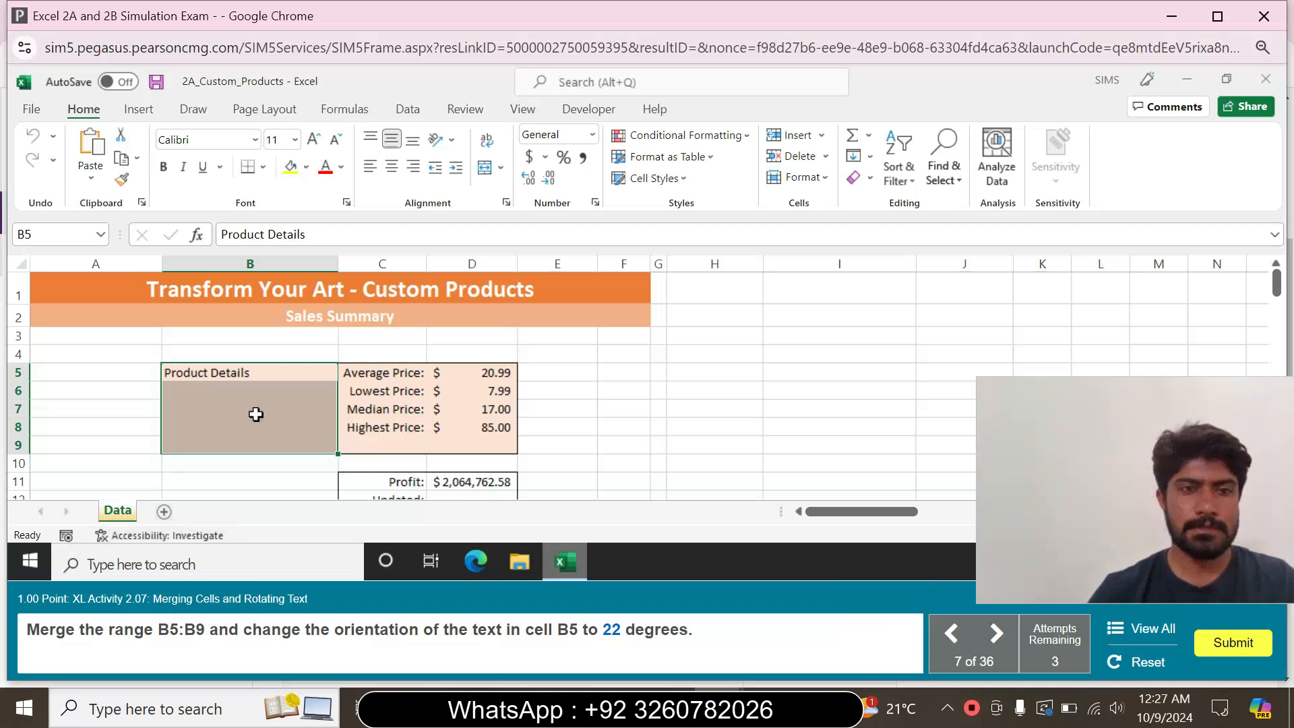
pyautogui.rightClick(282, 396)
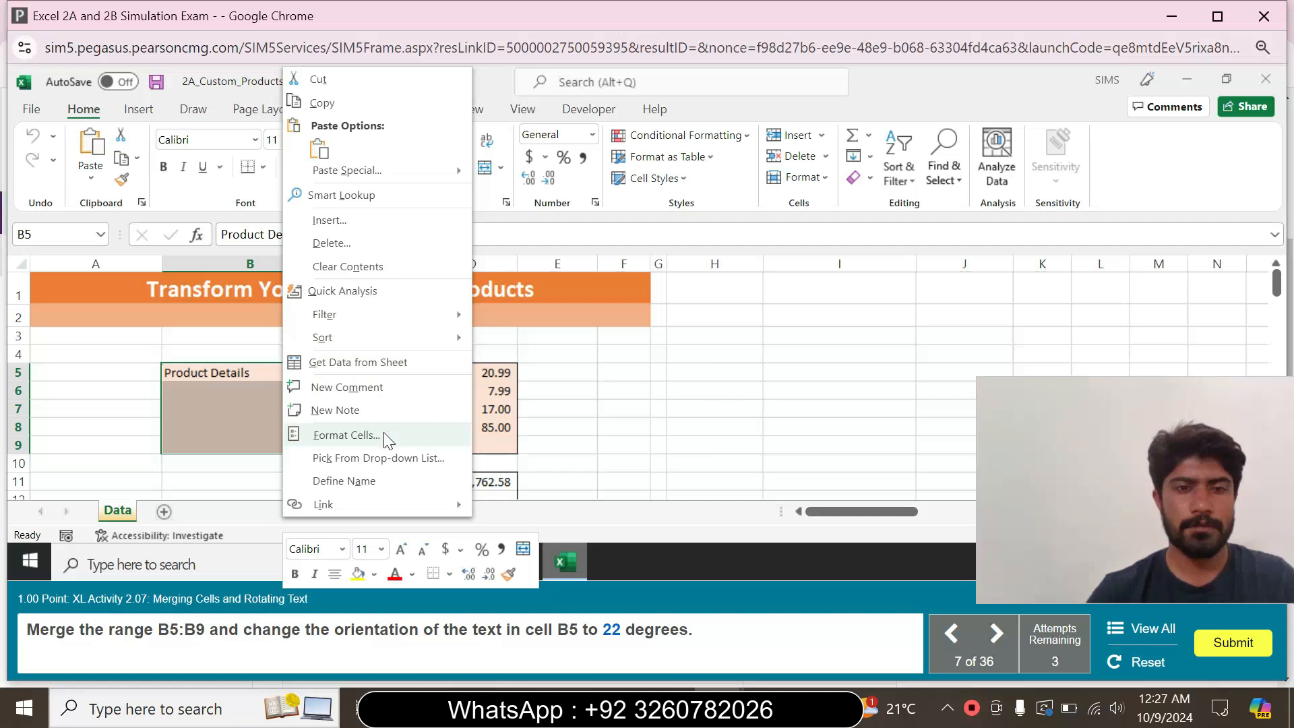
pyautogui.click(346, 435)
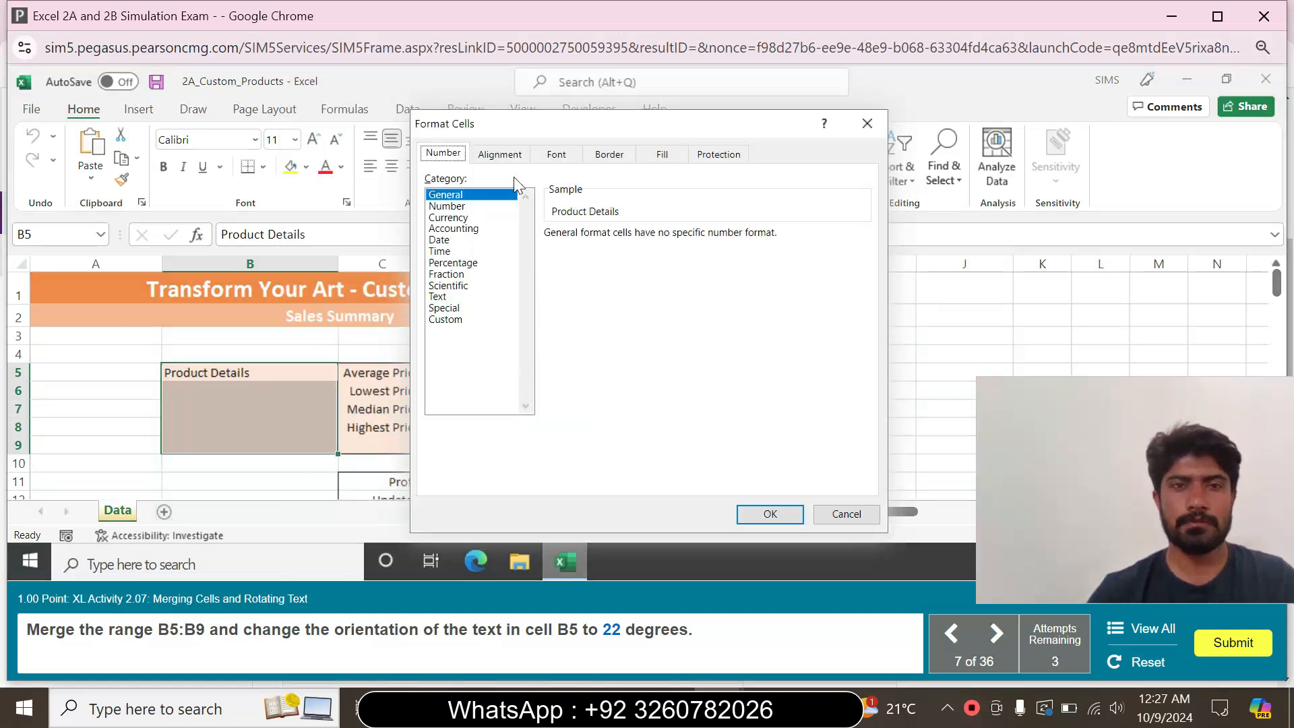
pyautogui.click(506, 155)
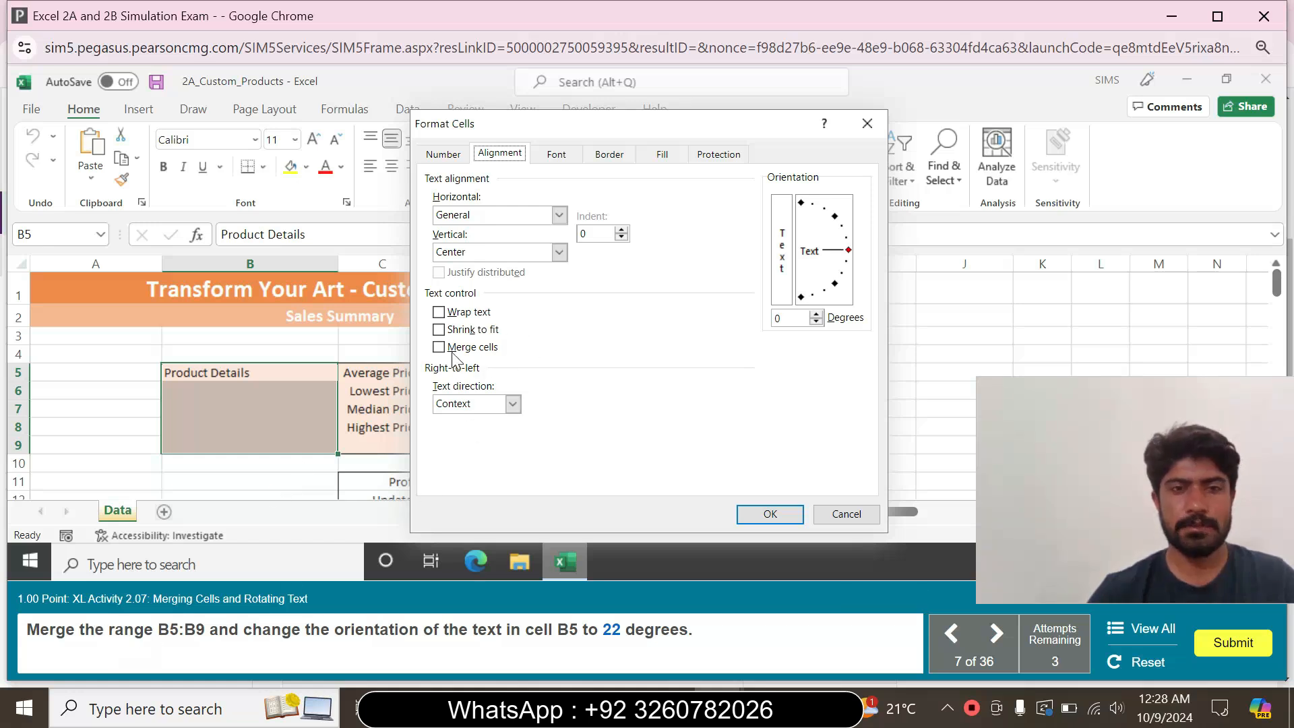
pyautogui.click(439, 348)
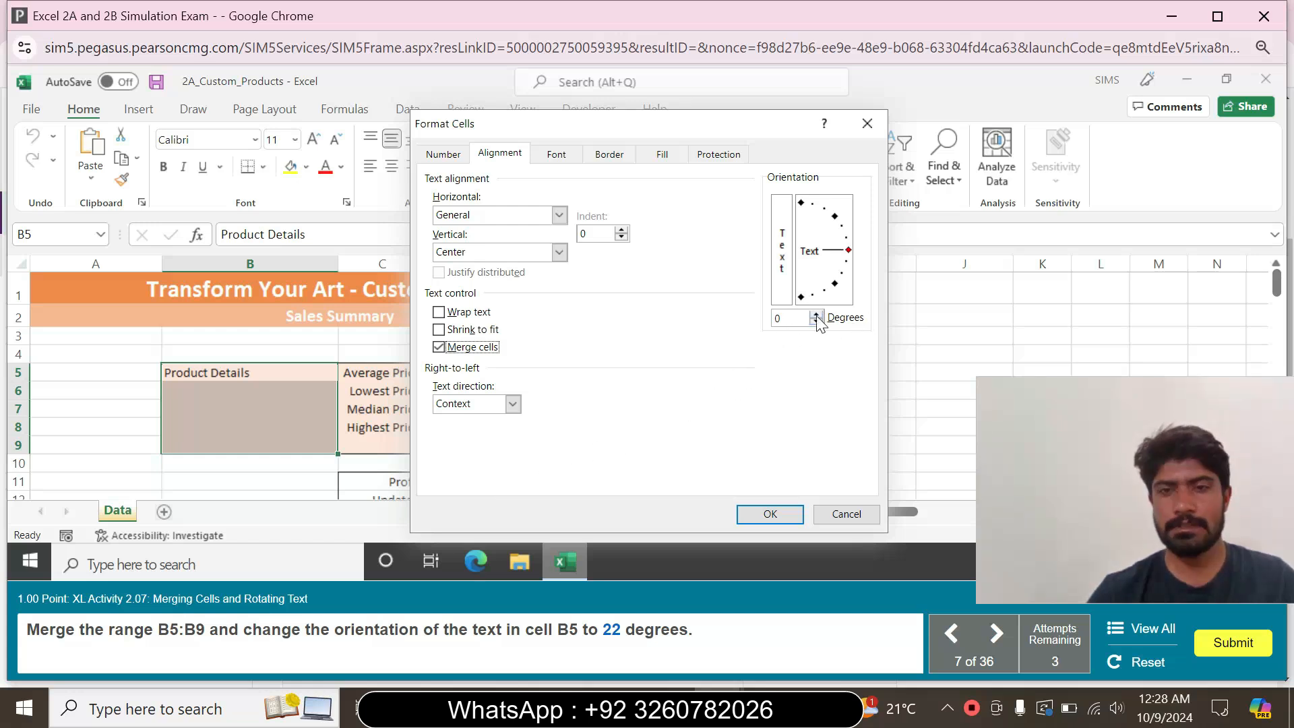
pyautogui.click(778, 318)
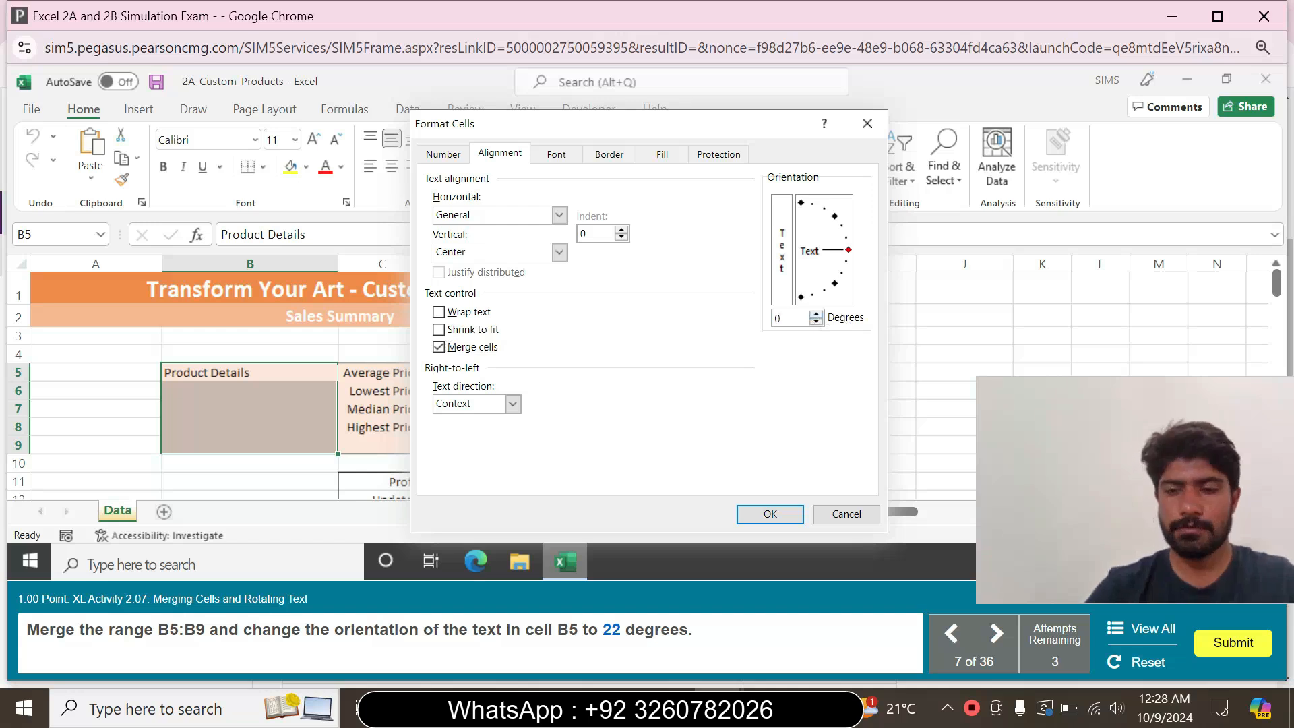
pyautogui.press('BackSpace')
pyautogui.write('22')
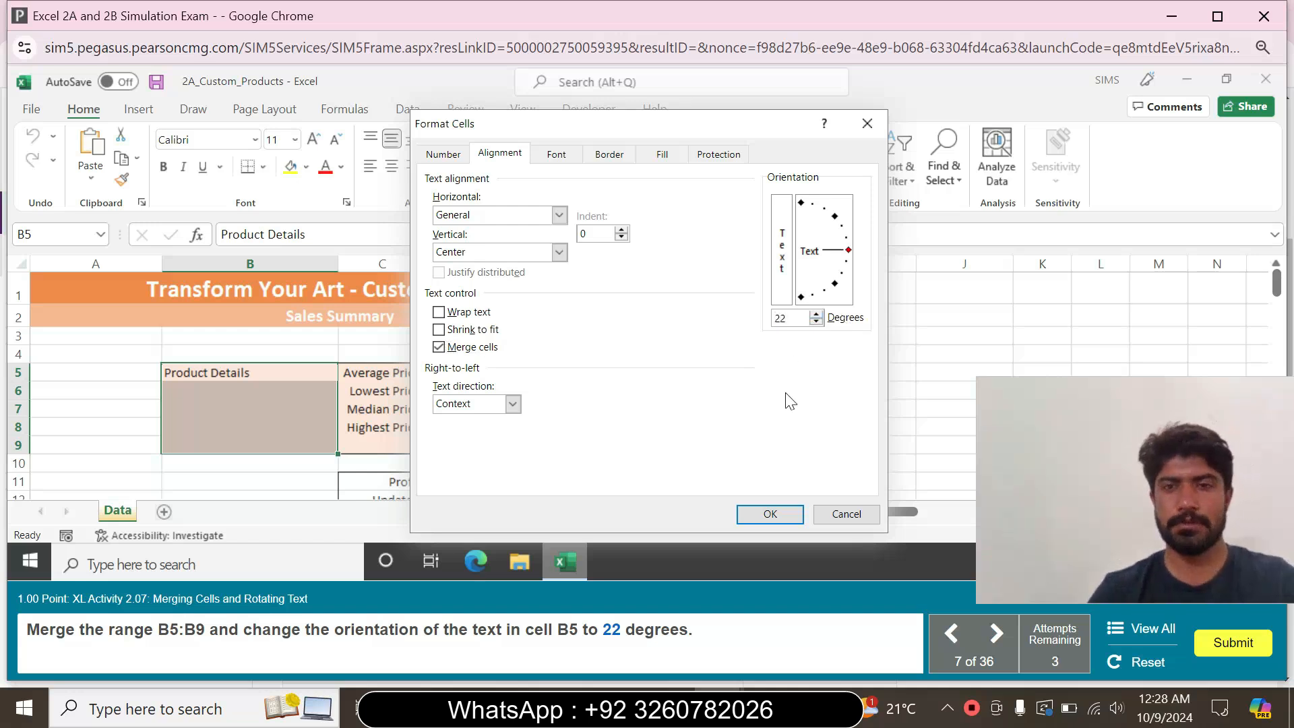
pyautogui.click(770, 516)
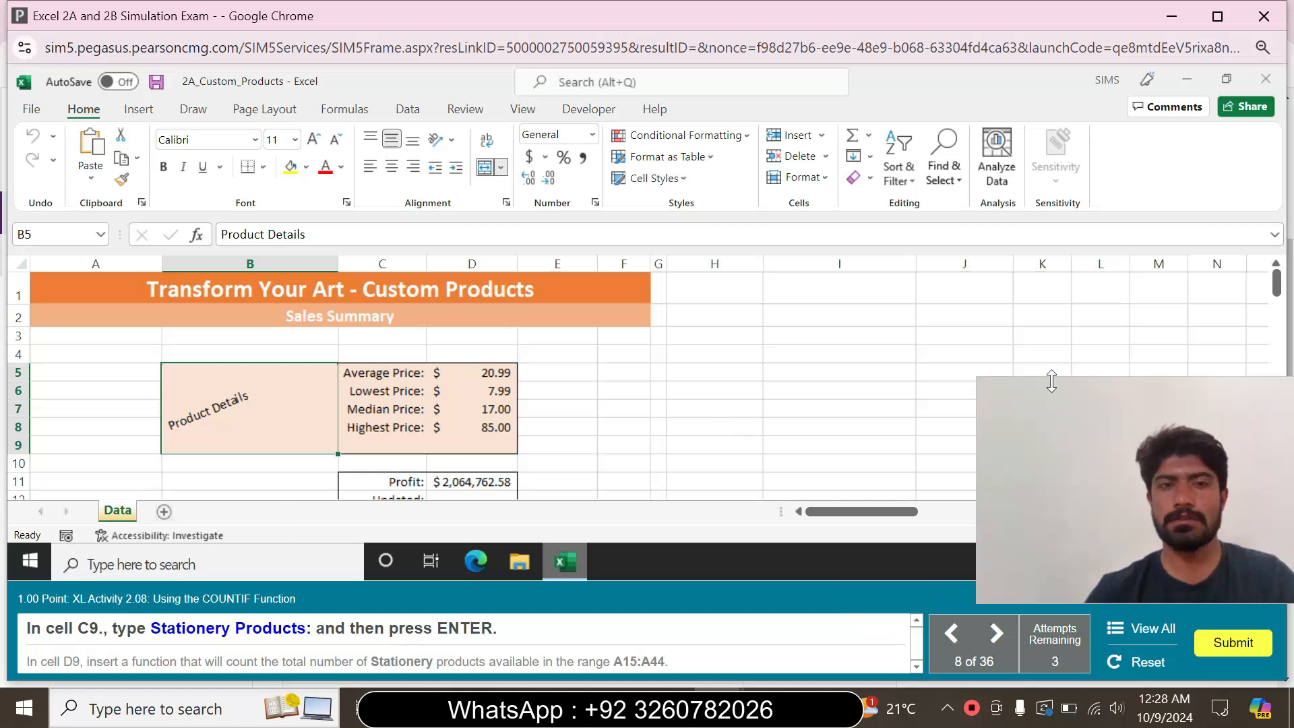
# Enter the label "Stationery Products:" in cell C9
pyautogui.click(355, 466)
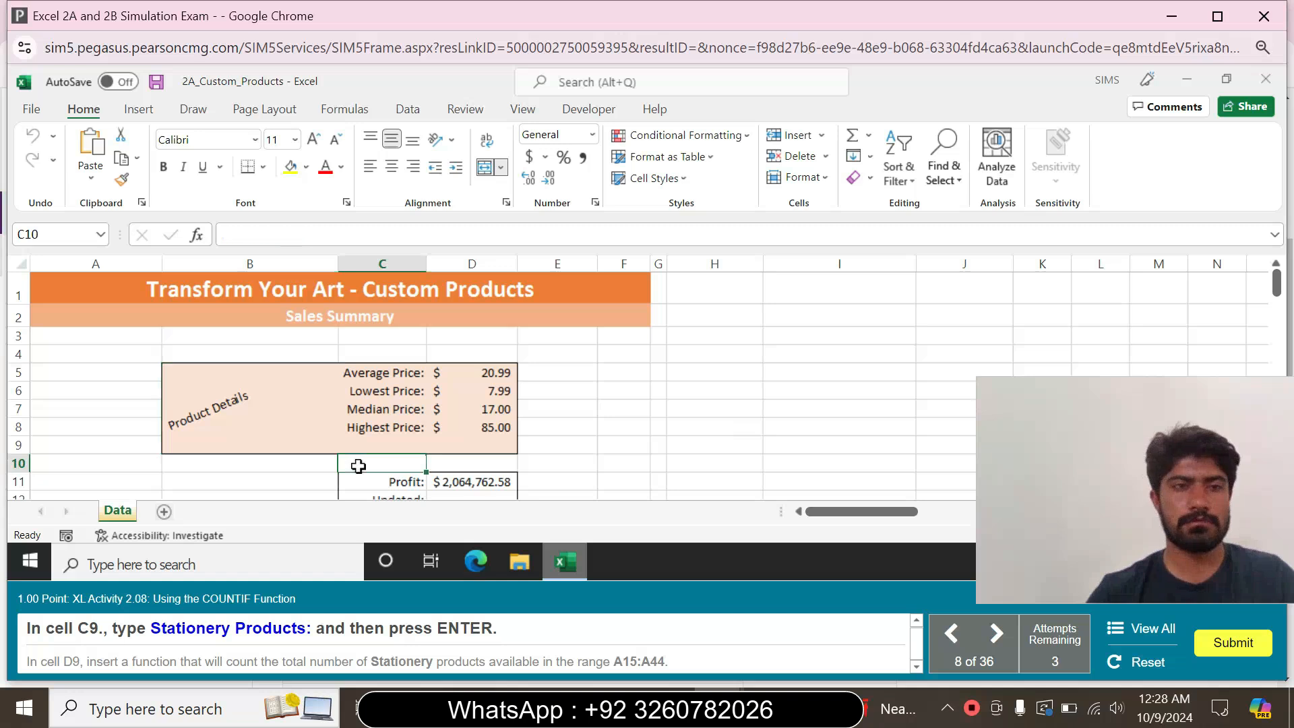
pyautogui.click(362, 442)
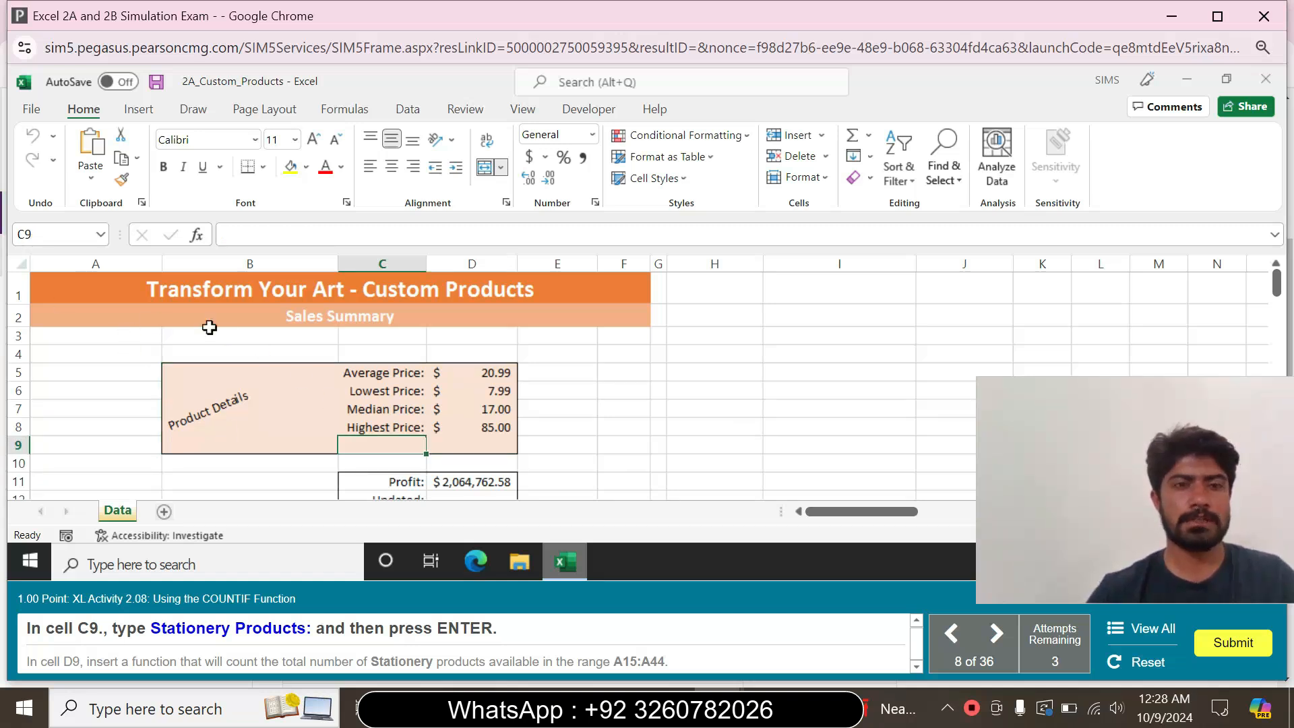
pyautogui.write('Sta')
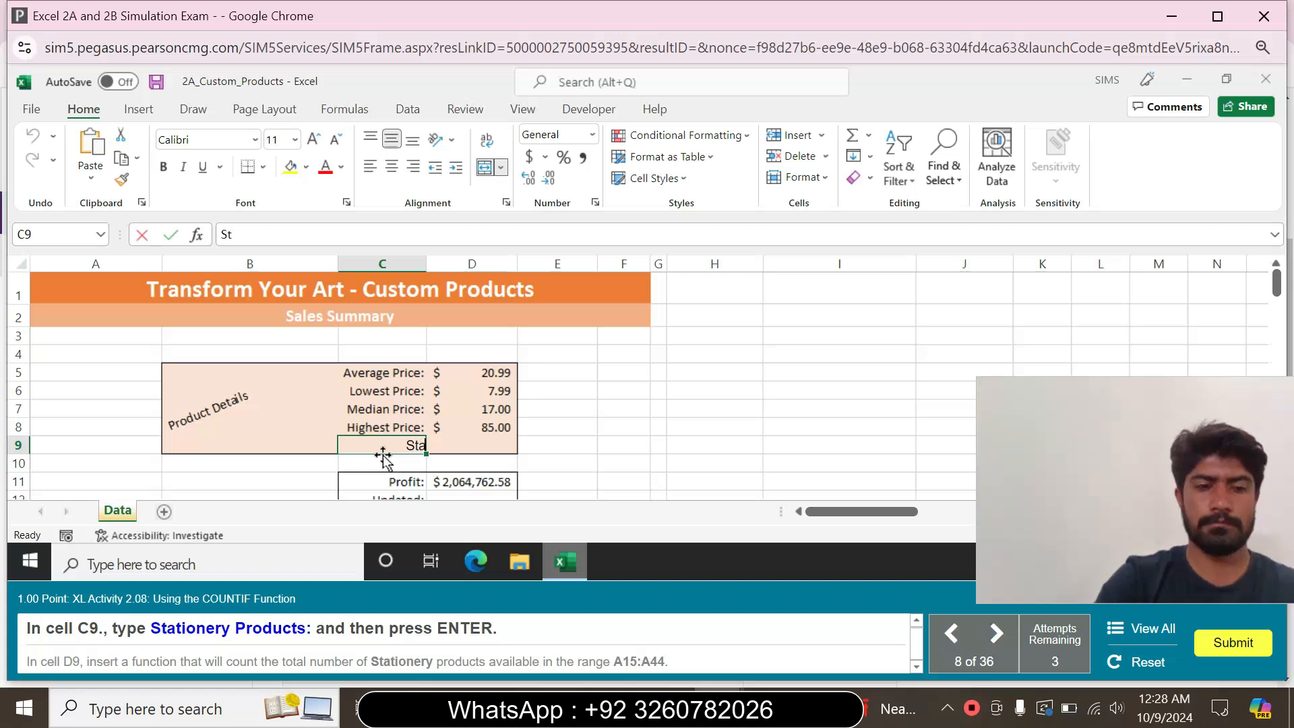
pyautogui.write('tion')
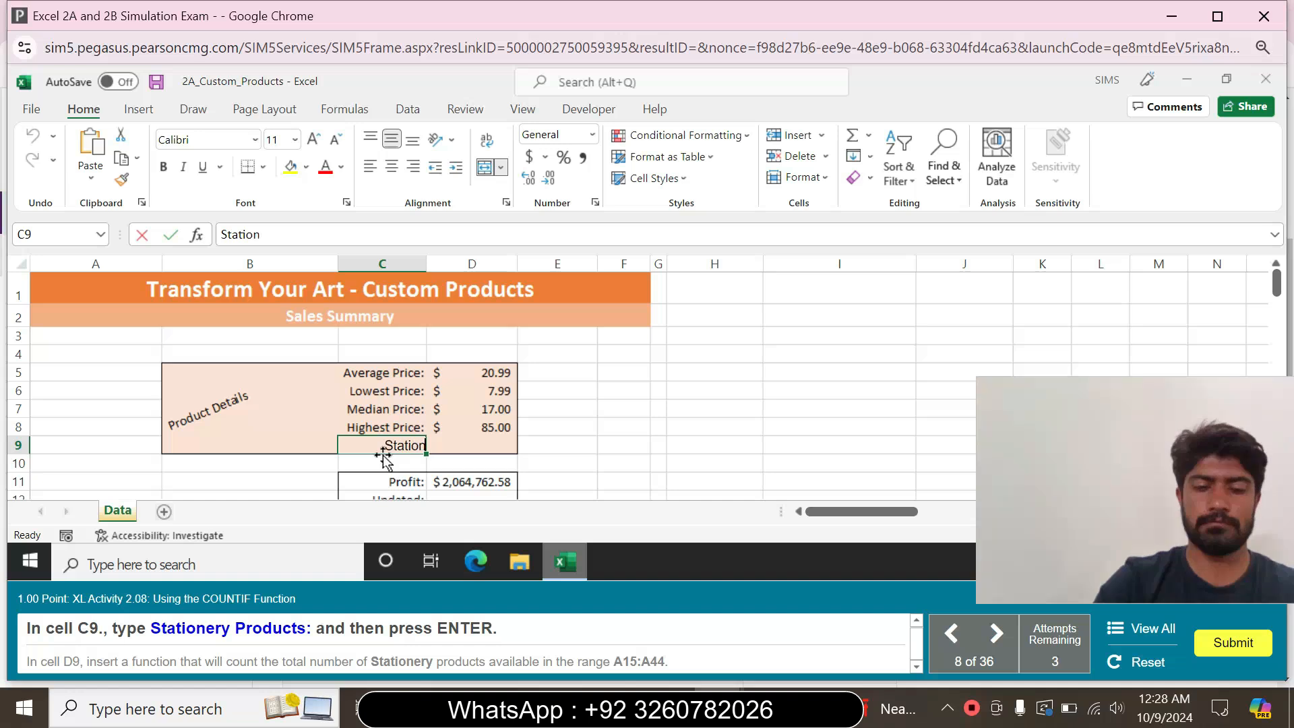
pyautogui.write('ery')
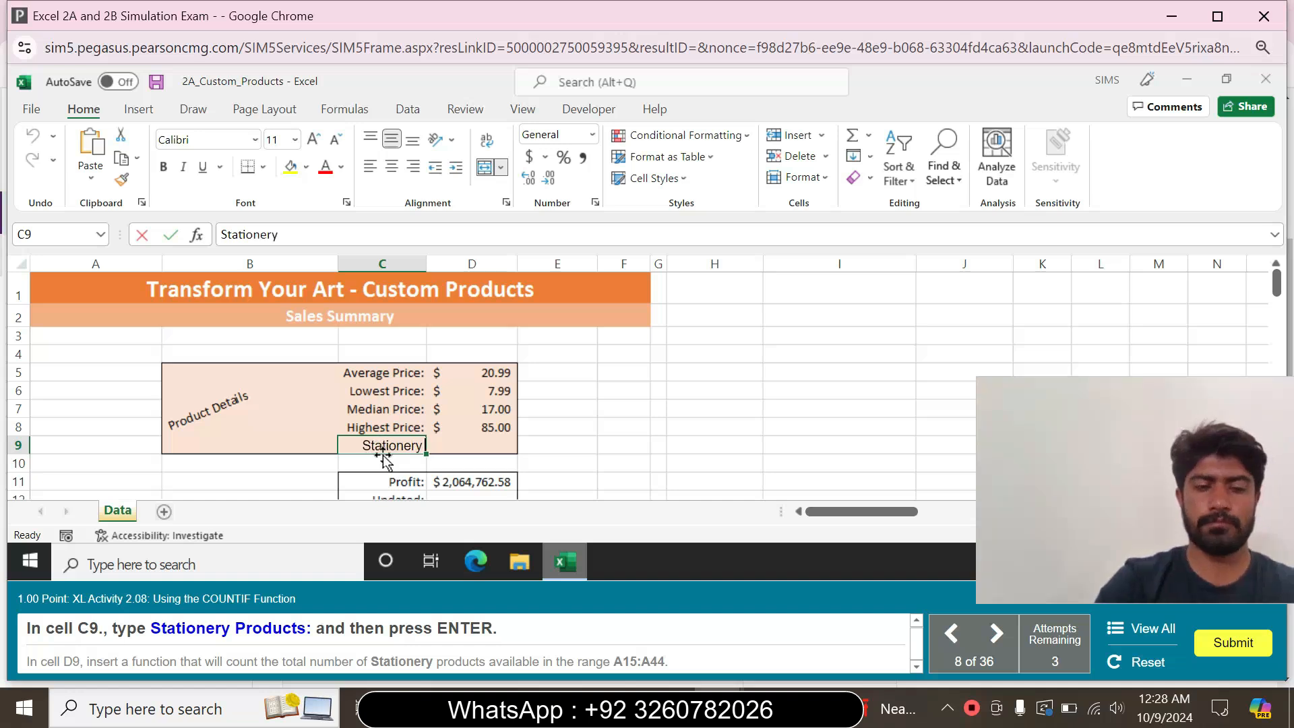
pyautogui.write(' Prod')
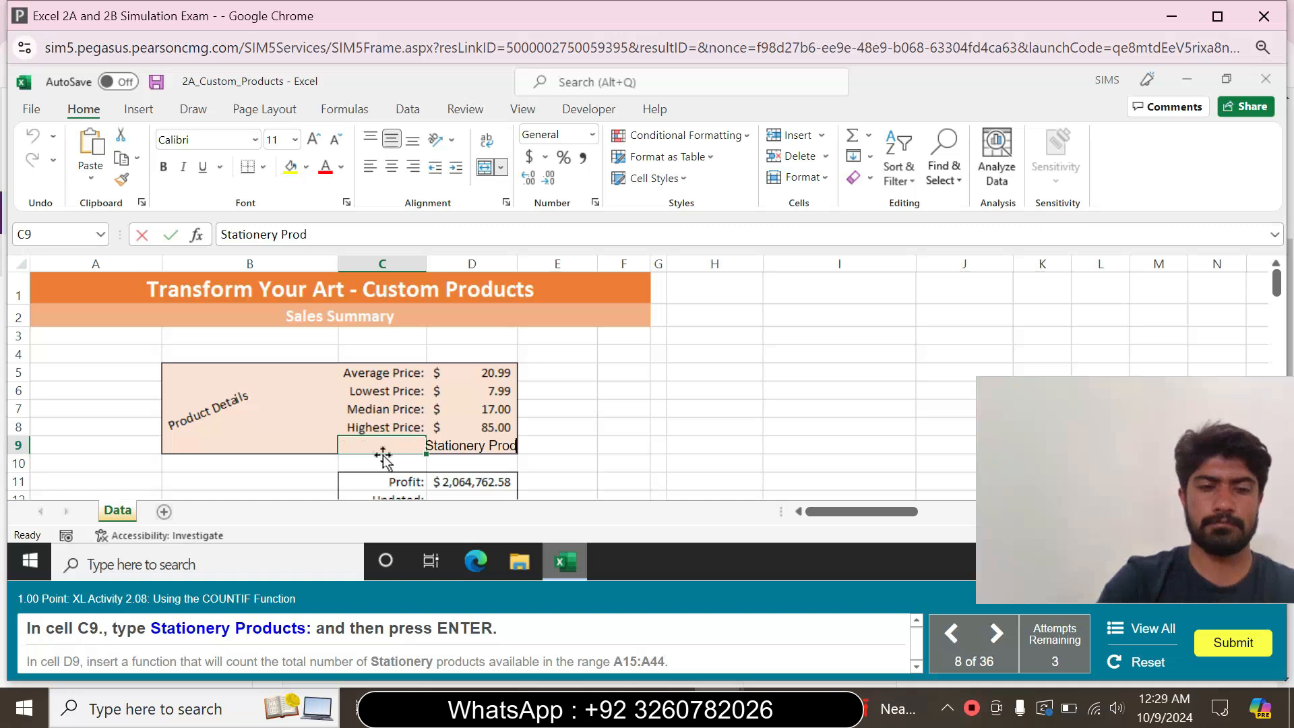
pyautogui.write('ucts')
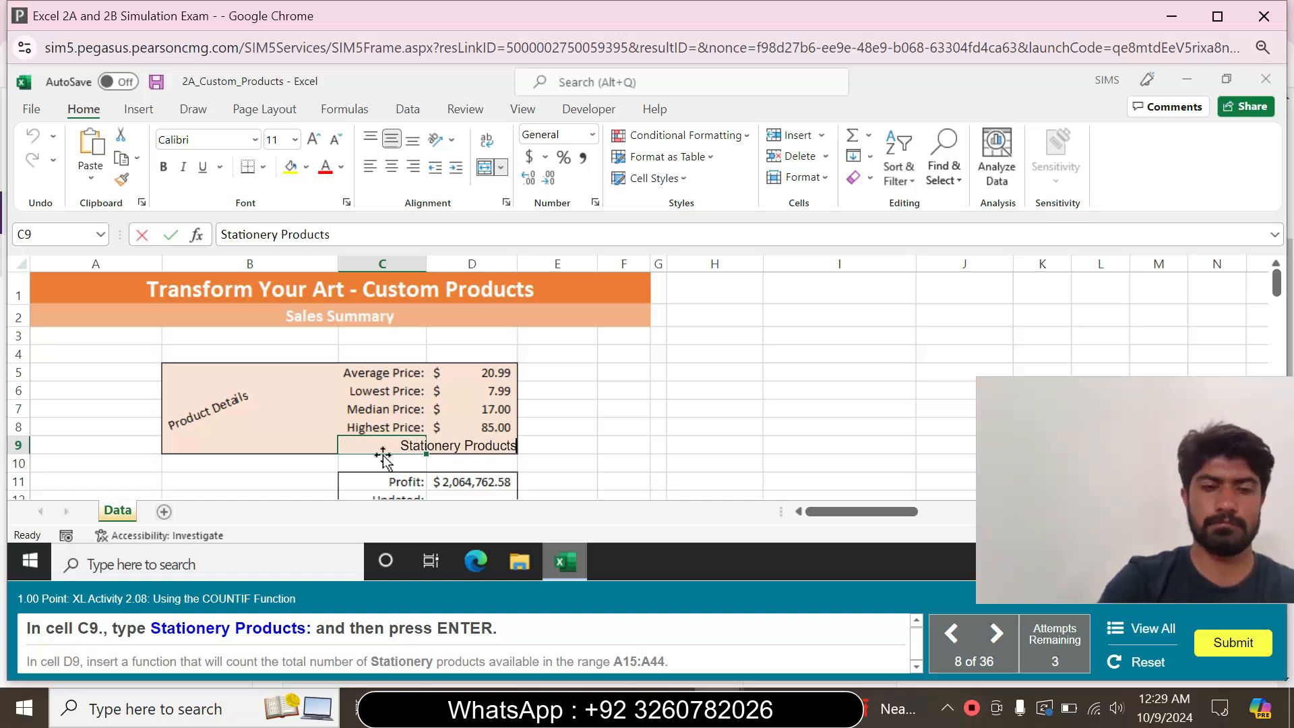
pyautogui.write(':')
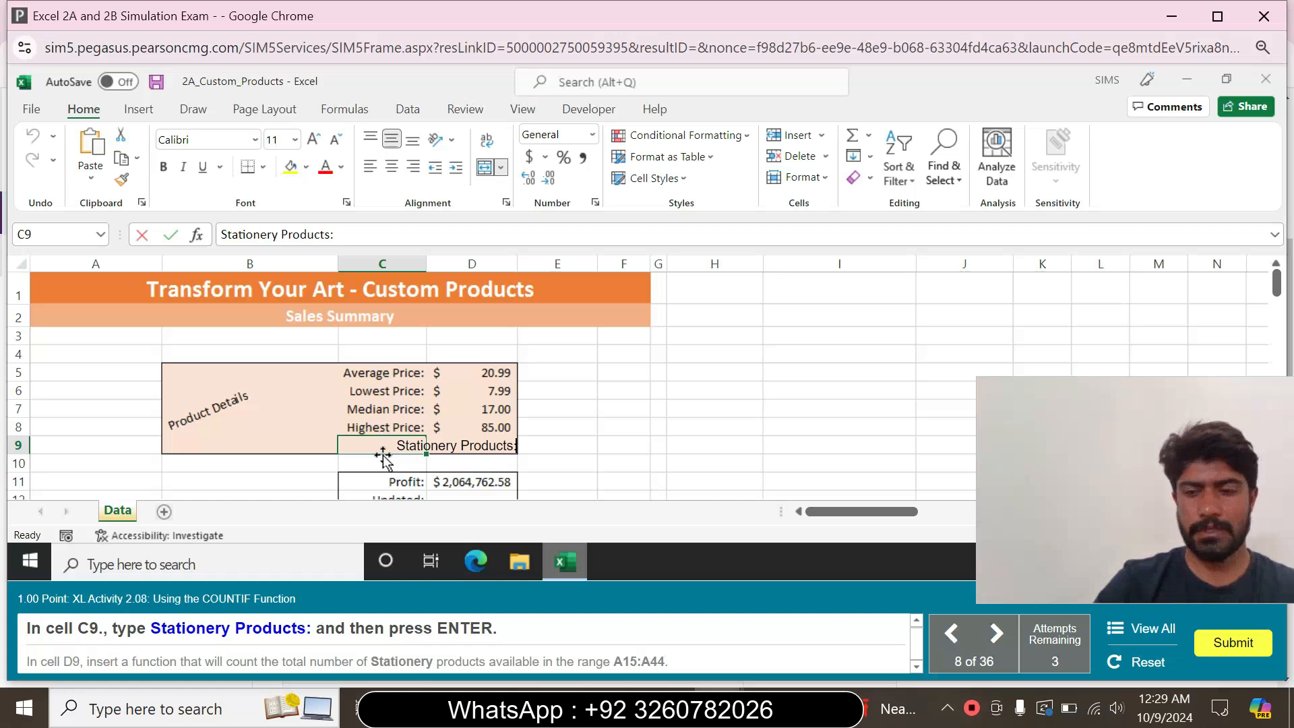
pyautogui.press('Return')
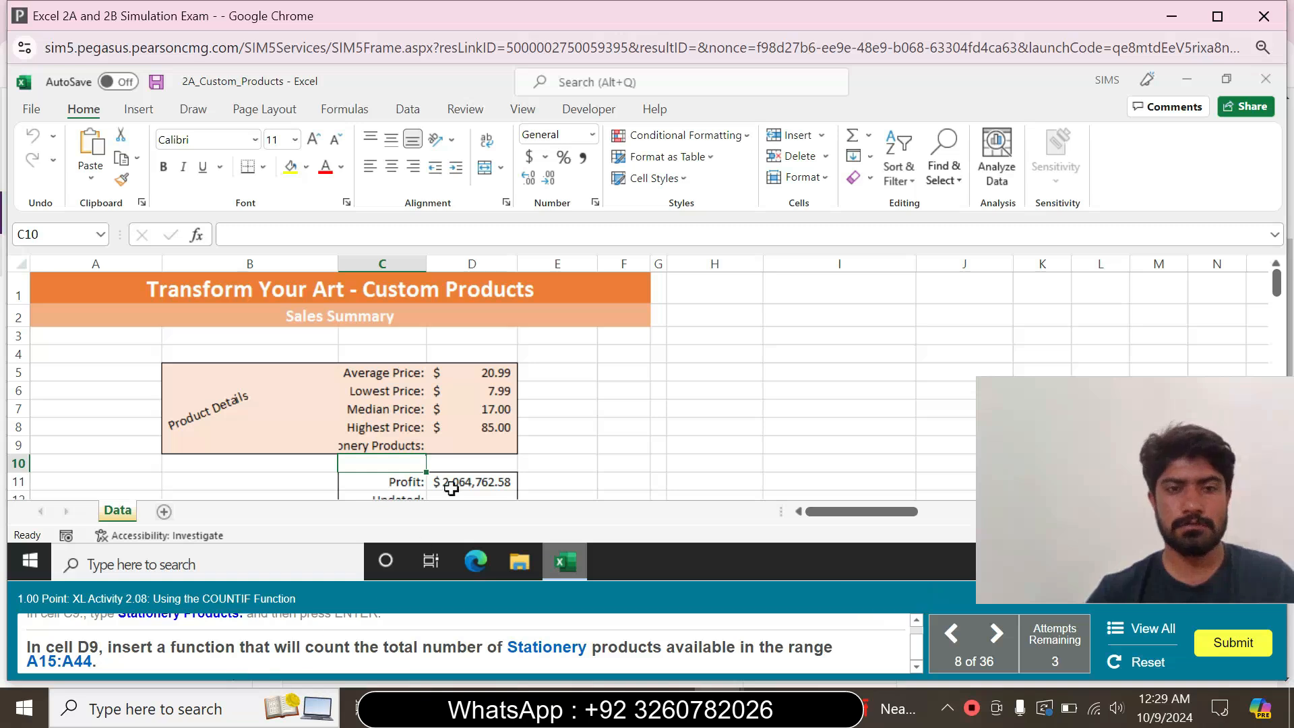
# Insert the COUNTIF function in cell D9 and bring up its arguments for entry
pyautogui.click(456, 448)
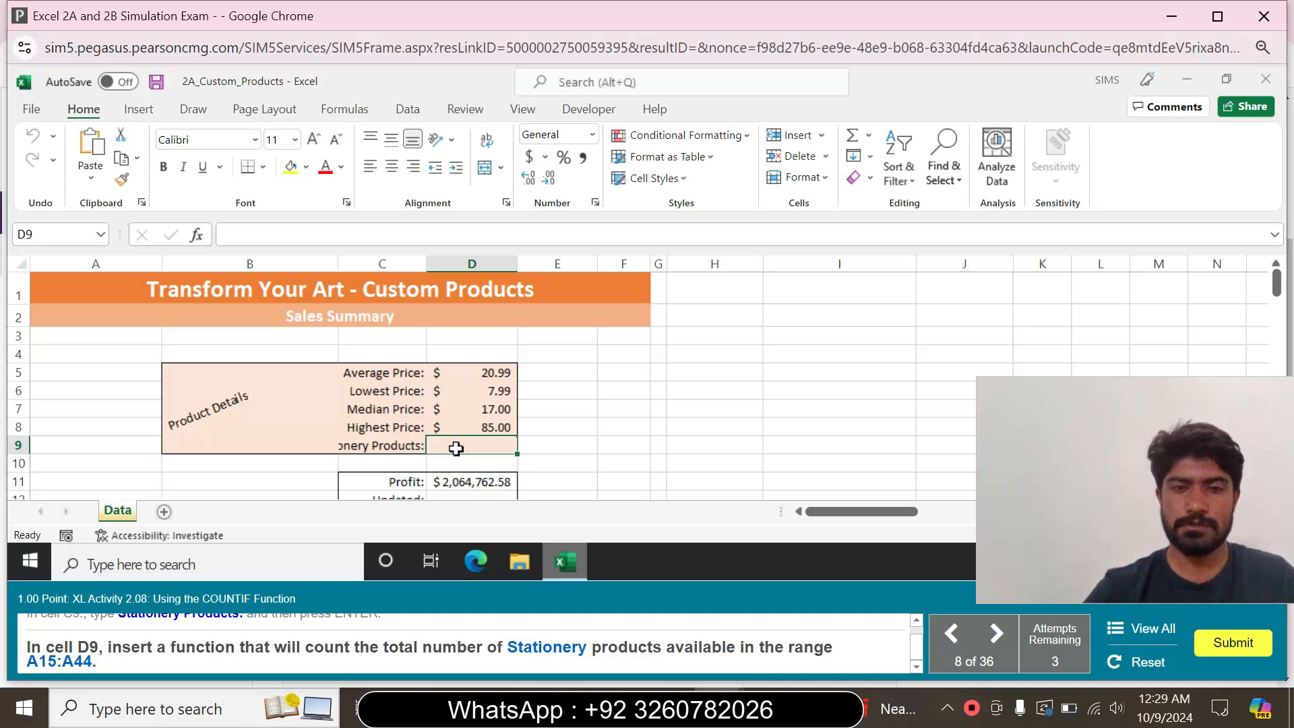
pyautogui.write('=')
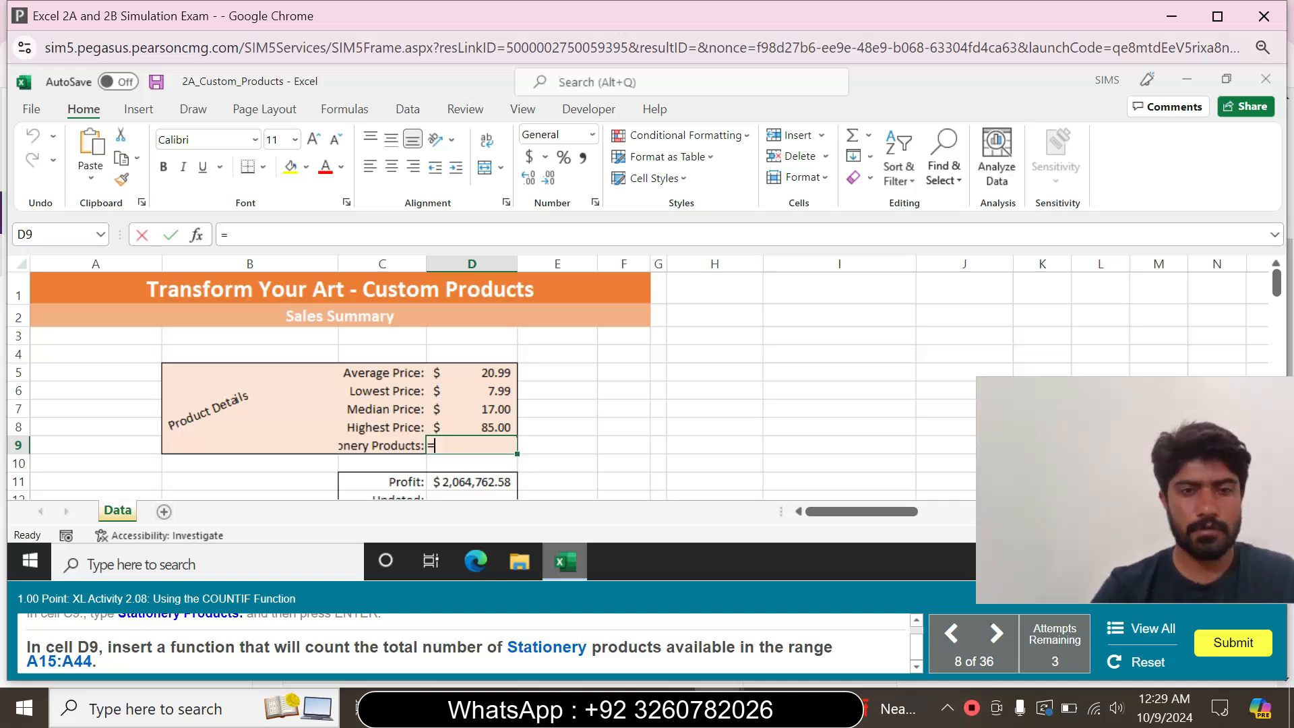
pyautogui.write('c')
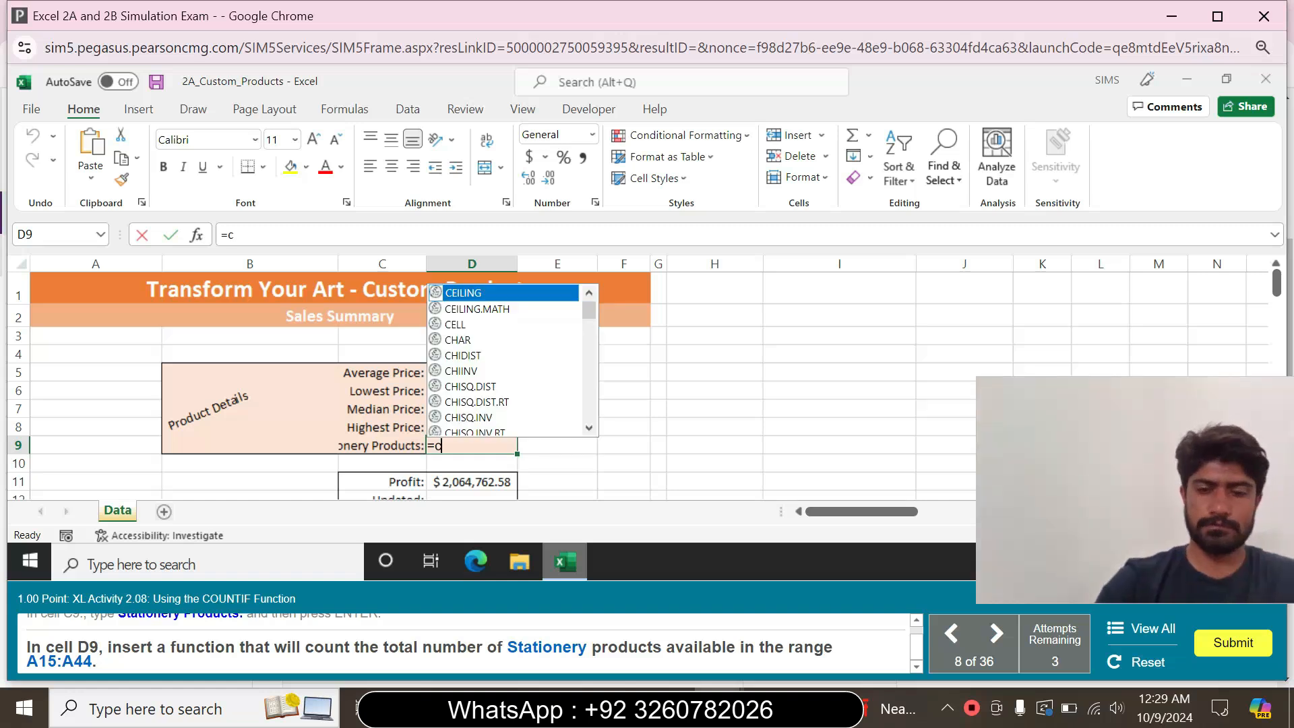
pyautogui.write('ount')
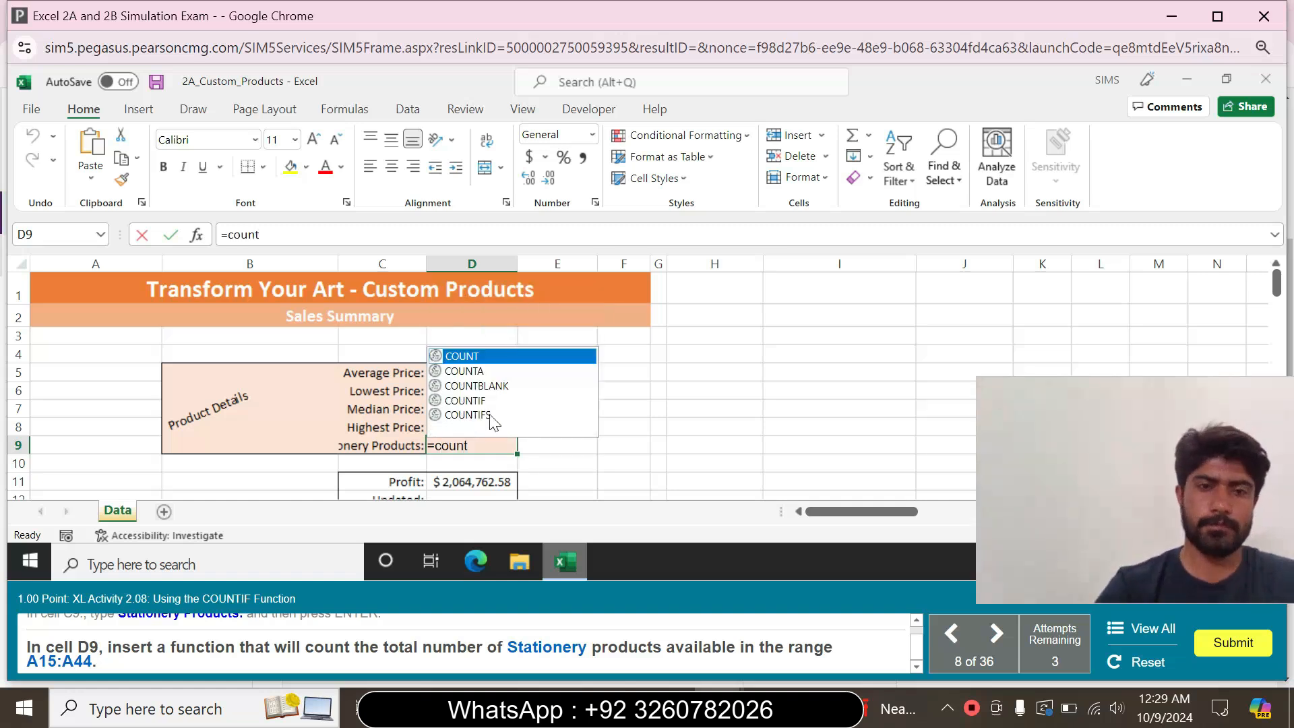
pyautogui.doubleClick(490, 399)
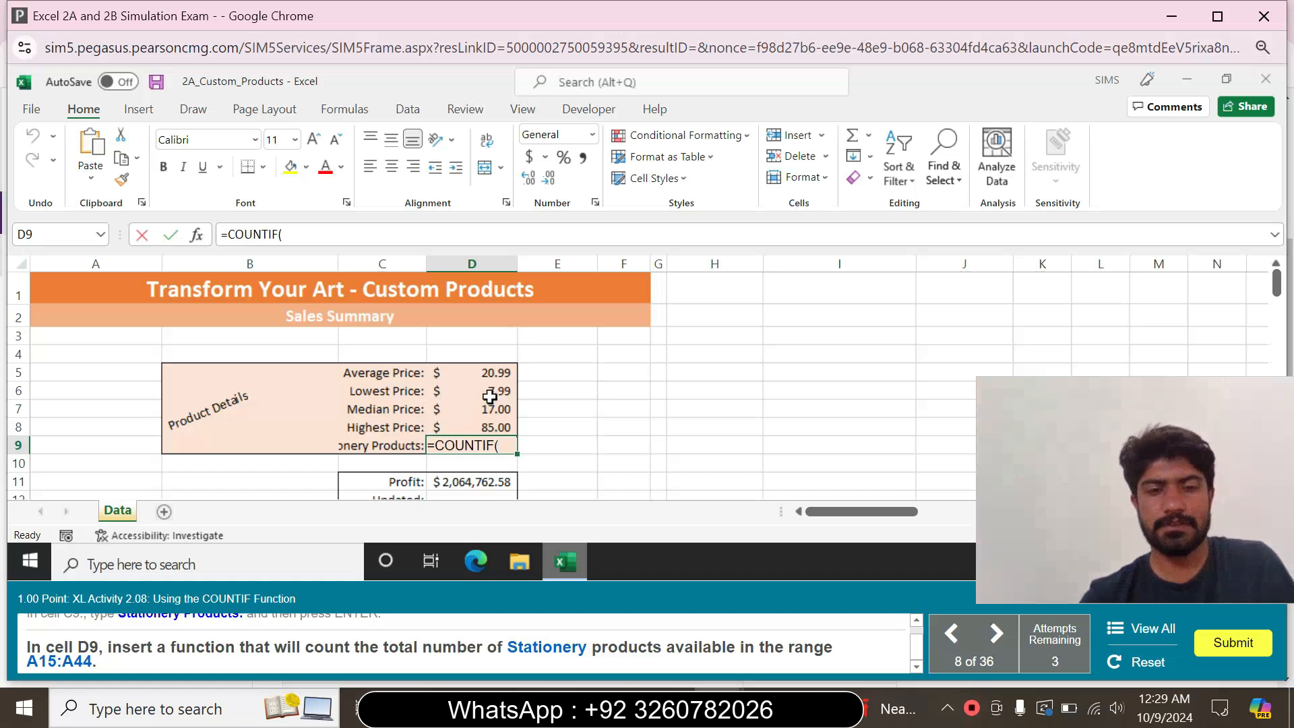
pyautogui.click(196, 236)
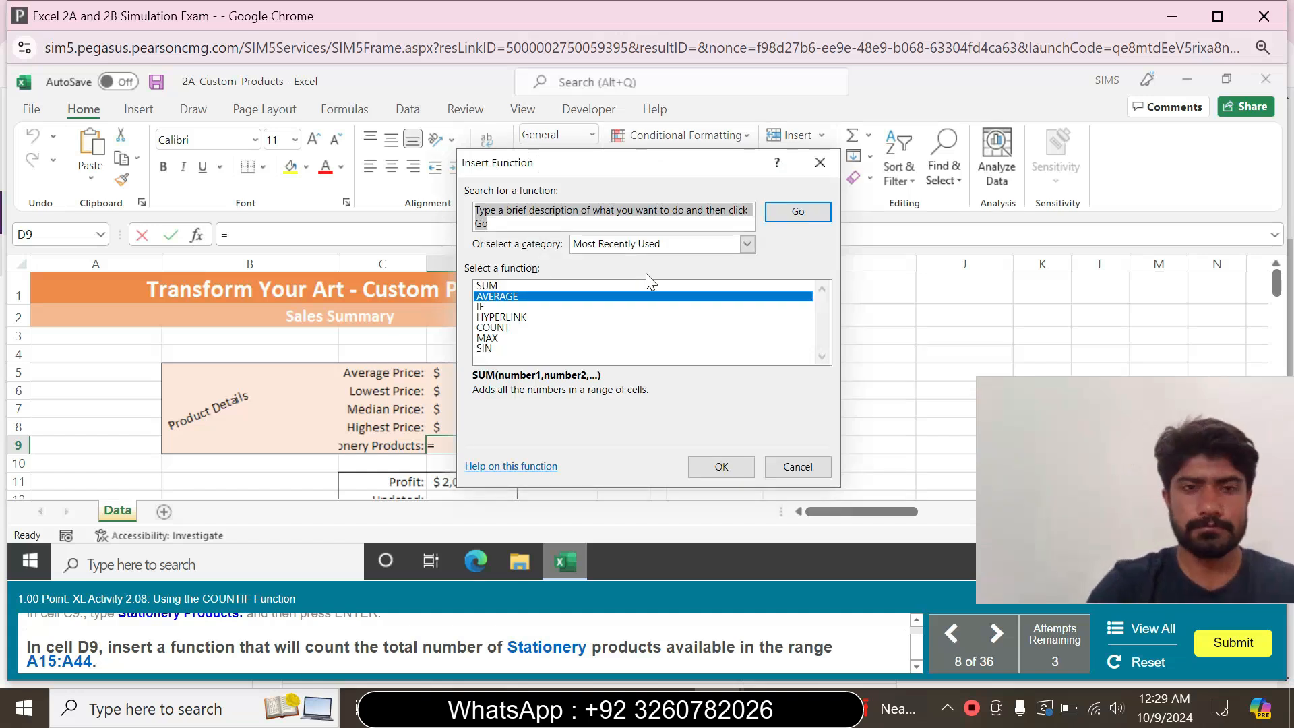
pyautogui.write('Countif')
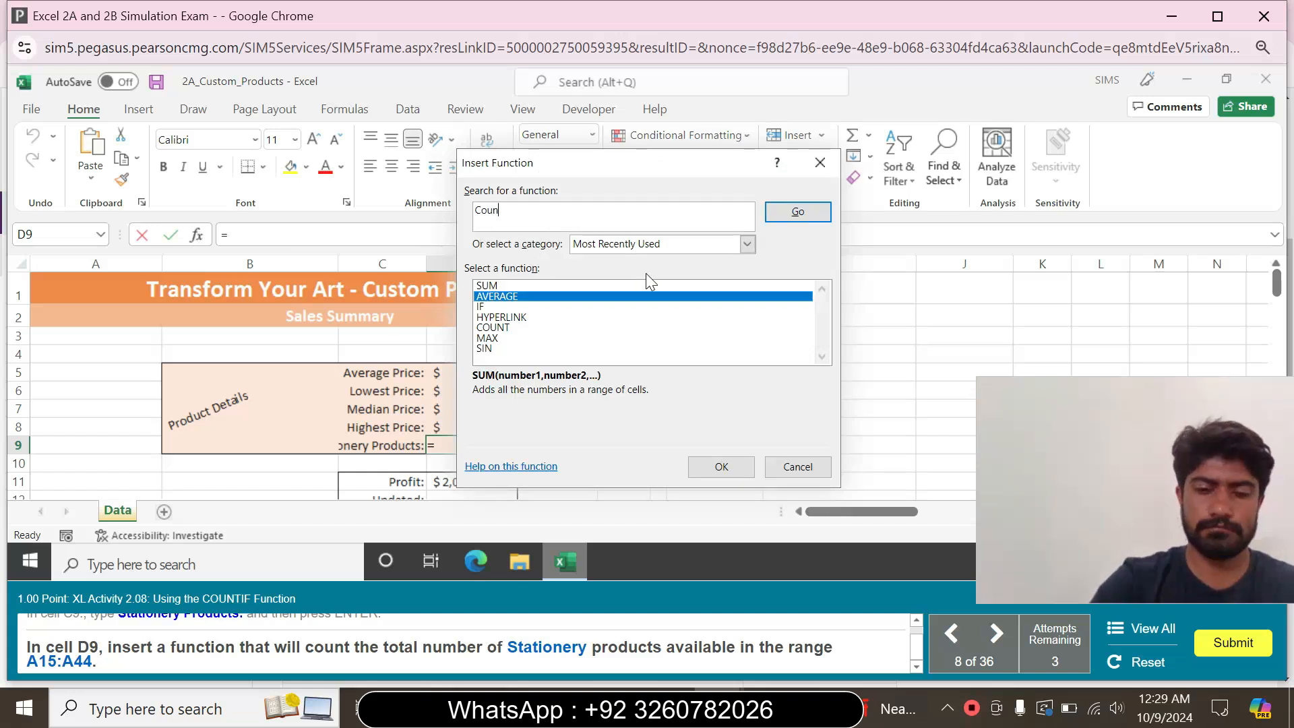
pyautogui.click(779, 211)
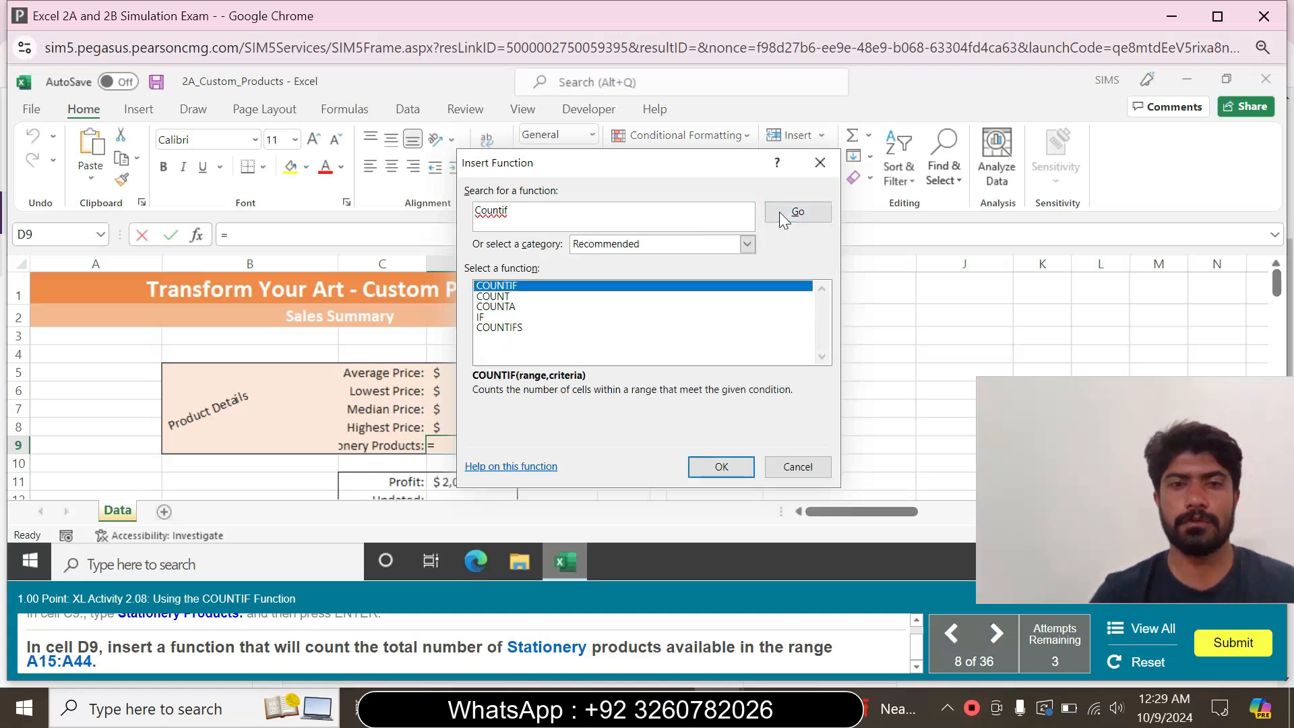
pyautogui.click(705, 461)
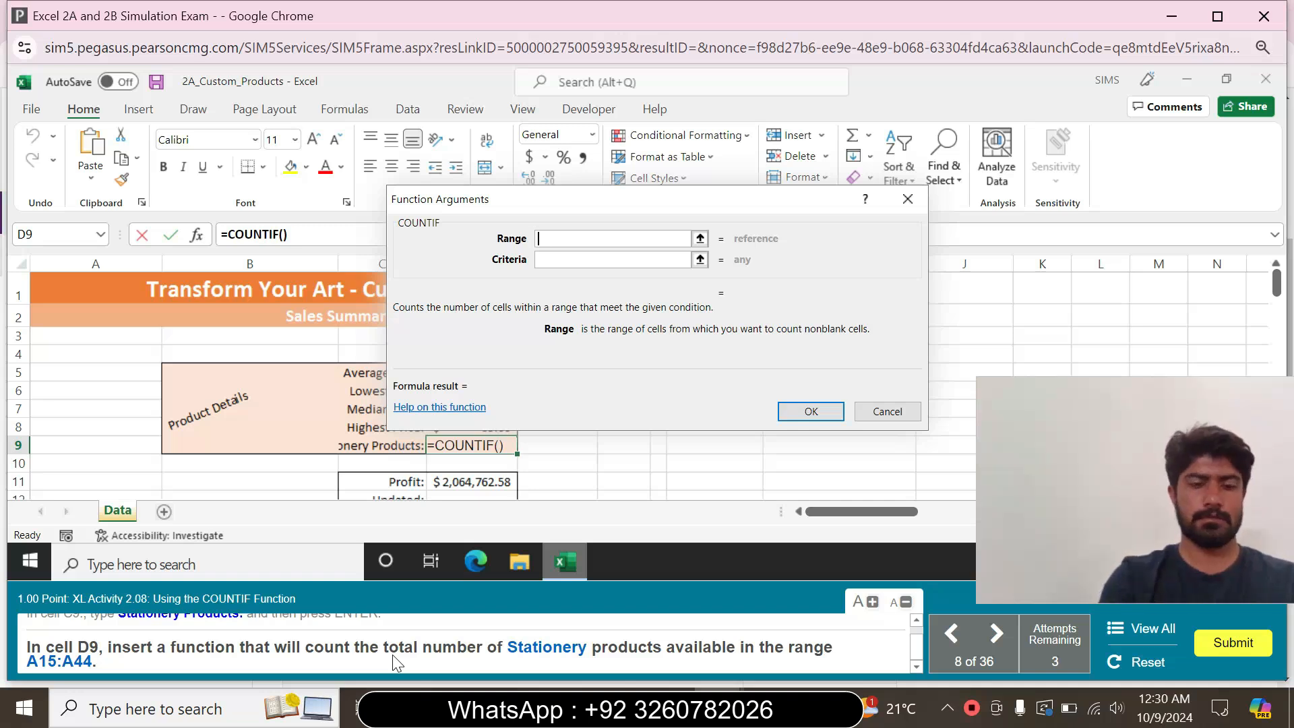
# Complete the COUNTIF function in cell D9 with the range A15:A44 and the criteria Stationery
pyautogui.write('A15')
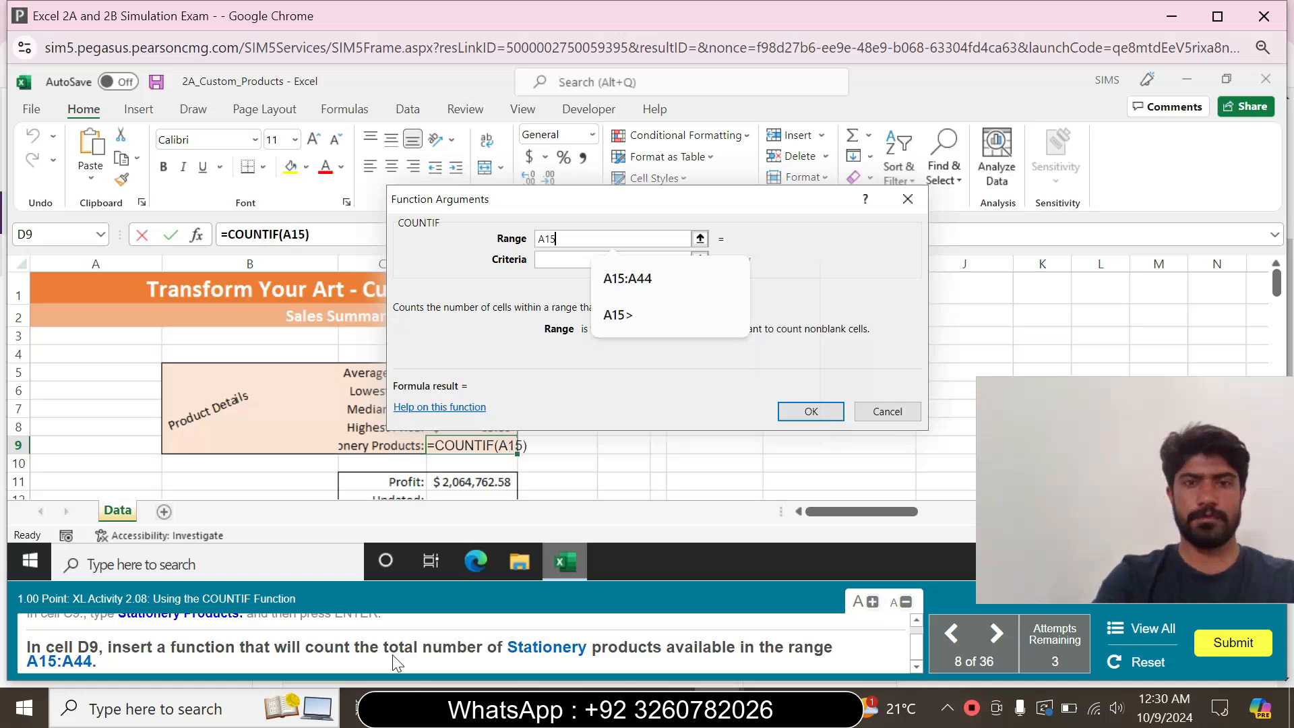
pyautogui.write(':A44')
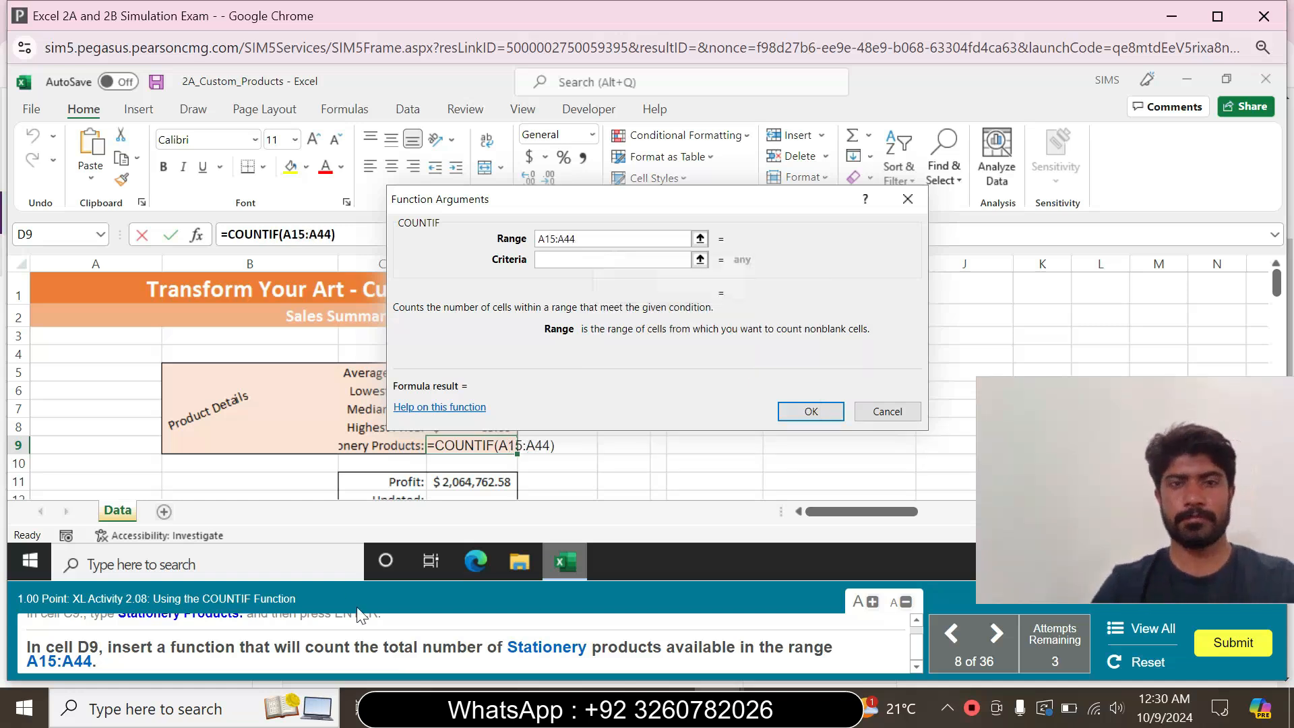
pyautogui.click(613, 259)
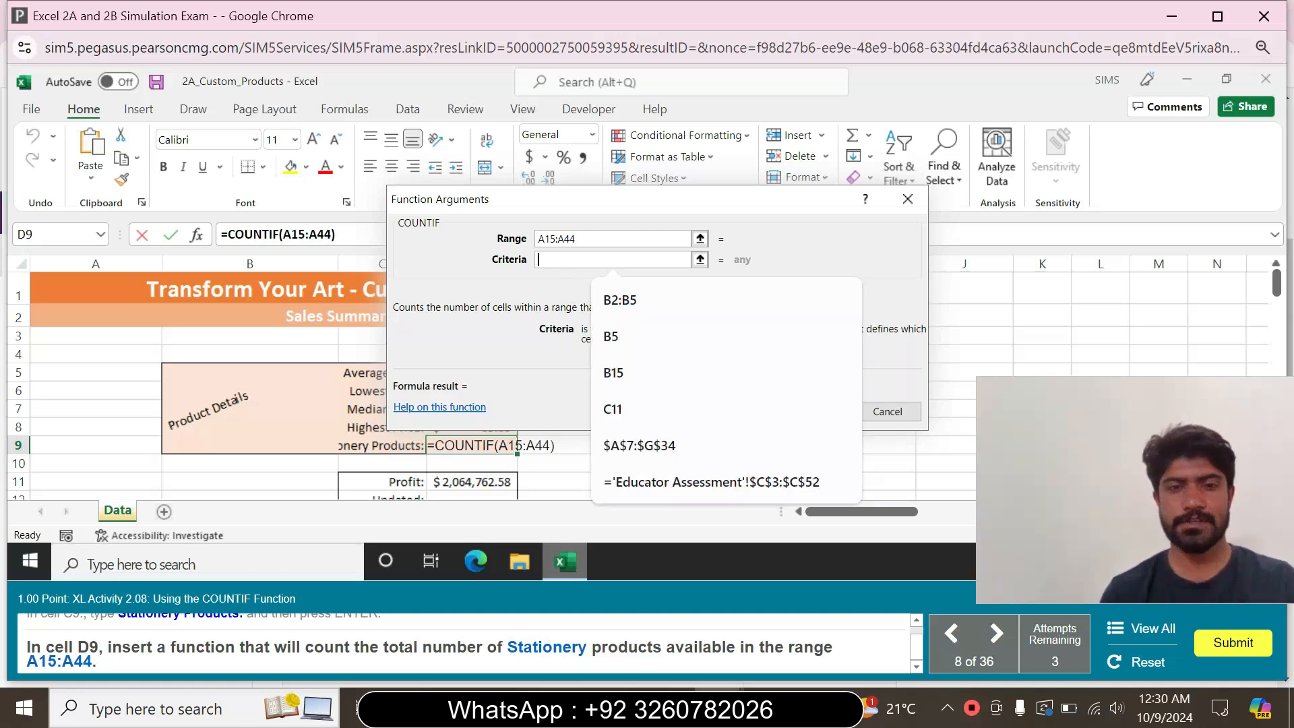
pyautogui.write('S')
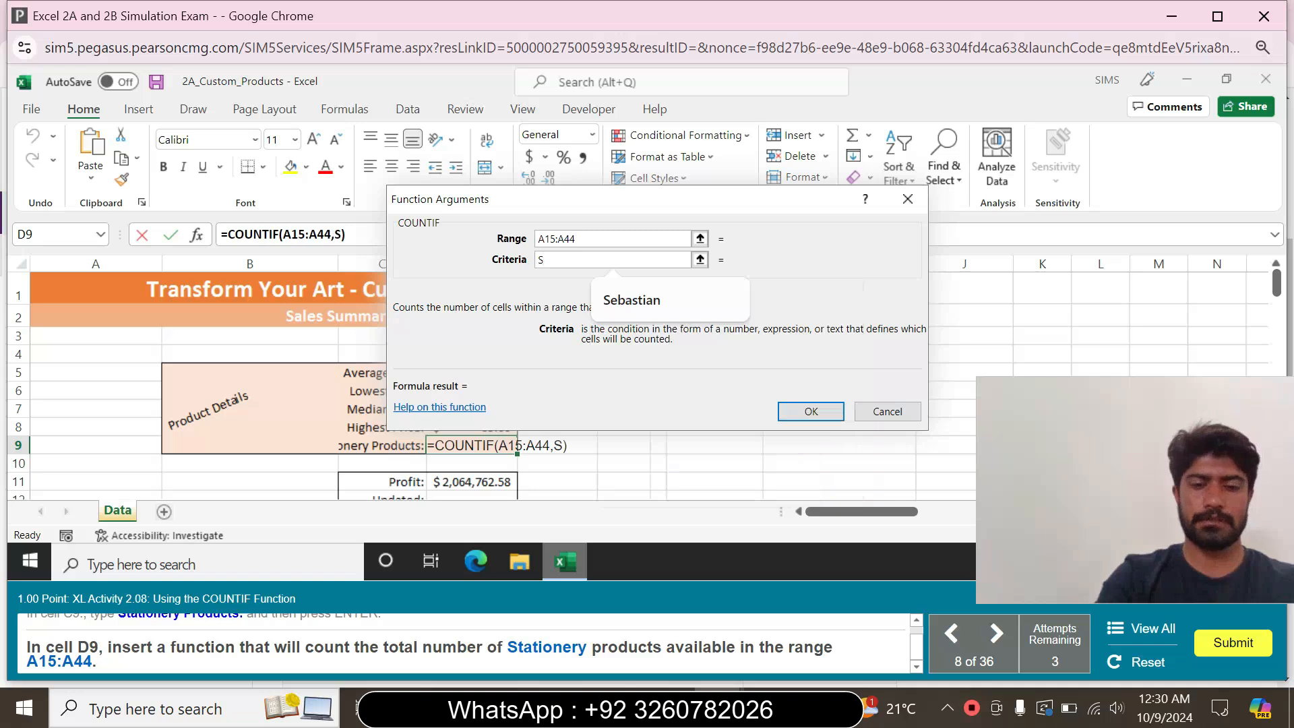
pyautogui.write('tat')
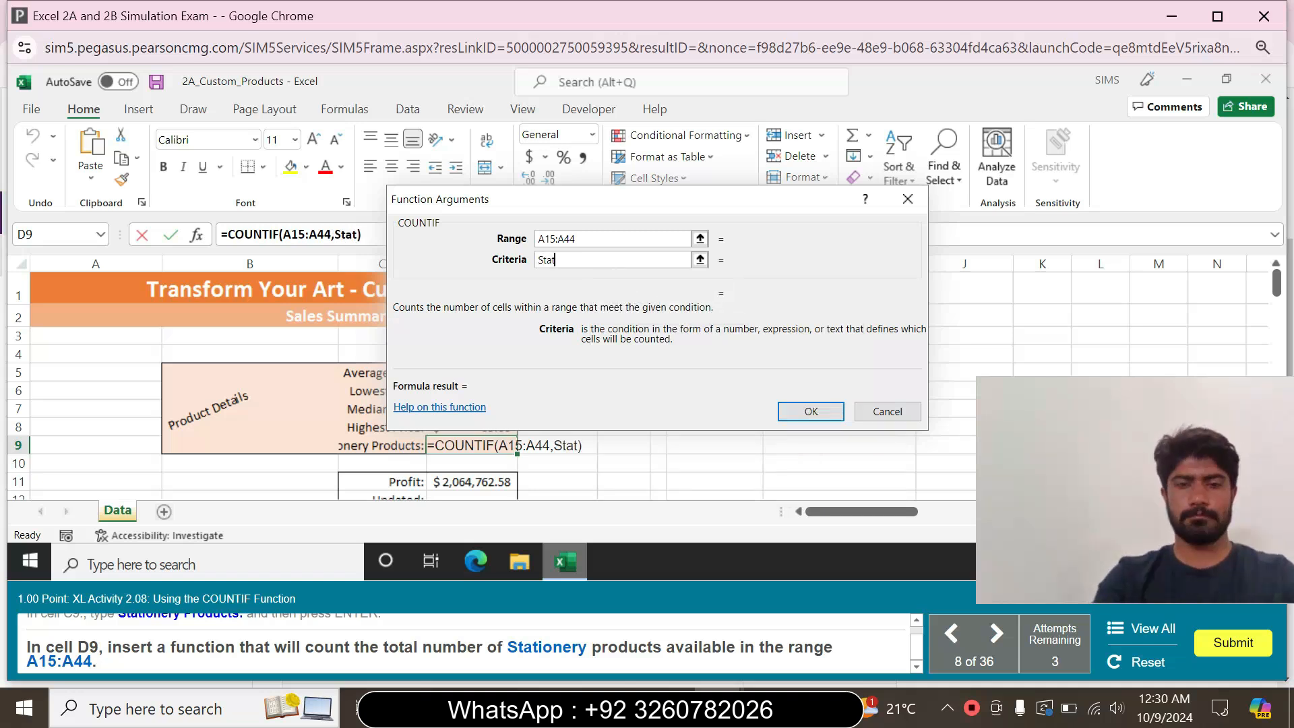
pyautogui.write('io')
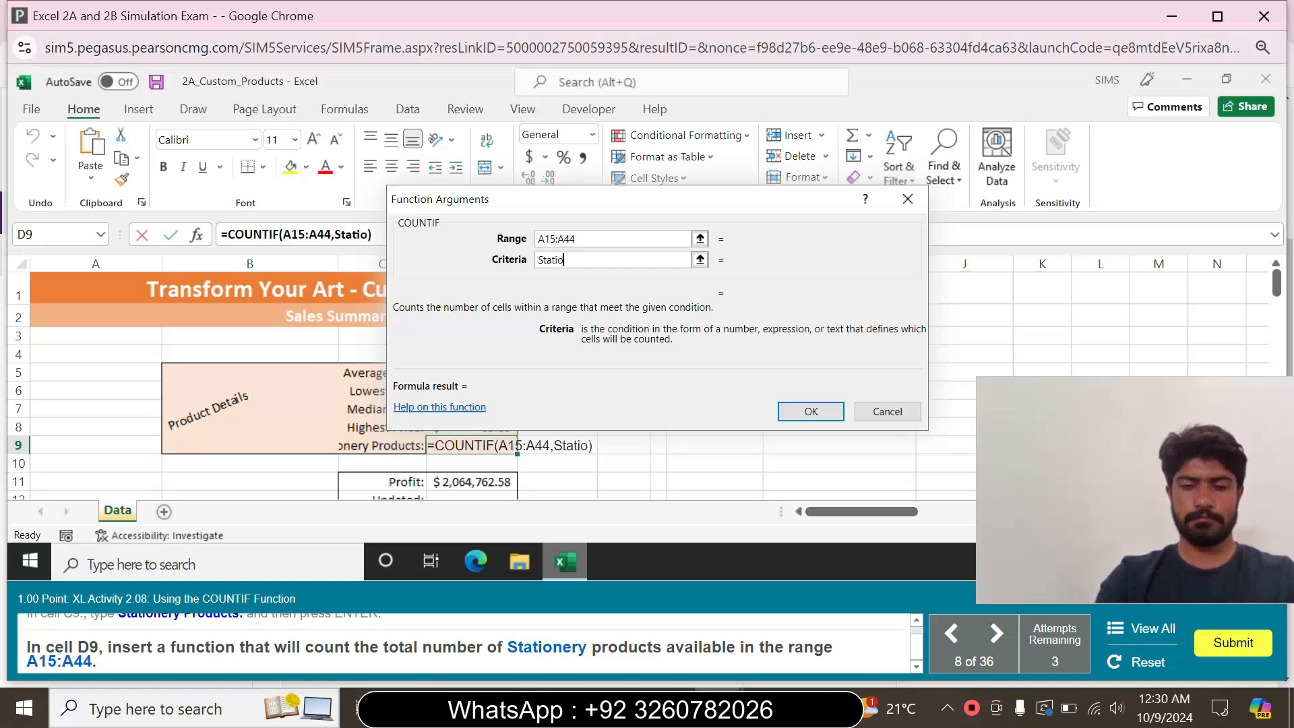
pyautogui.write('nery')
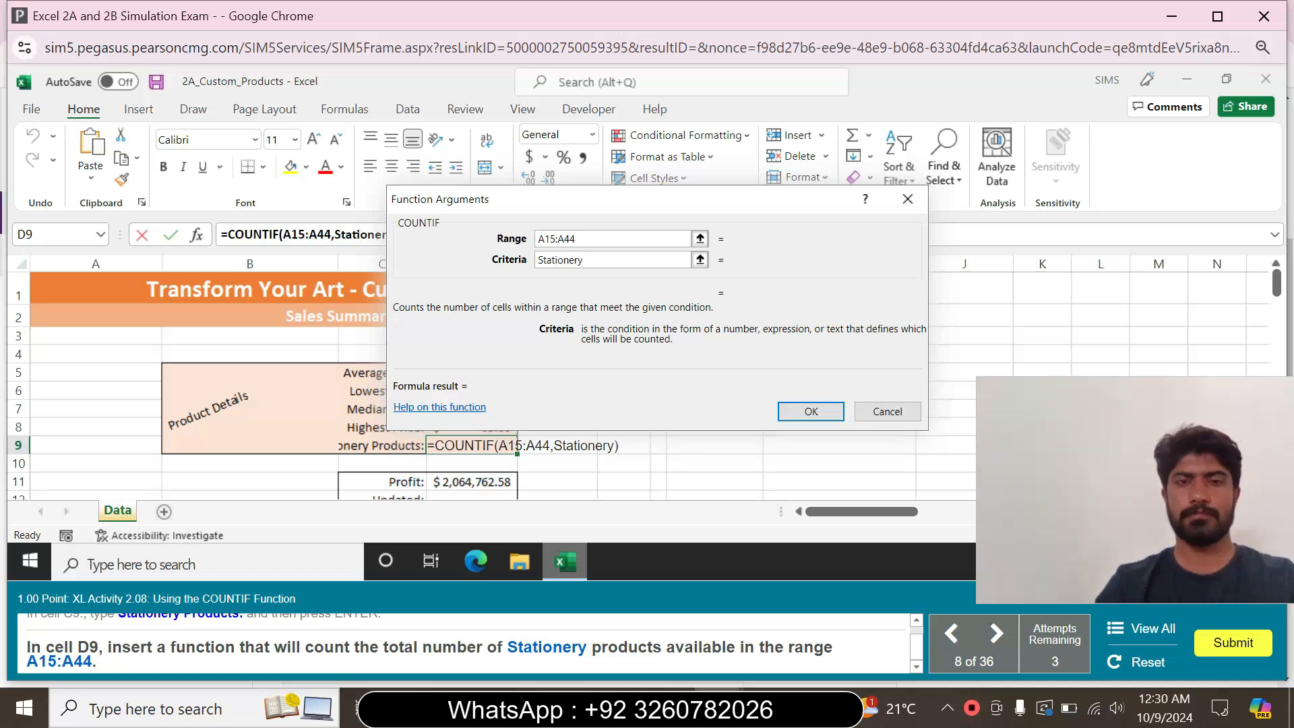
pyautogui.click(809, 409)
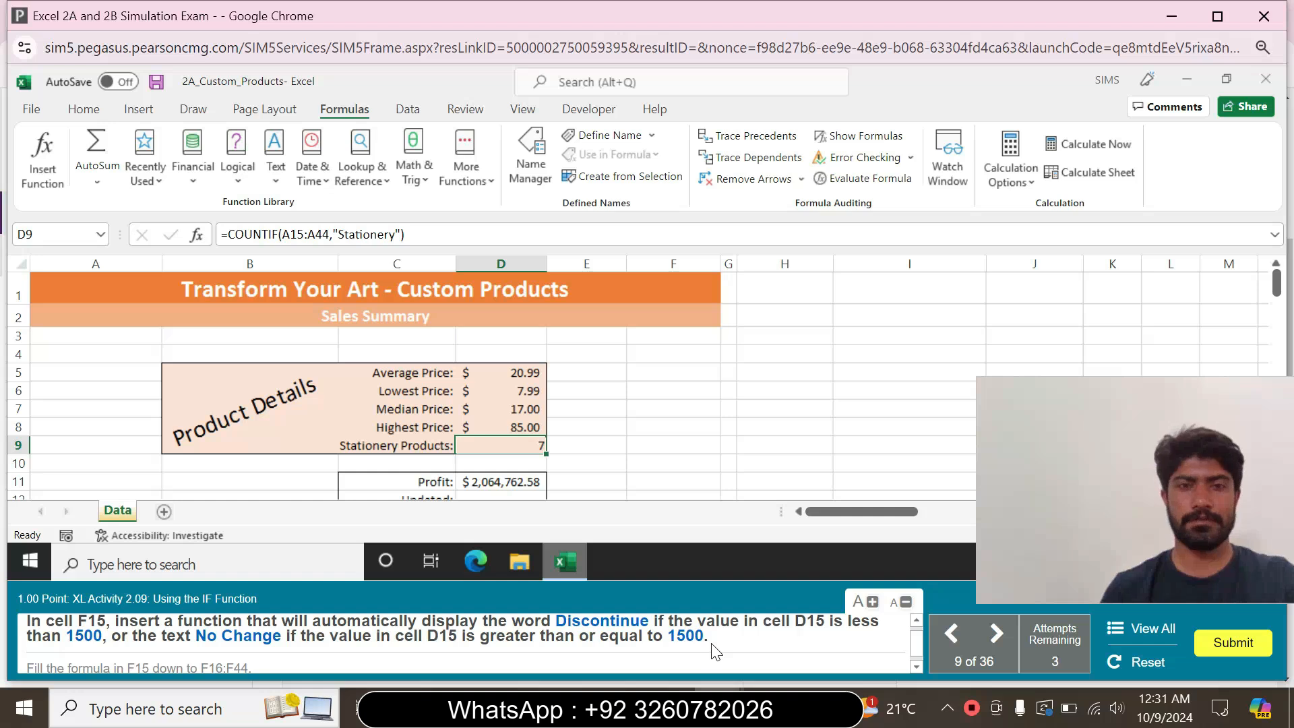
pyautogui.moveTo(1277, 291); pyautogui.dragTo(1276, 318)
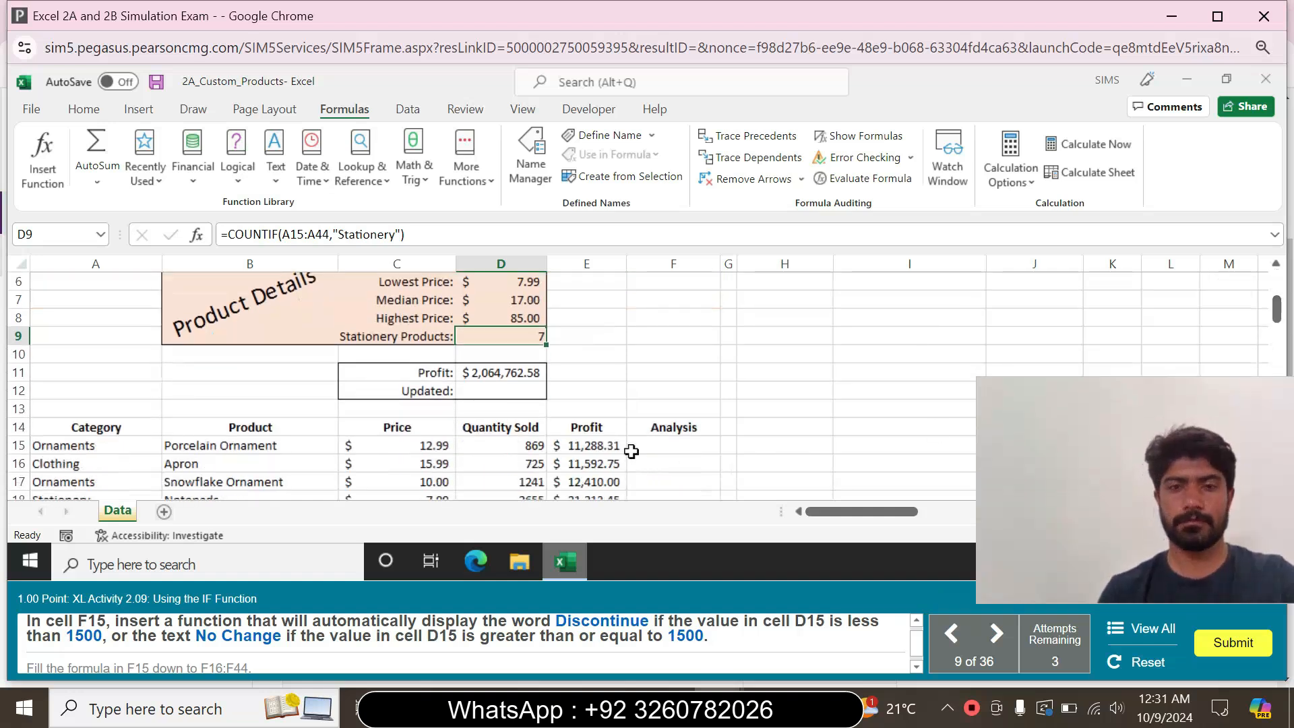
pyautogui.click(639, 444)
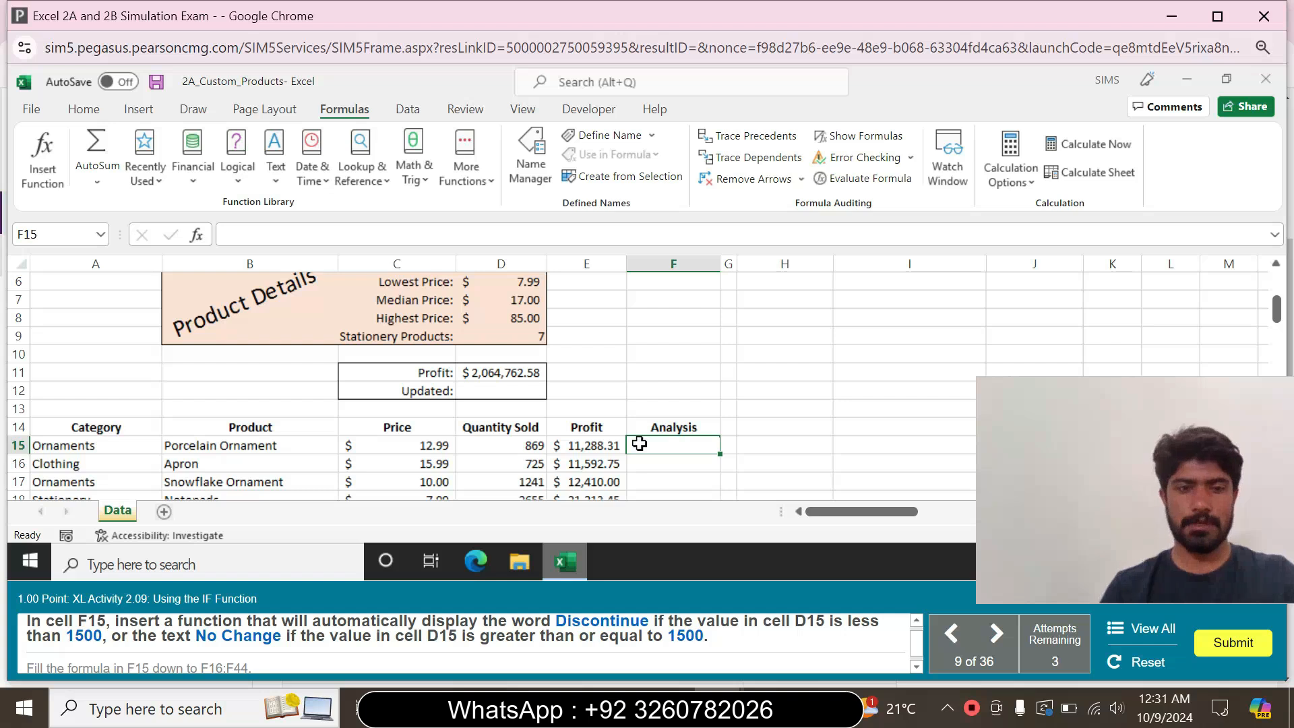
pyautogui.write('=if')
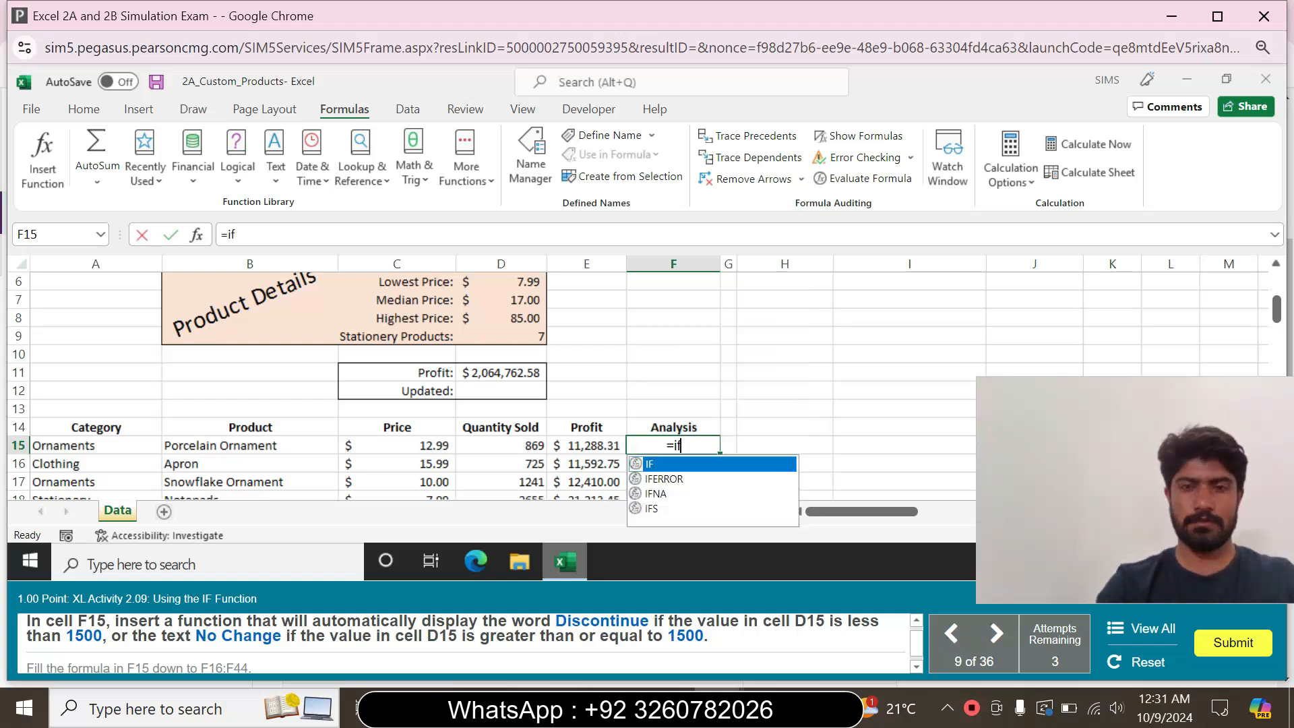
pyautogui.doubleClick(657, 465)
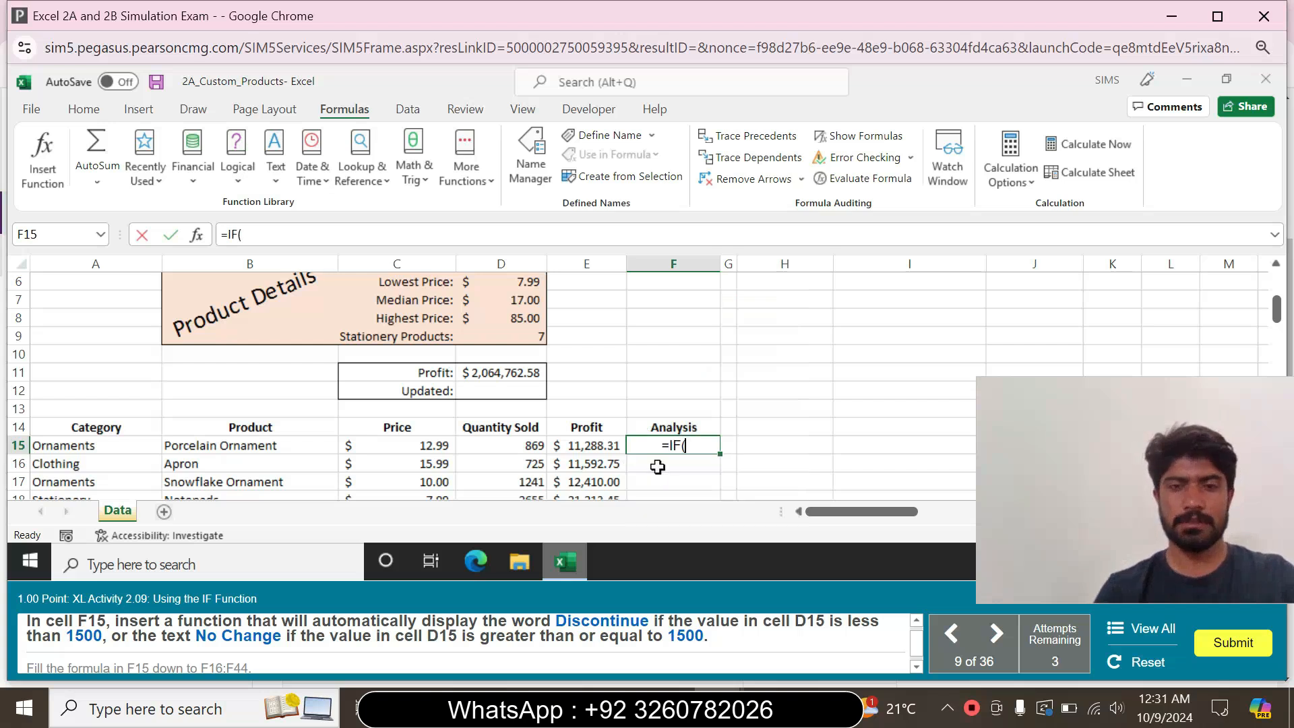
pyautogui.click(197, 236)
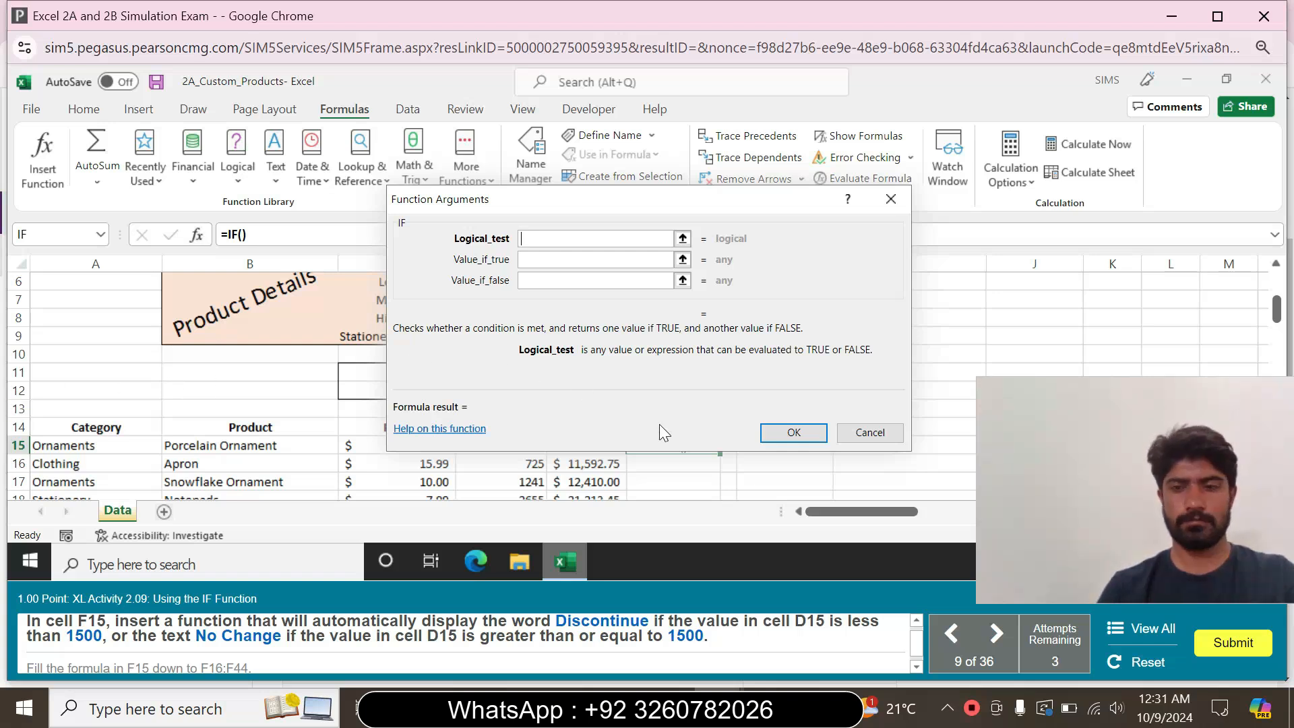
pyautogui.click(886, 433)
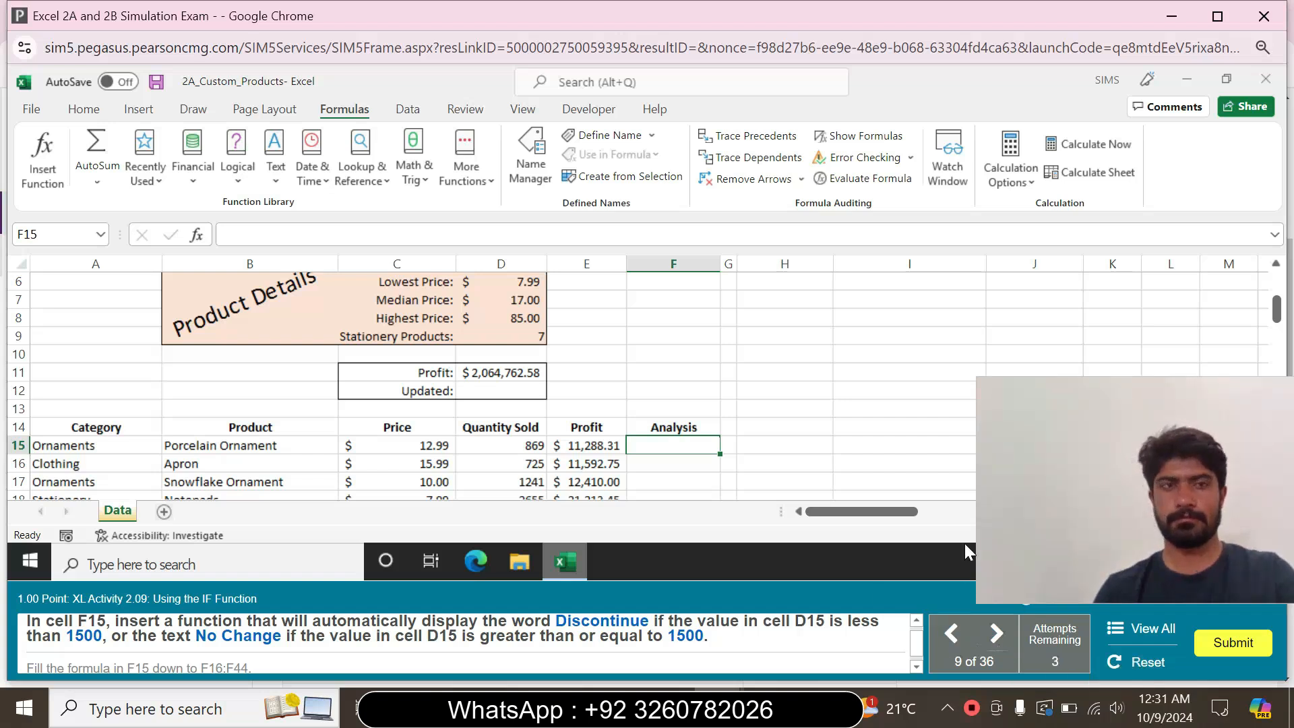
pyautogui.click(955, 628)
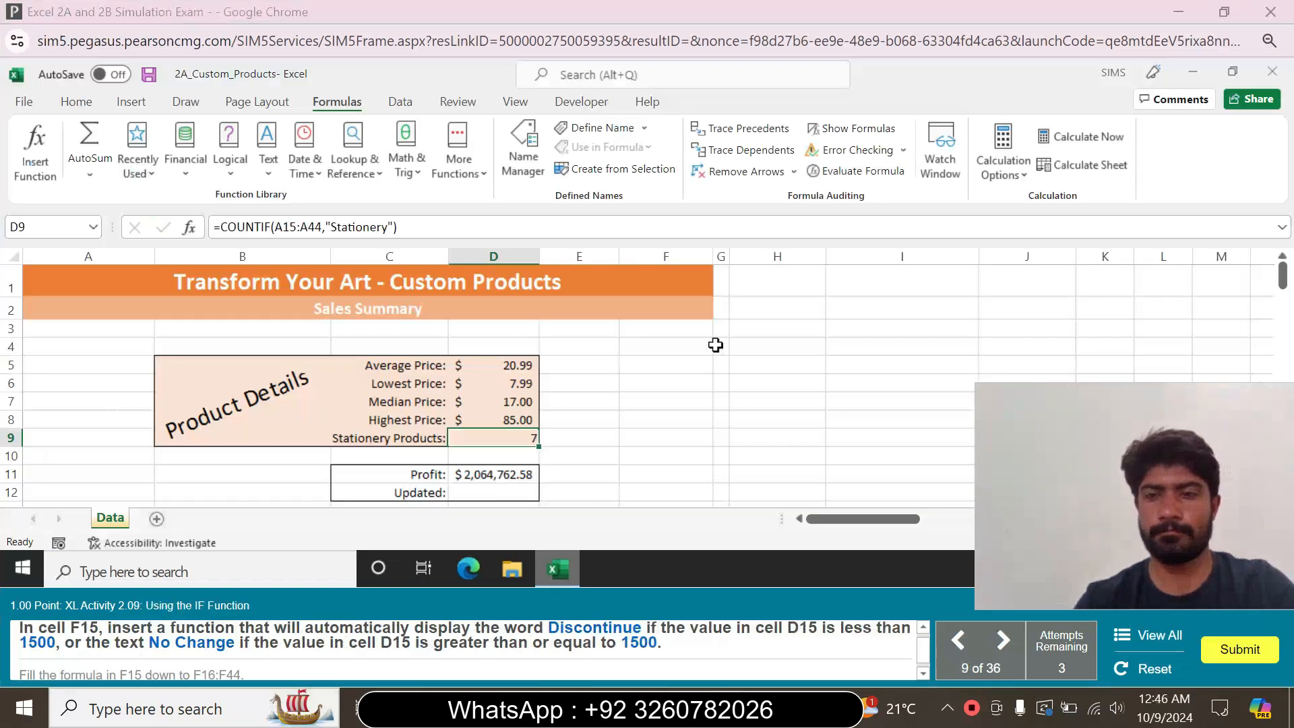
# Enter the formula =IF(D15<1500,"Discontinue","No Change") in cell F15 of the Analysis column
pyautogui.click(718, 345)
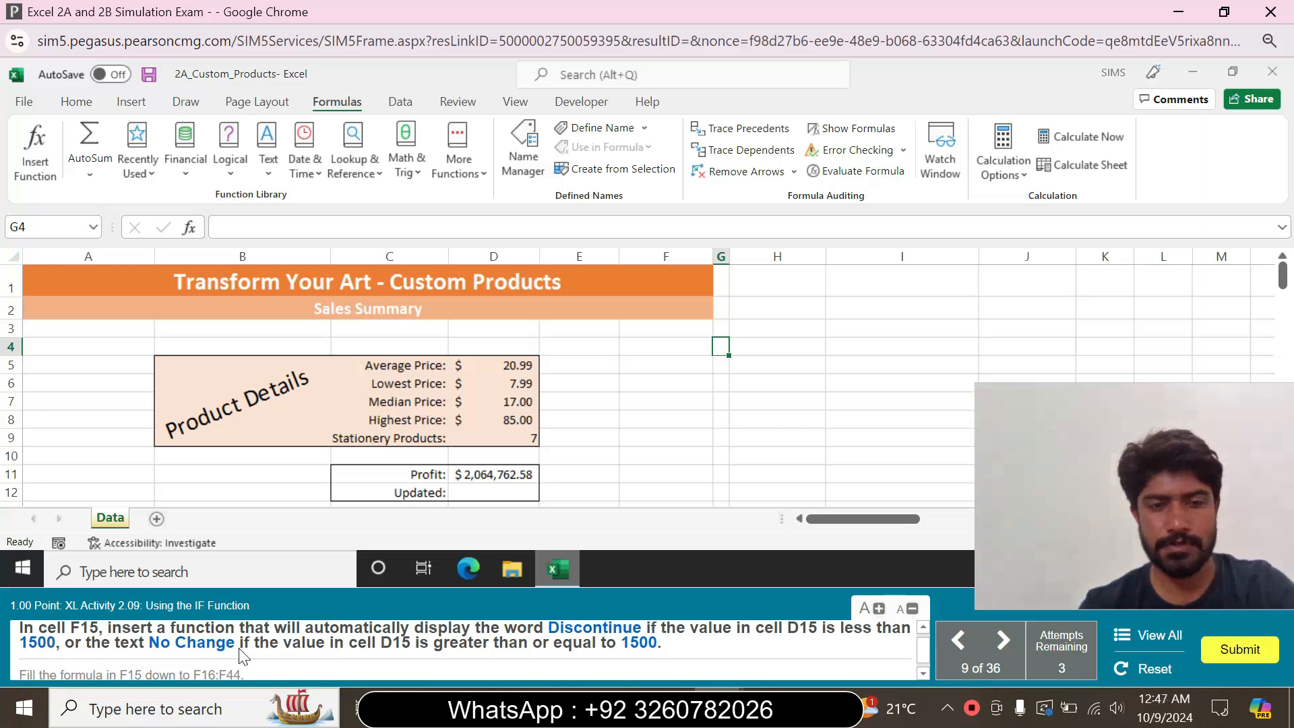
pyautogui.click(613, 449)
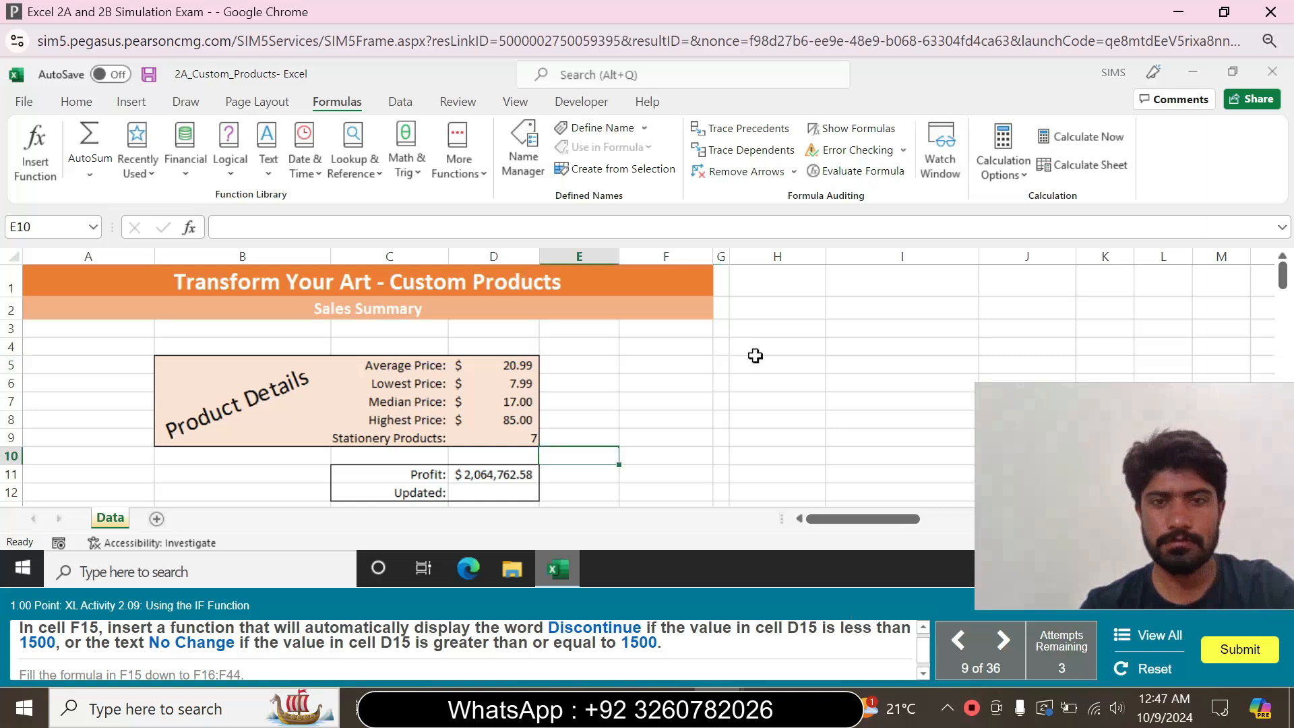
pyautogui.moveTo(1287, 286); pyautogui.dragTo(1286, 306)
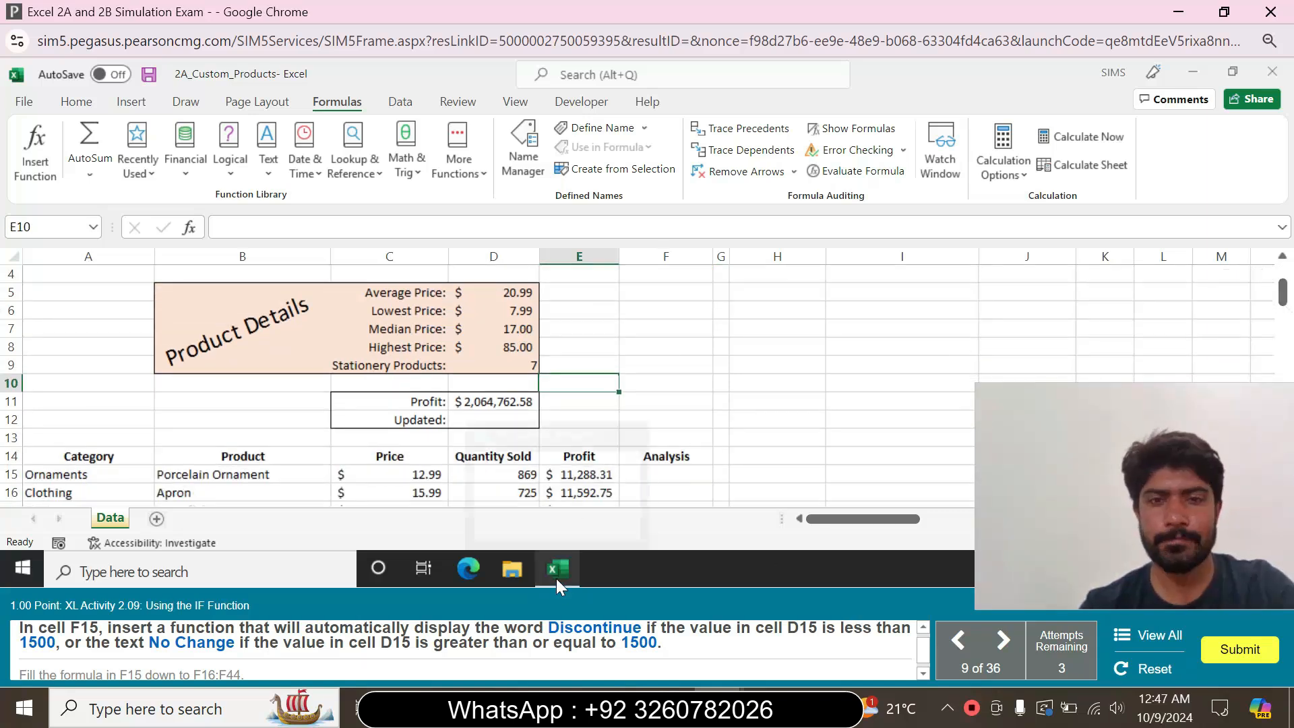
pyautogui.click(667, 477)
pyautogui.click(270, 227)
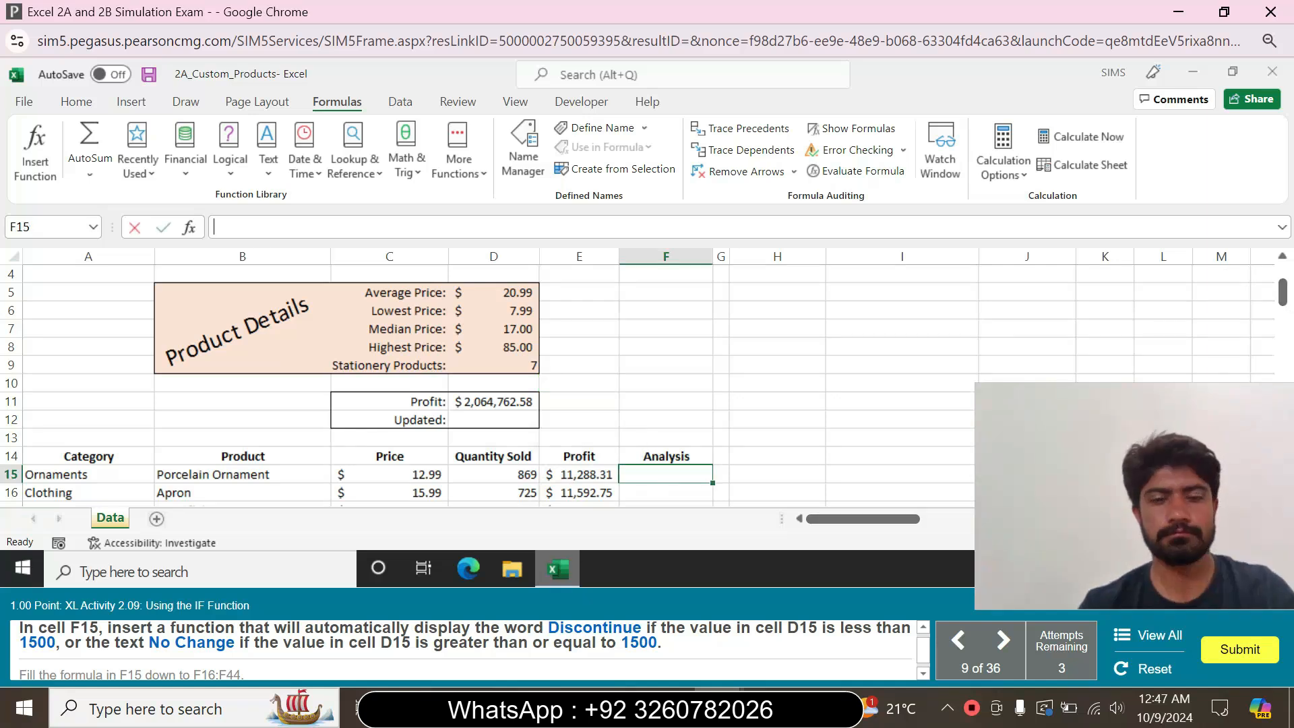
pyautogui.write('=IF(D15<1500,"Discontinue","No Change")')
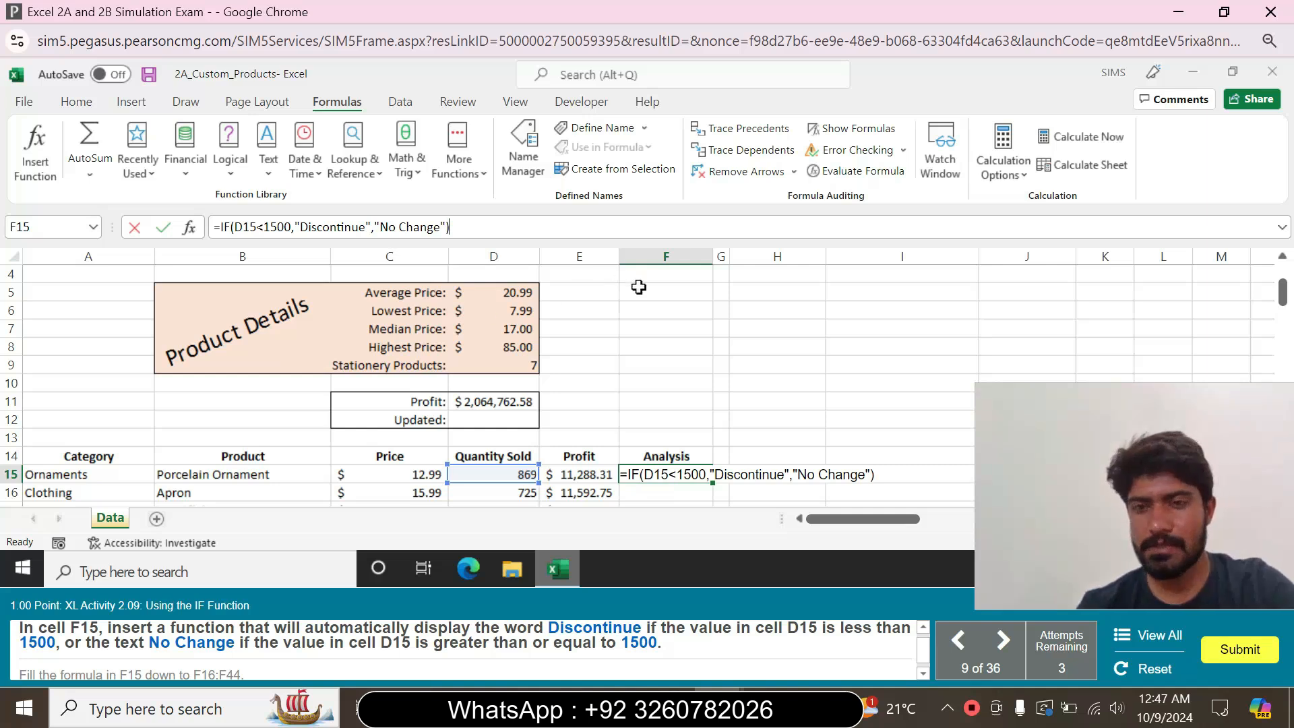
pyautogui.press('Return')
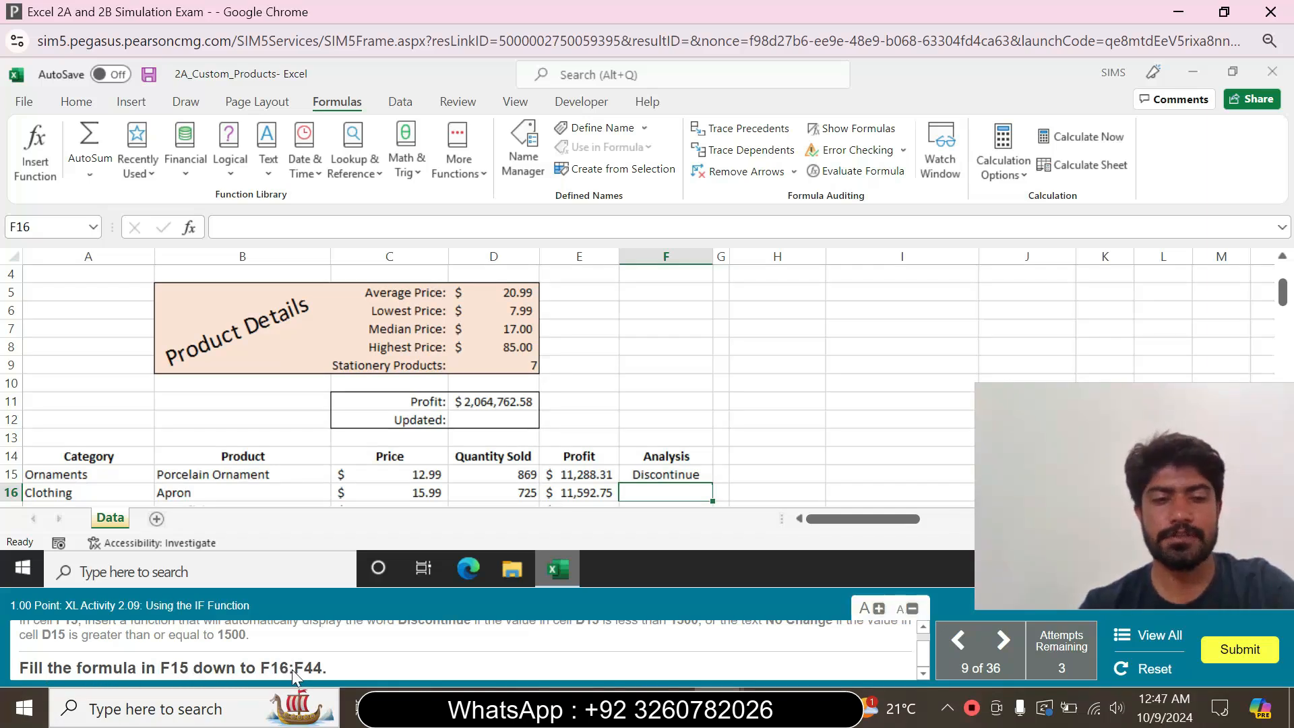
# Fill the IF formula from cell F15 down through F16:F44
pyautogui.click(694, 477)
pyautogui.moveTo(1282, 293); pyautogui.dragTo(1285, 337)
pyautogui.click(714, 398)
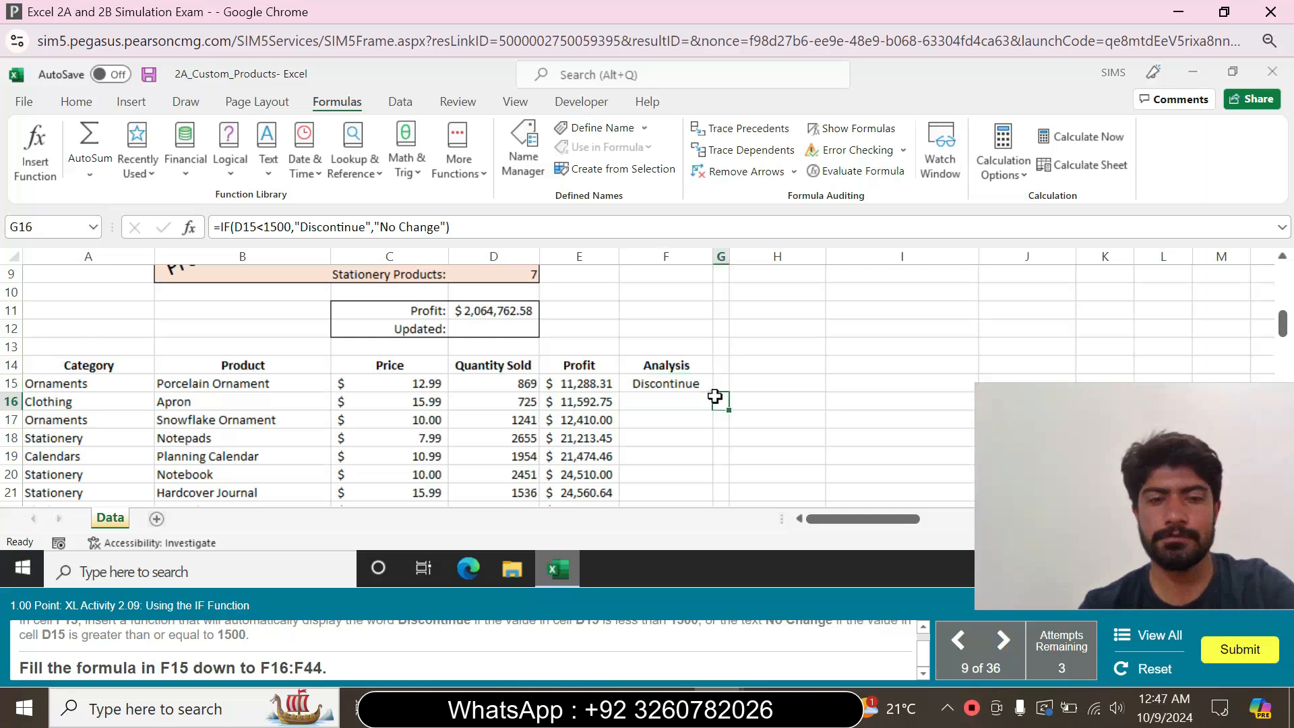
pyautogui.click(693, 381)
pyautogui.moveTo(714, 394); pyautogui.dragTo(653, 482)
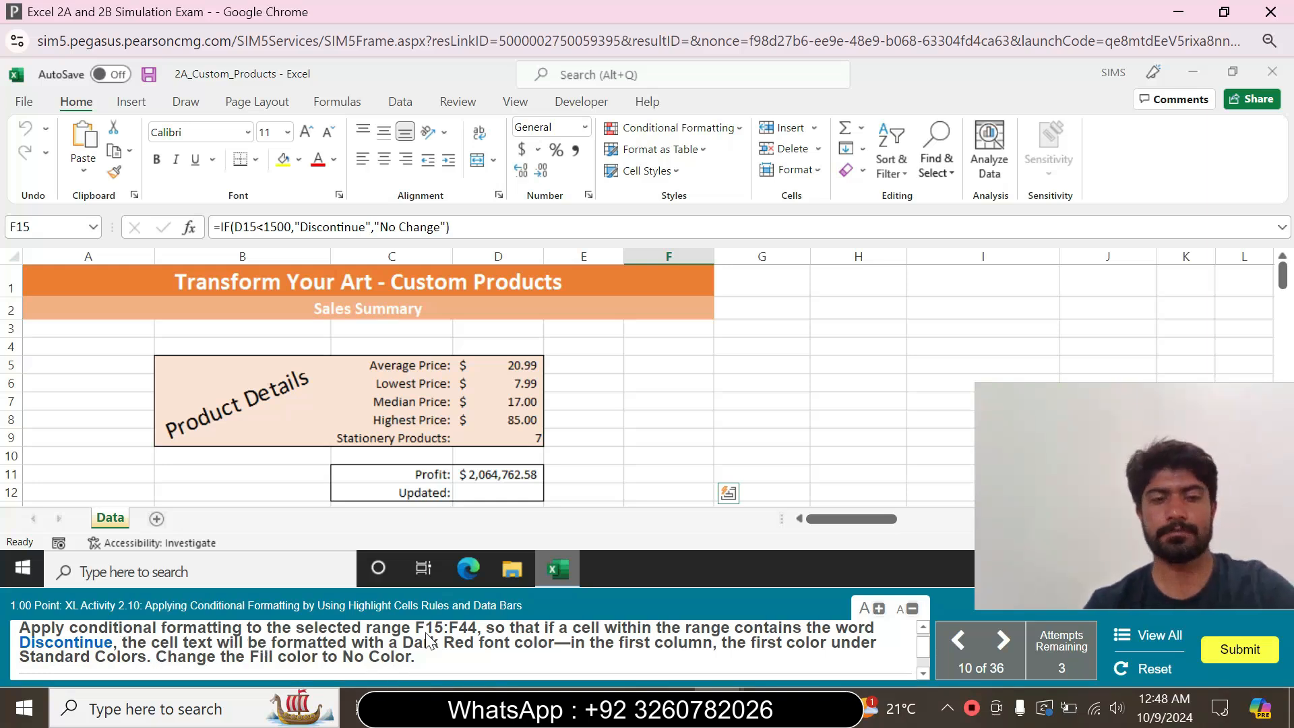
# Start a Text that Contains highlight rule on the range F15:F44 with Discontinue as the text to match
pyautogui.click(49, 227)
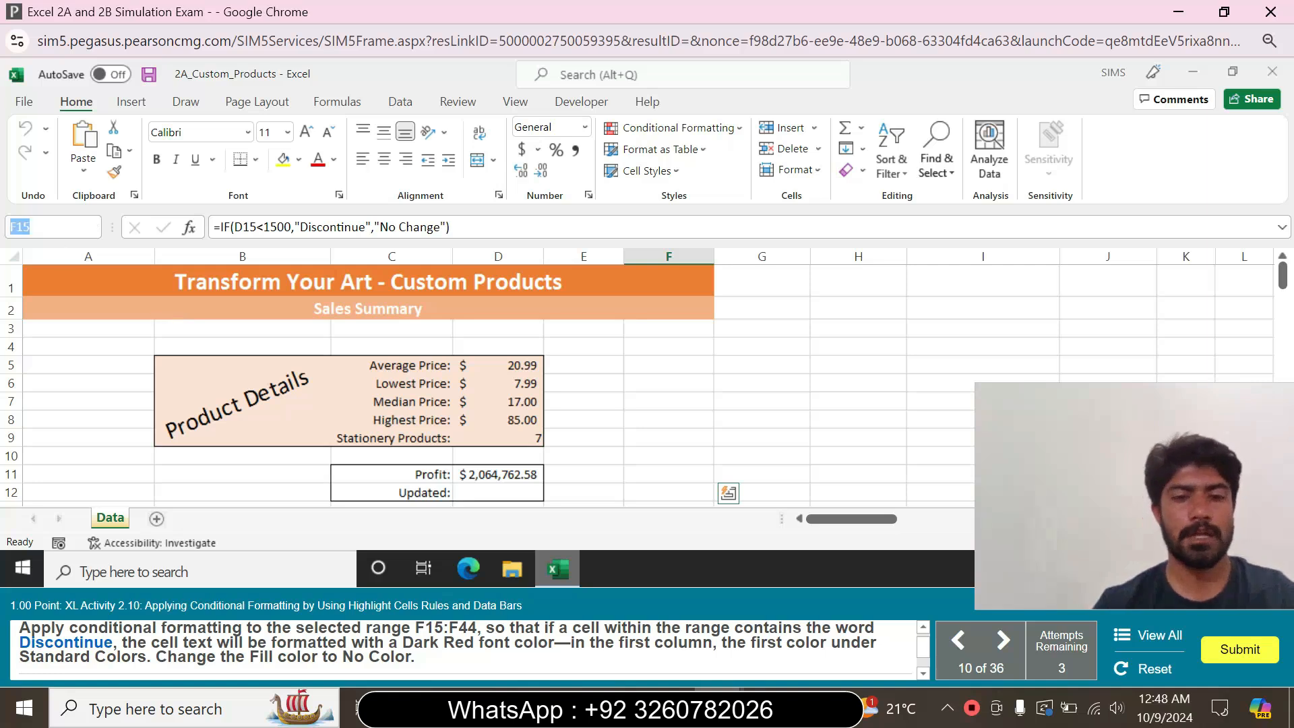
pyautogui.write('F15')
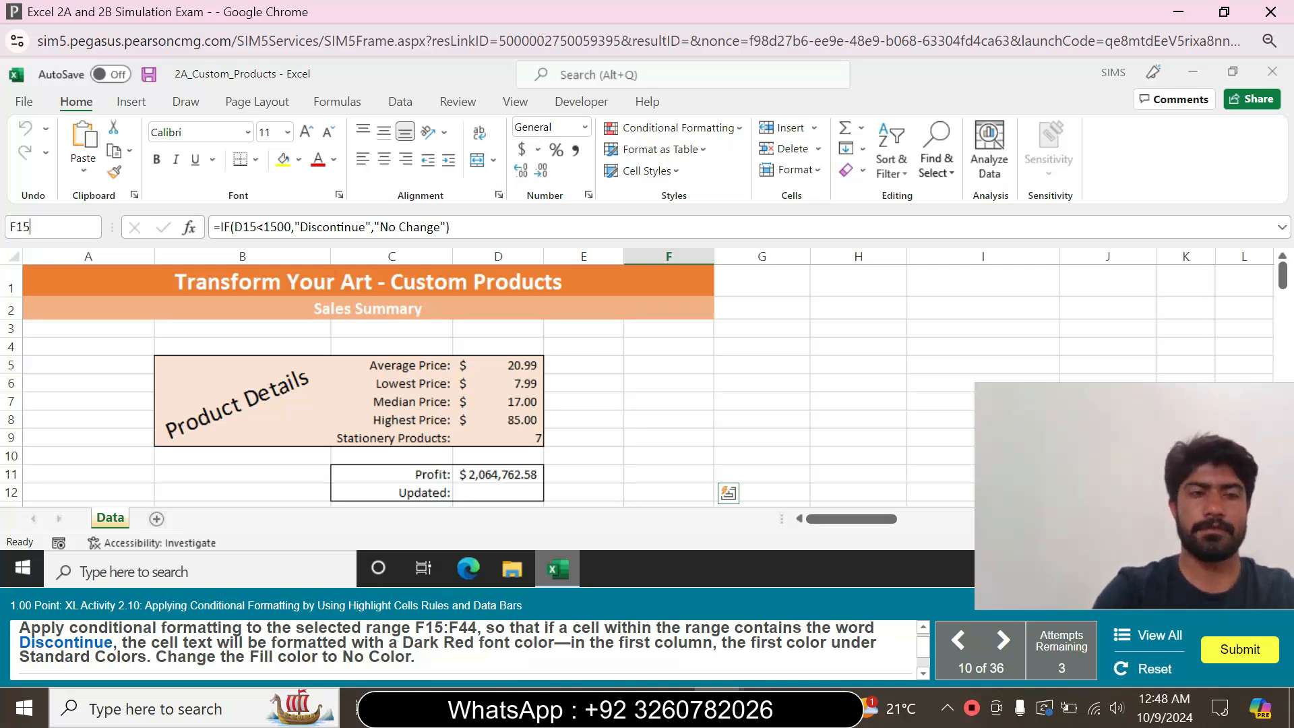
pyautogui.write(':')
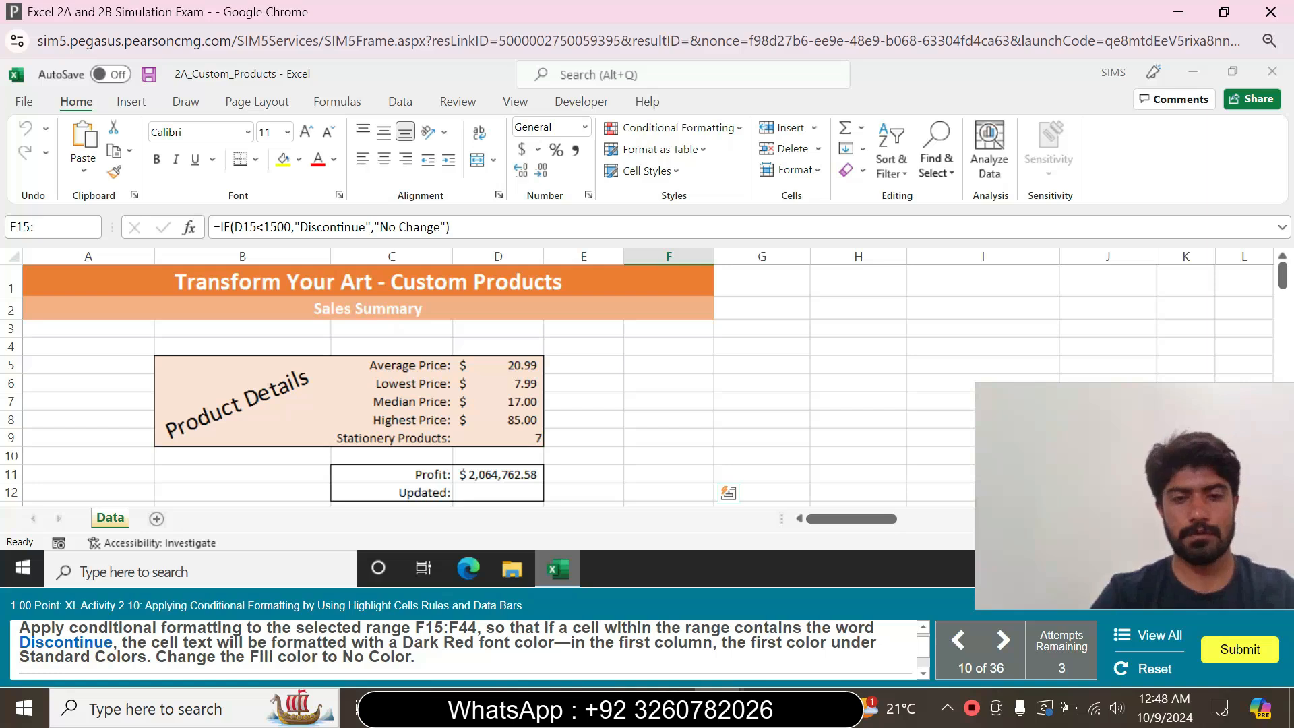
pyautogui.write('F44')
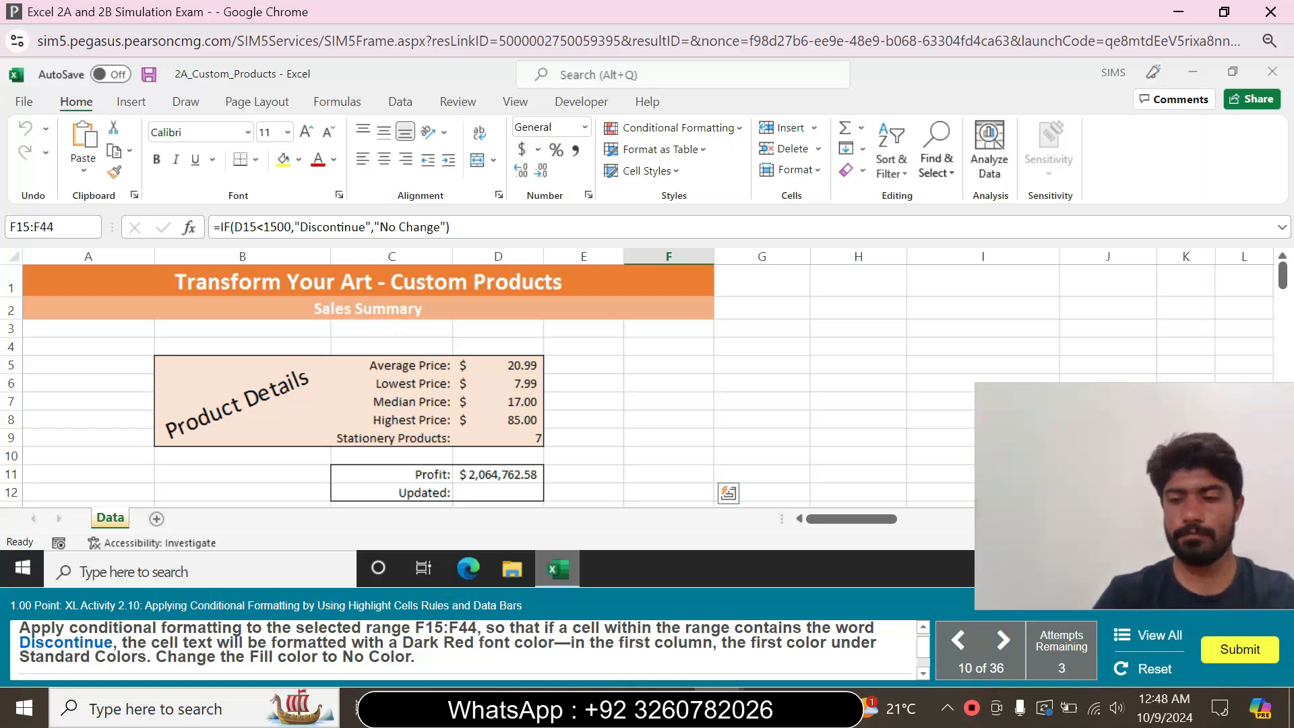
pyautogui.press('Return')
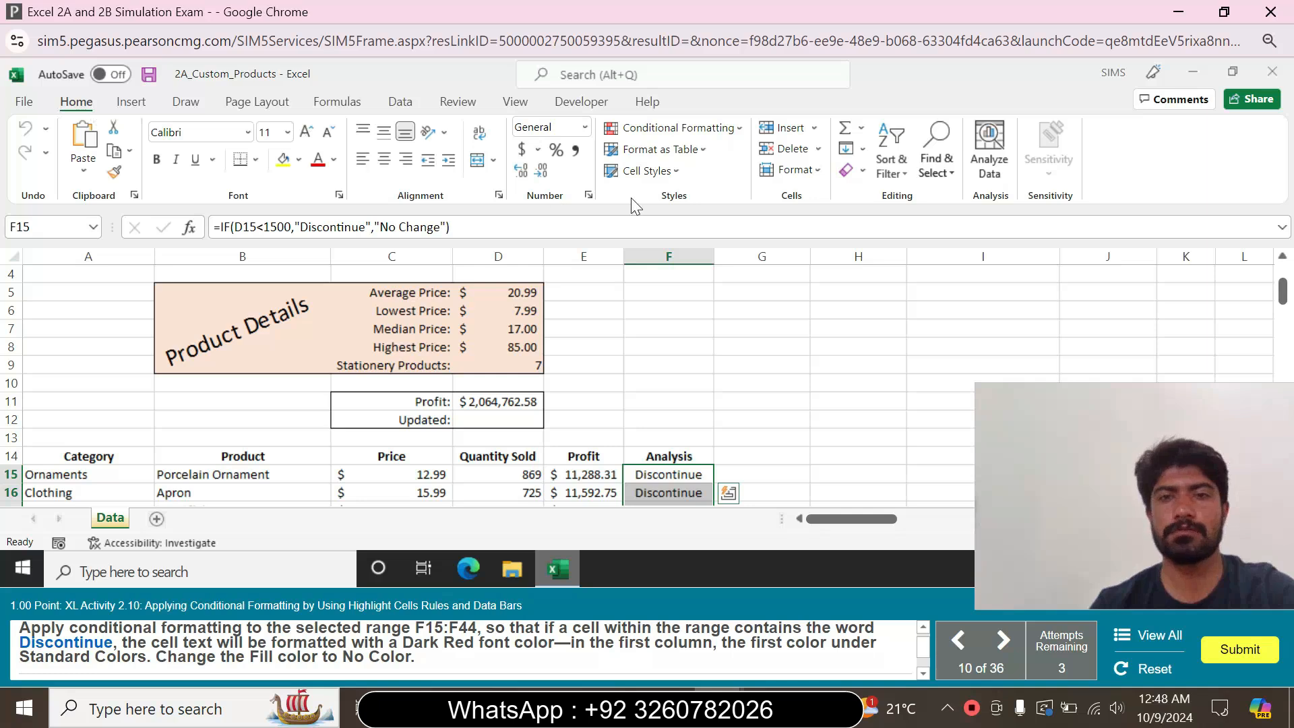
pyautogui.click(734, 128)
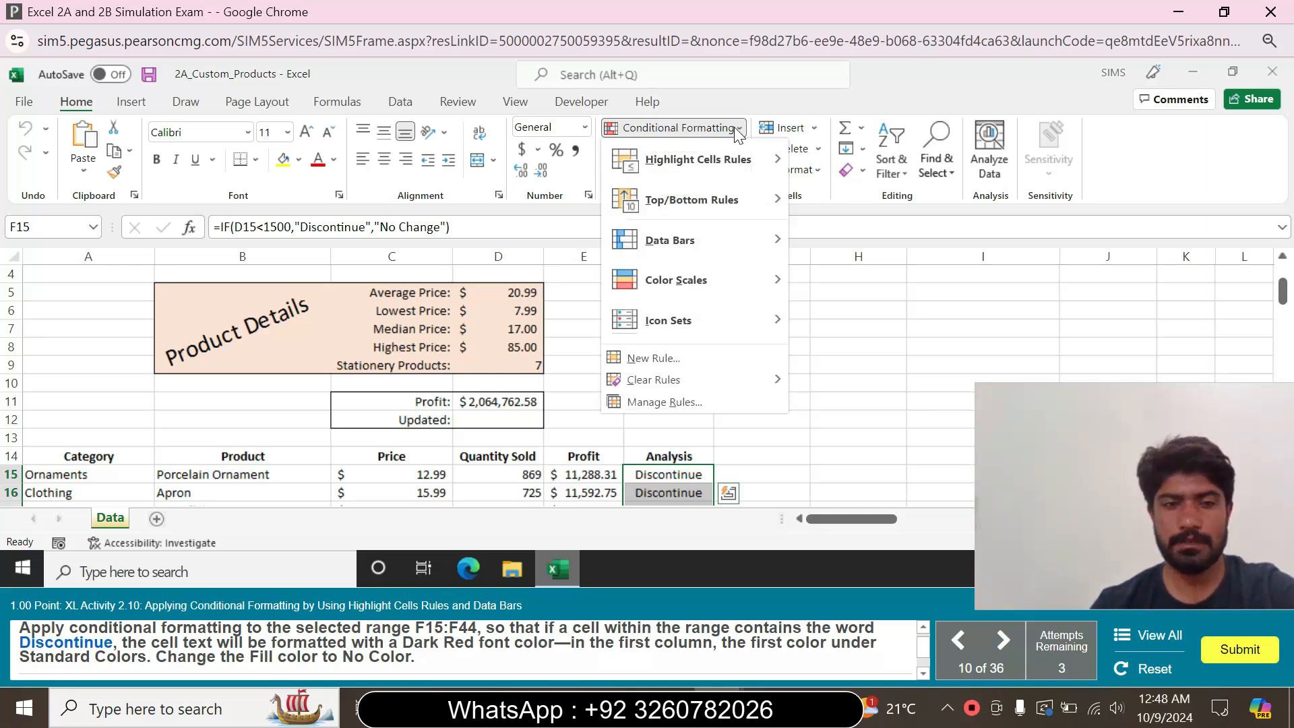
pyautogui.moveTo(741, 157)
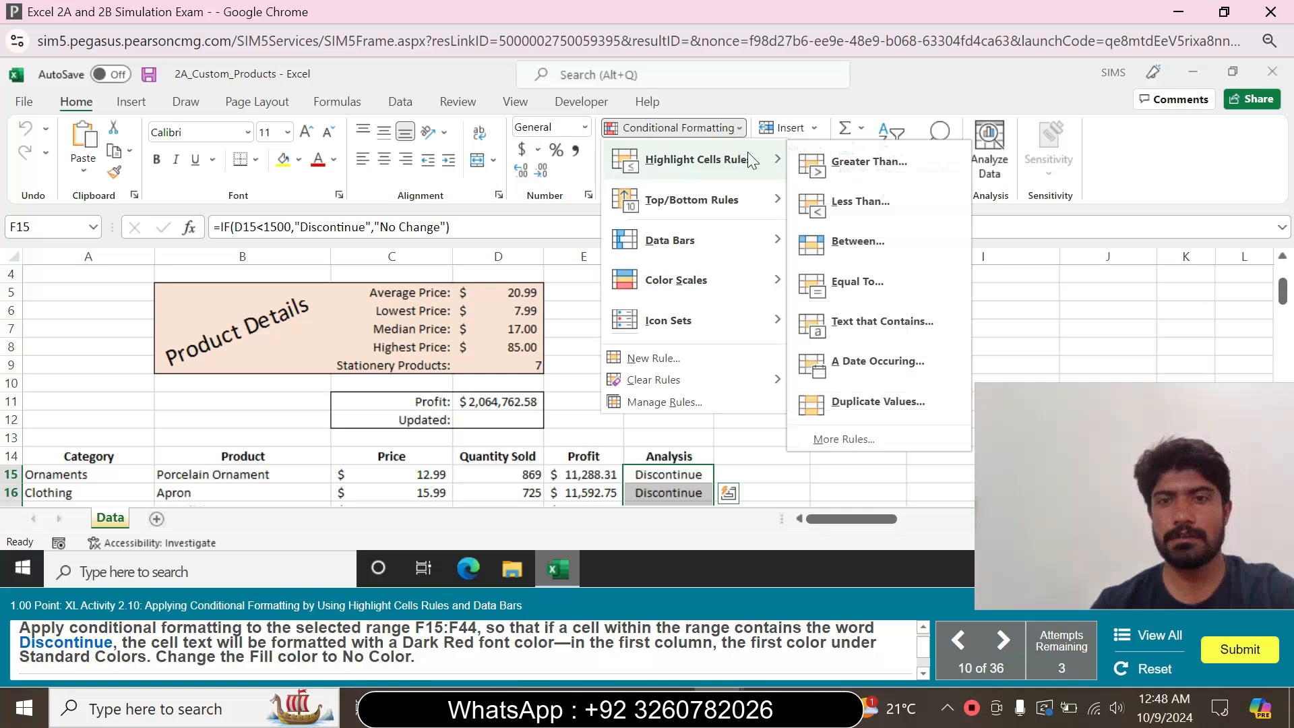
pyautogui.click(900, 321)
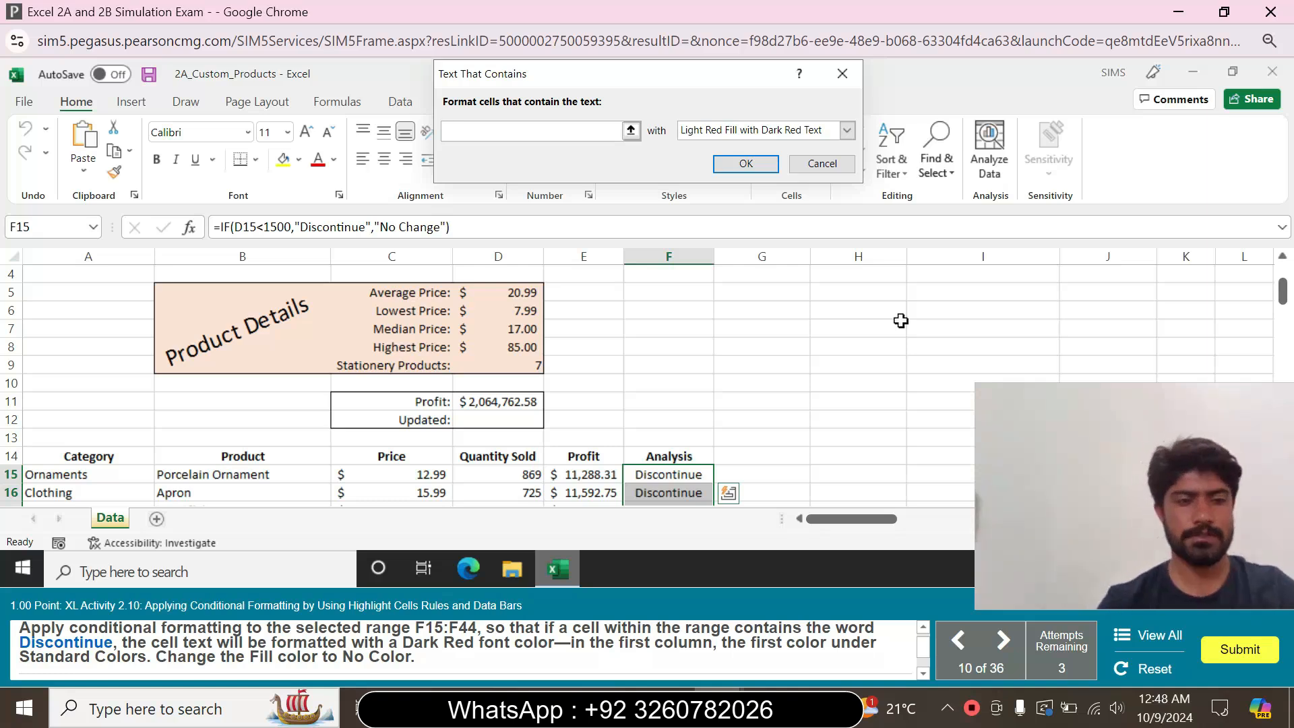
pyautogui.write('Dis')
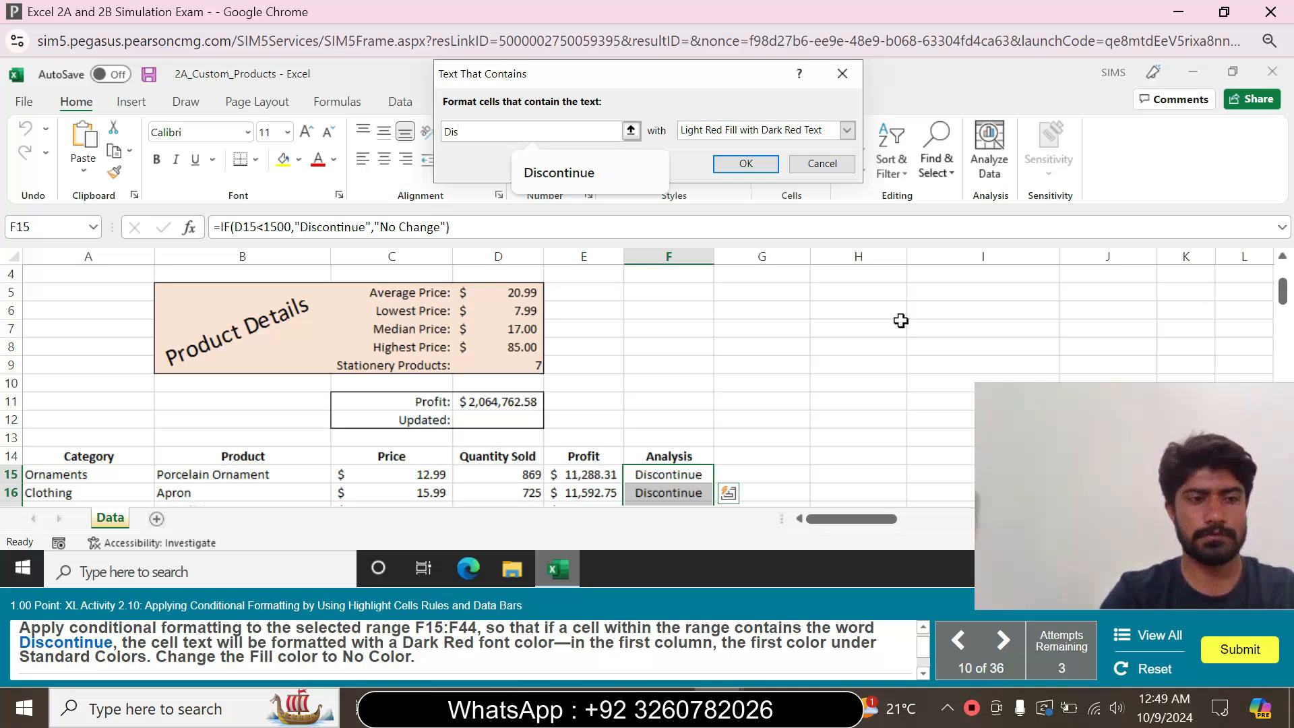
pyautogui.write('co')
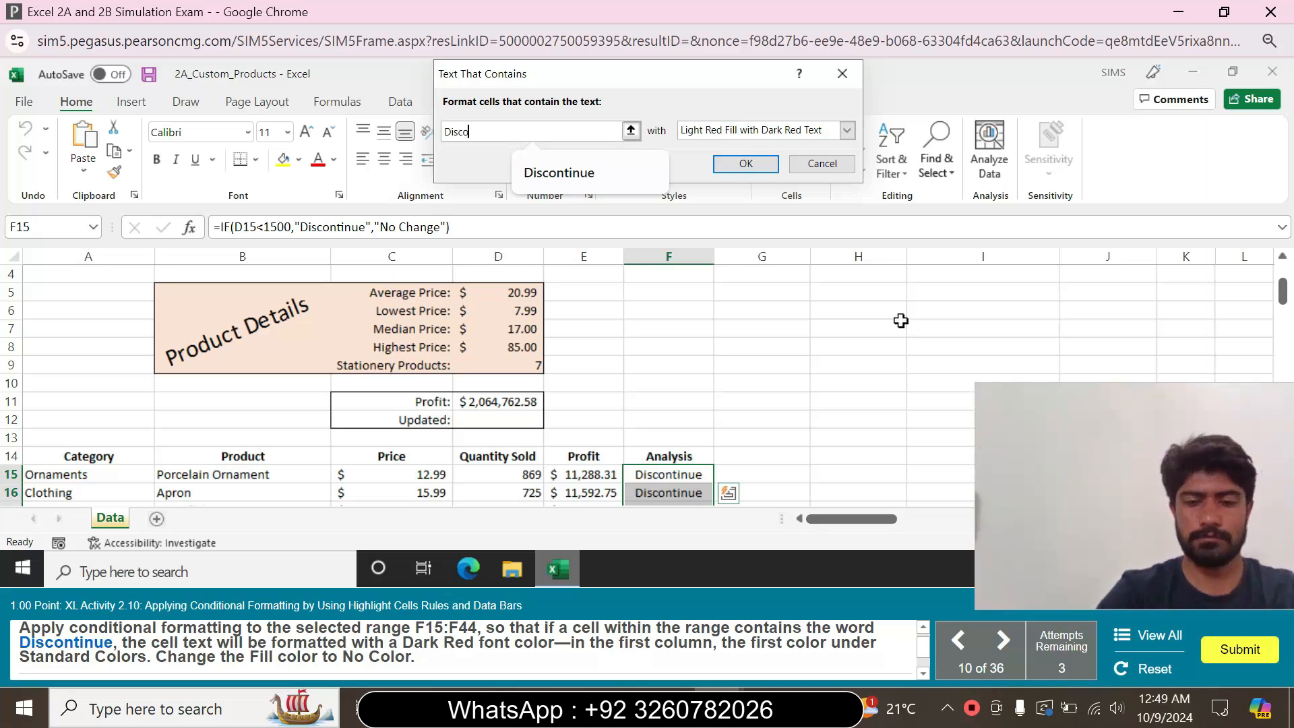
pyautogui.write('n')
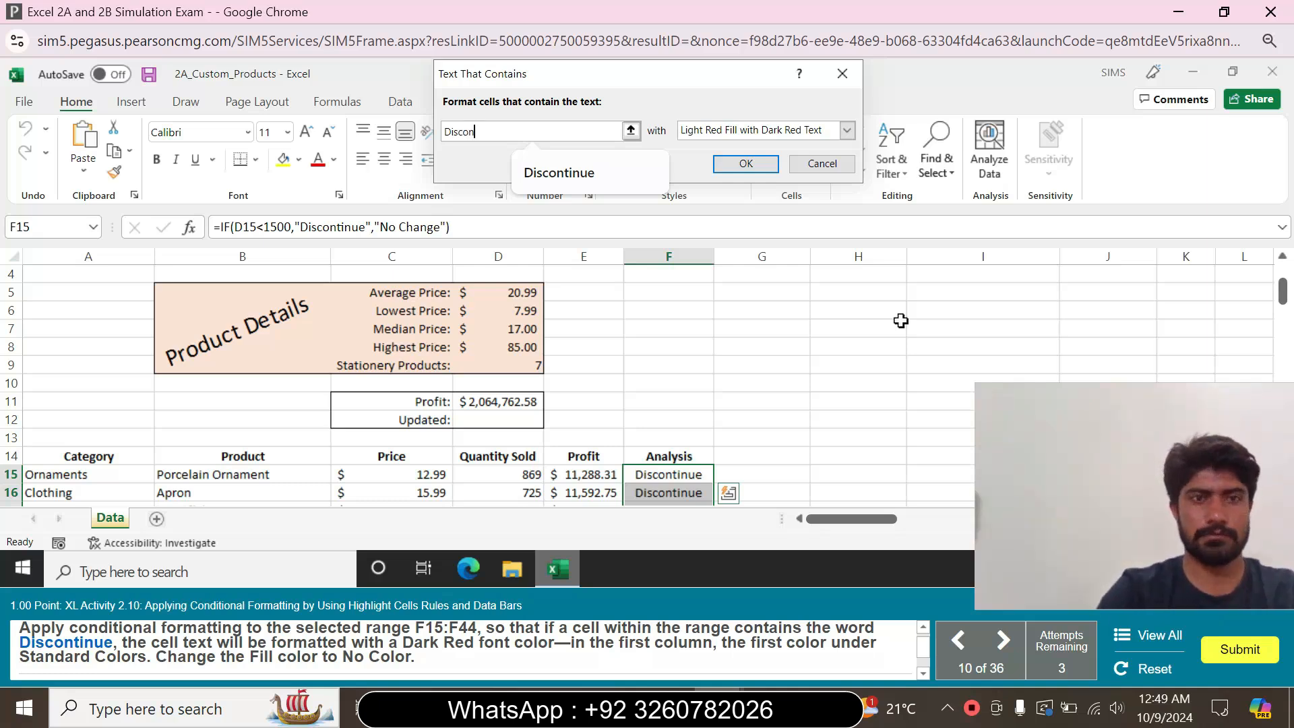
pyautogui.write('tinu')
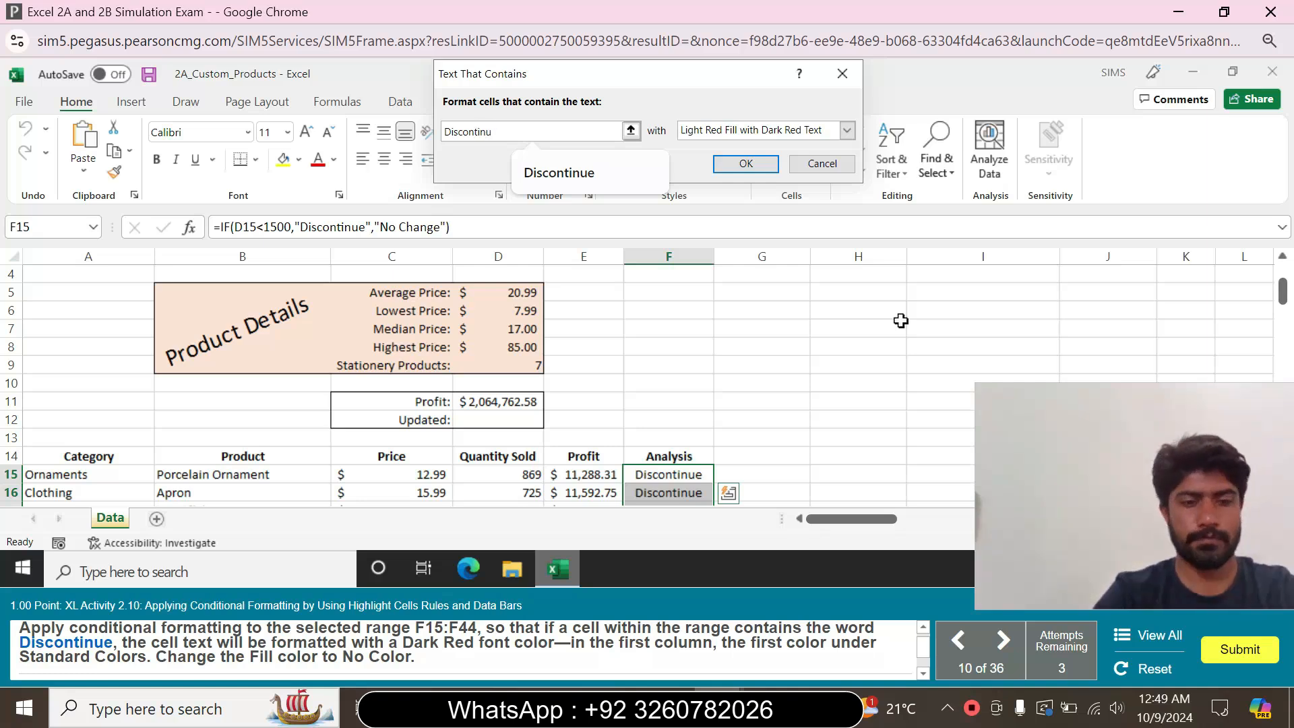
pyautogui.write('e')
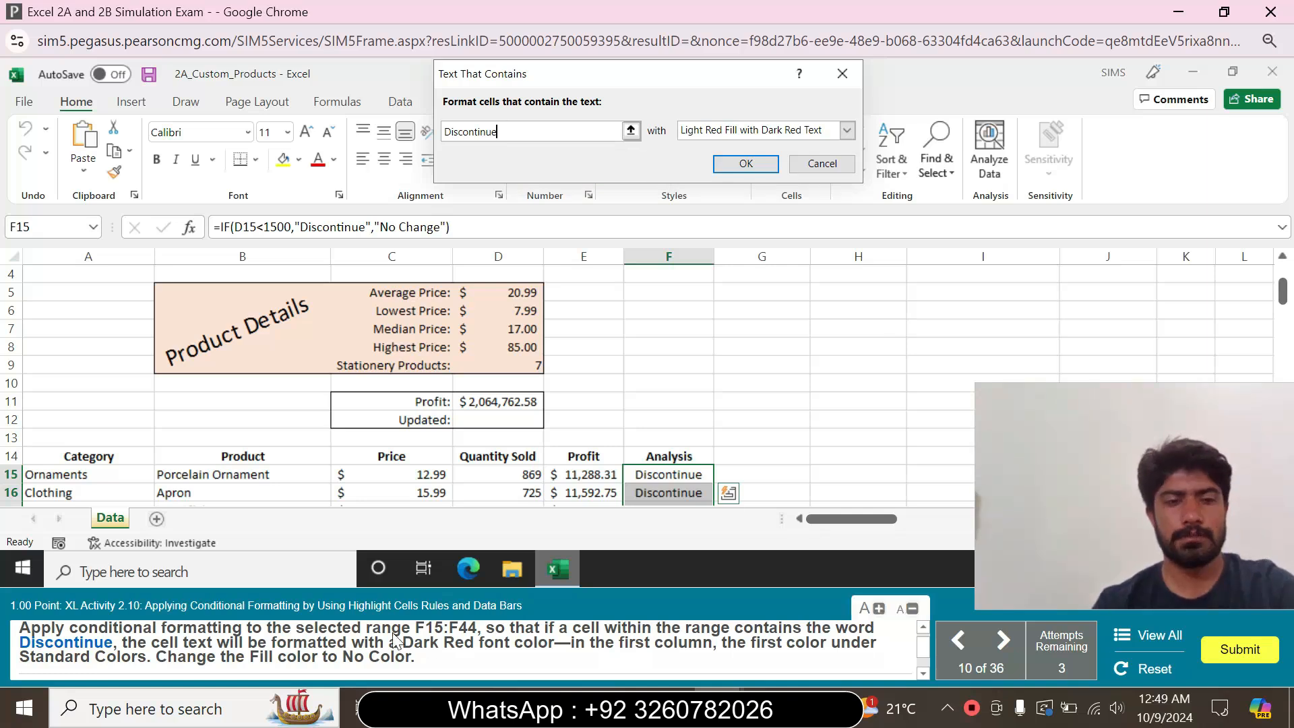
# Give the Discontinue rule a custom format with the standard Dark Red font color and No Color fill, and apply it
pyautogui.click(850, 134)
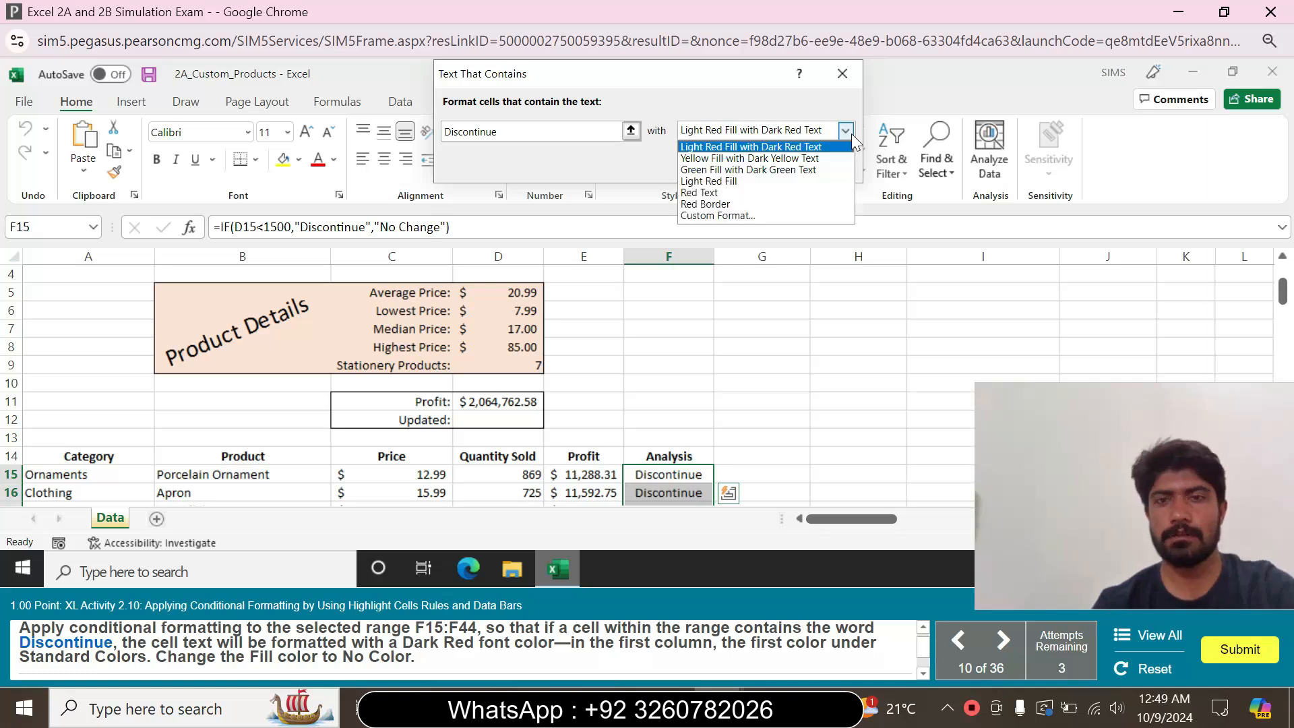
pyautogui.click(742, 210)
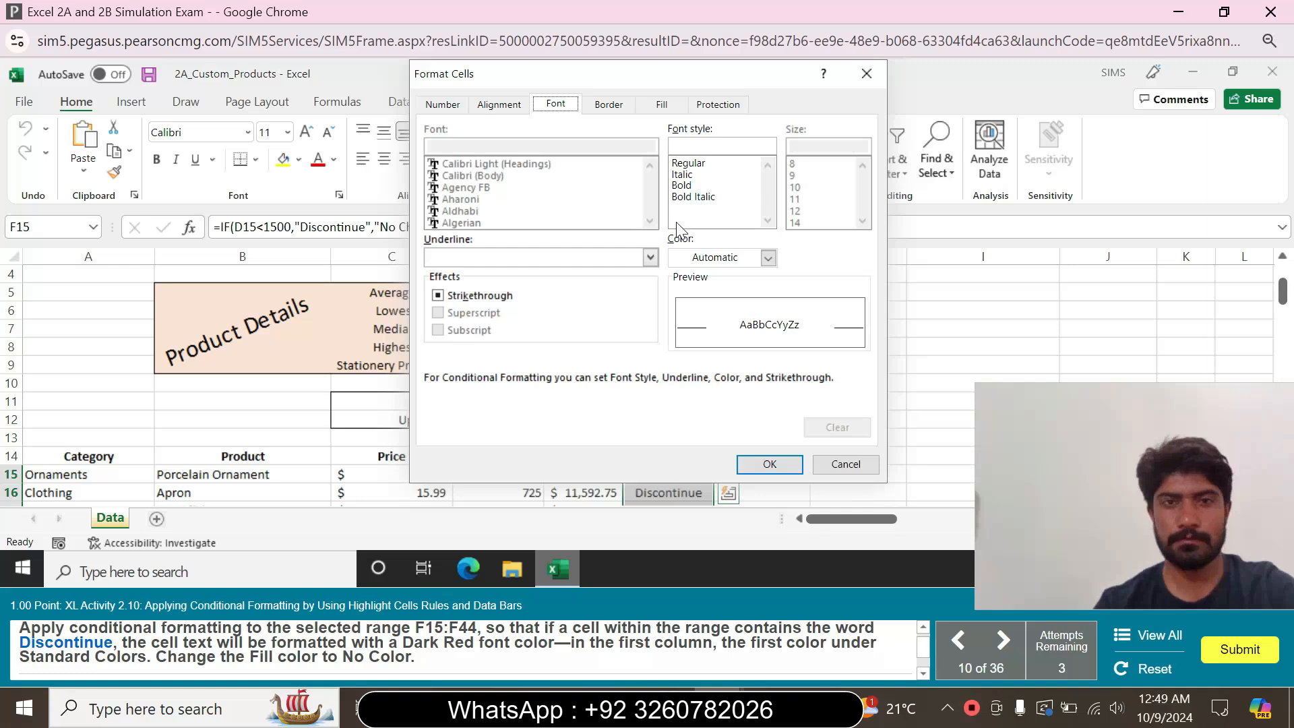
pyautogui.click(763, 262)
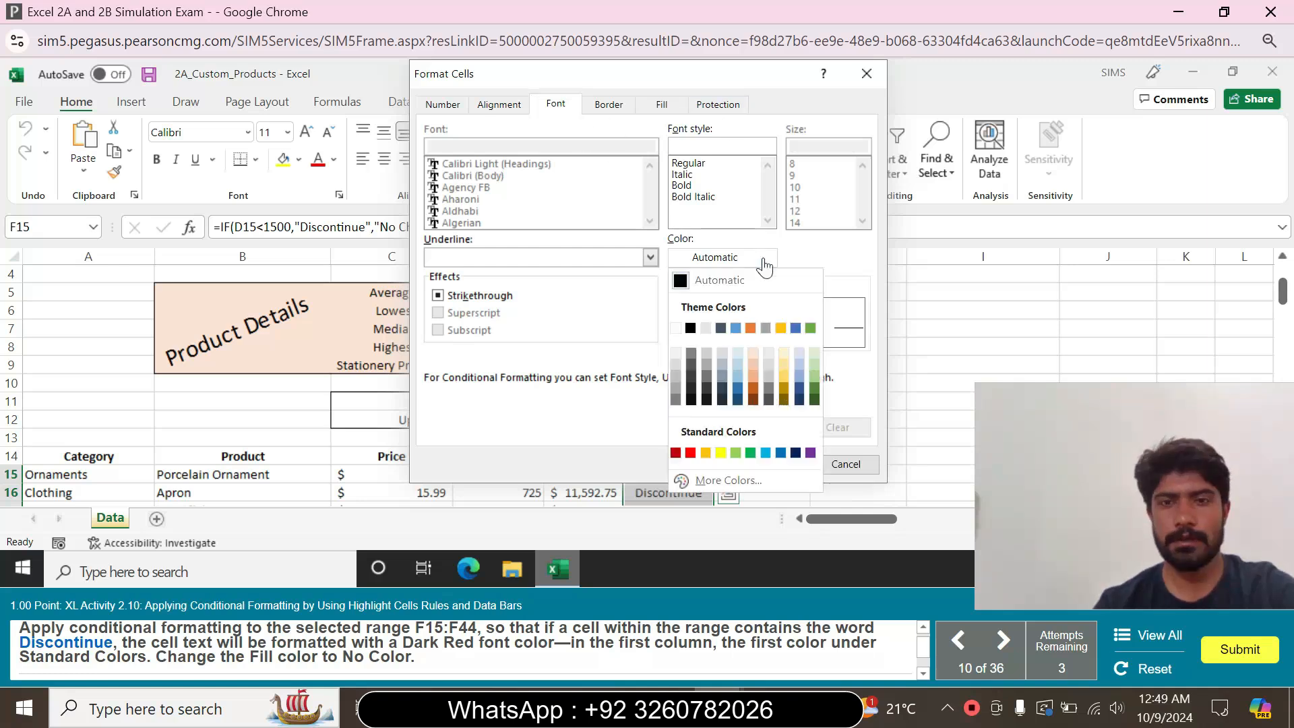
pyautogui.click(675, 453)
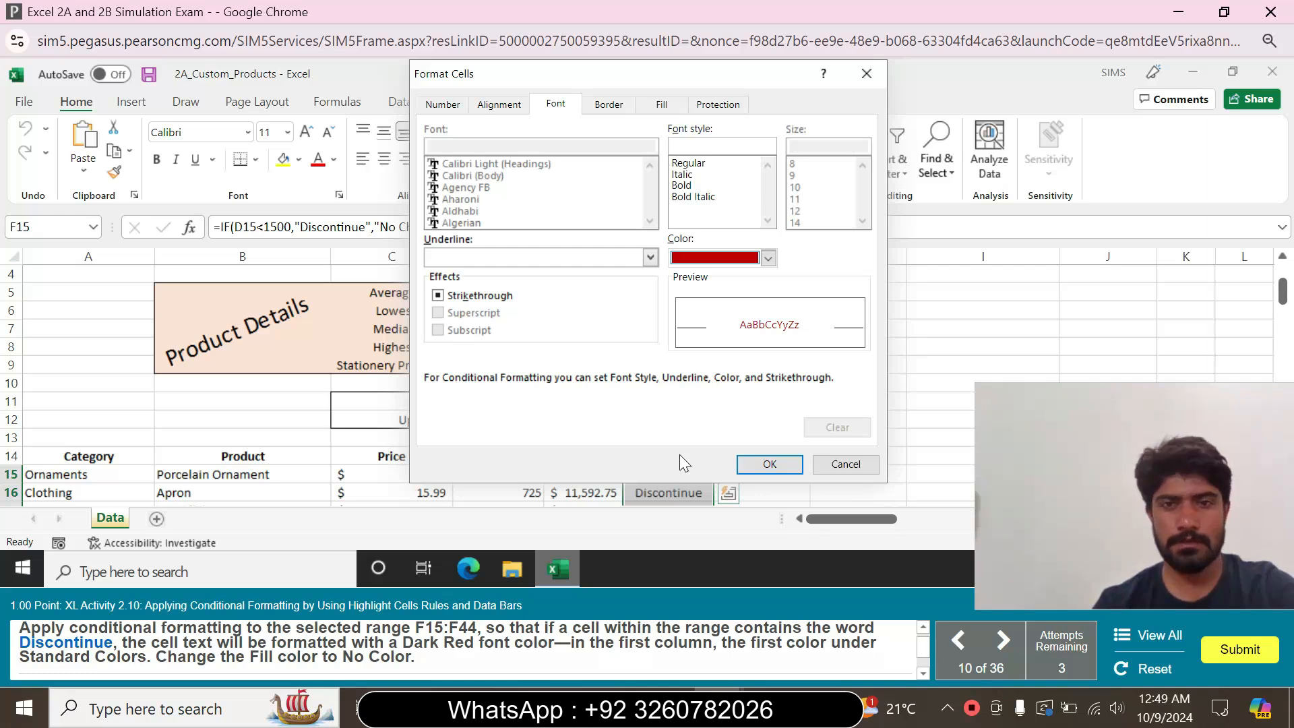
pyautogui.click(662, 105)
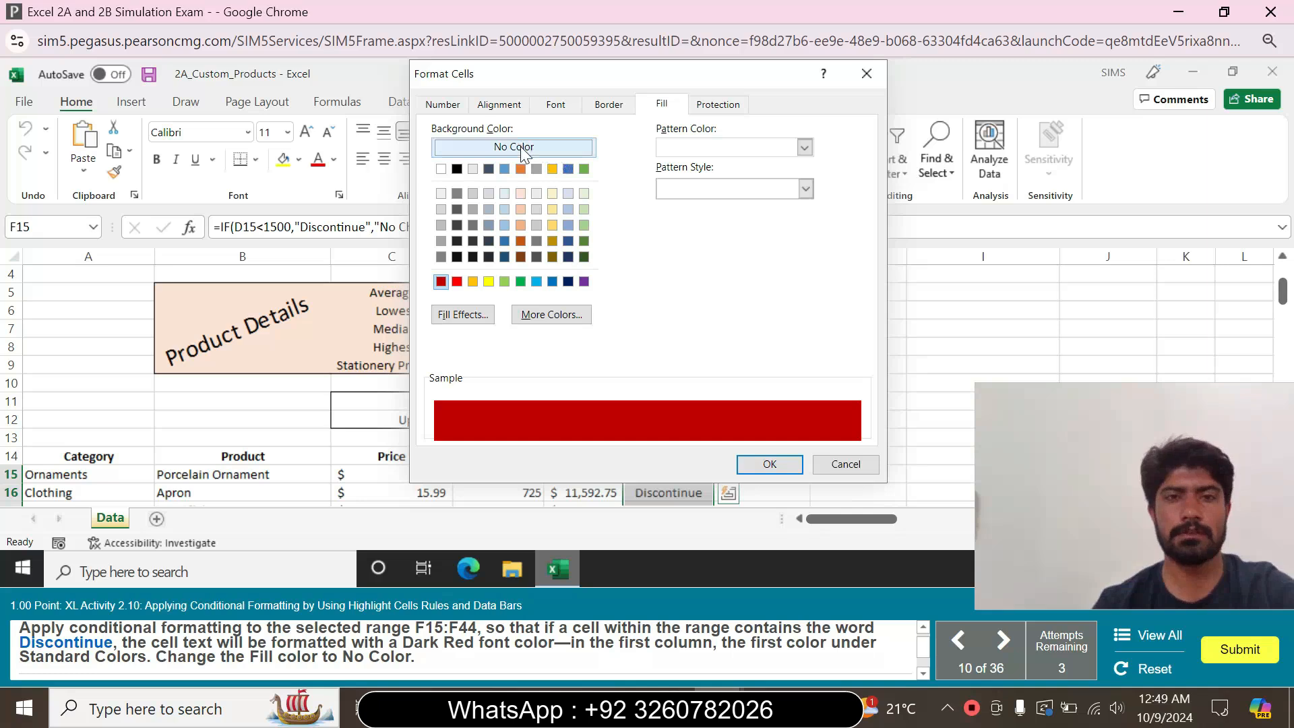
pyautogui.click(523, 149)
pyautogui.click(769, 464)
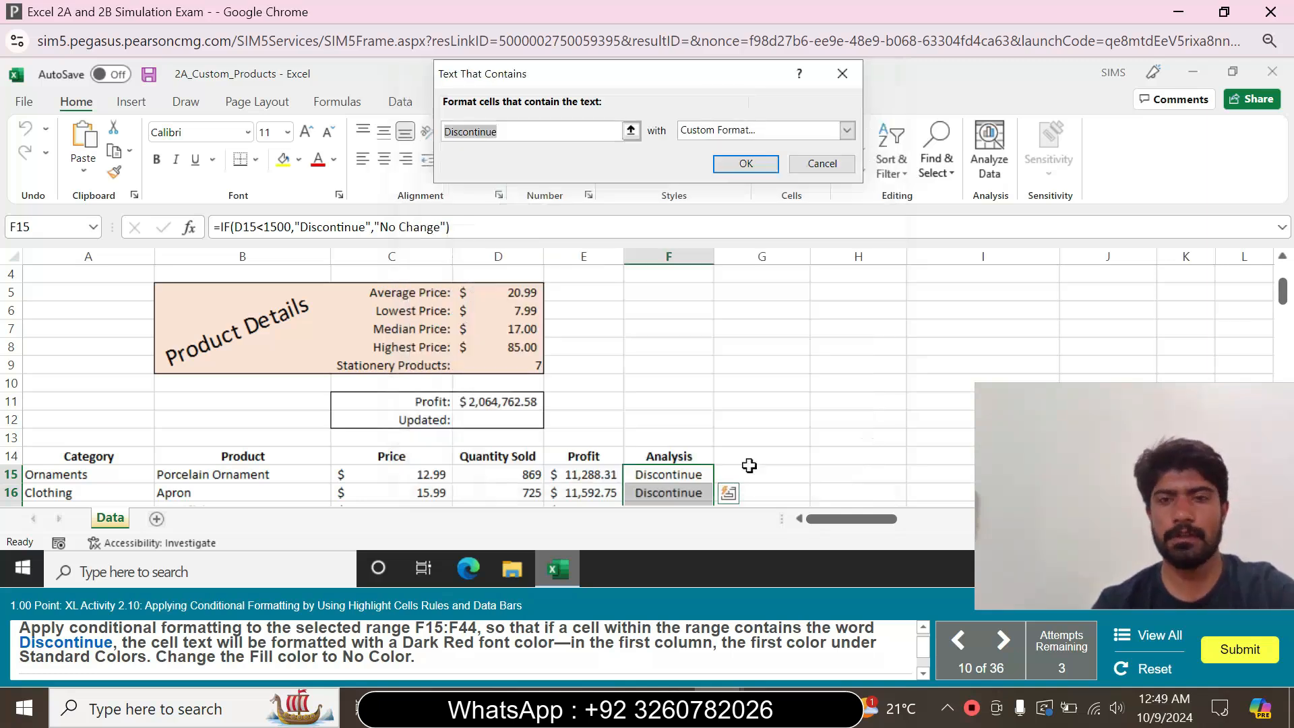
pyautogui.click(745, 163)
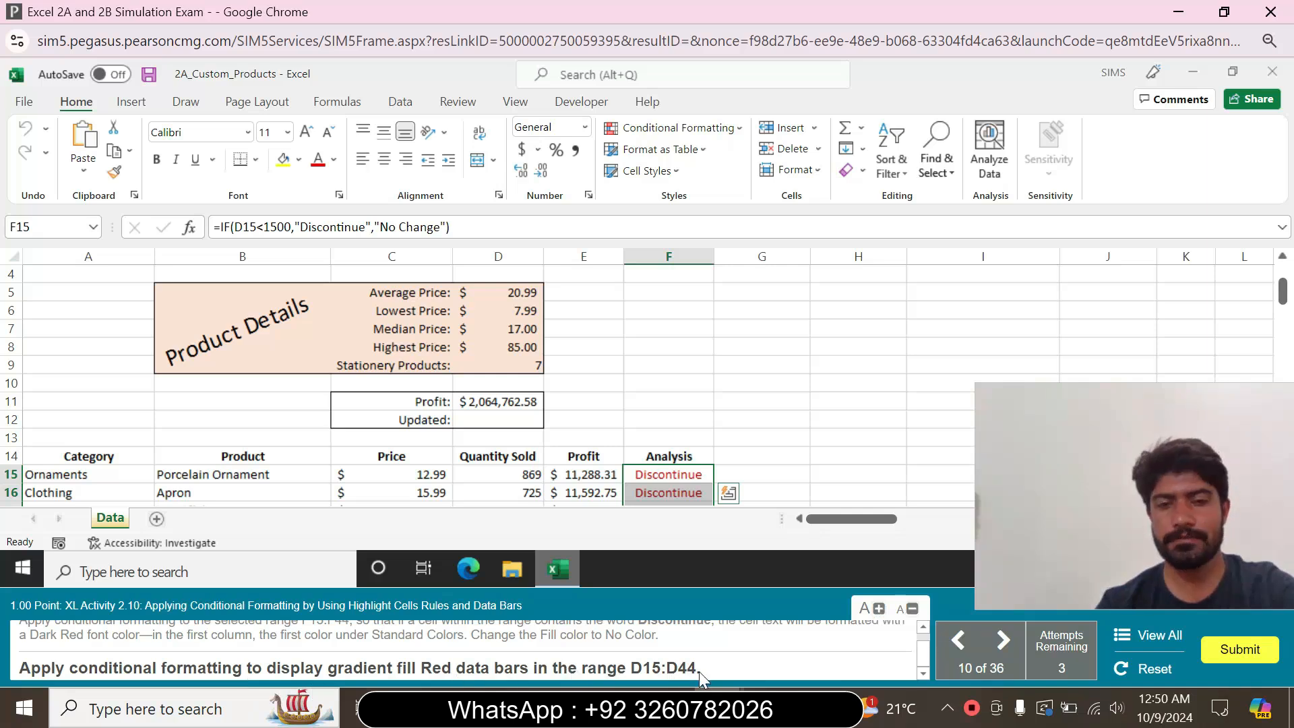
# Apply gradient fill Red data bars to the Quantity Sold range D15:D44
pyautogui.click(44, 227)
pyautogui.write('D15')
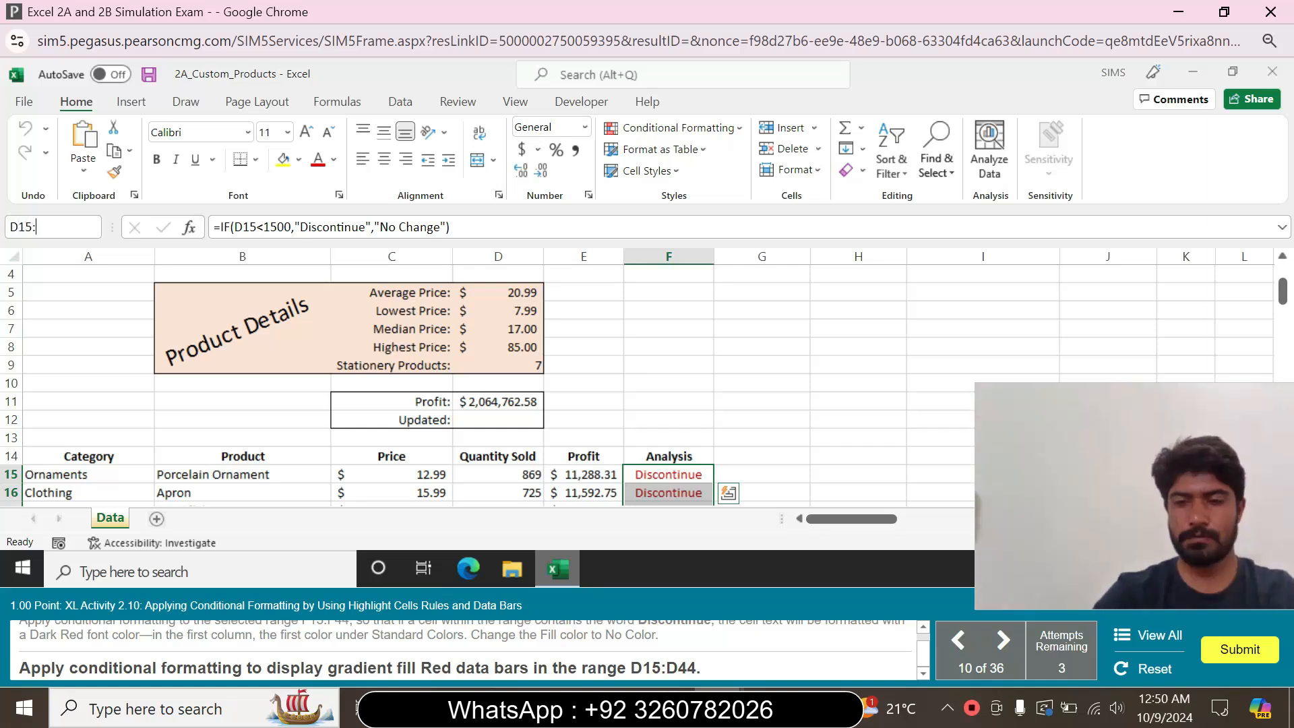
pyautogui.write(':D44')
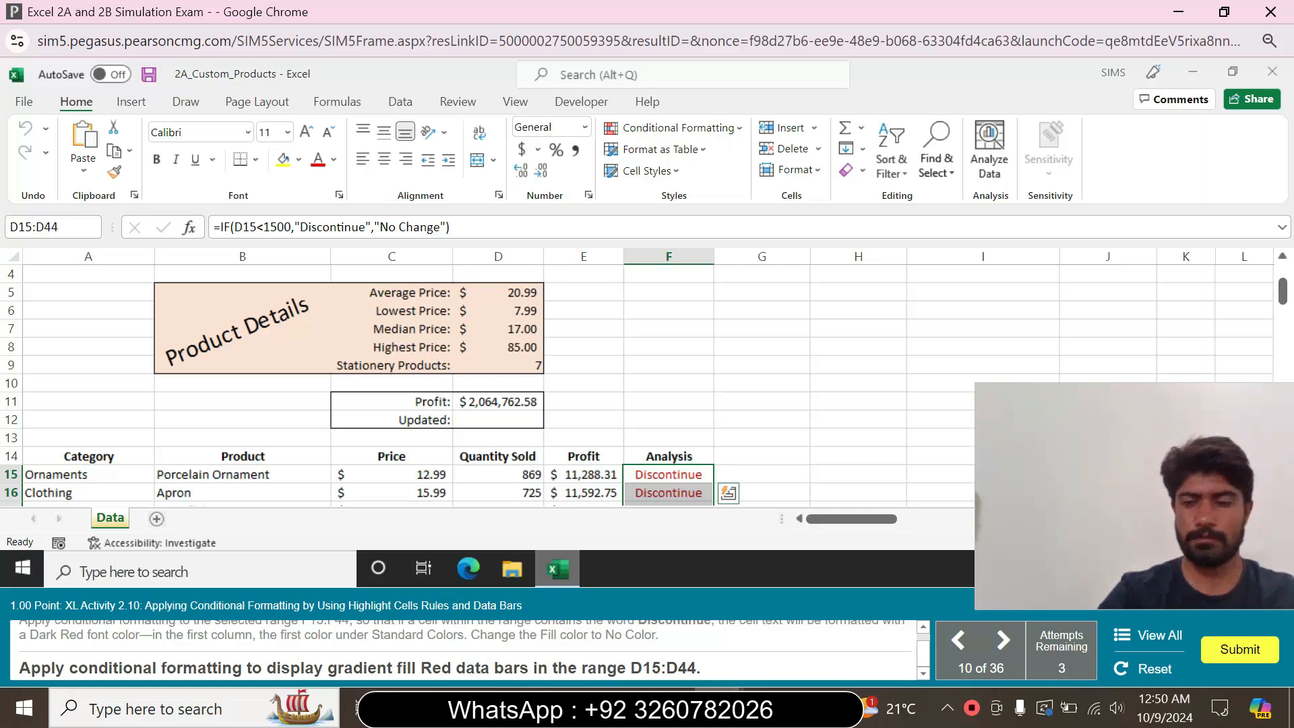
pyautogui.press('Return')
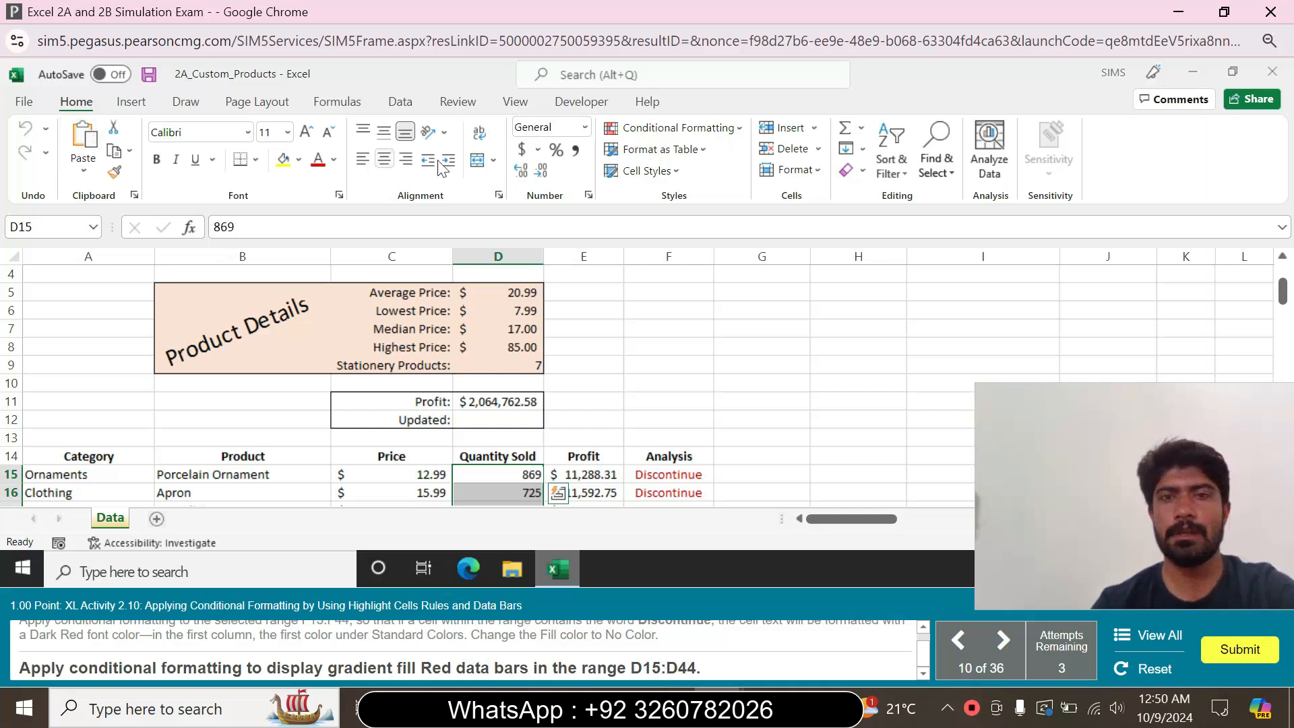
pyautogui.click(726, 143)
pyautogui.moveTo(712, 243)
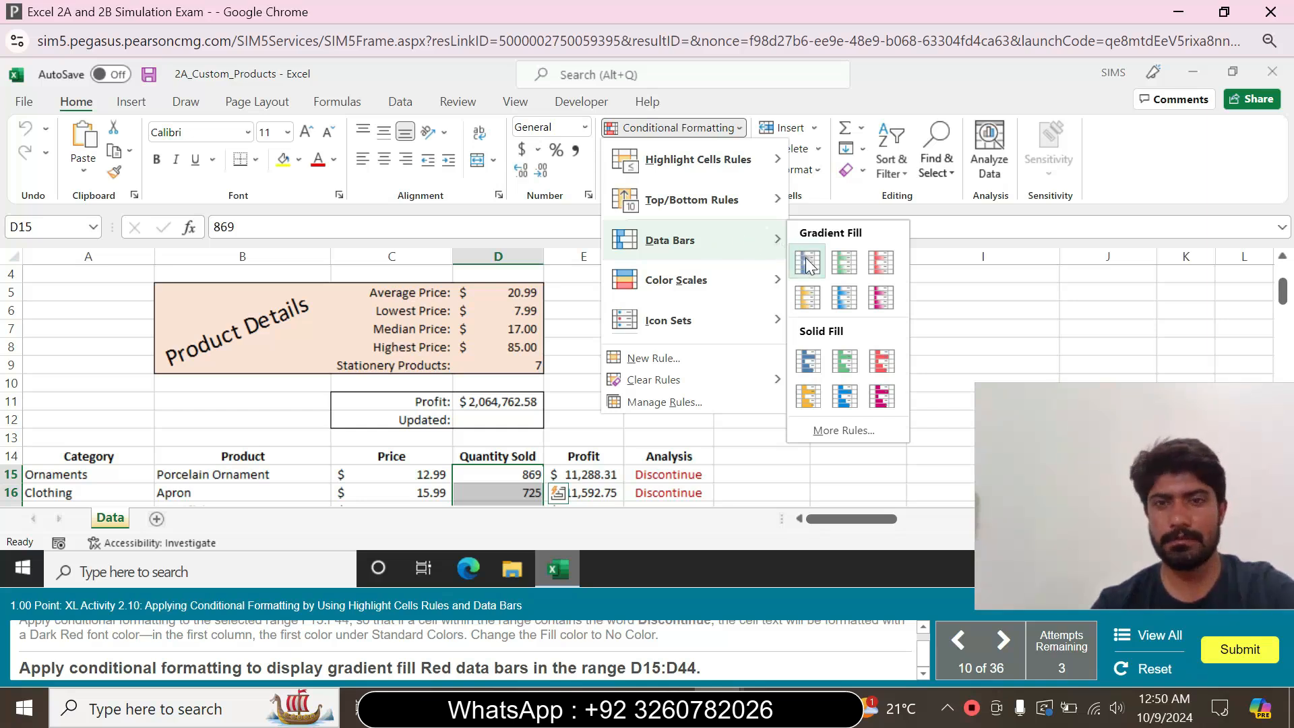
pyautogui.click(880, 269)
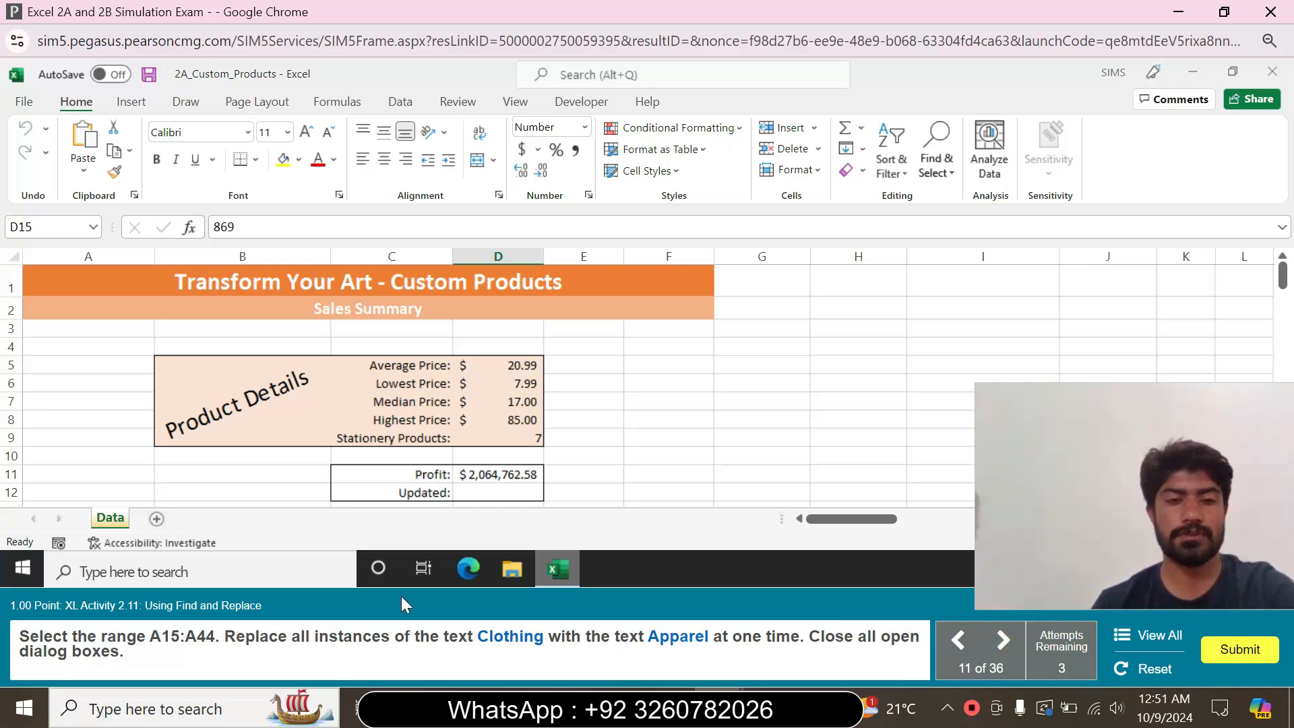
# Select the Category range A15:A44
pyautogui.click(40, 227)
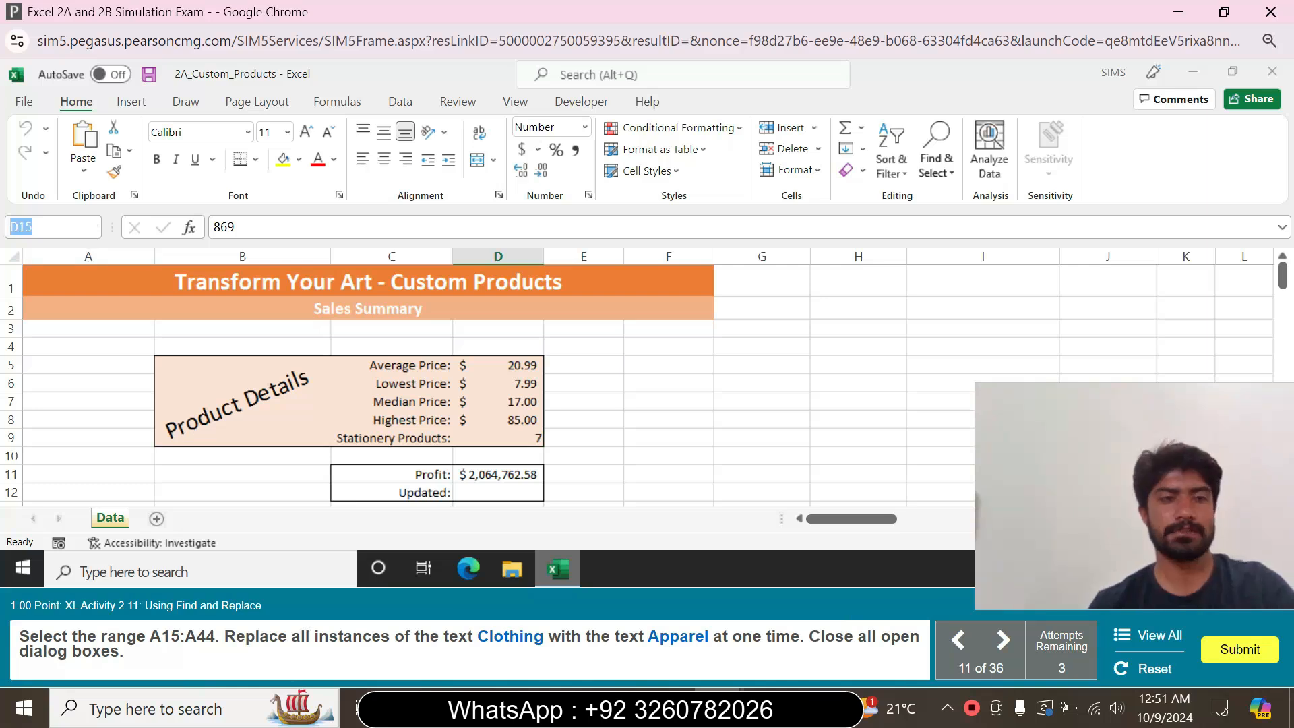
pyautogui.write('A15:A44')
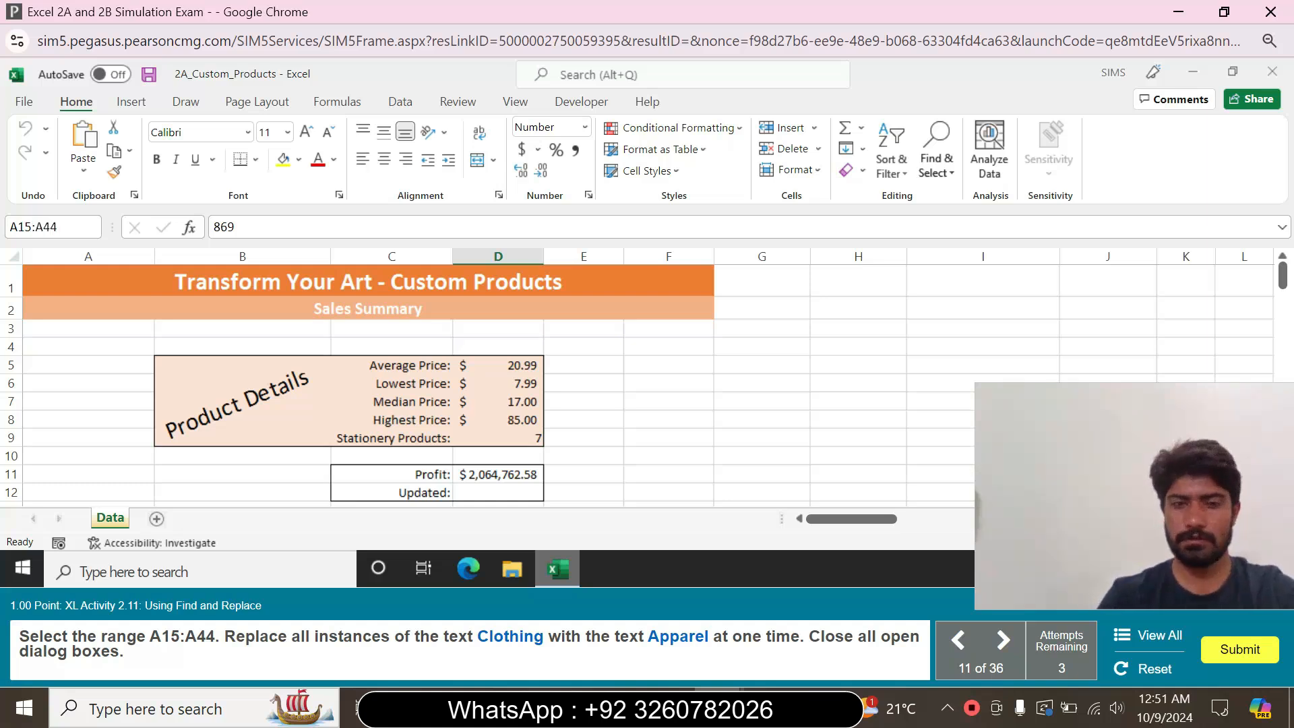
pyautogui.press('Return')
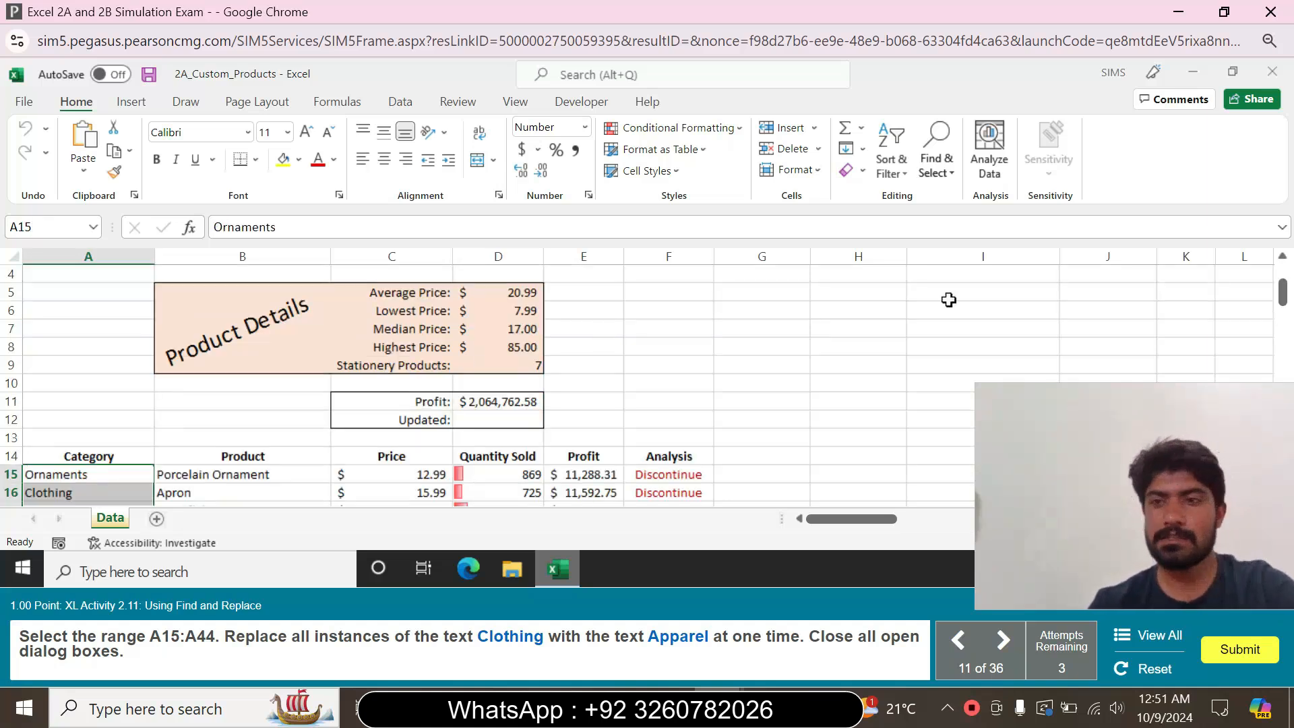
pyautogui.moveTo(1283, 290); pyautogui.dragTo(1283, 348)
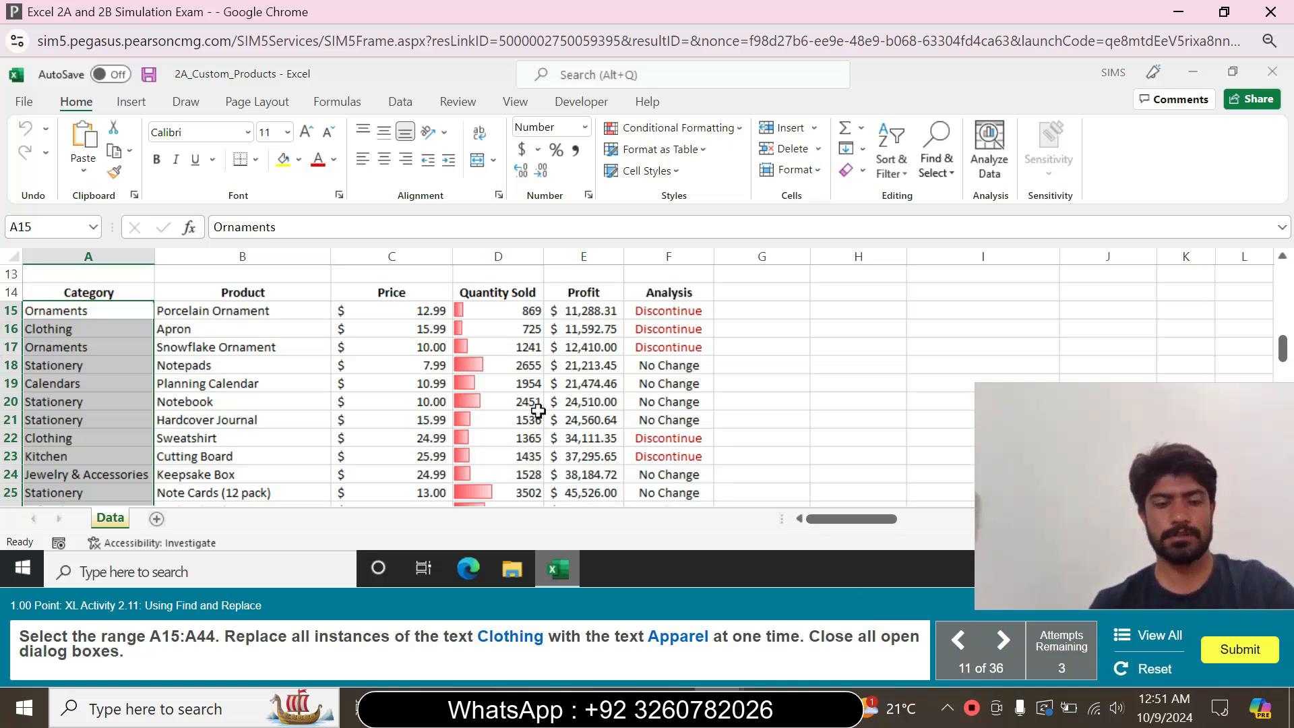
# Replace all instances of Clothing with Apparel in the Category column at one time, and close all open dialogs
pyautogui.hotkey('ctrl', 'f')
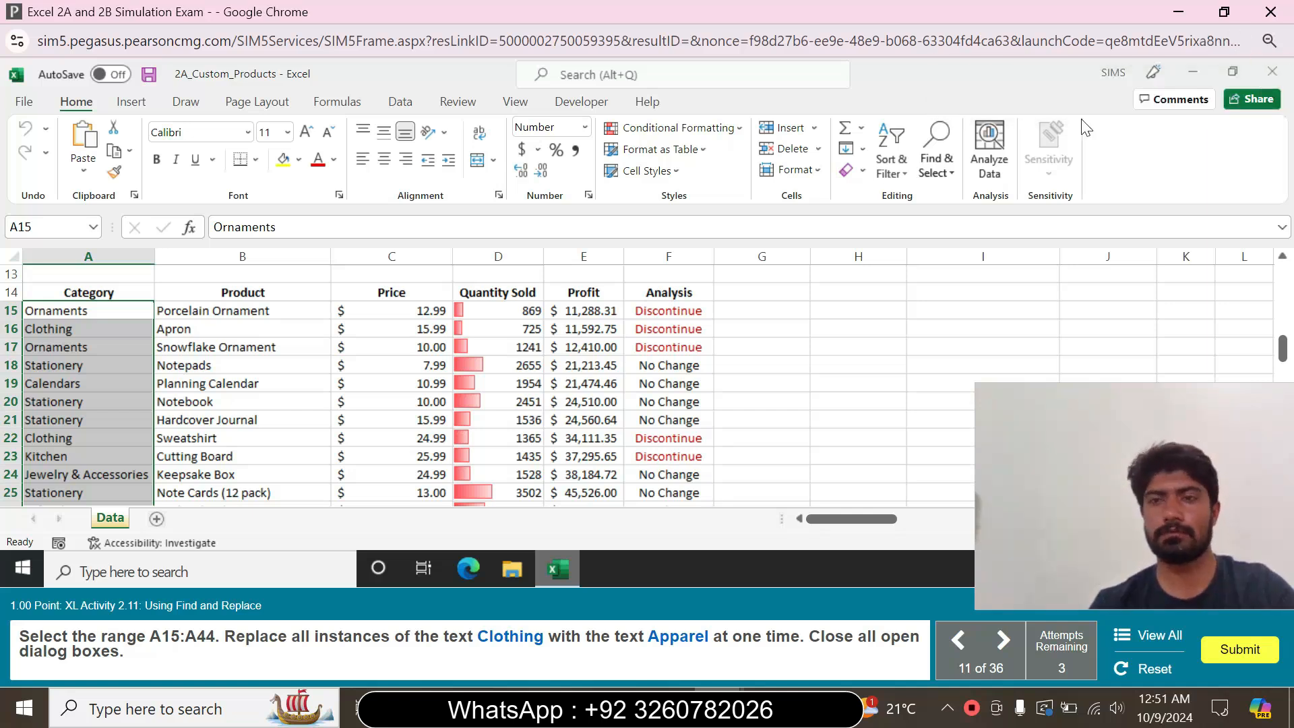
pyautogui.click(78, 328)
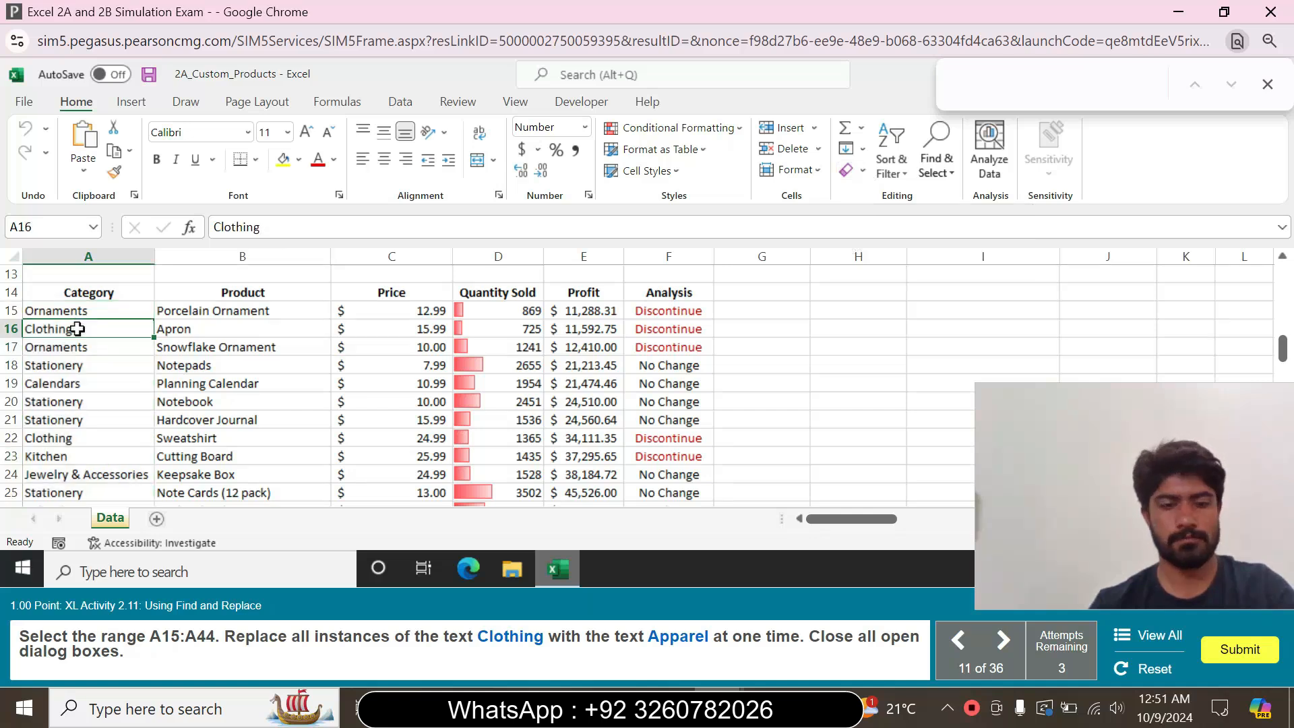
pyautogui.hotkey('ctrl', 'f')
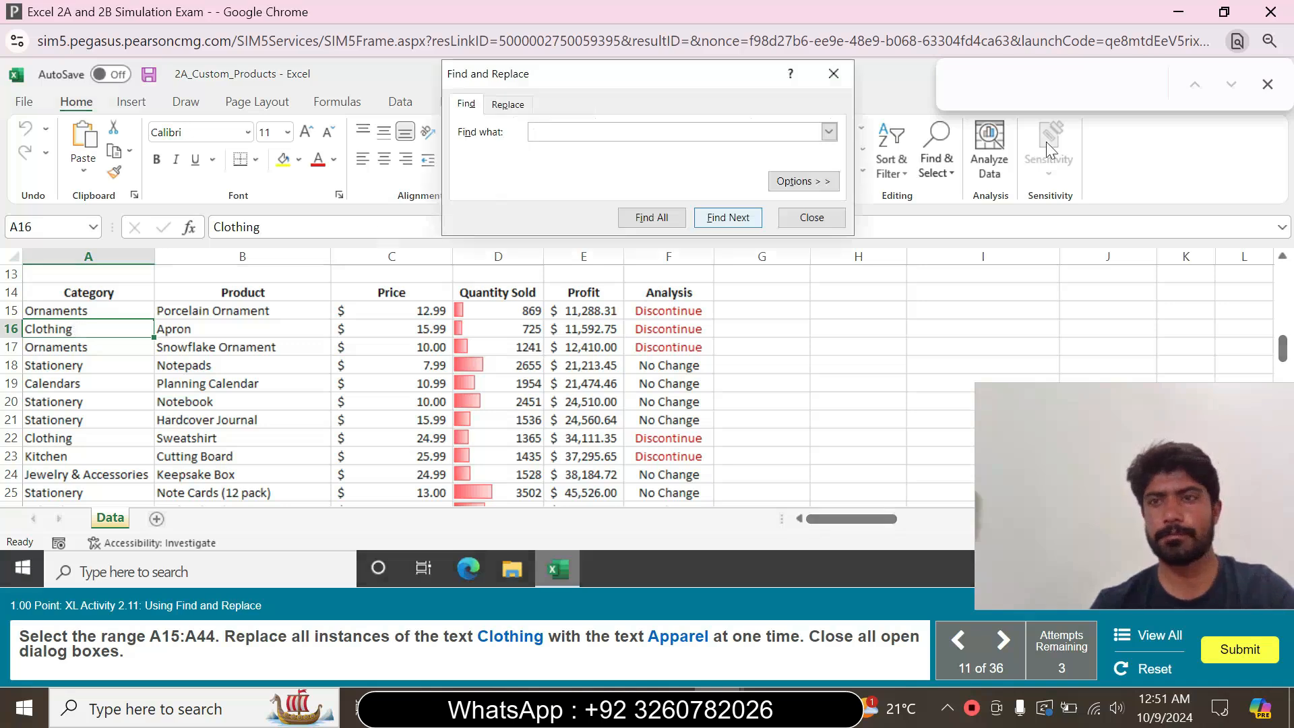
pyautogui.click(1267, 84)
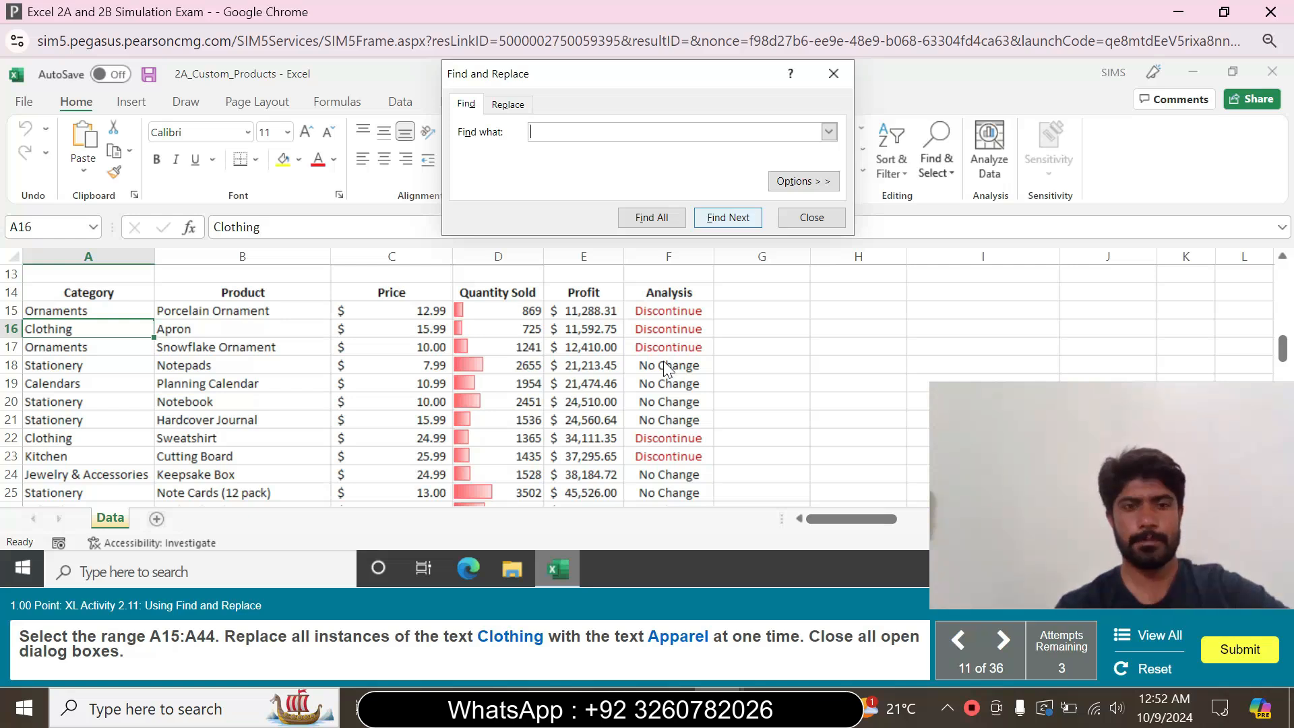
pyautogui.write('C')
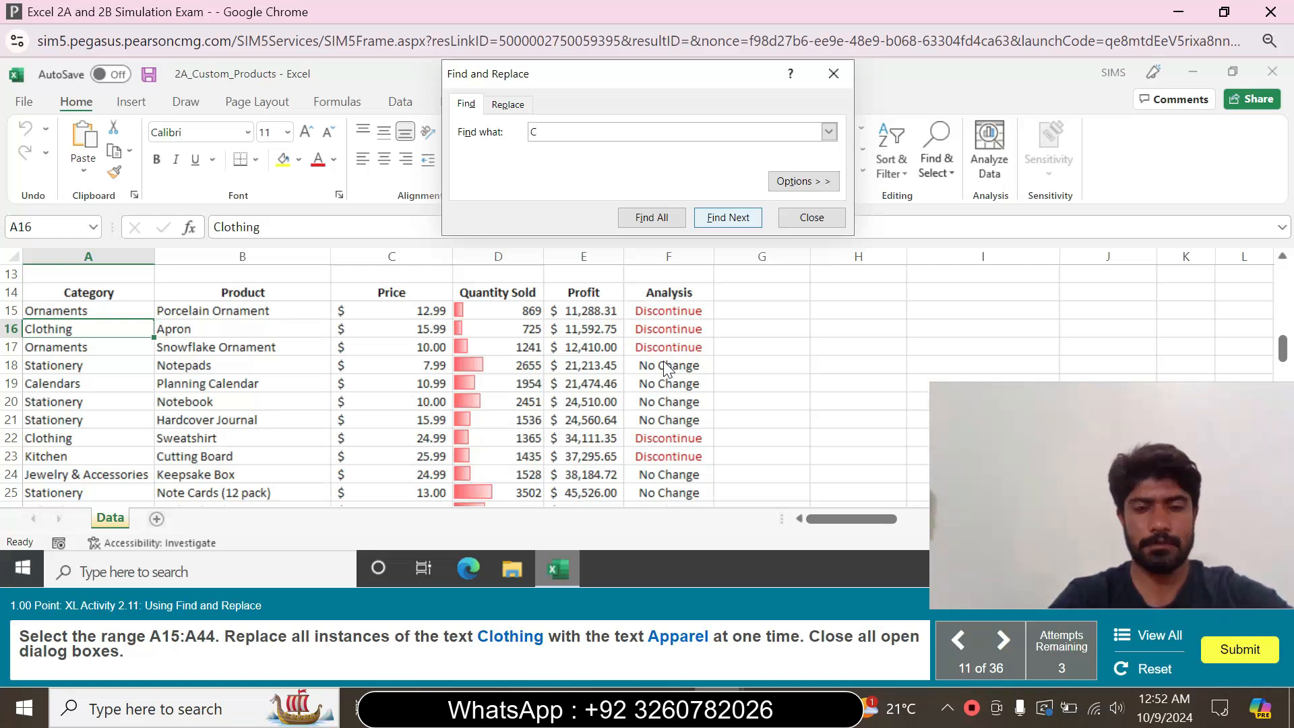
pyautogui.write('lothing')
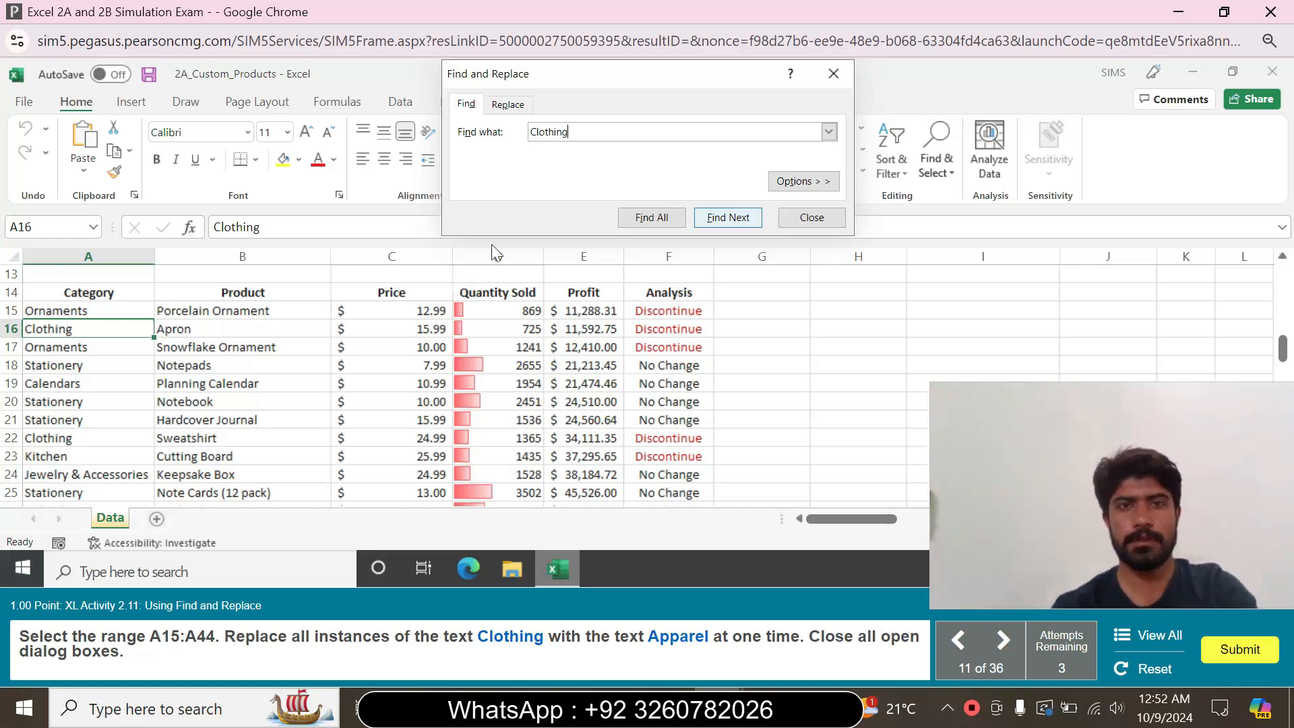
pyautogui.click(509, 108)
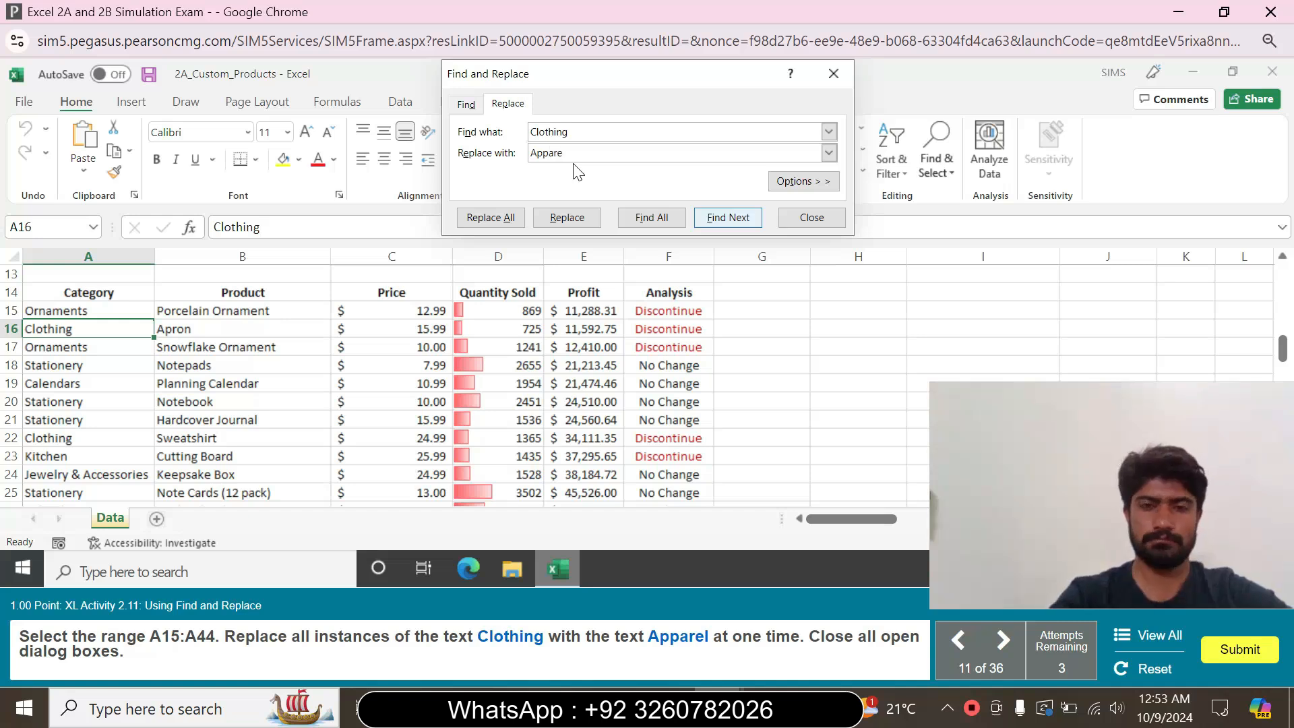
pyautogui.click(496, 217)
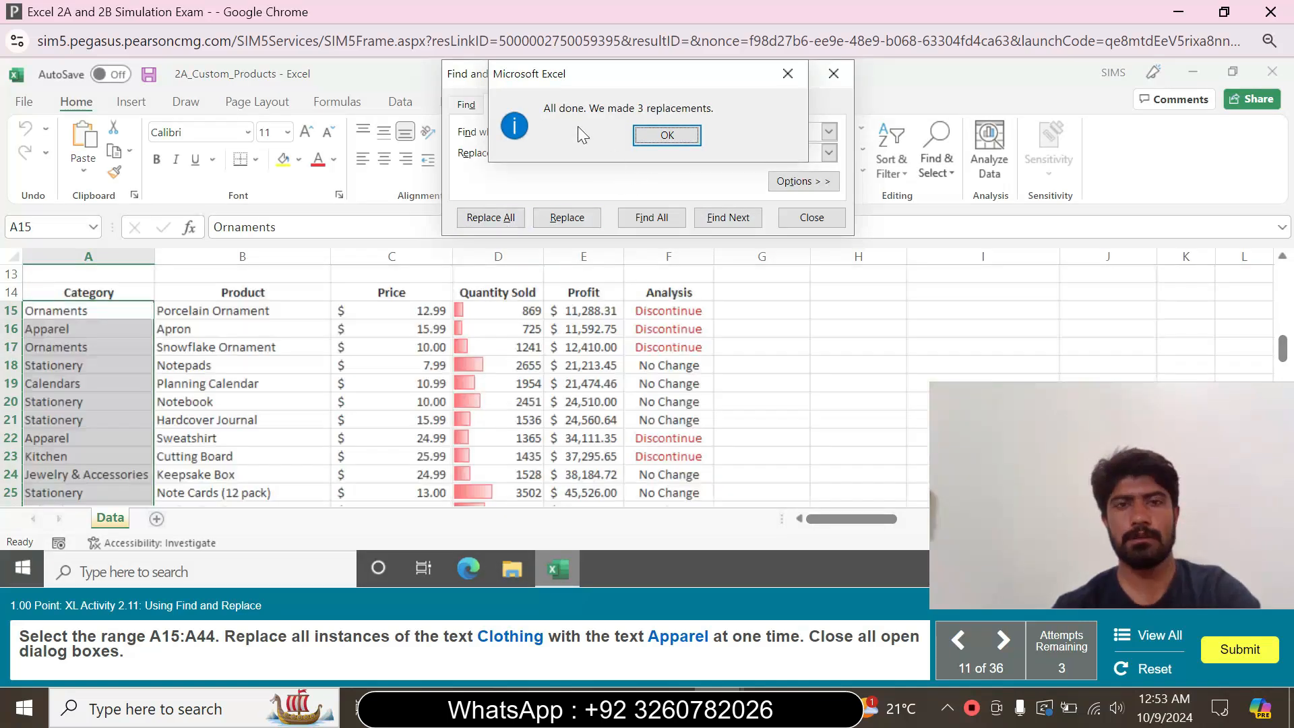
pyautogui.click(673, 136)
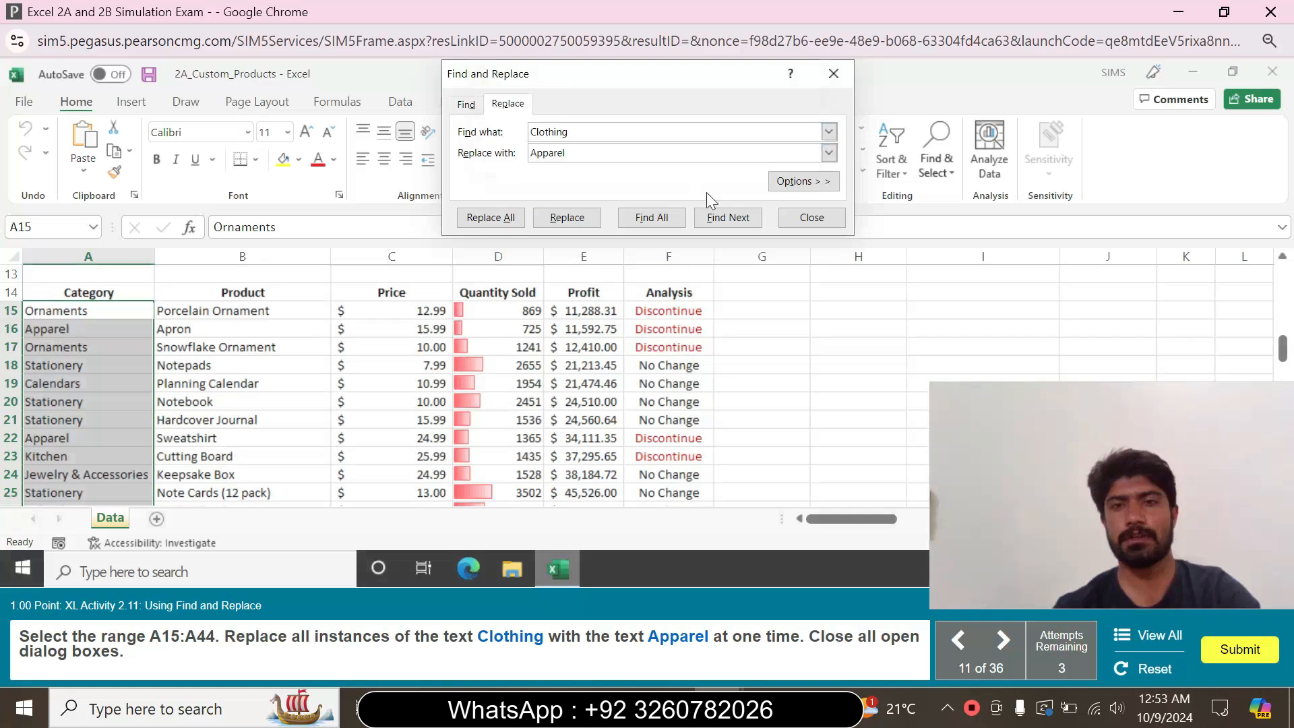
pyautogui.click(827, 216)
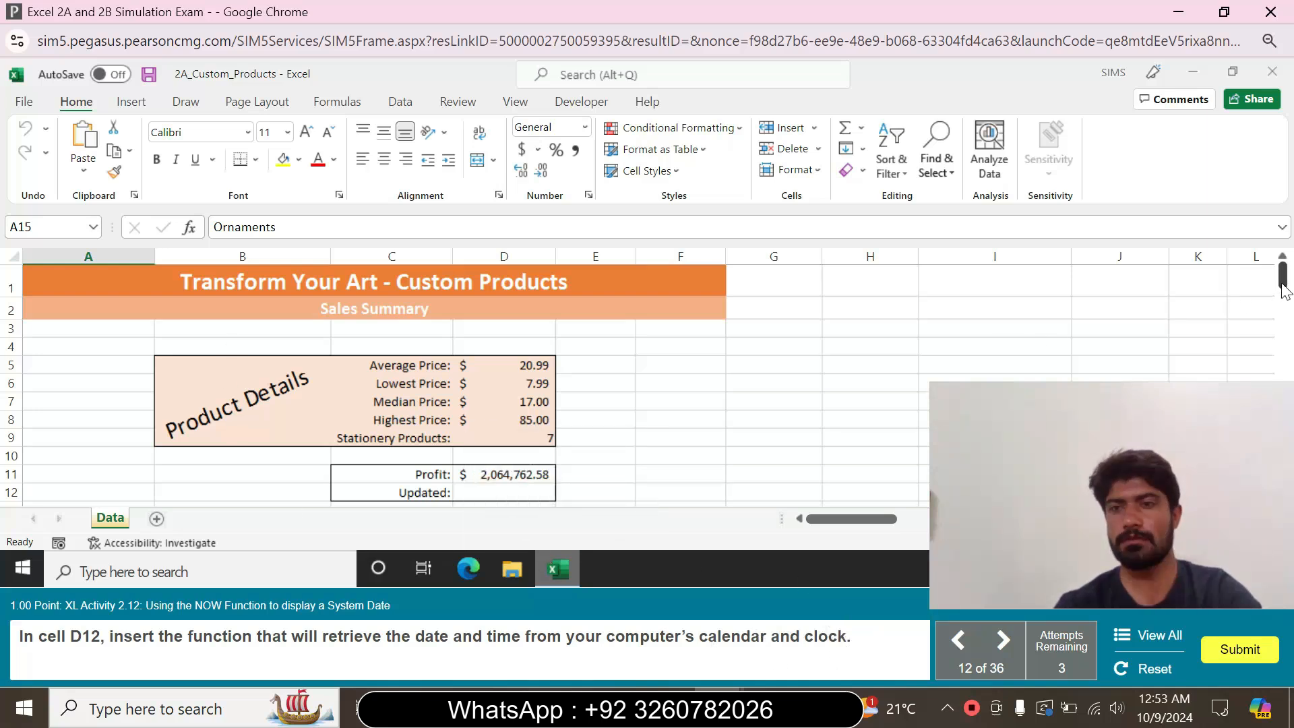
# Enter the NOW function in cell D12 beside the Updated label
pyautogui.scroll(-1, 1233, 283)
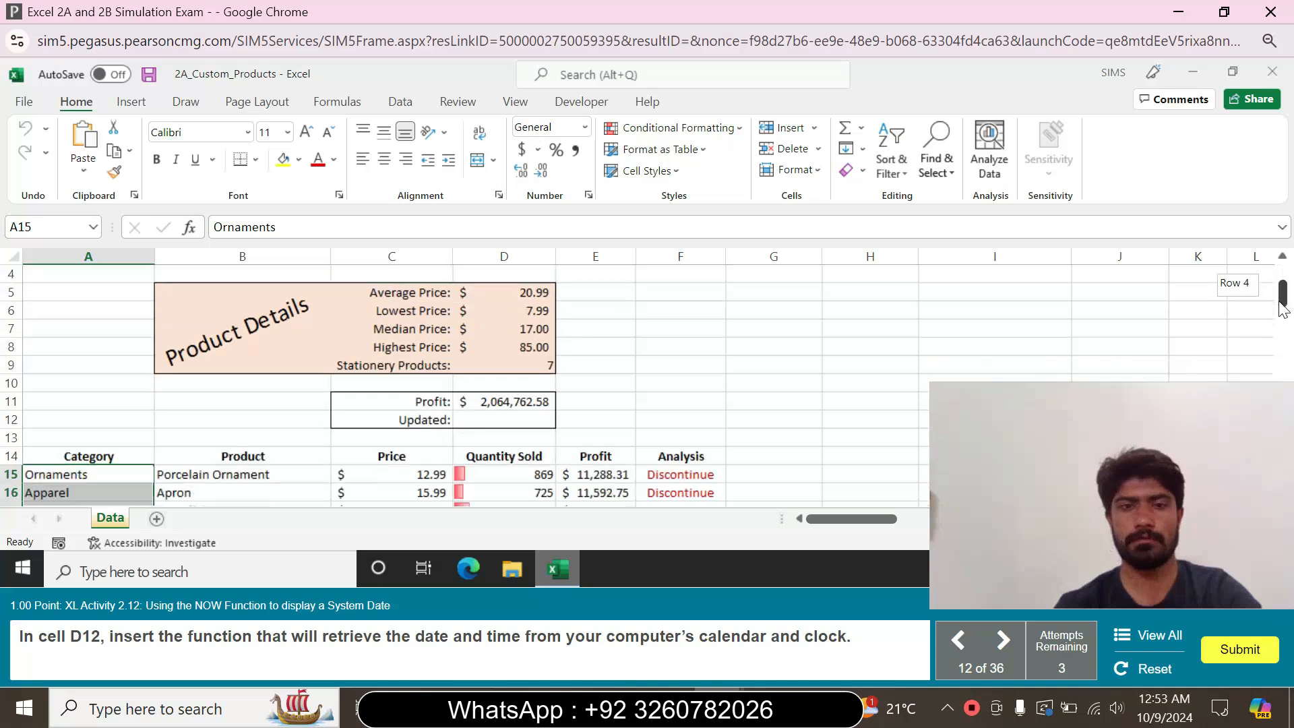
pyautogui.click(504, 422)
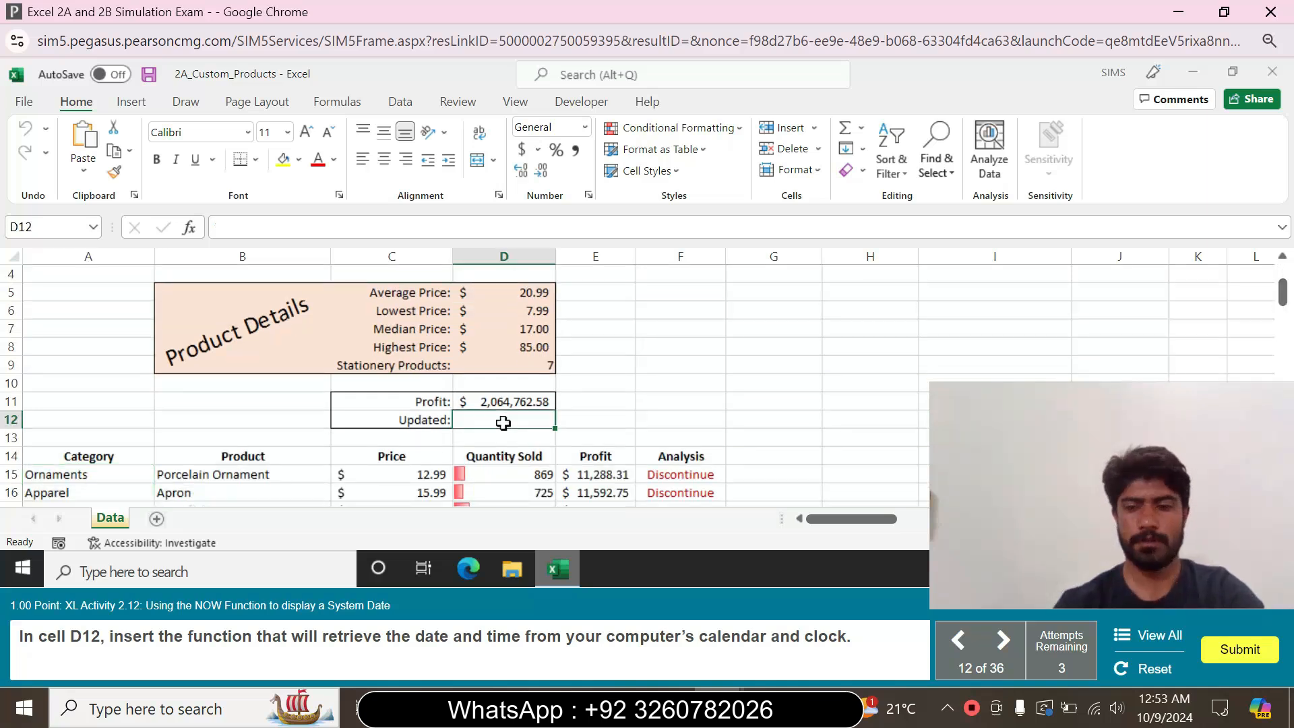
pyautogui.write('=')
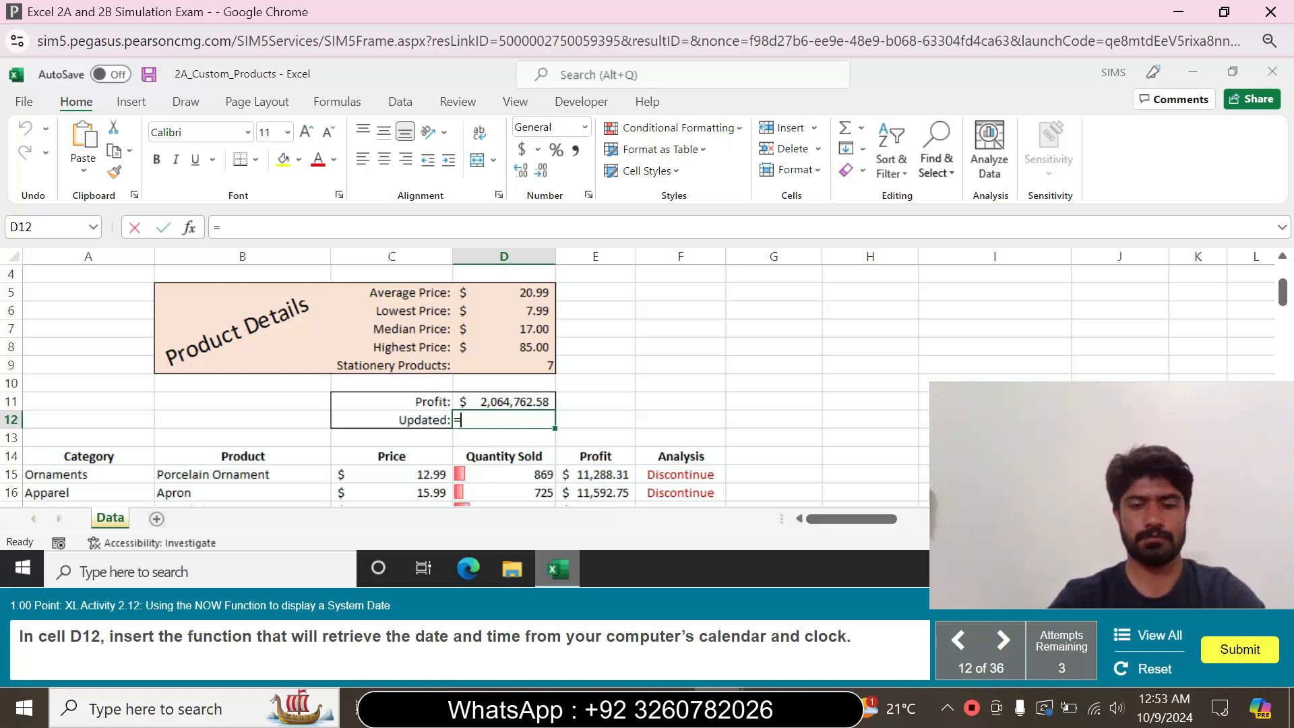
pyautogui.write('now')
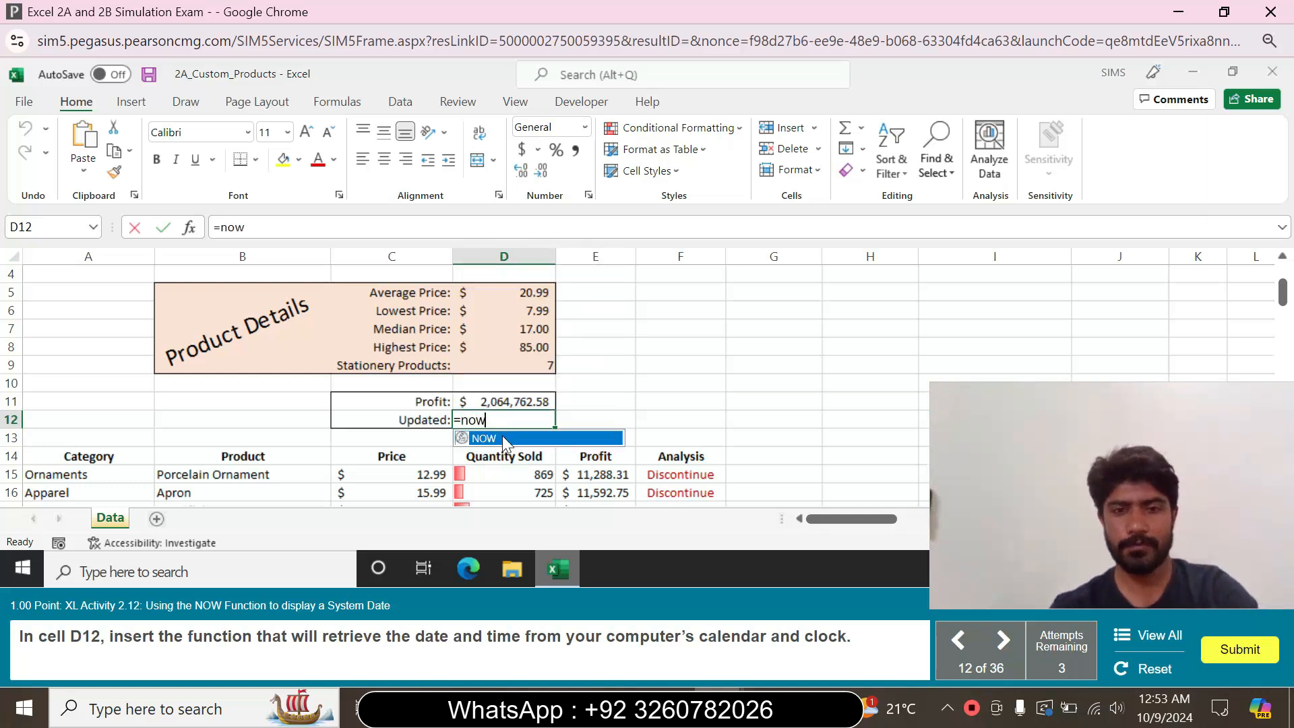
pyautogui.doubleClick(503, 439)
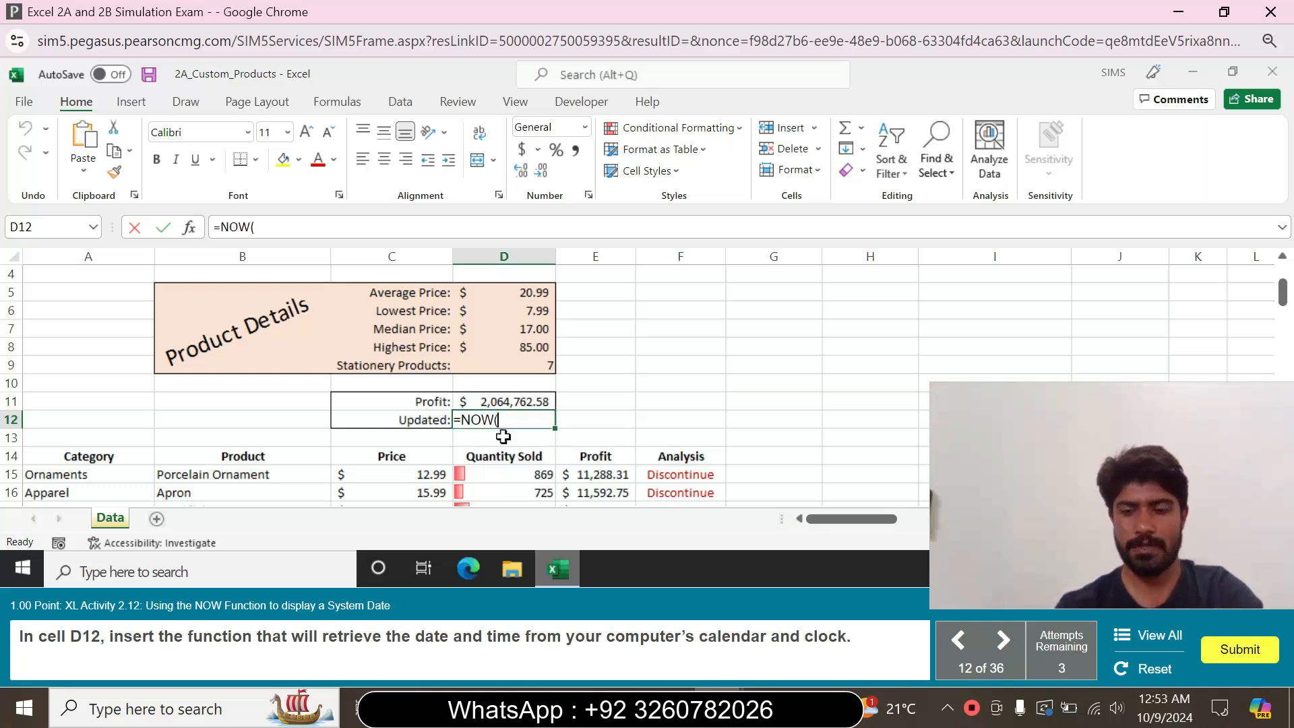
pyautogui.press('Return')
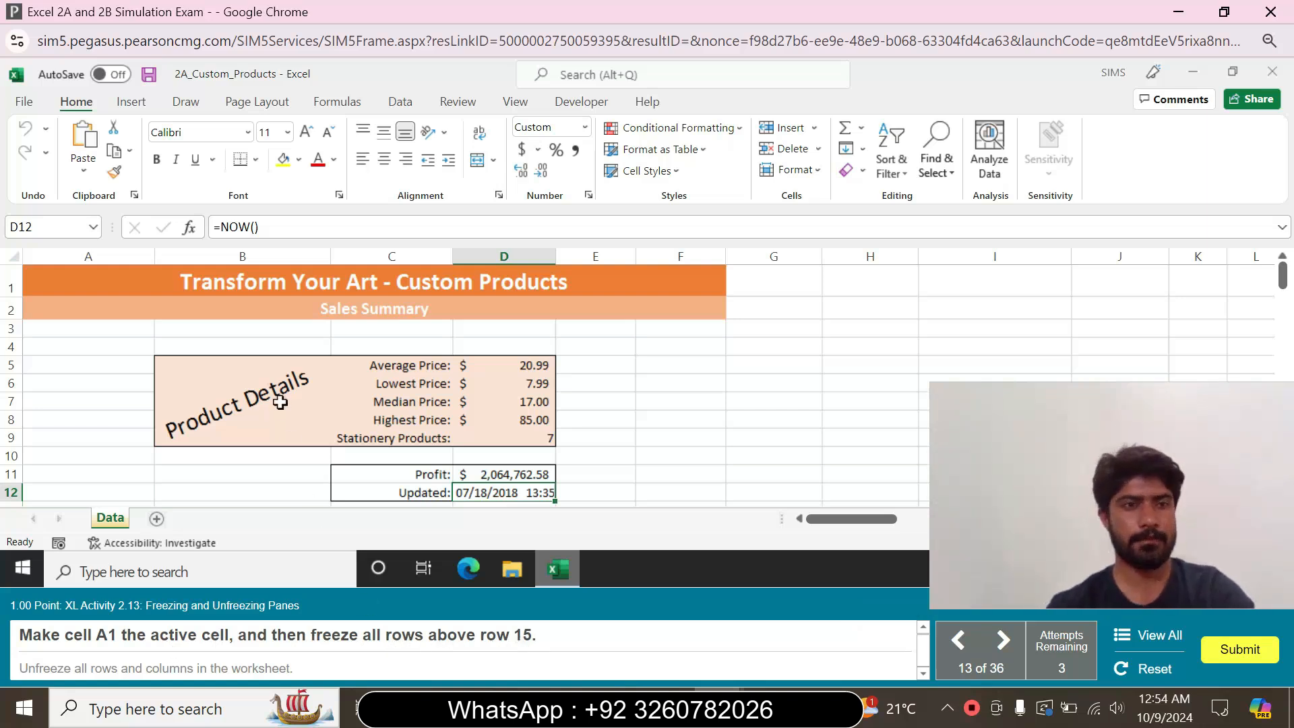
# Starting from cell A1, freeze all rows above row 15, and unfreeze all rows and columns in the worksheet
pyautogui.click(93, 281)
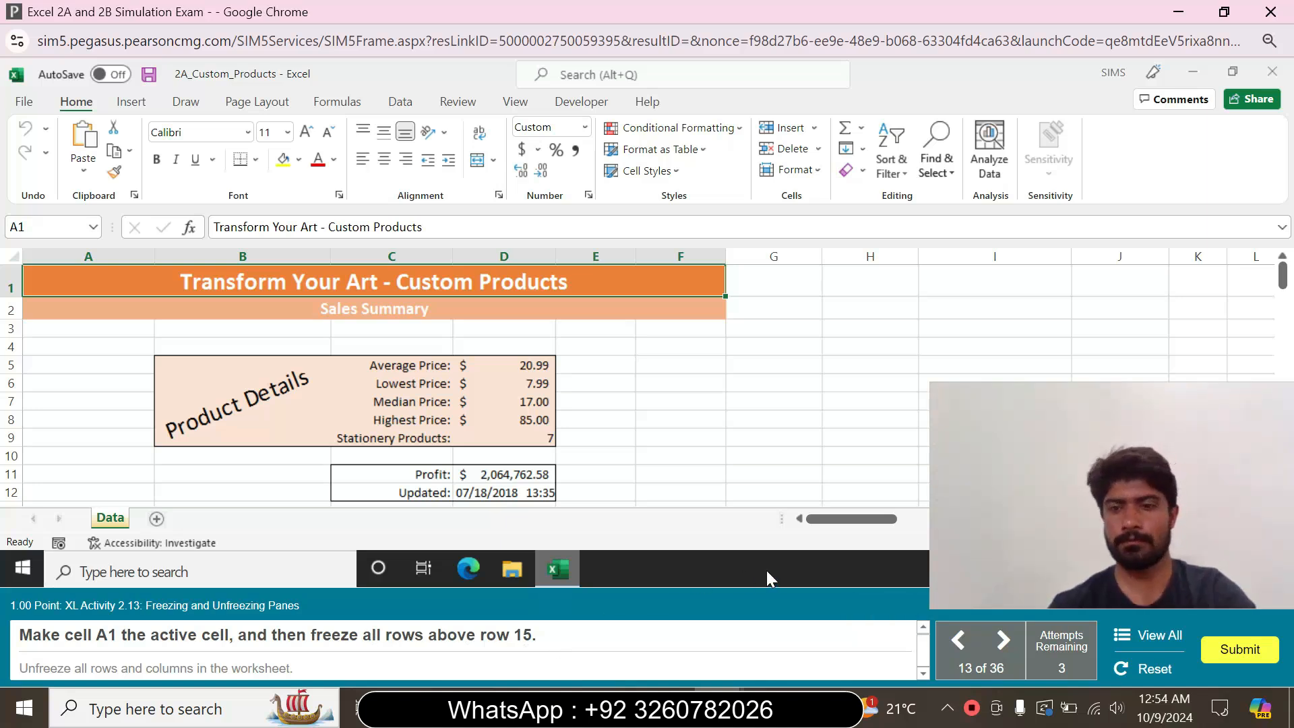
pyautogui.moveTo(1282, 283)
pyautogui.mouseDown()
pyautogui.moveTo(1287, 319)
pyautogui.moveTo(1287, 300)
pyautogui.mouseUp()
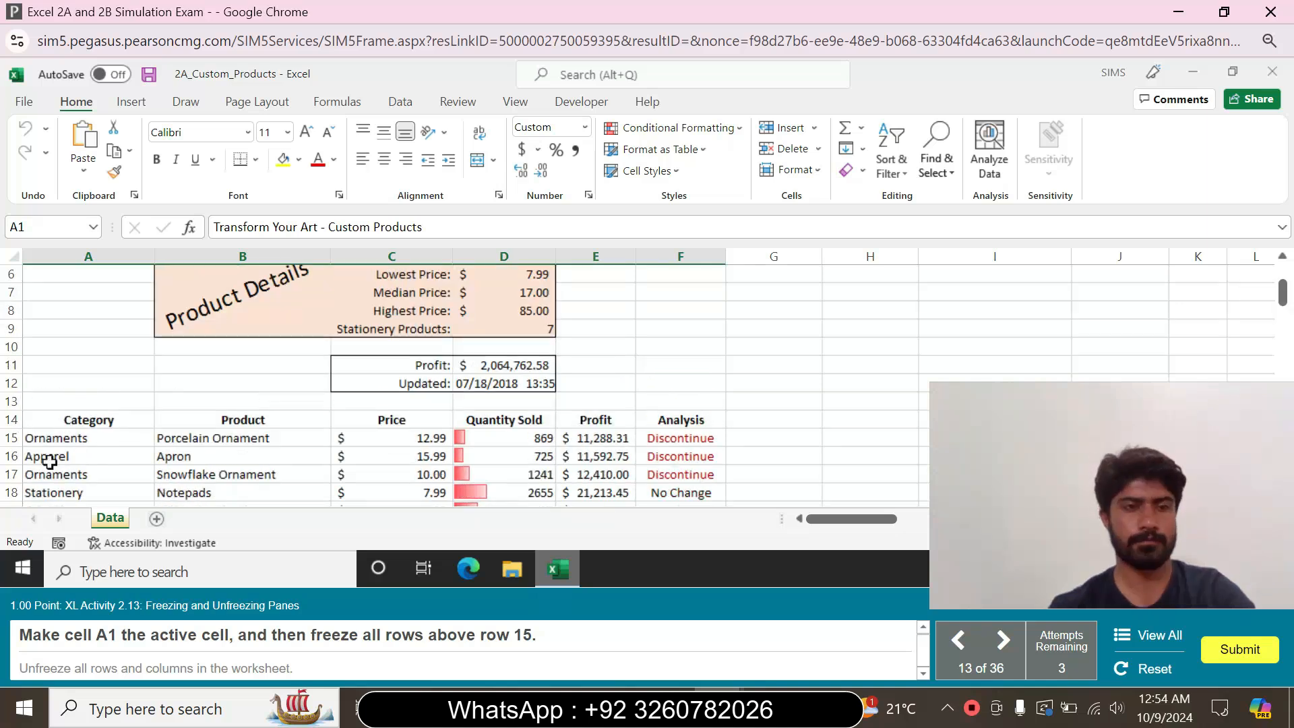
pyautogui.click(12, 438)
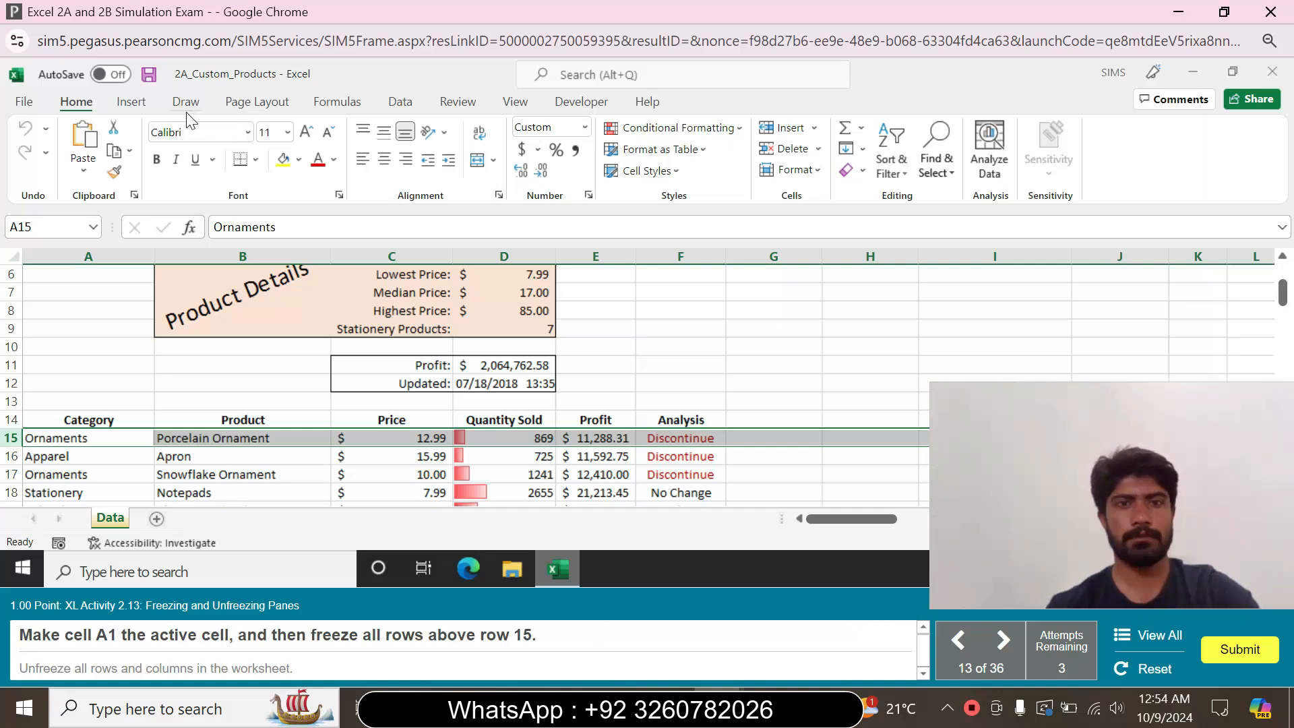
pyautogui.click(515, 102)
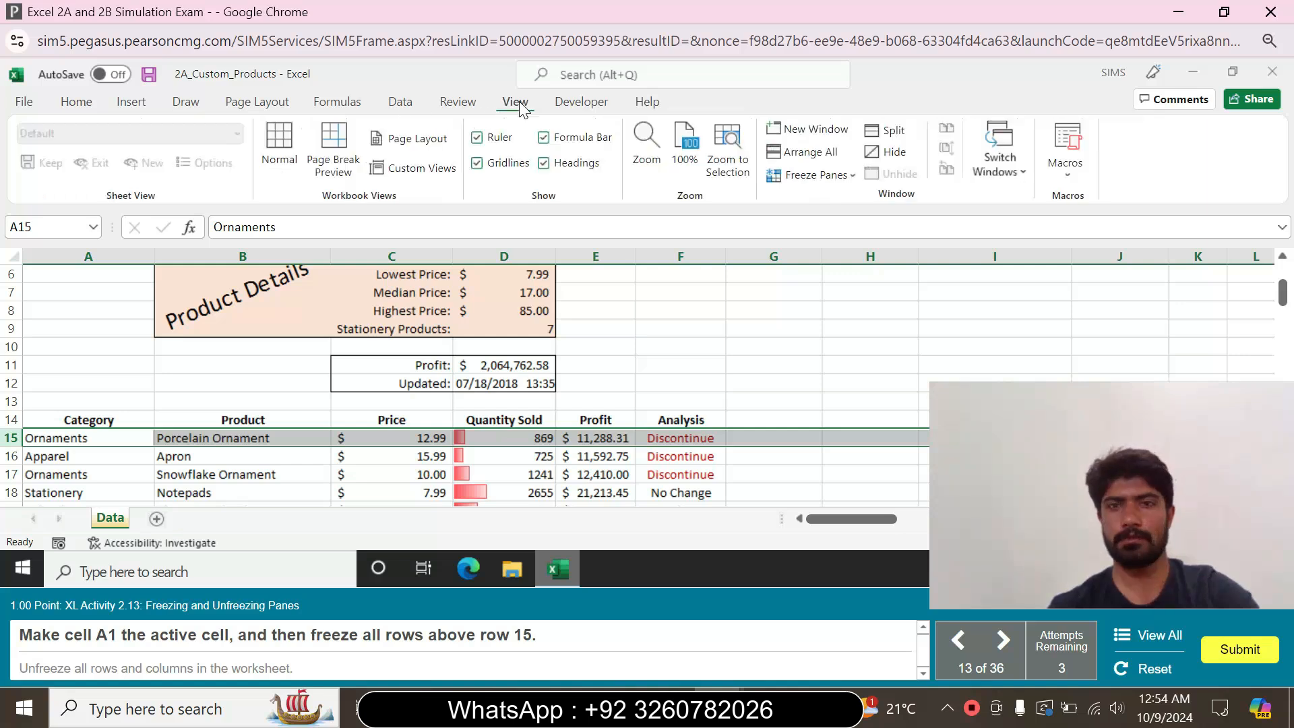
pyautogui.click(854, 175)
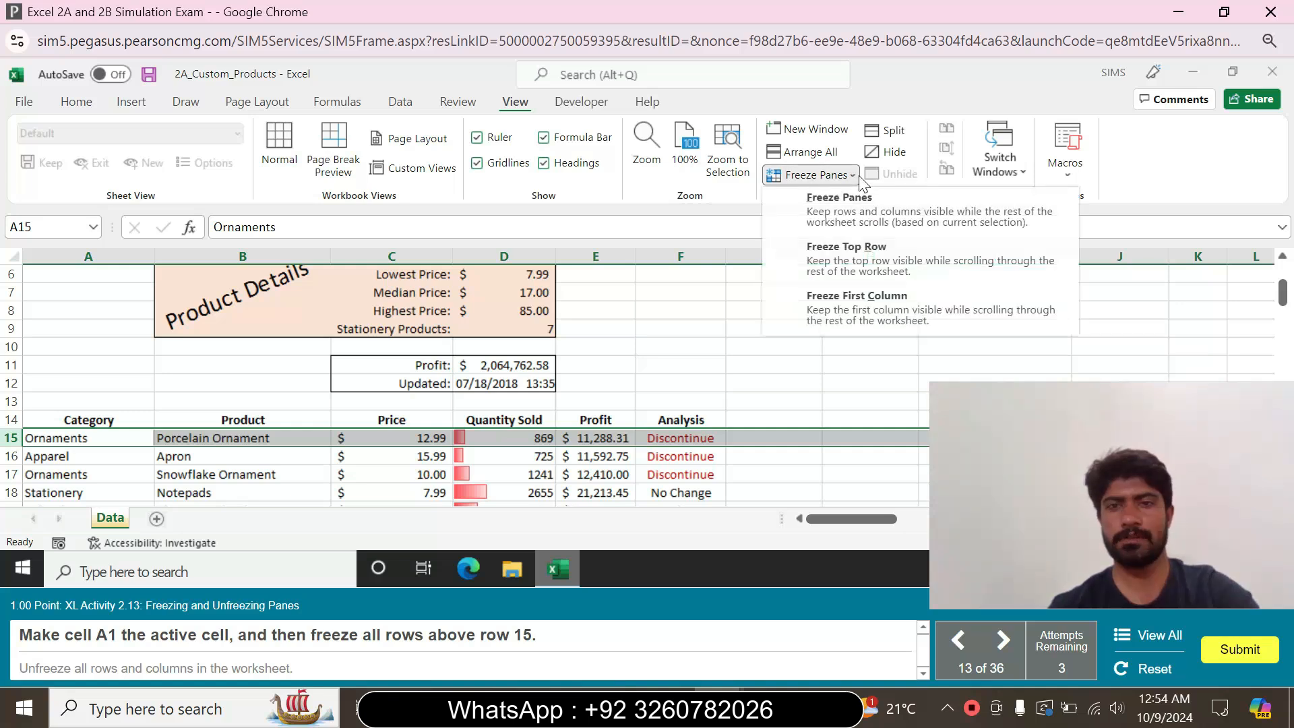
pyautogui.click(872, 224)
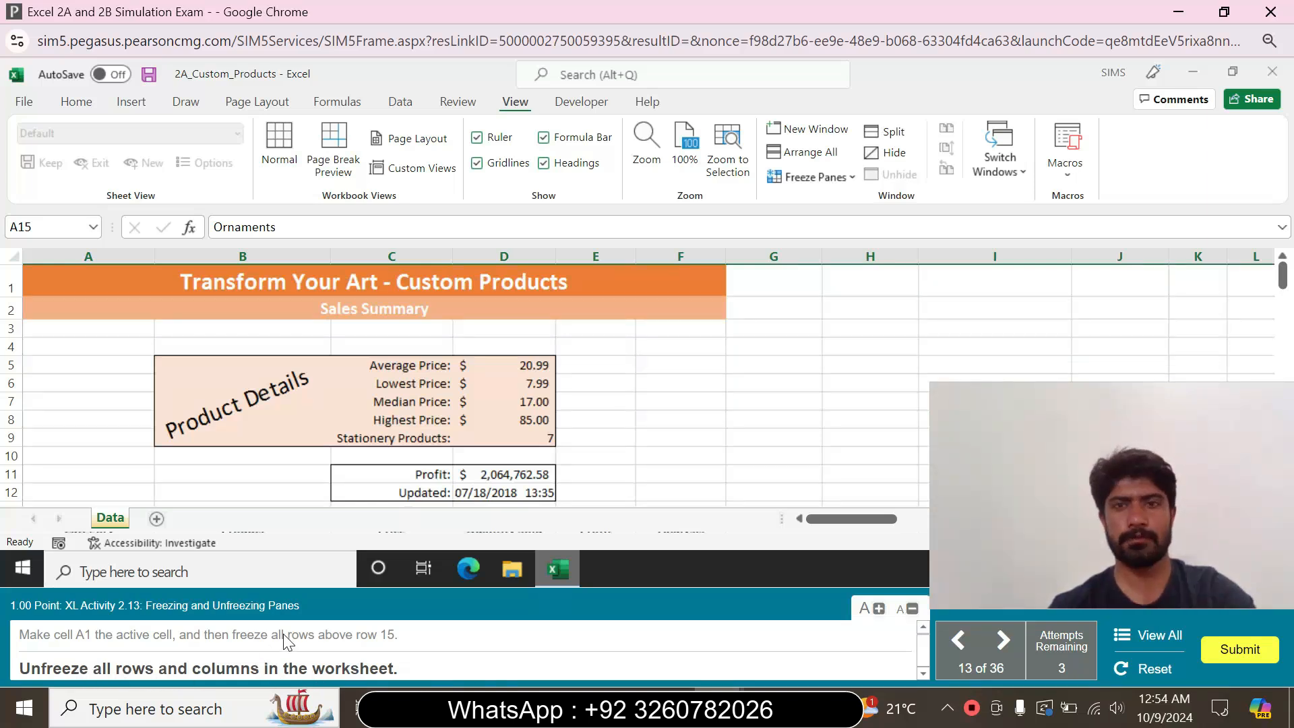
pyautogui.click(847, 177)
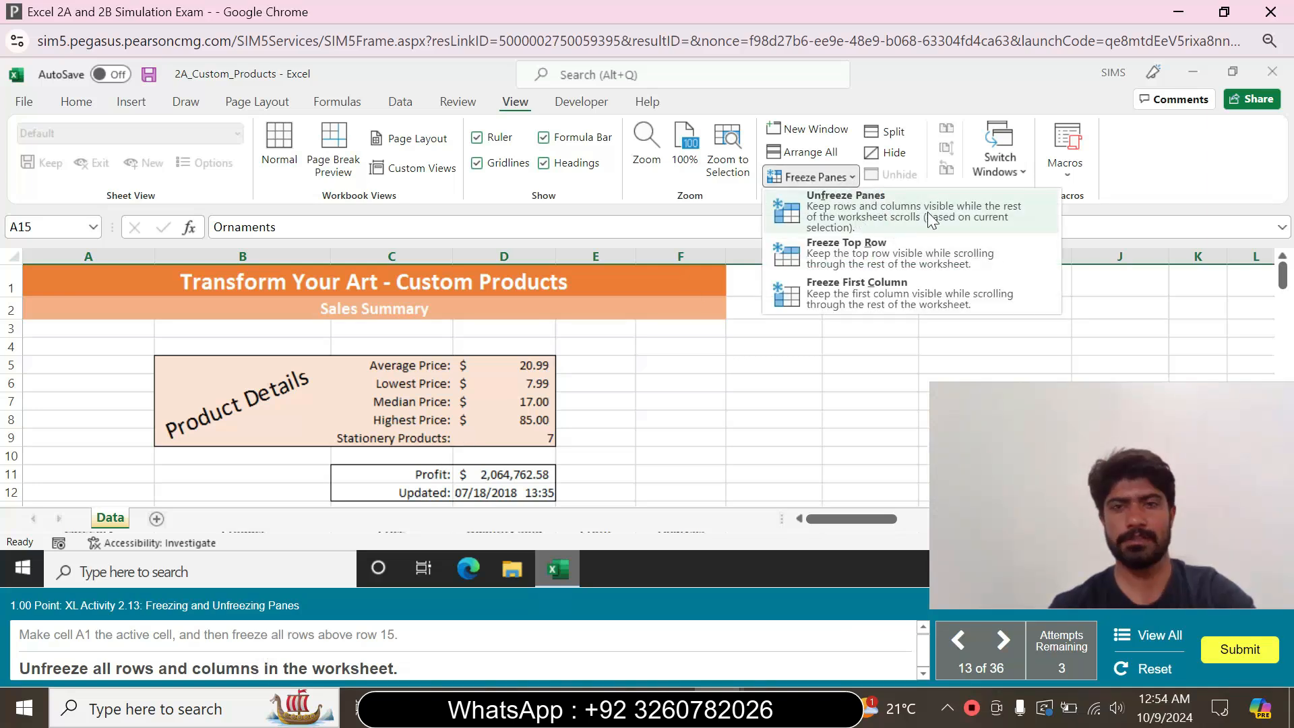
pyautogui.click(894, 221)
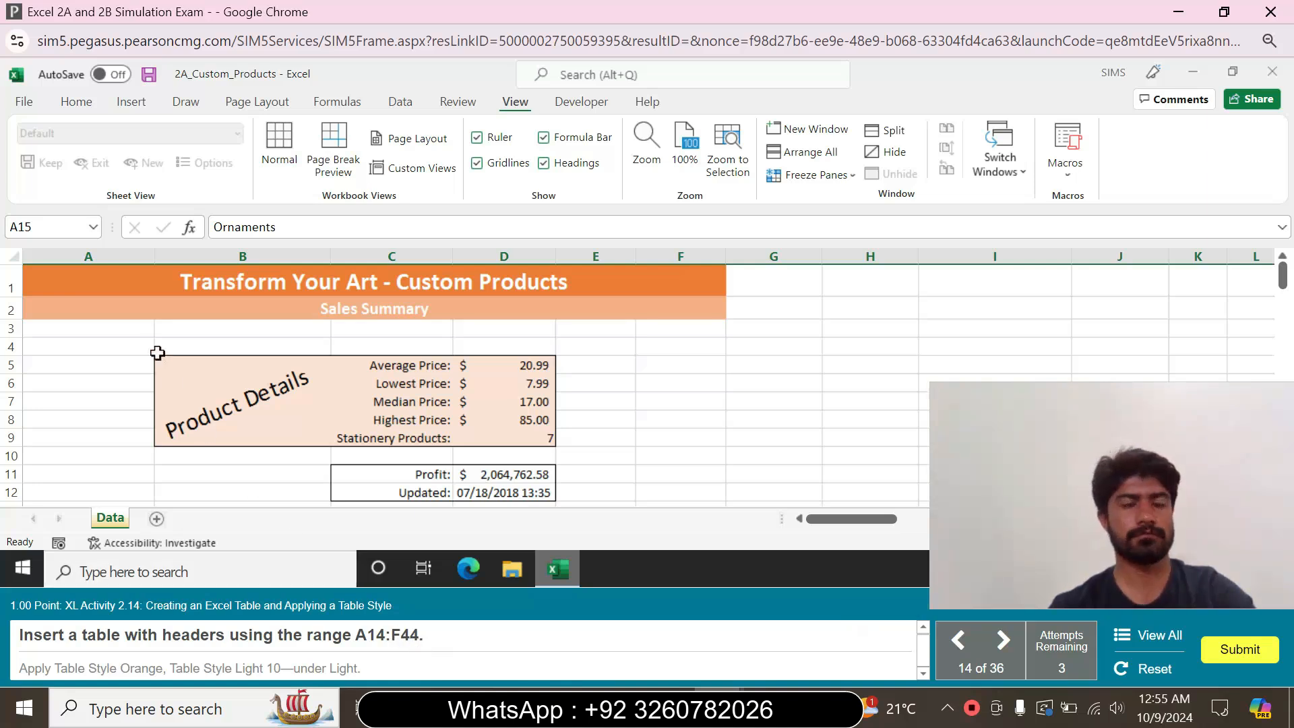
# Insert a table with headers from the range A14:F44 and apply the style Orange, Table Style Light 10
pyautogui.click(27, 226)
pyautogui.write('A')
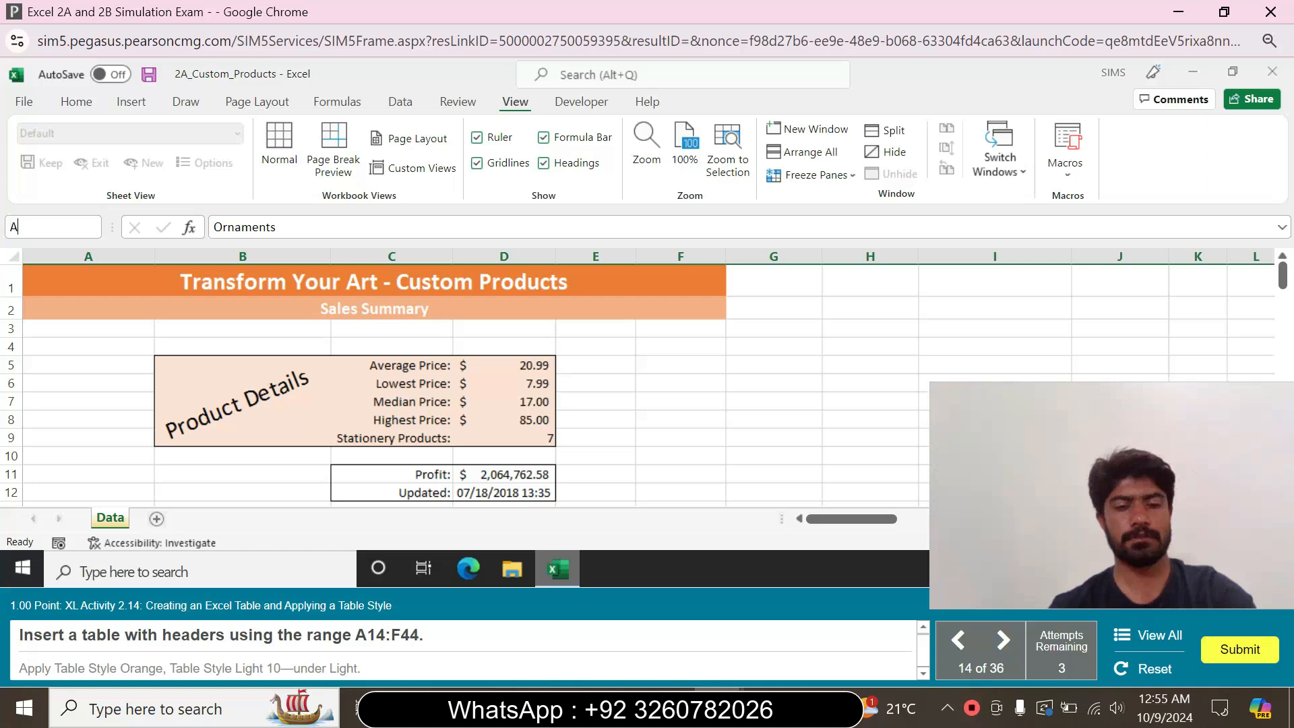
pyautogui.write('14:')
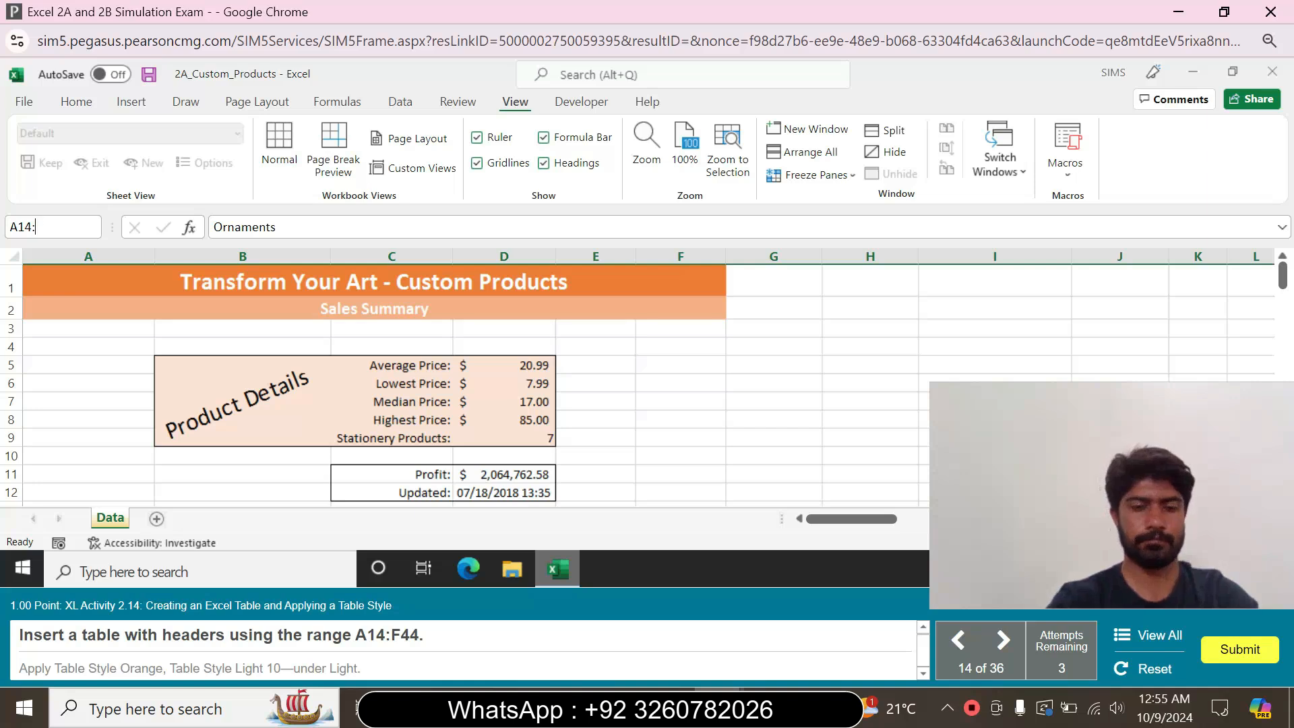
pyautogui.write('F44')
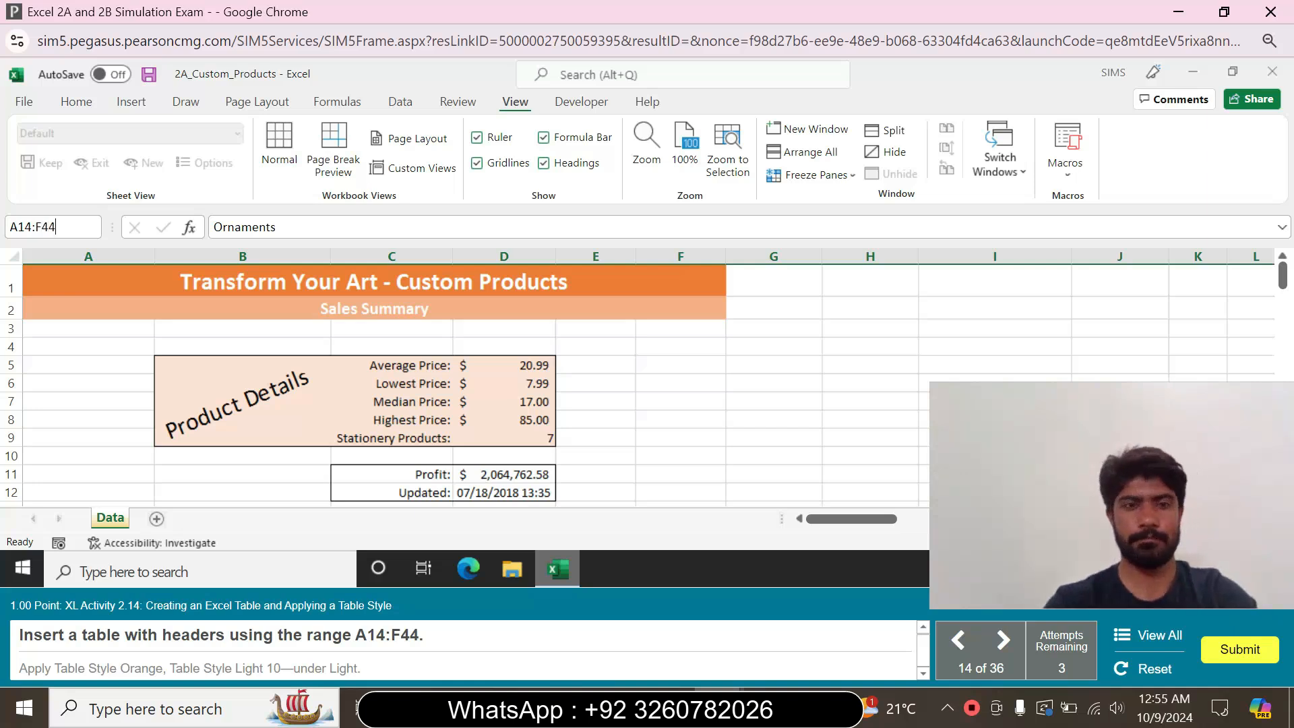
pyautogui.press('Return')
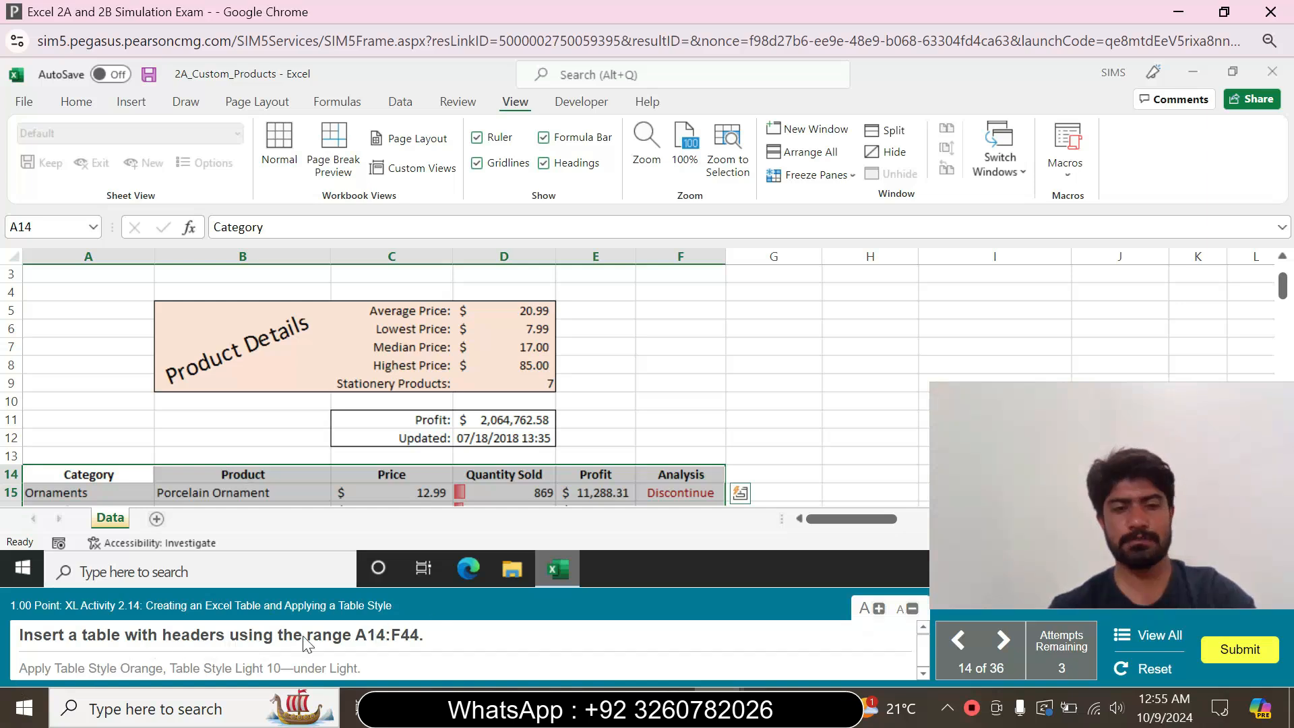
pyautogui.click(121, 102)
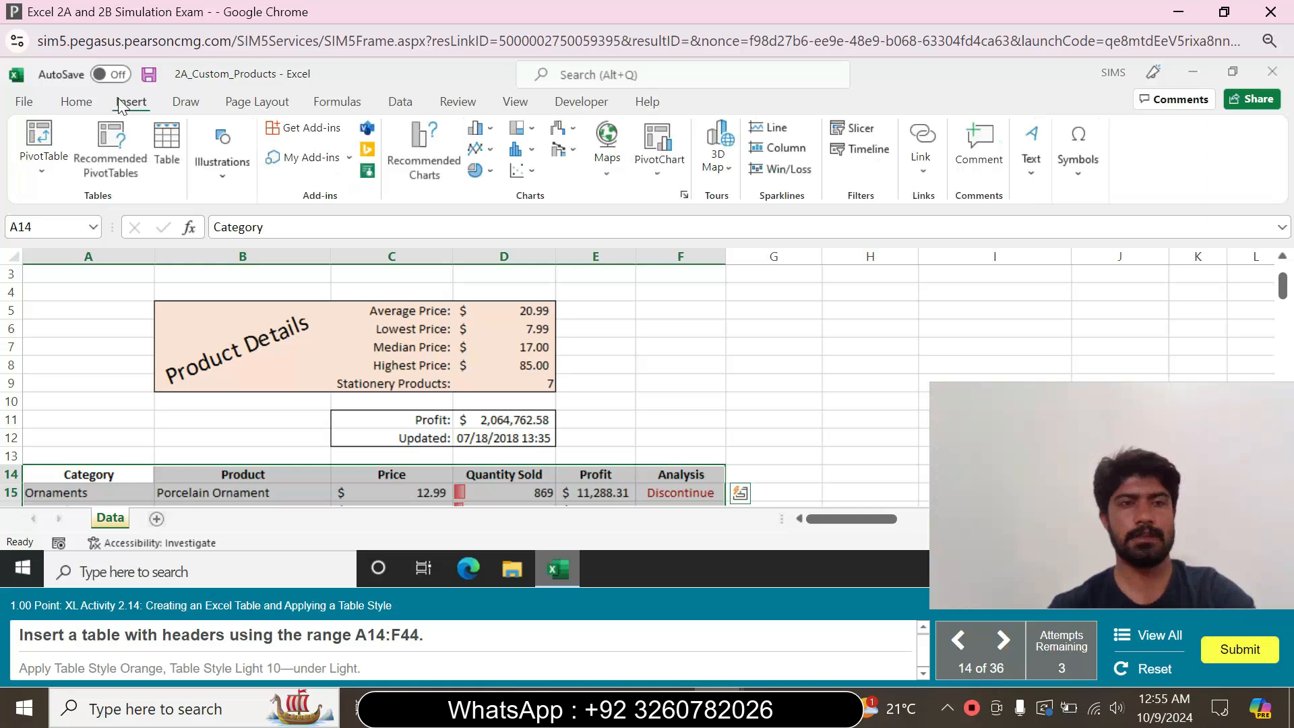
pyautogui.click(169, 151)
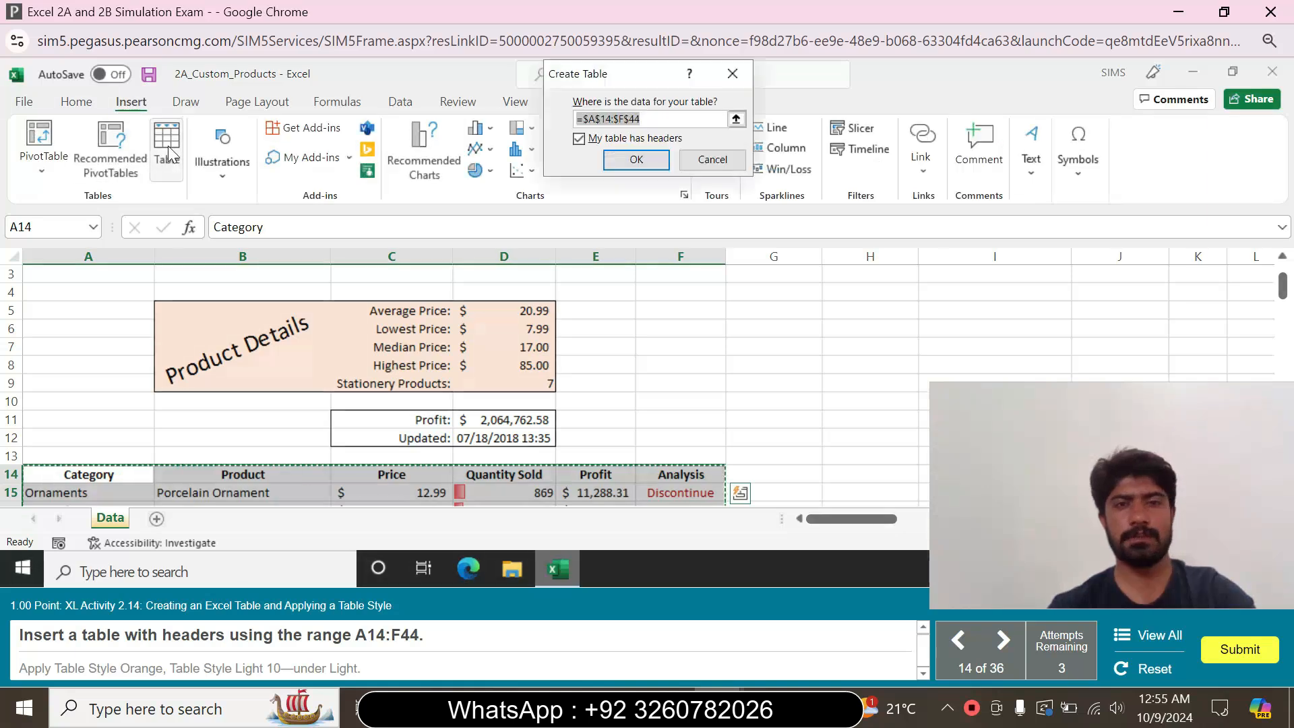
pyautogui.click(648, 158)
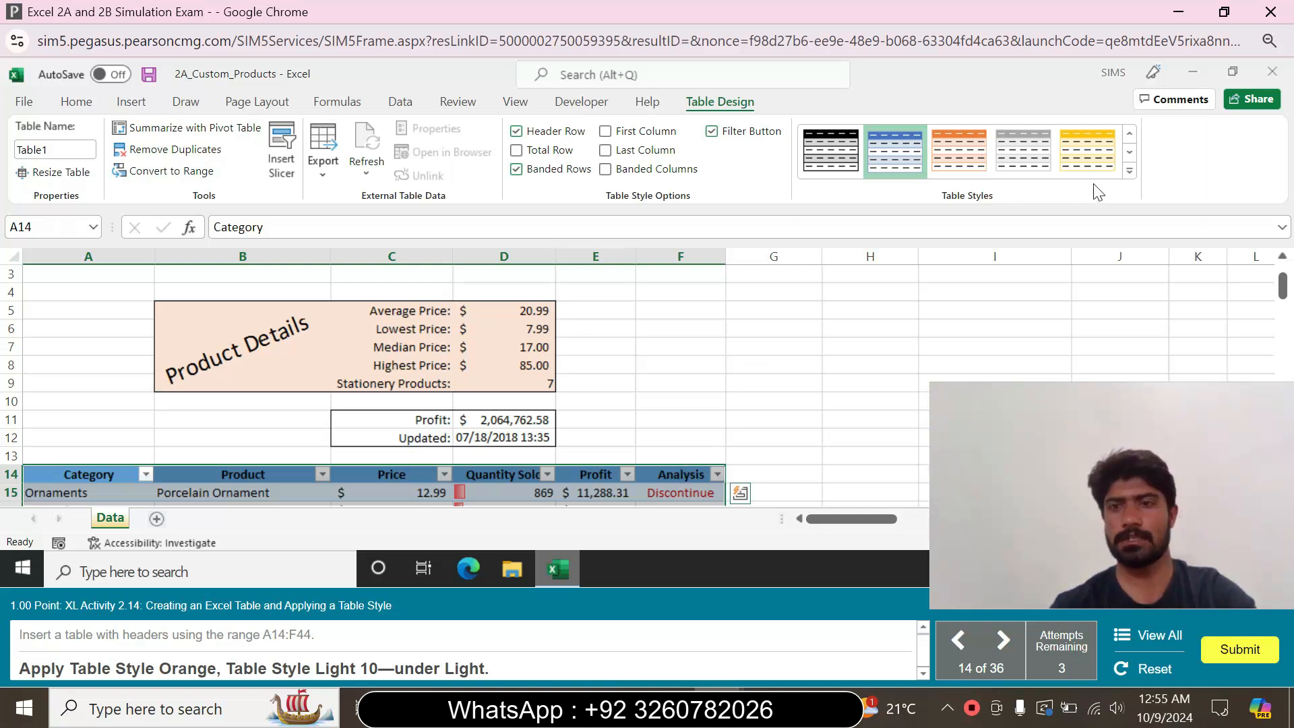
pyautogui.click(1129, 172)
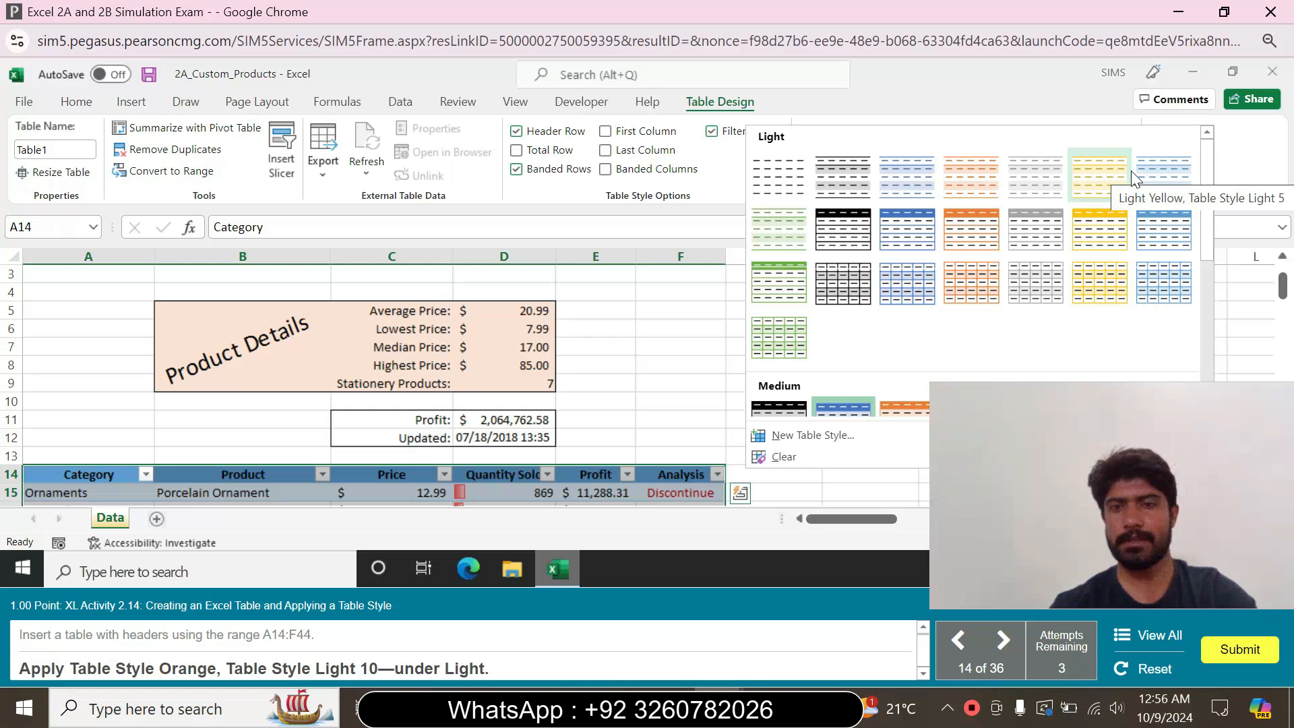
pyautogui.click(972, 245)
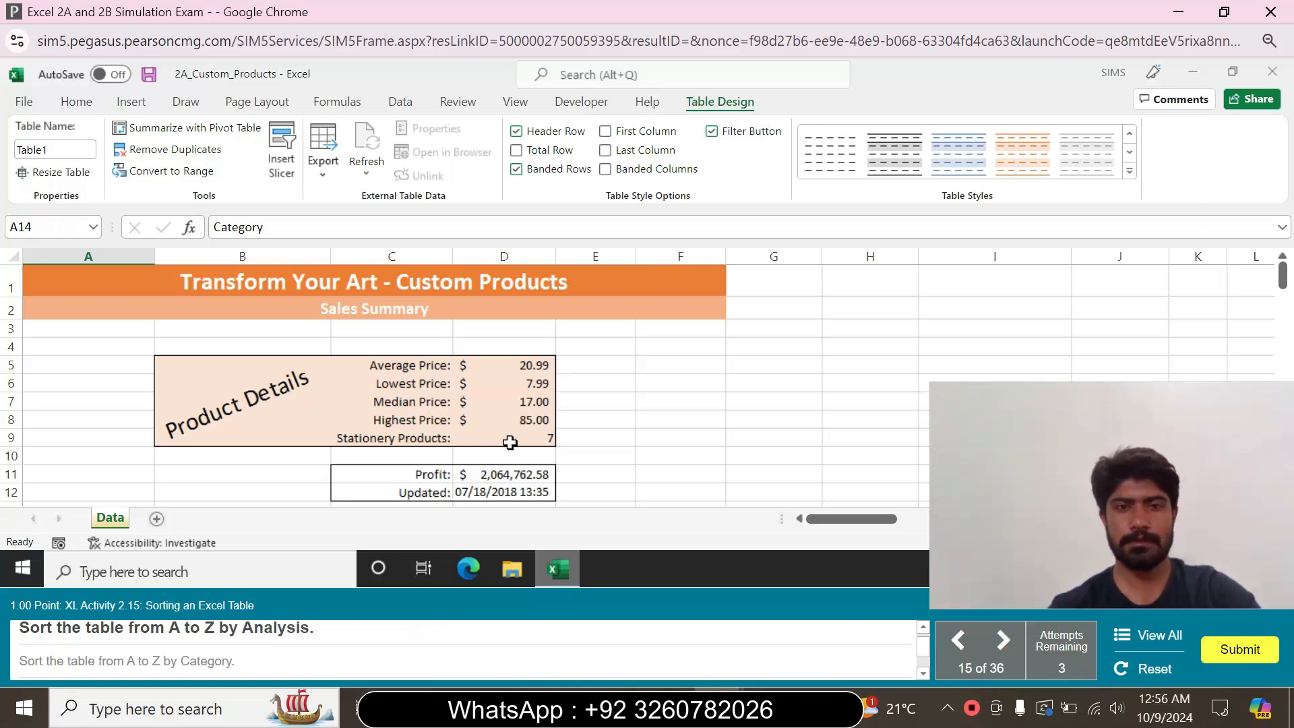
# Sort the table from A to Z by the Analysis column
pyautogui.moveTo(1282, 277); pyautogui.dragTo(1290, 323)
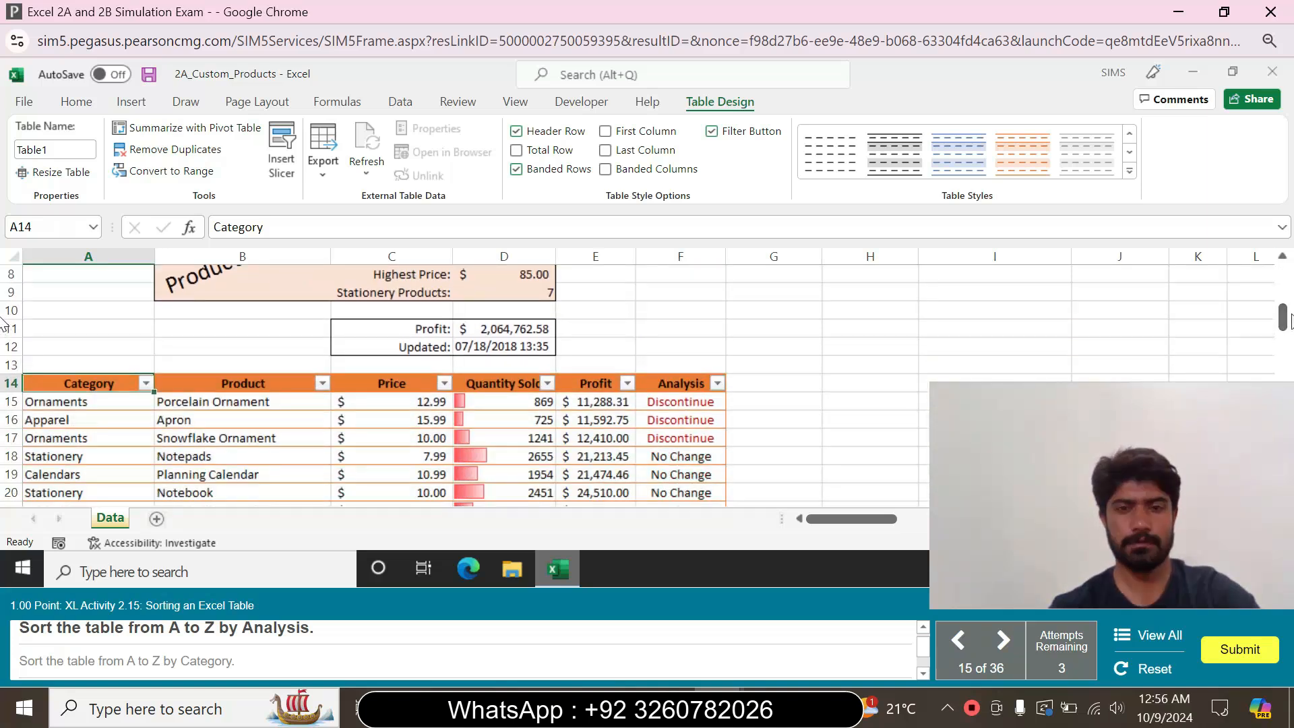
pyautogui.click(679, 382)
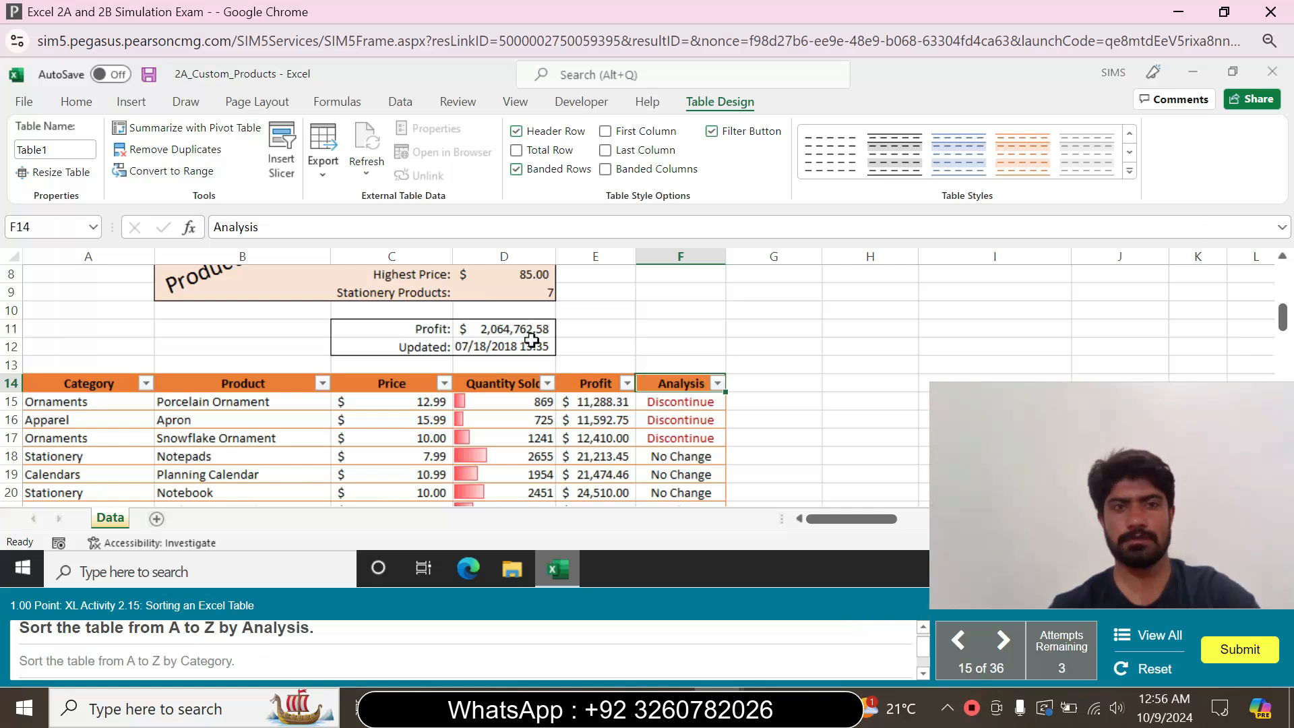
pyautogui.click(84, 106)
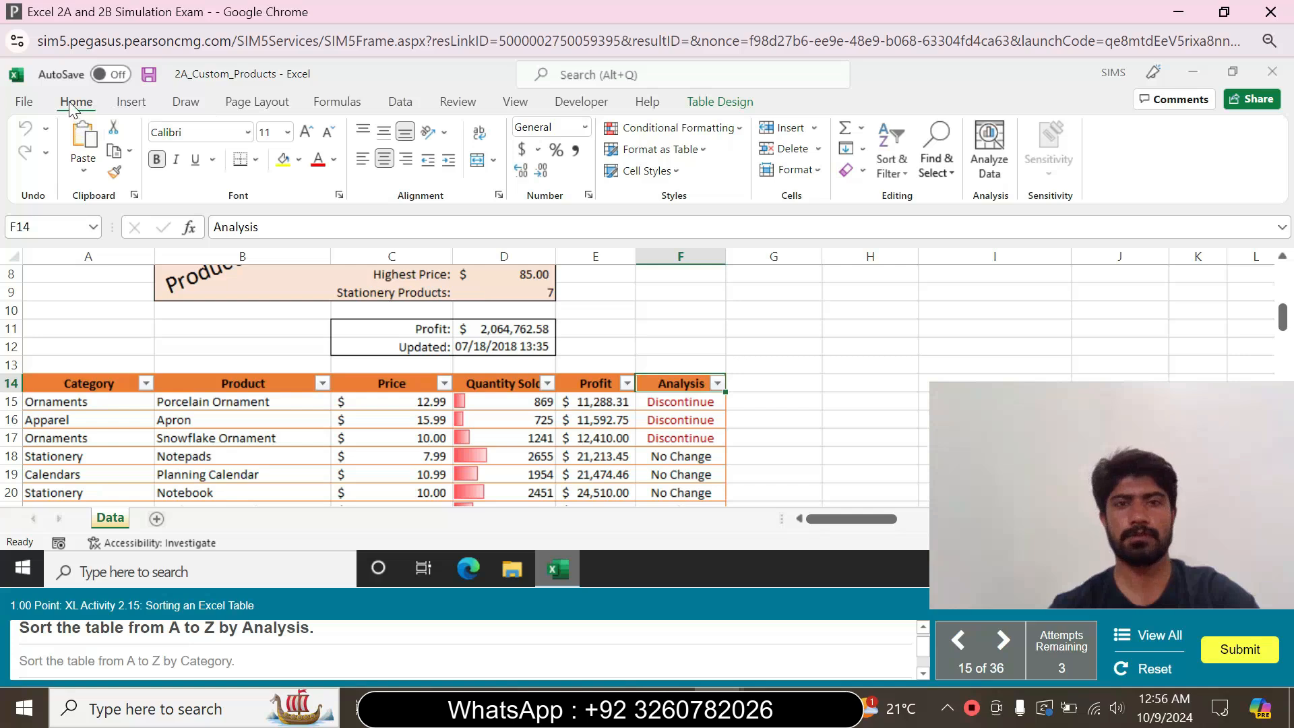
pyautogui.click(339, 108)
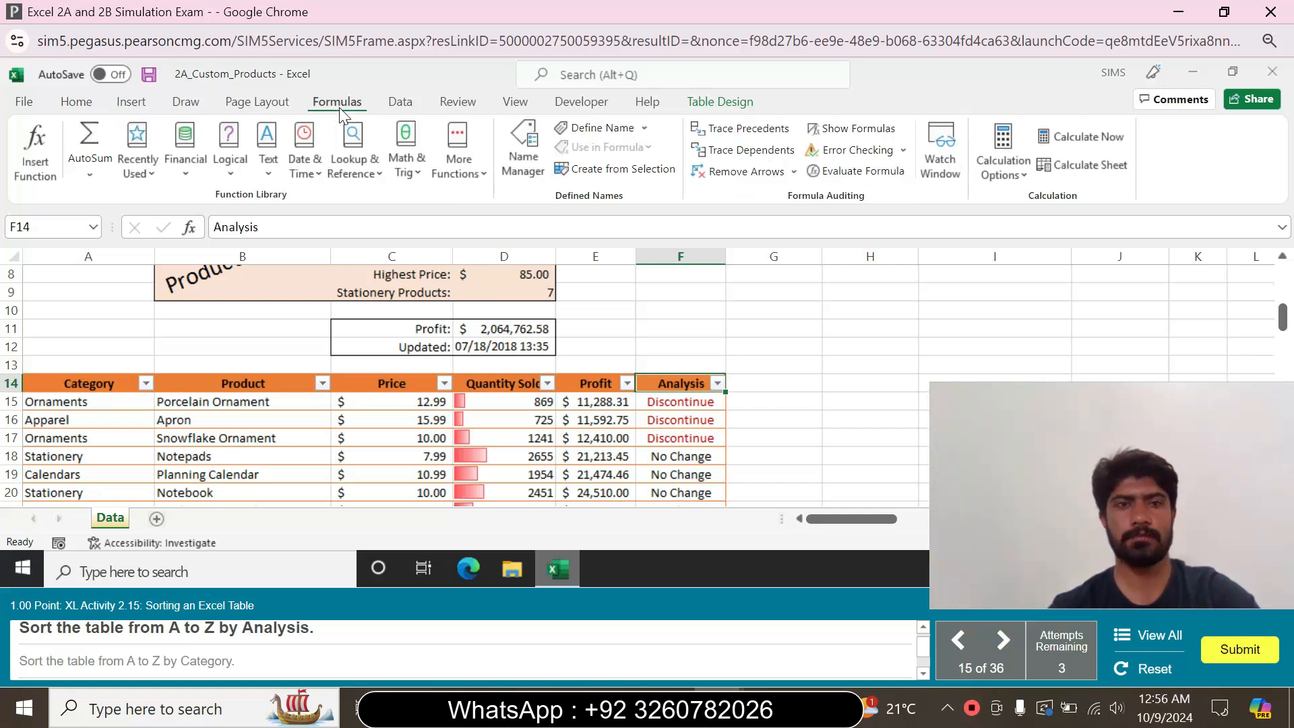
pyautogui.click(456, 105)
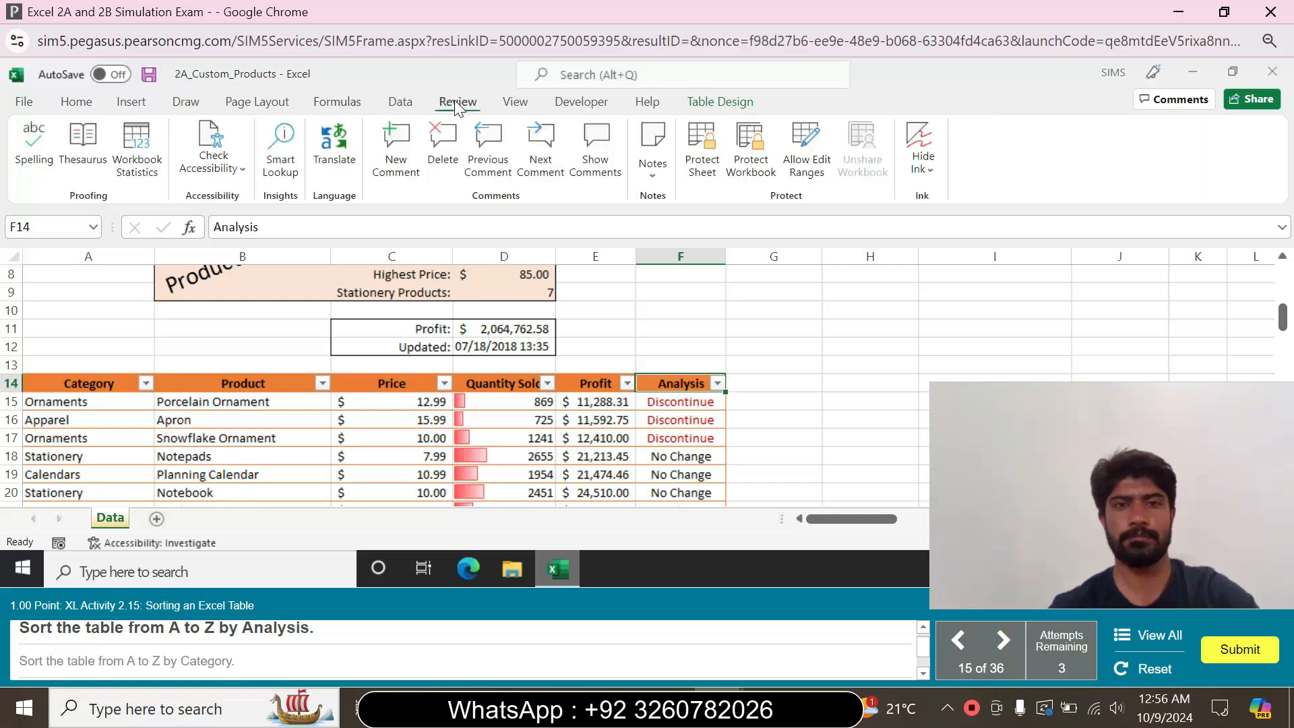
pyautogui.click(516, 108)
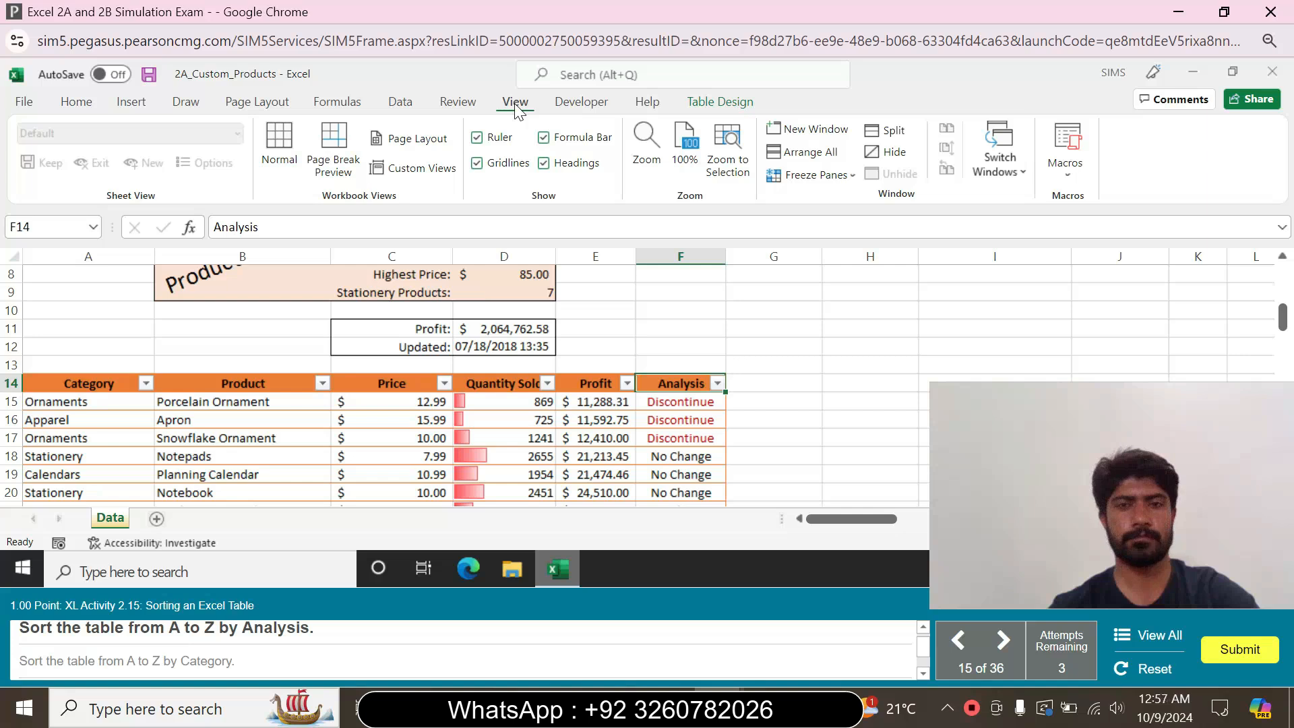
pyautogui.click(126, 107)
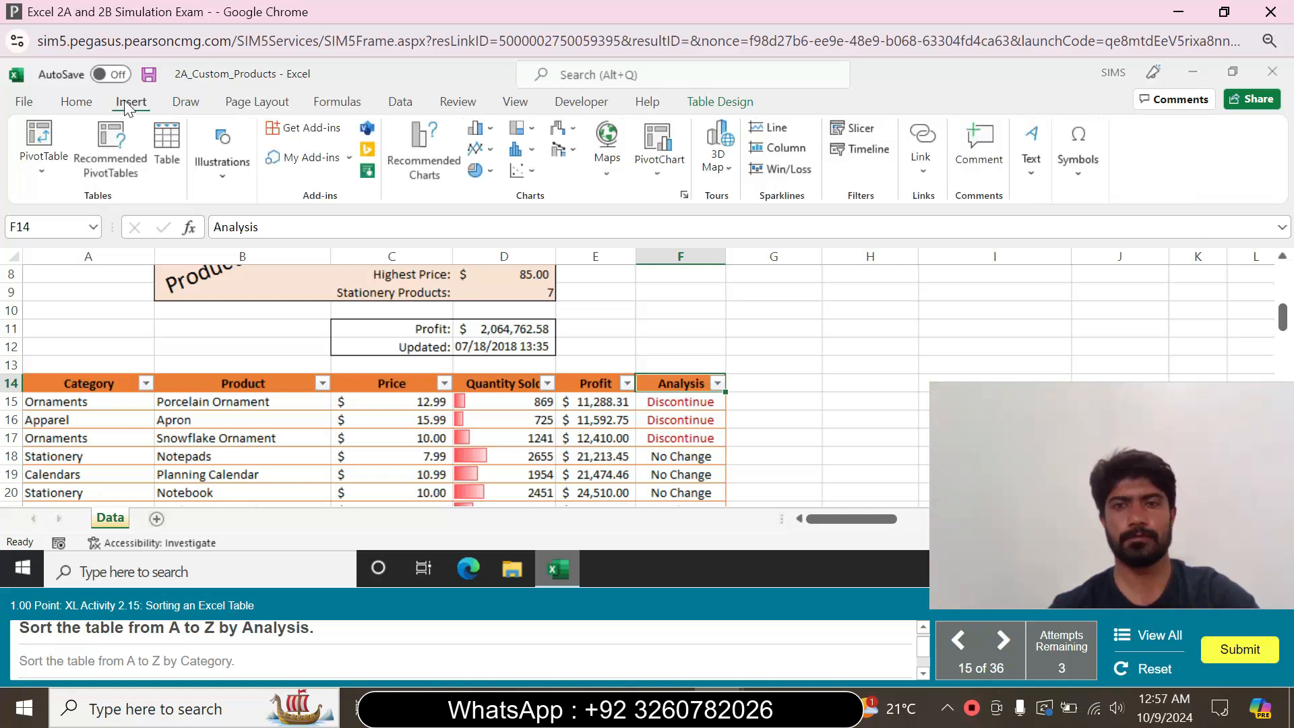
pyautogui.click(90, 105)
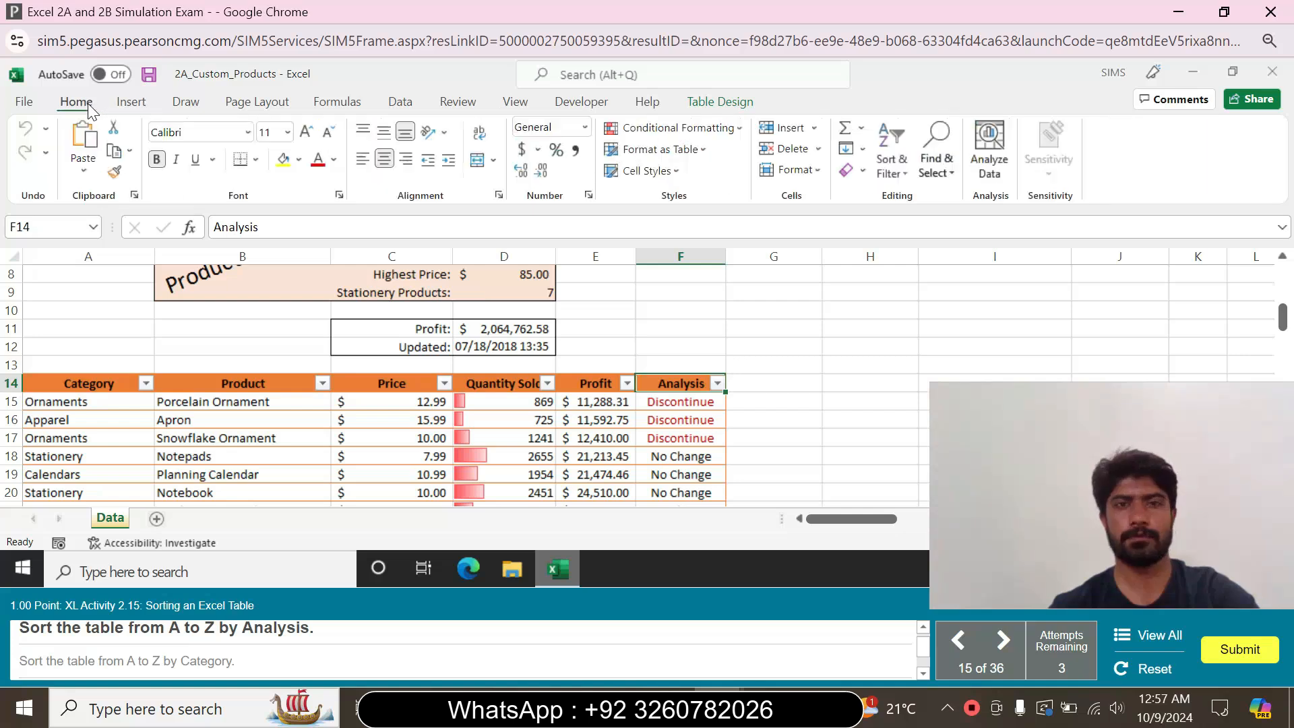
pyautogui.click(892, 163)
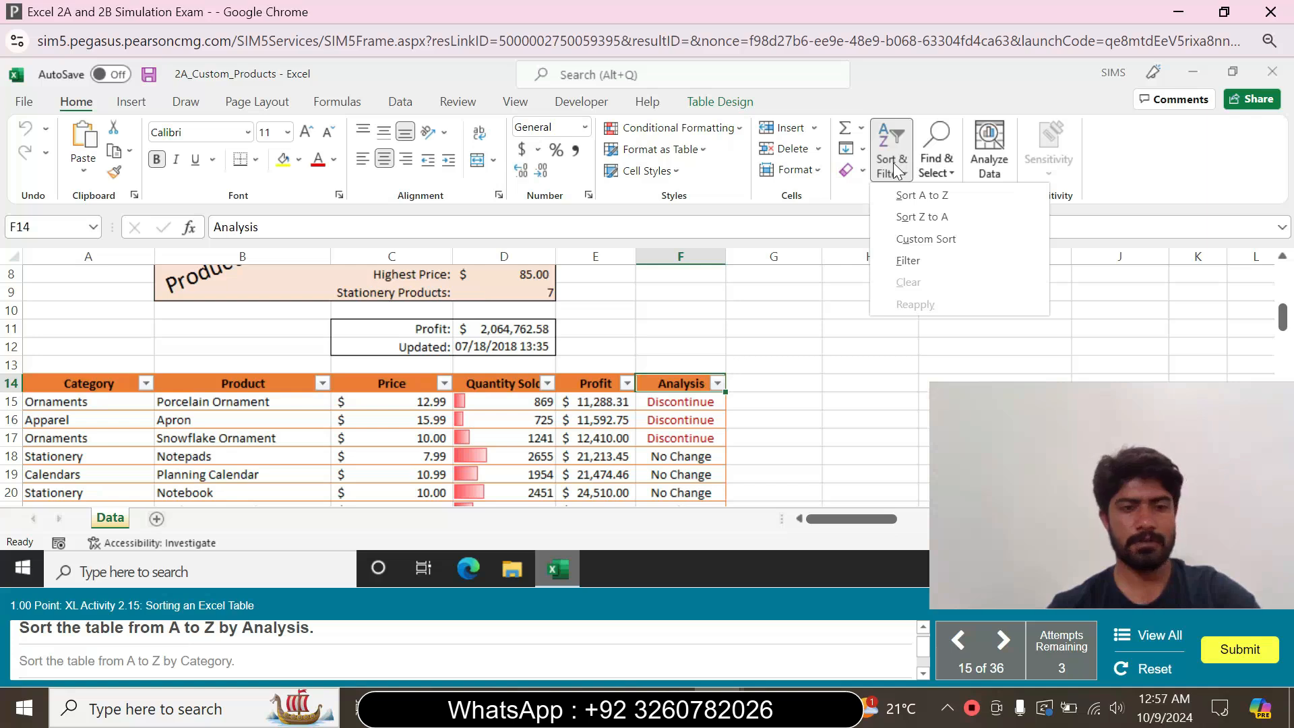
pyautogui.click(927, 196)
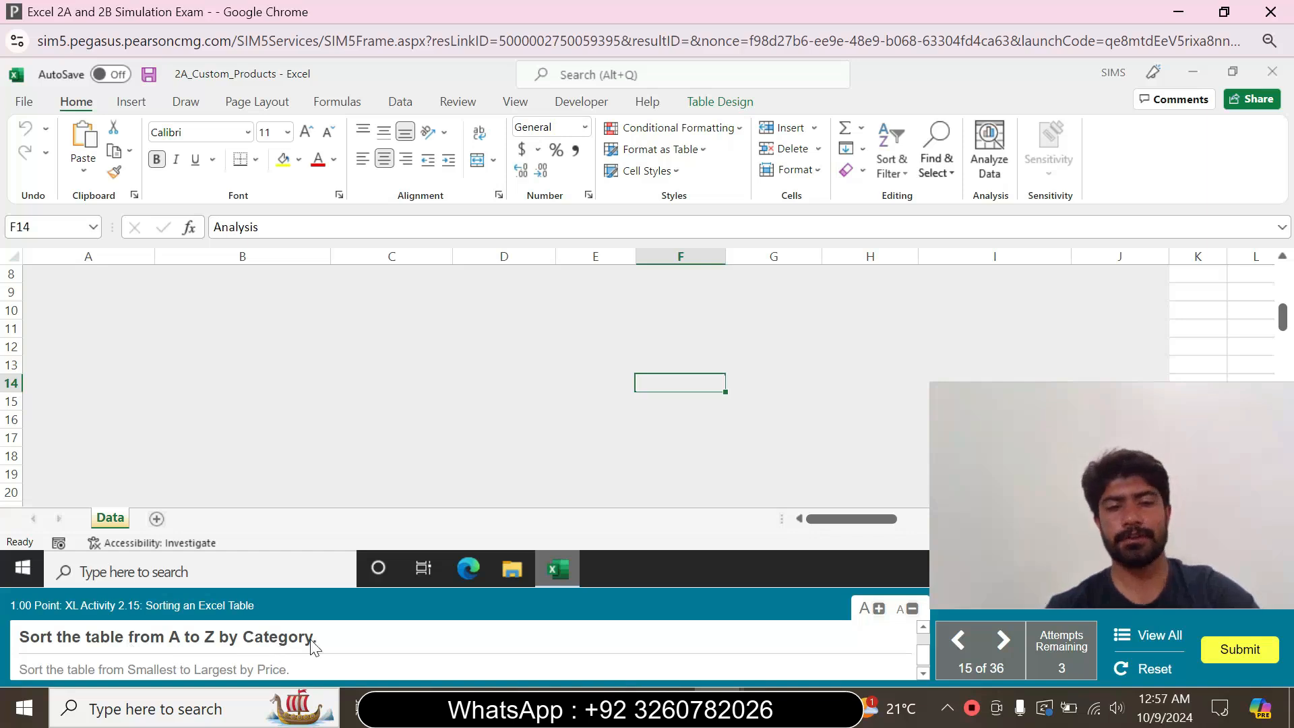
# Try to sort the table from A to Z using the Profit header cell E14
pyautogui.click(599, 385)
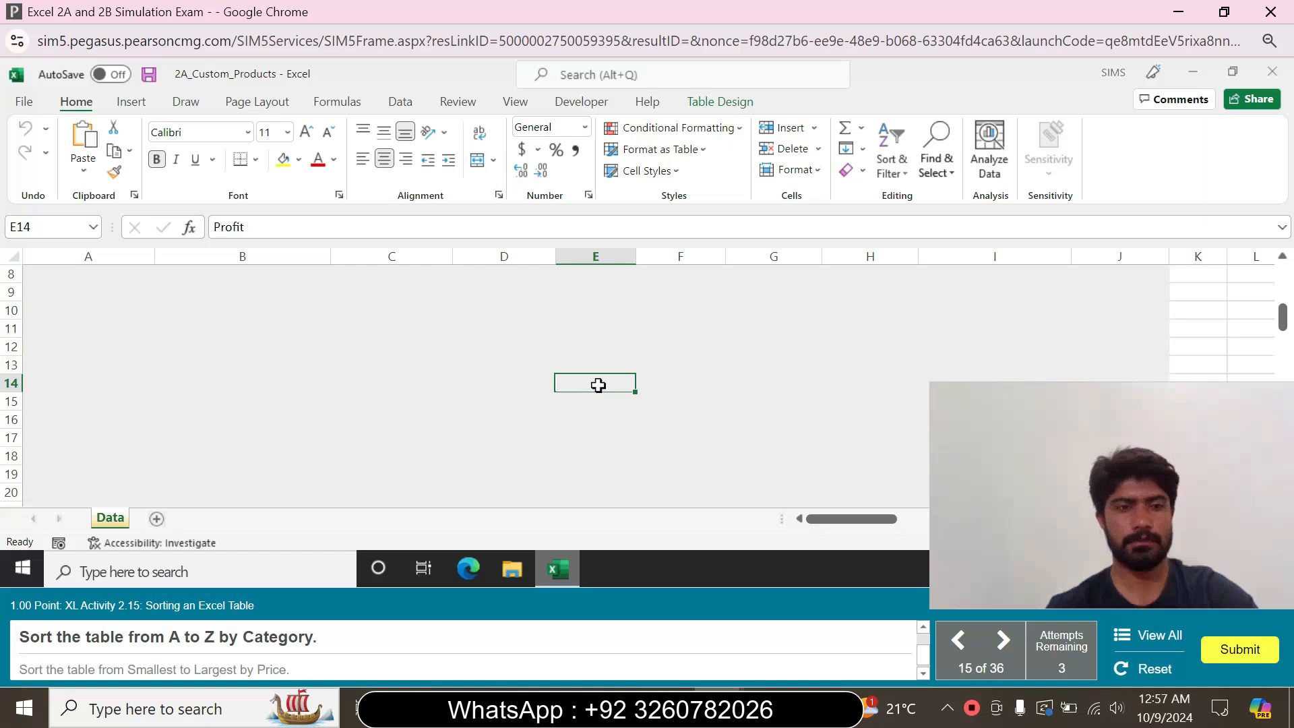
pyautogui.moveTo(1282, 317)
pyautogui.mouseDown()
pyautogui.moveTo(1270, 272)
pyautogui.moveTo(1268, 318)
pyautogui.mouseUp()
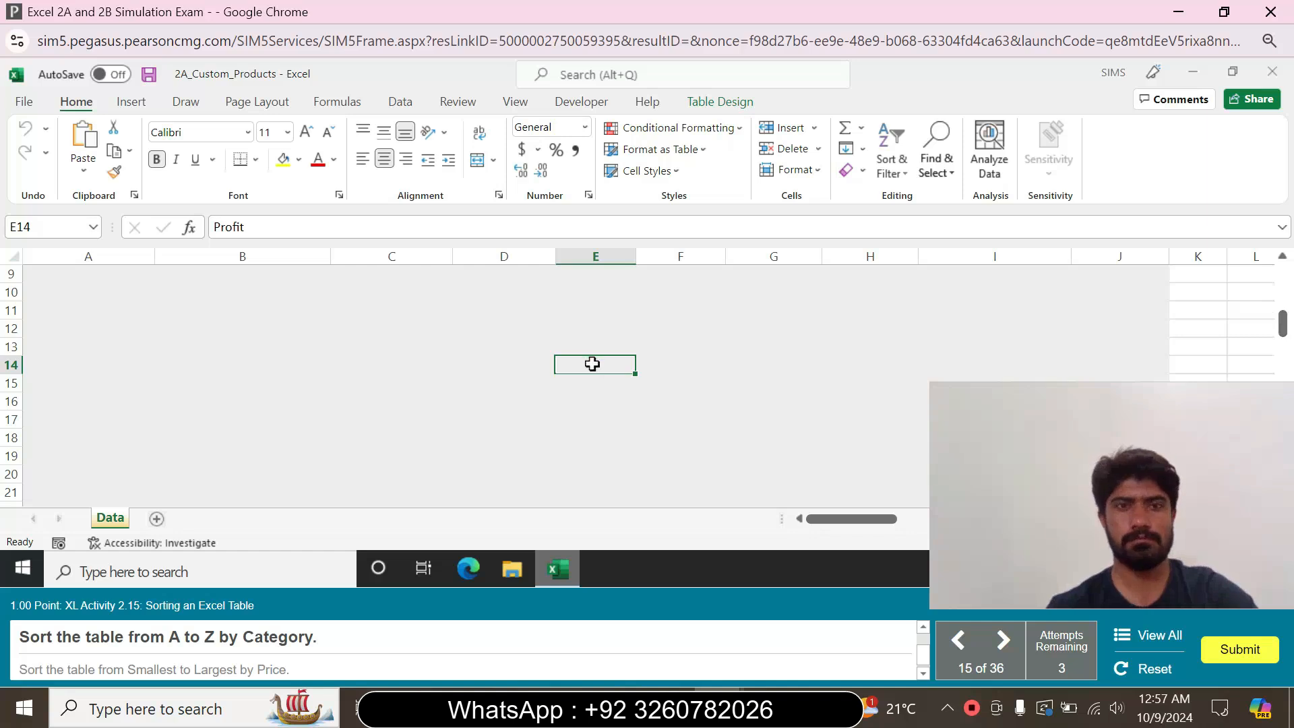
pyautogui.click(903, 172)
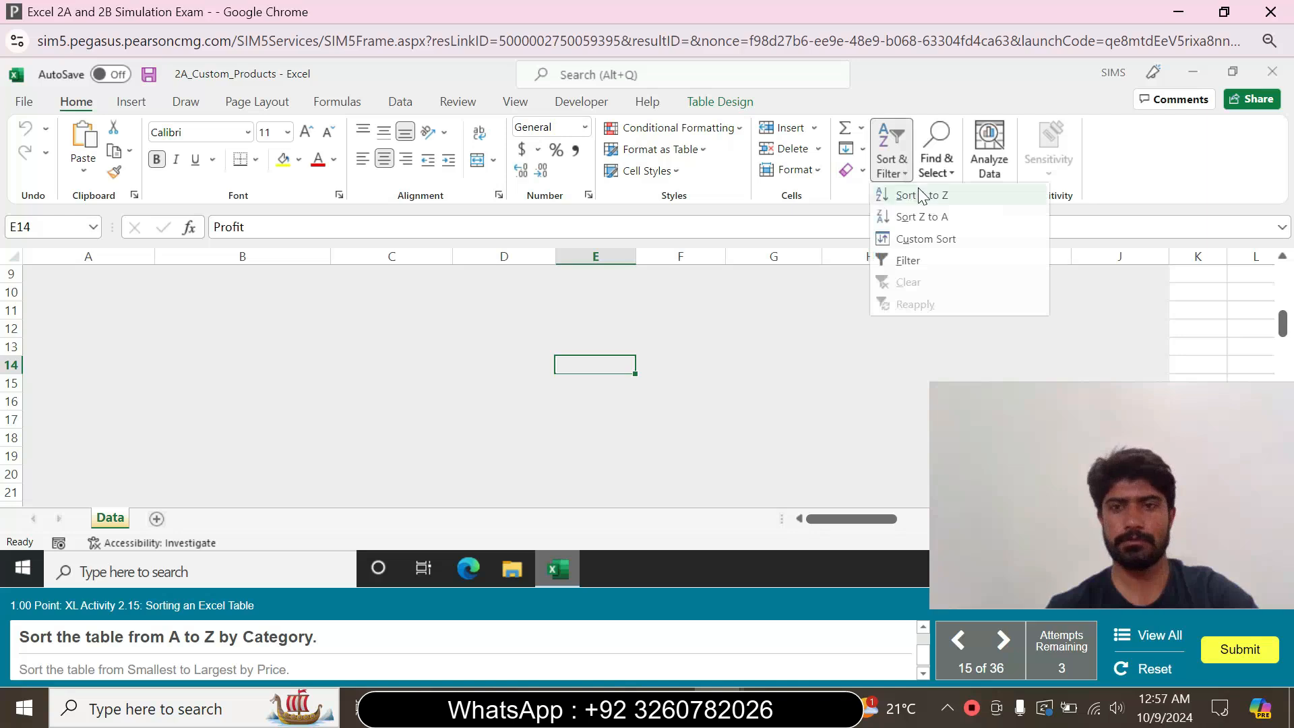
pyautogui.click(921, 195)
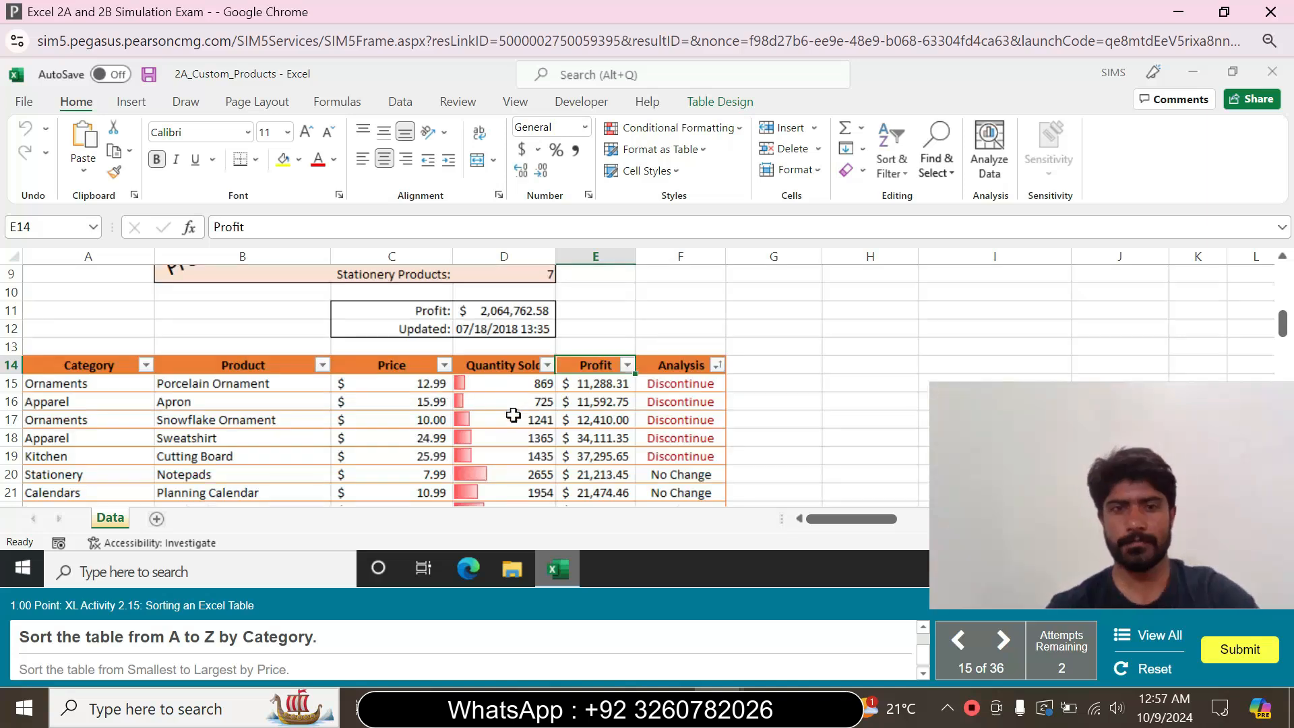
# Sort the table from A to Z by the Category column
pyautogui.click(102, 367)
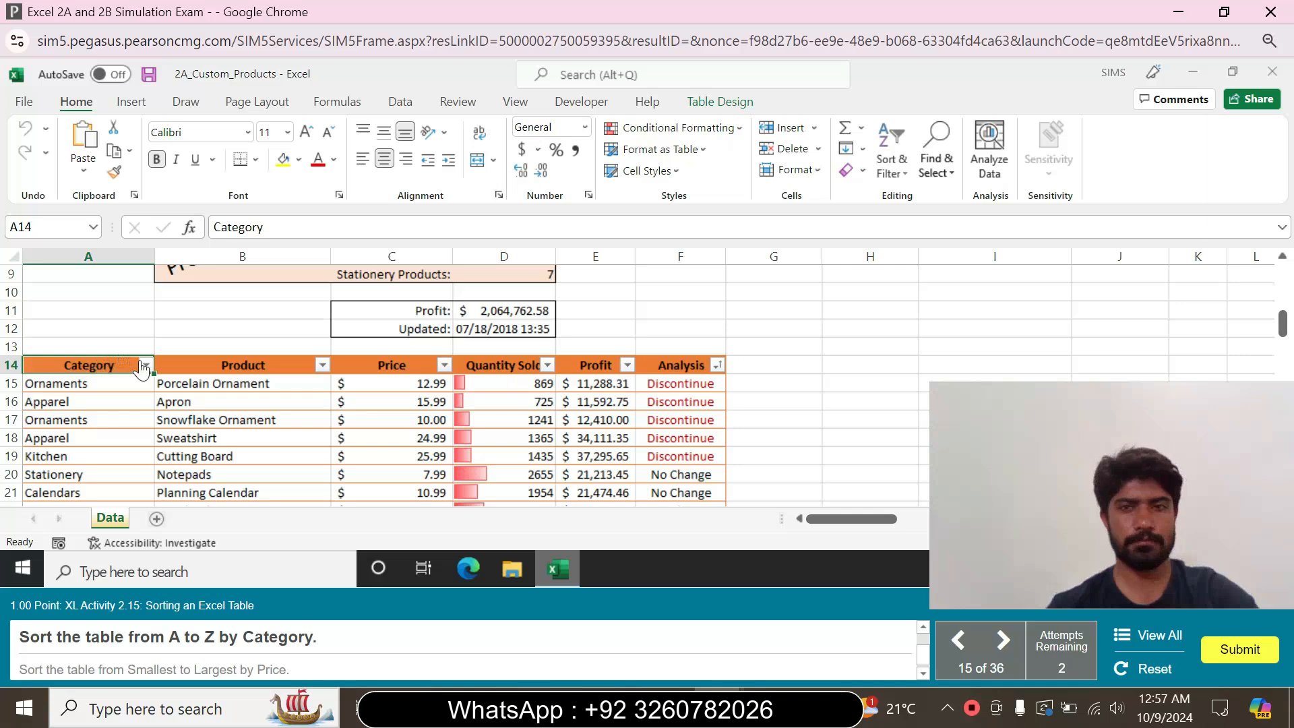
pyautogui.click(936, 174)
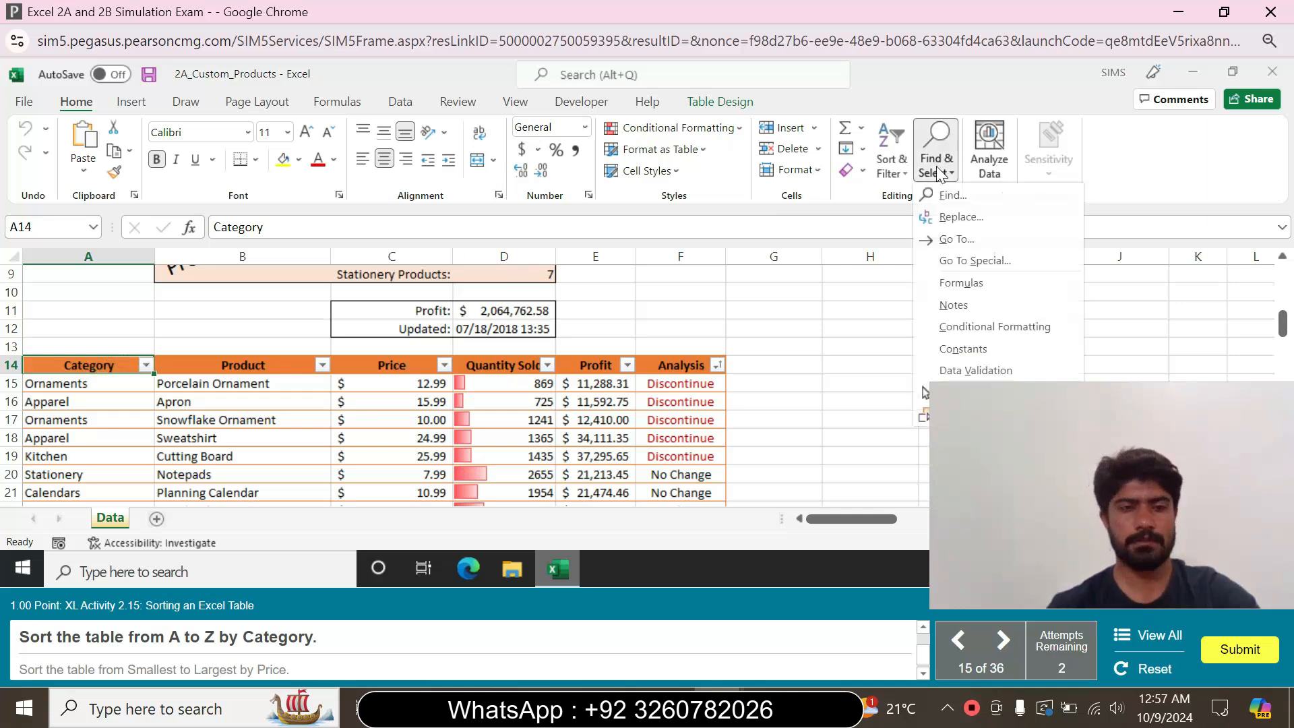
pyautogui.click(891, 157)
pyautogui.click(891, 156)
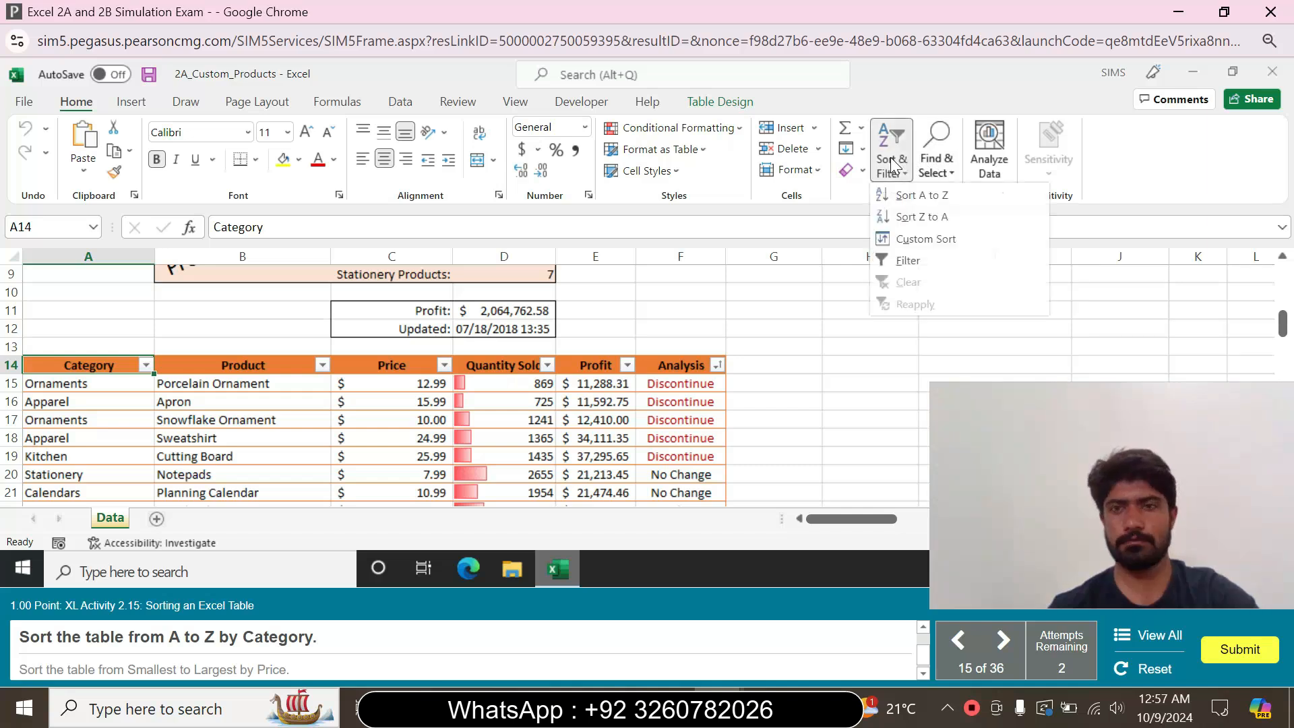
pyautogui.click(944, 197)
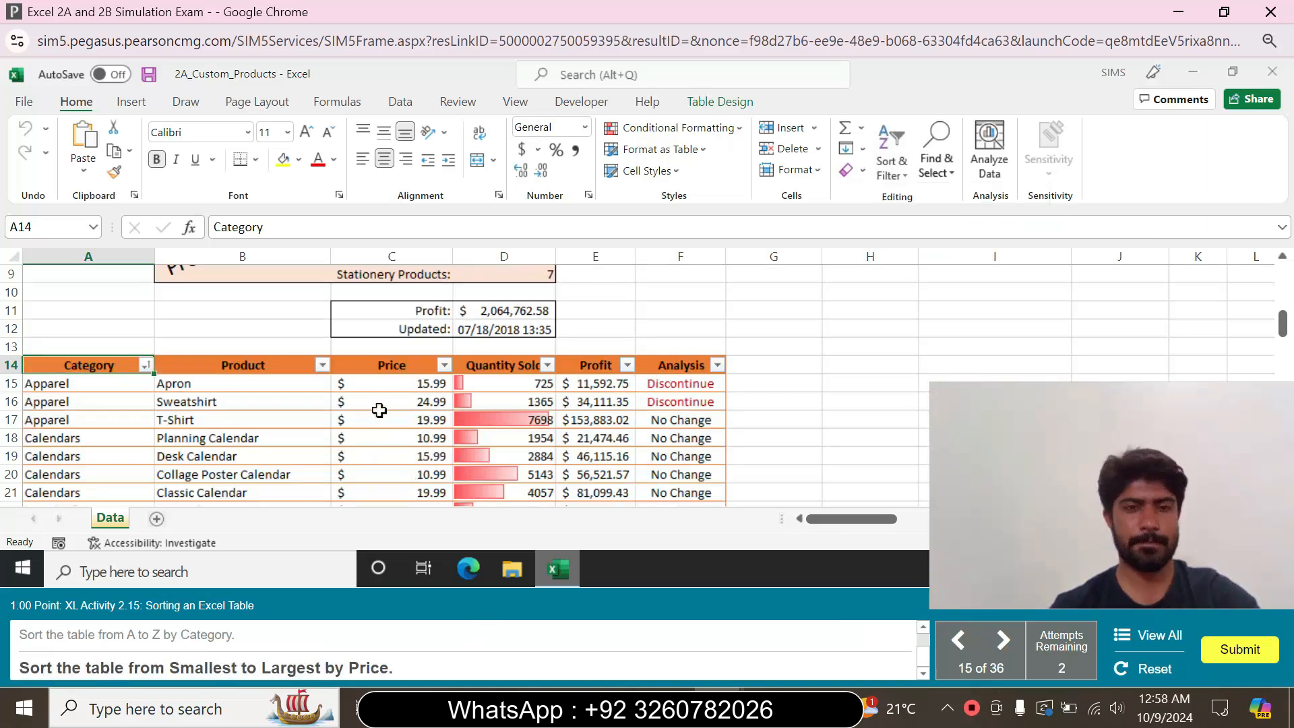
# Sort the table from Smallest to Largest by the Price column
pyautogui.click(390, 365)
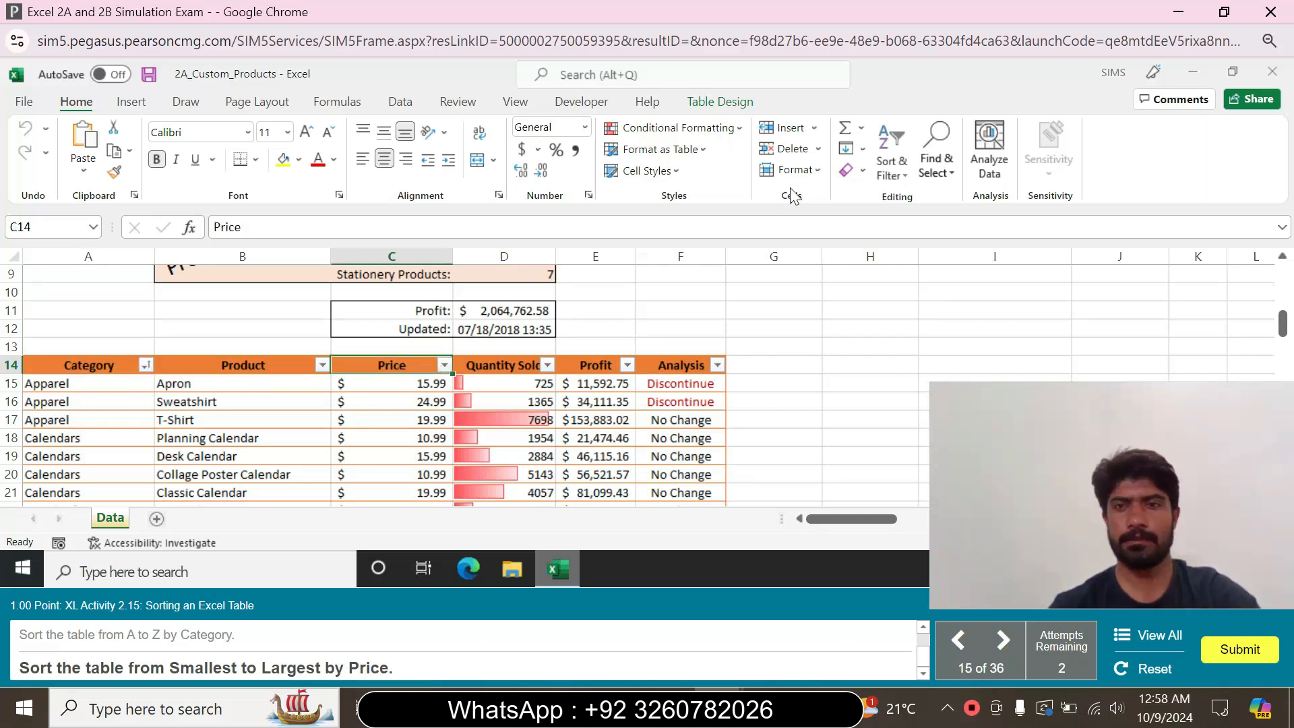
pyautogui.click(893, 168)
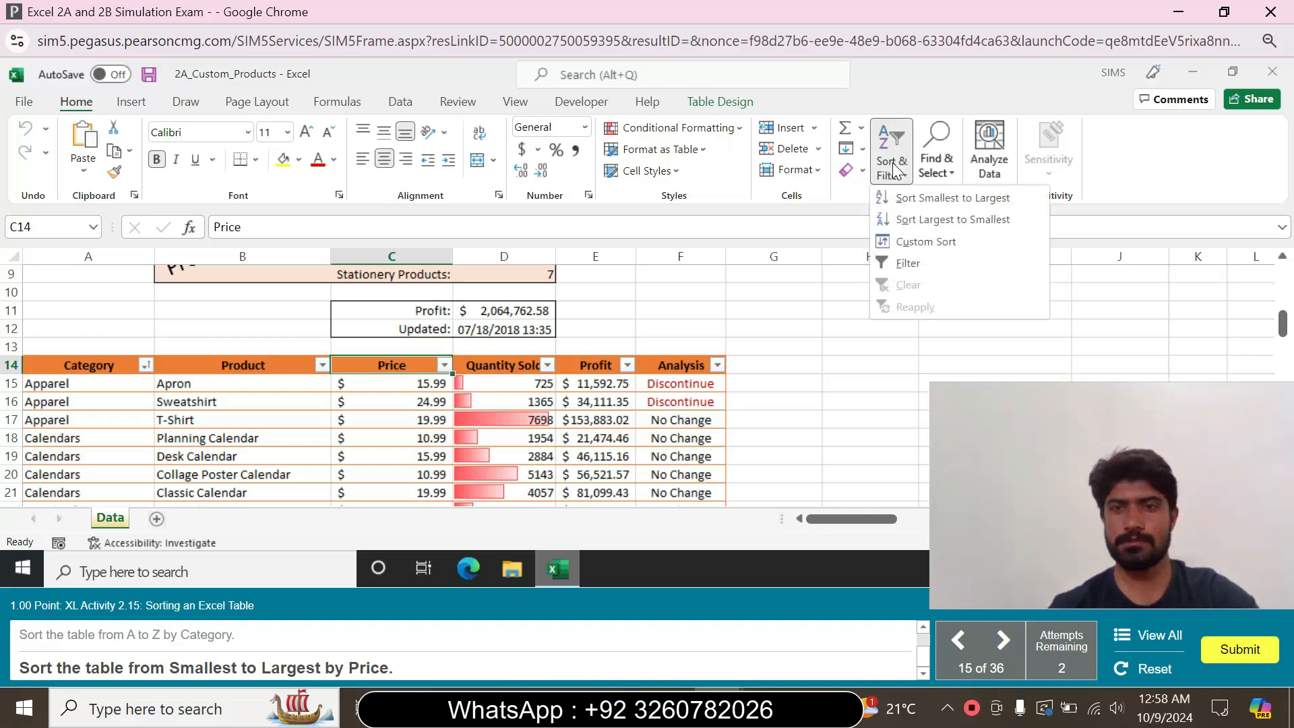
pyautogui.click(921, 199)
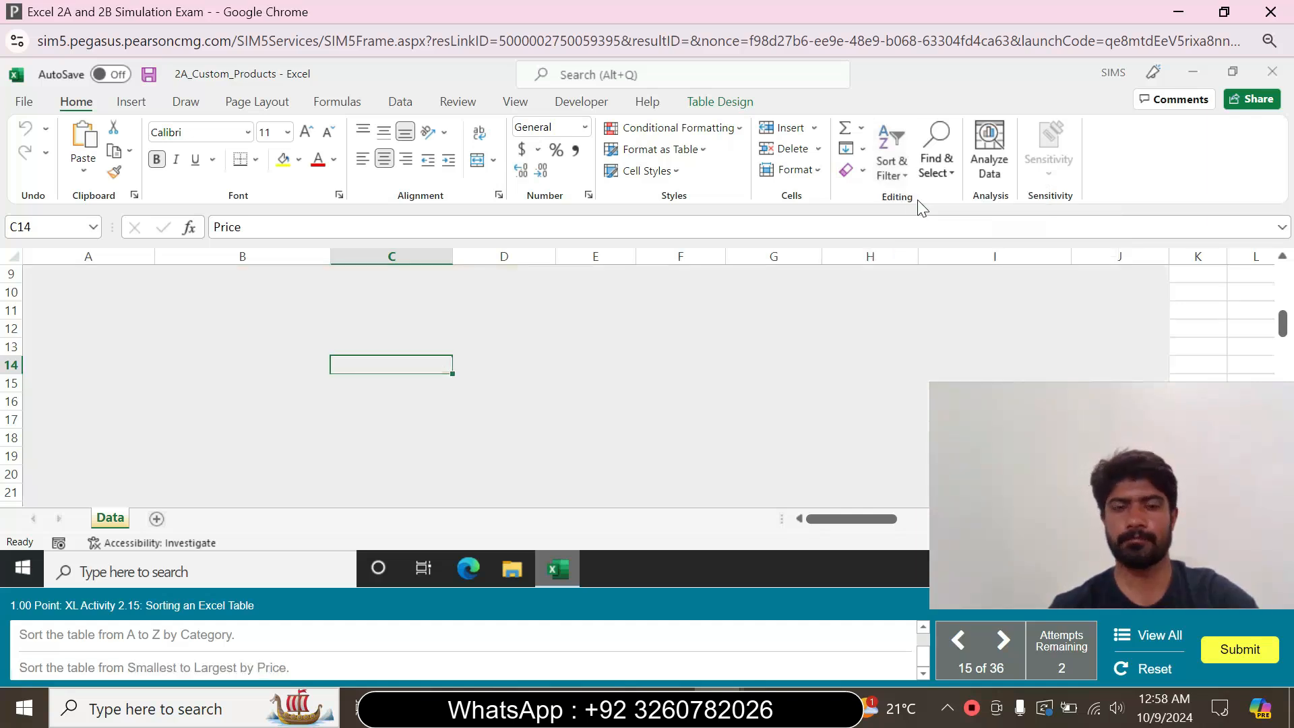
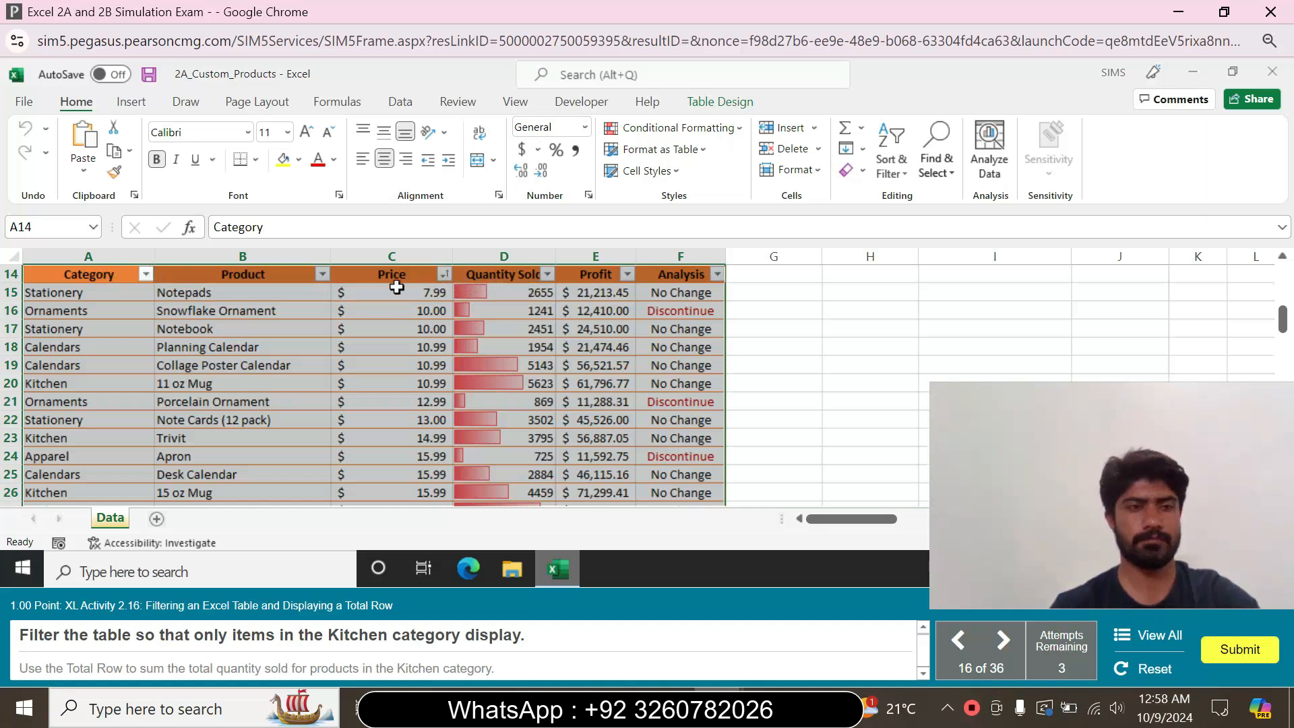
# Filter the table's Category column to display only Kitchen items and add a Total Row to the table
pyautogui.click(103, 274)
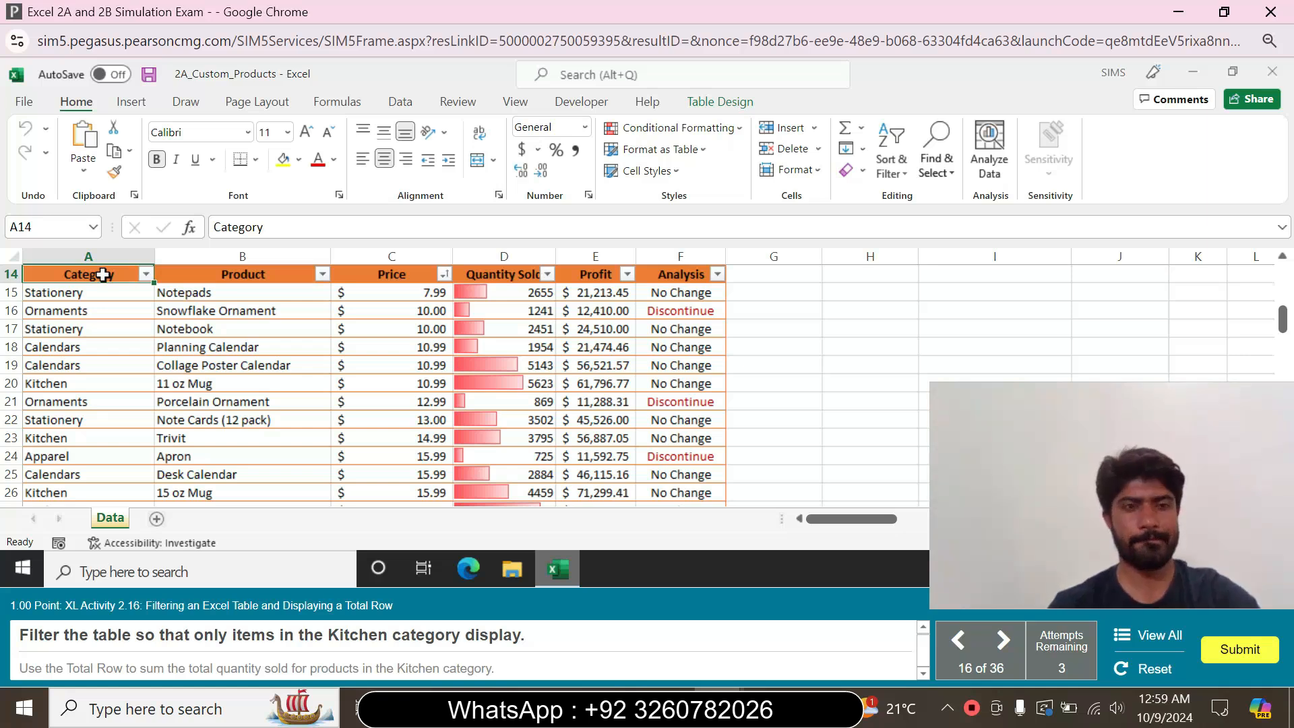
pyautogui.click(146, 274)
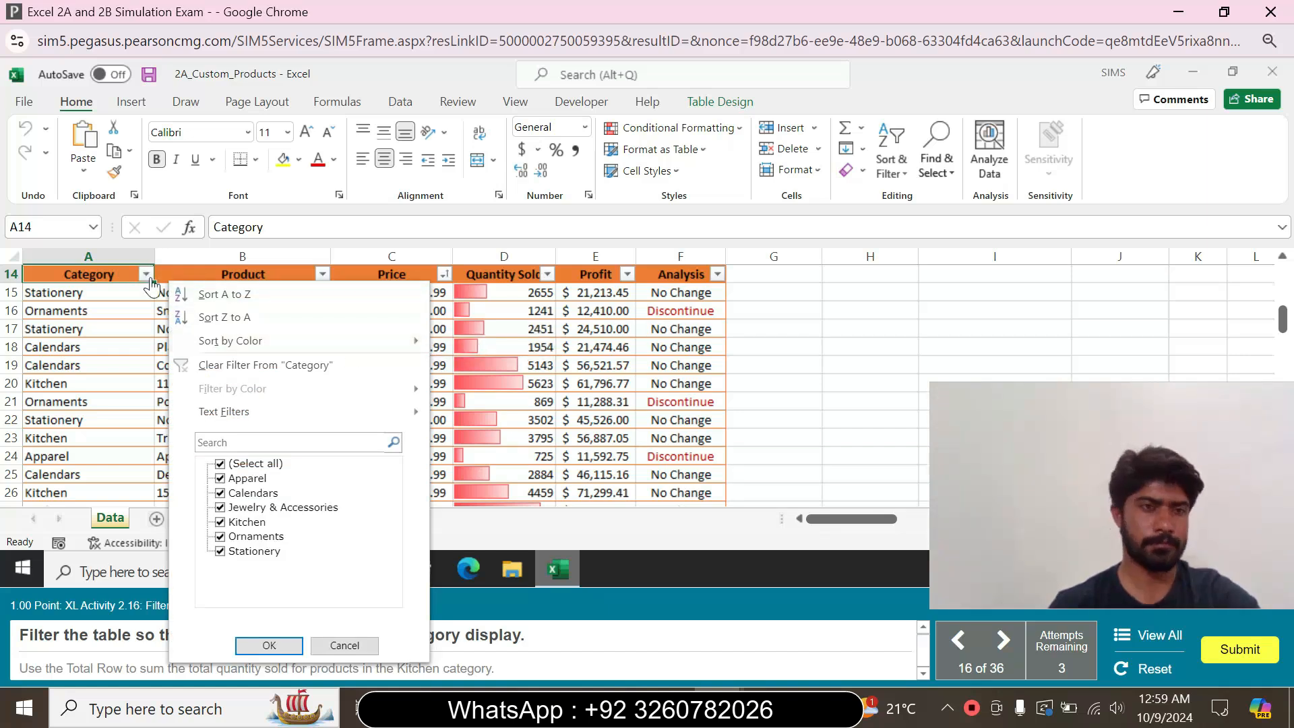
pyautogui.click(116, 312)
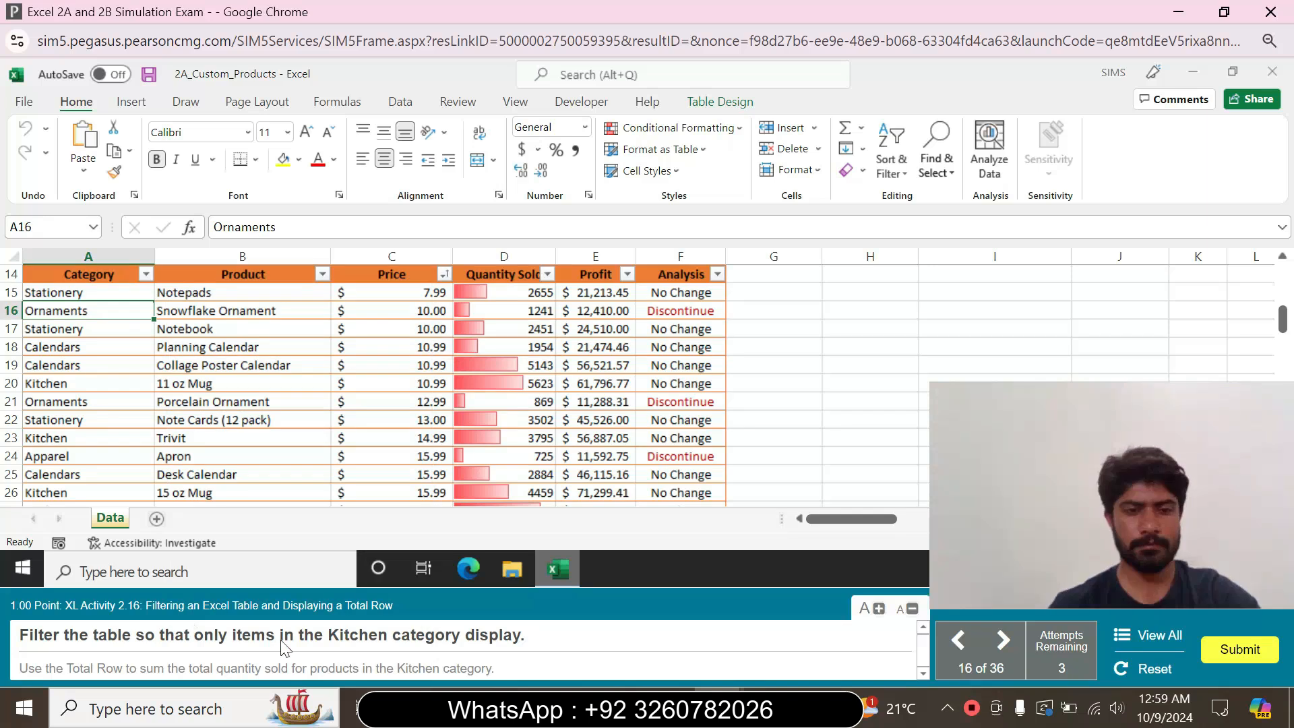
pyautogui.click(103, 270)
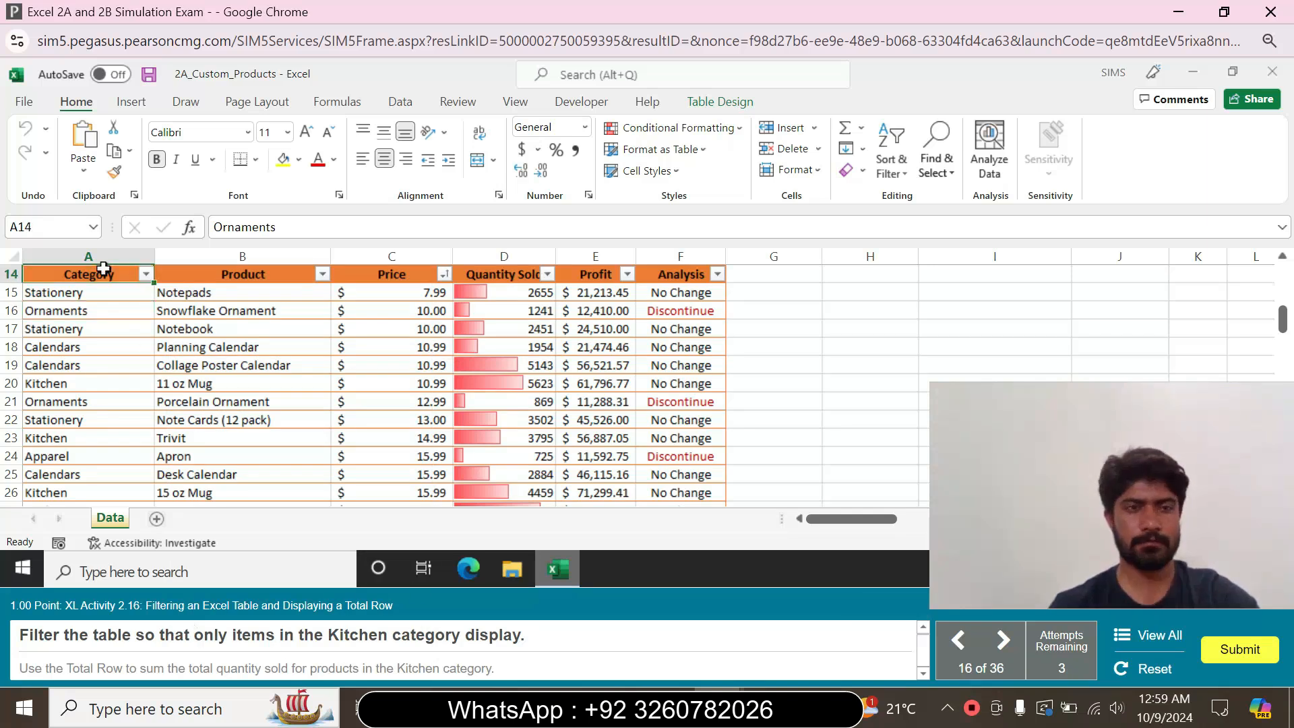
pyautogui.click(146, 274)
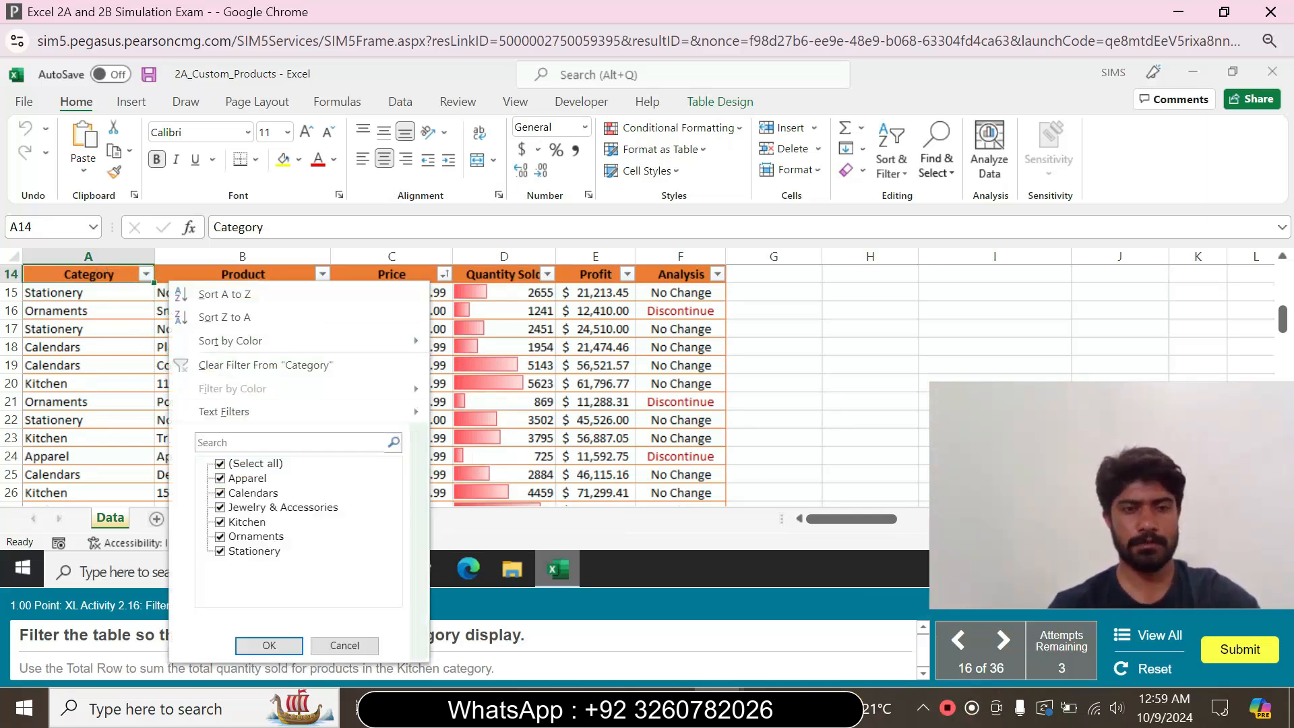
pyautogui.click(220, 463)
pyautogui.click(221, 522)
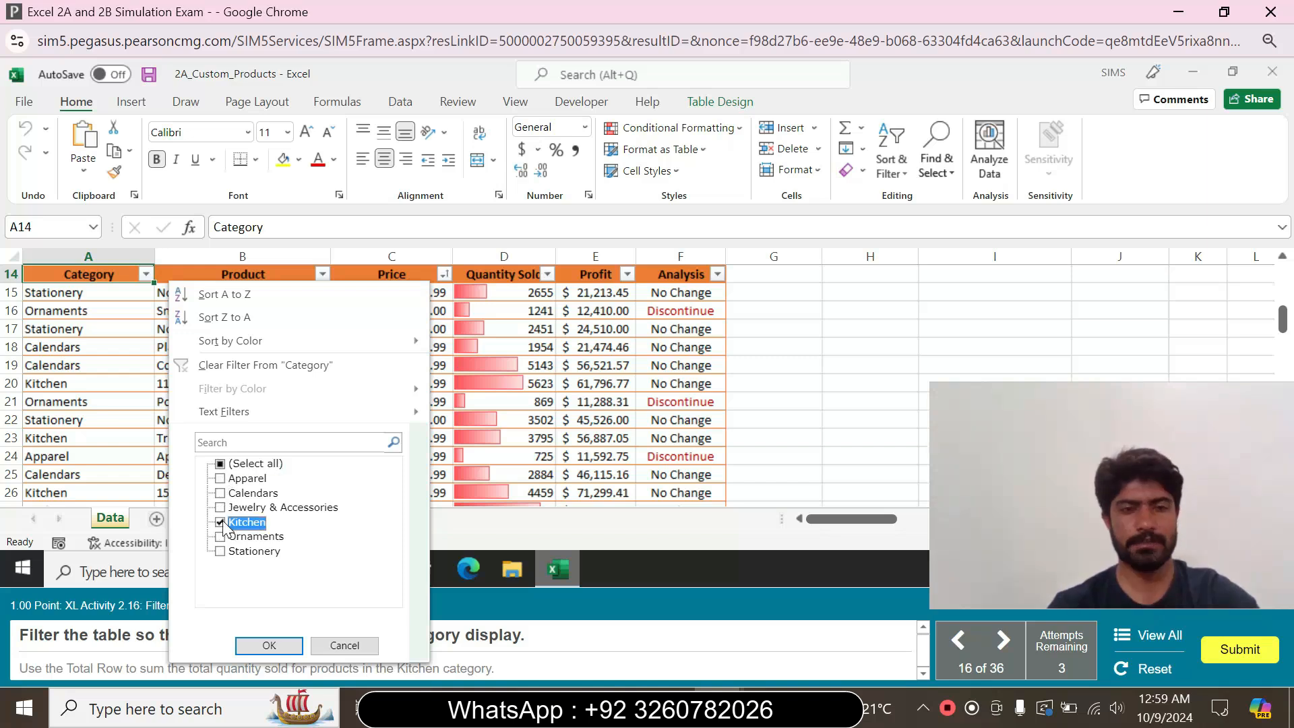
pyautogui.click(272, 647)
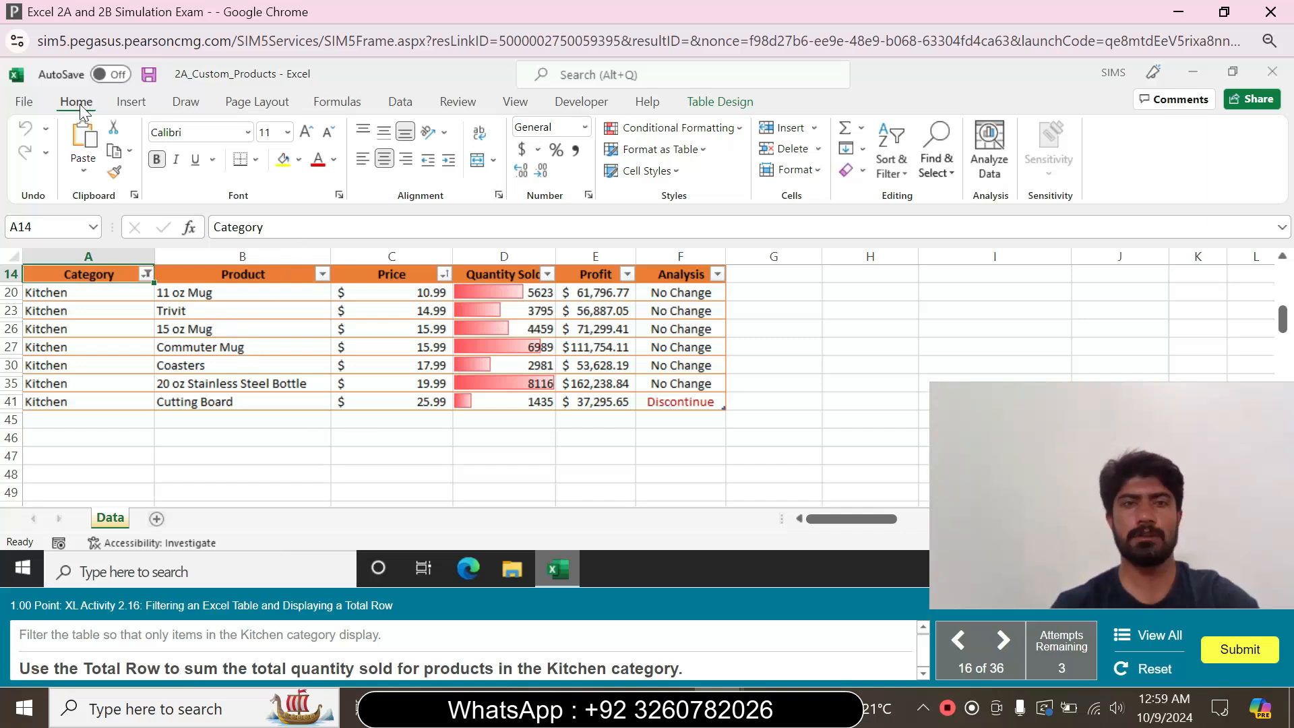
pyautogui.click(720, 102)
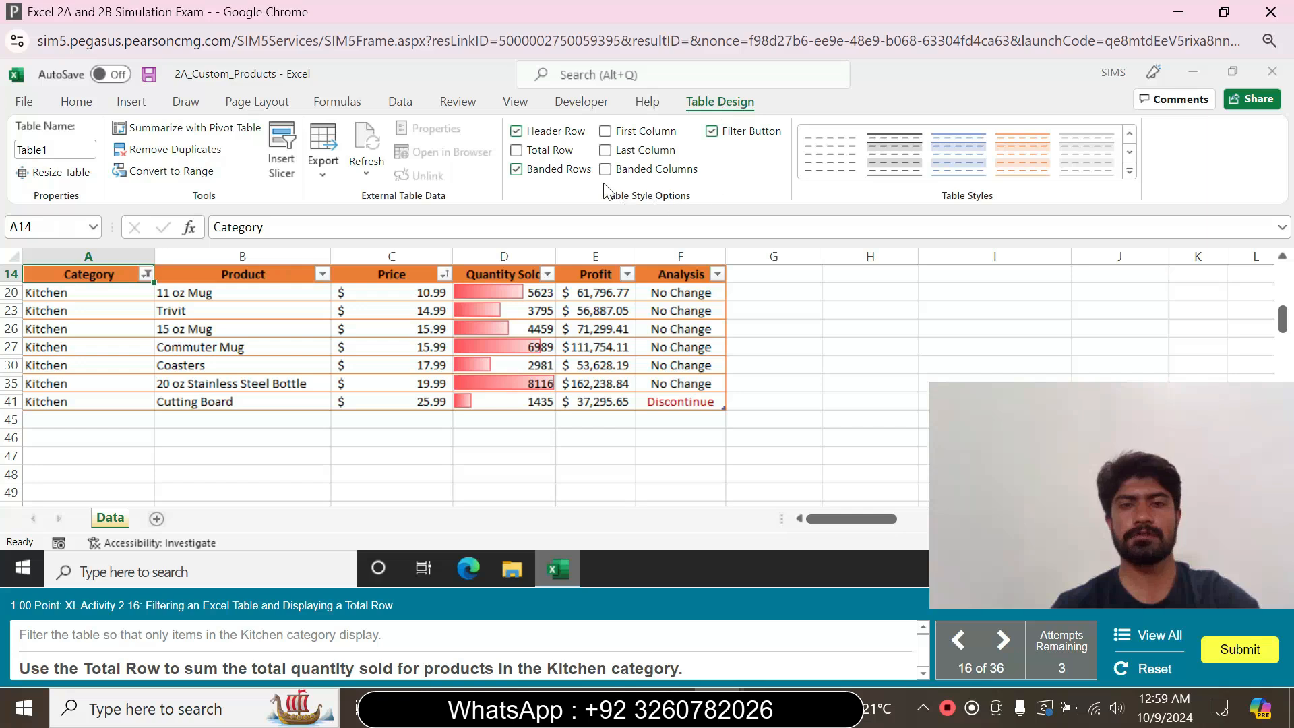
pyautogui.click(517, 150)
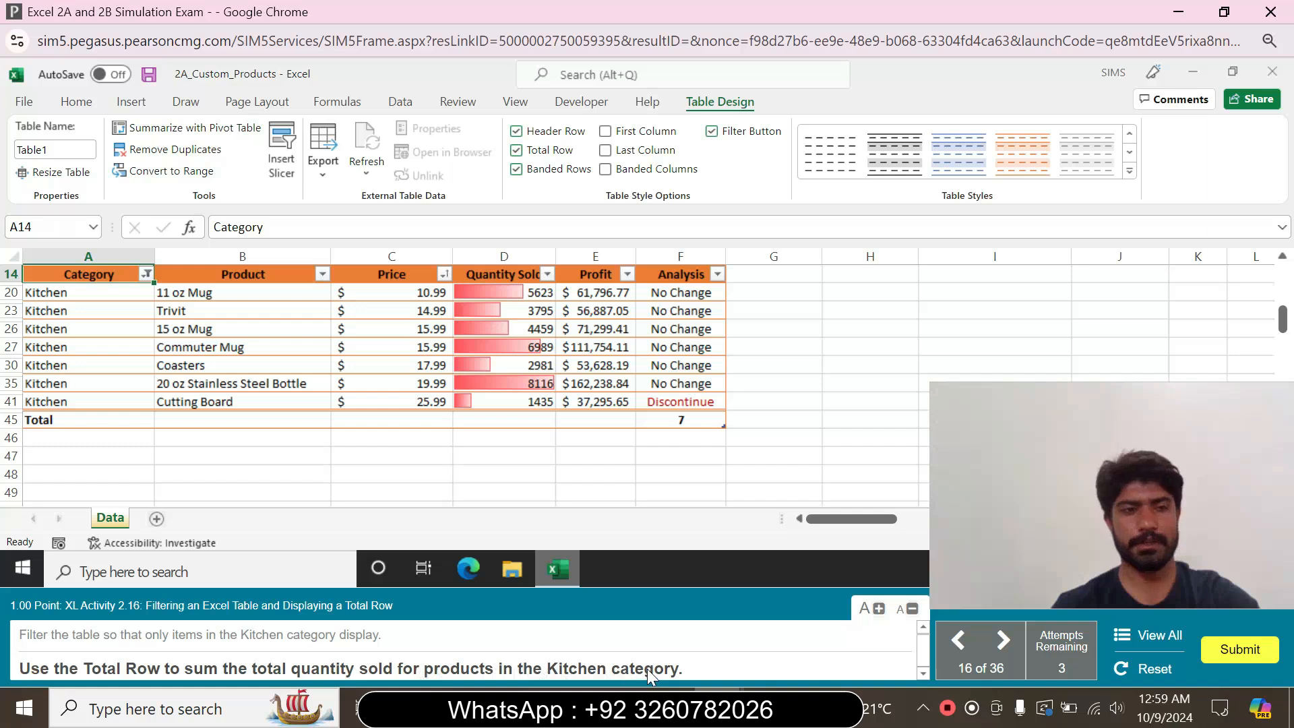
# Try to apply the Sum function in the Total Row's Category cell A45
pyautogui.click(117, 420)
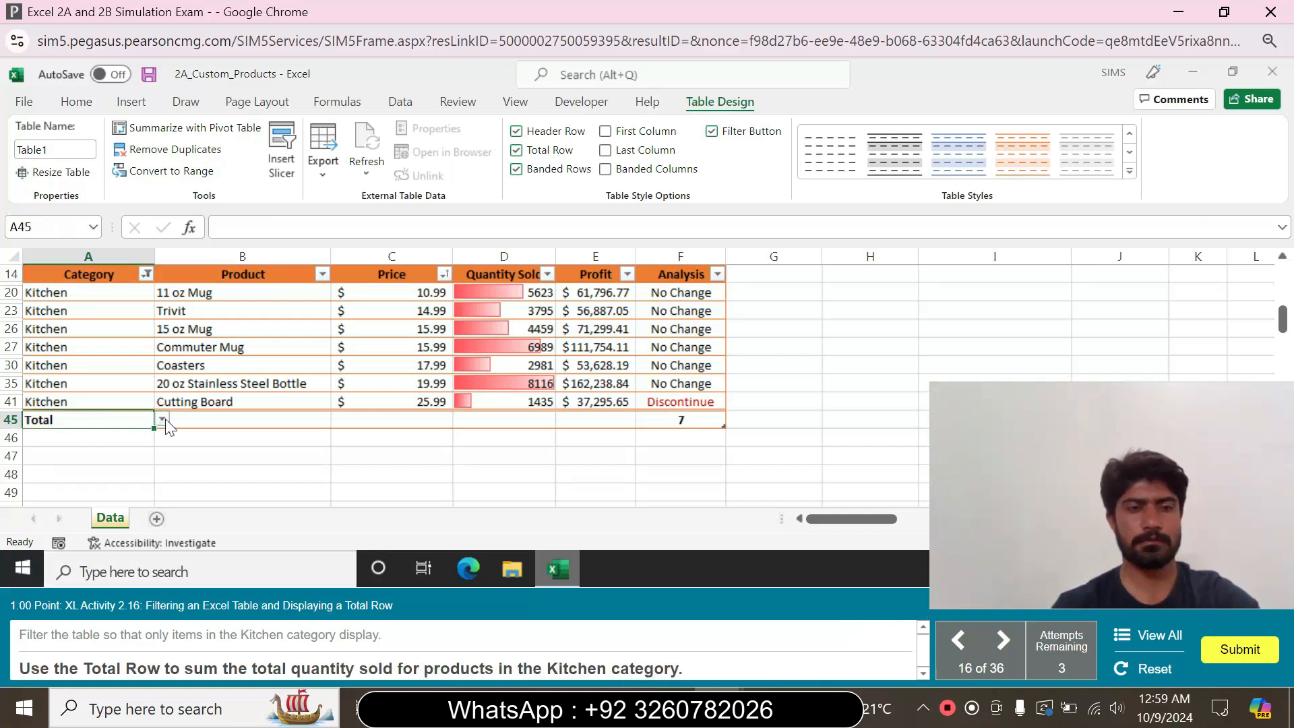
pyautogui.click(162, 419)
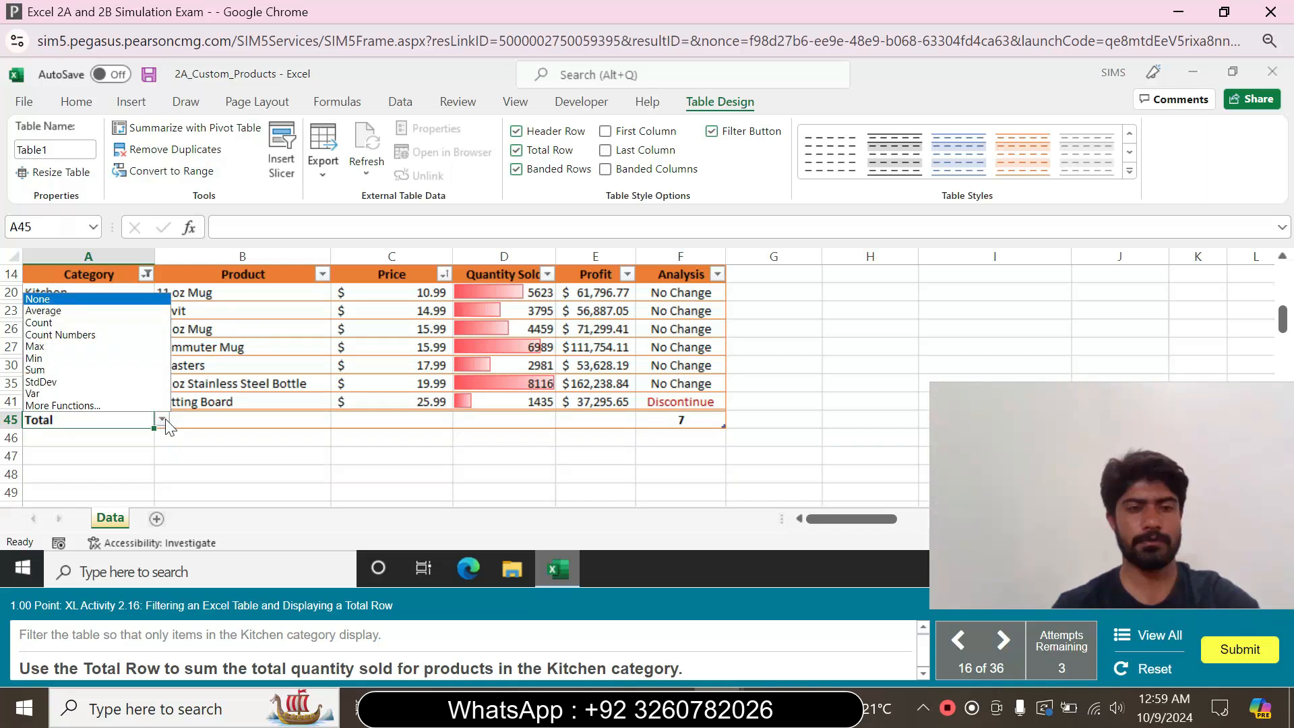
pyautogui.click(101, 369)
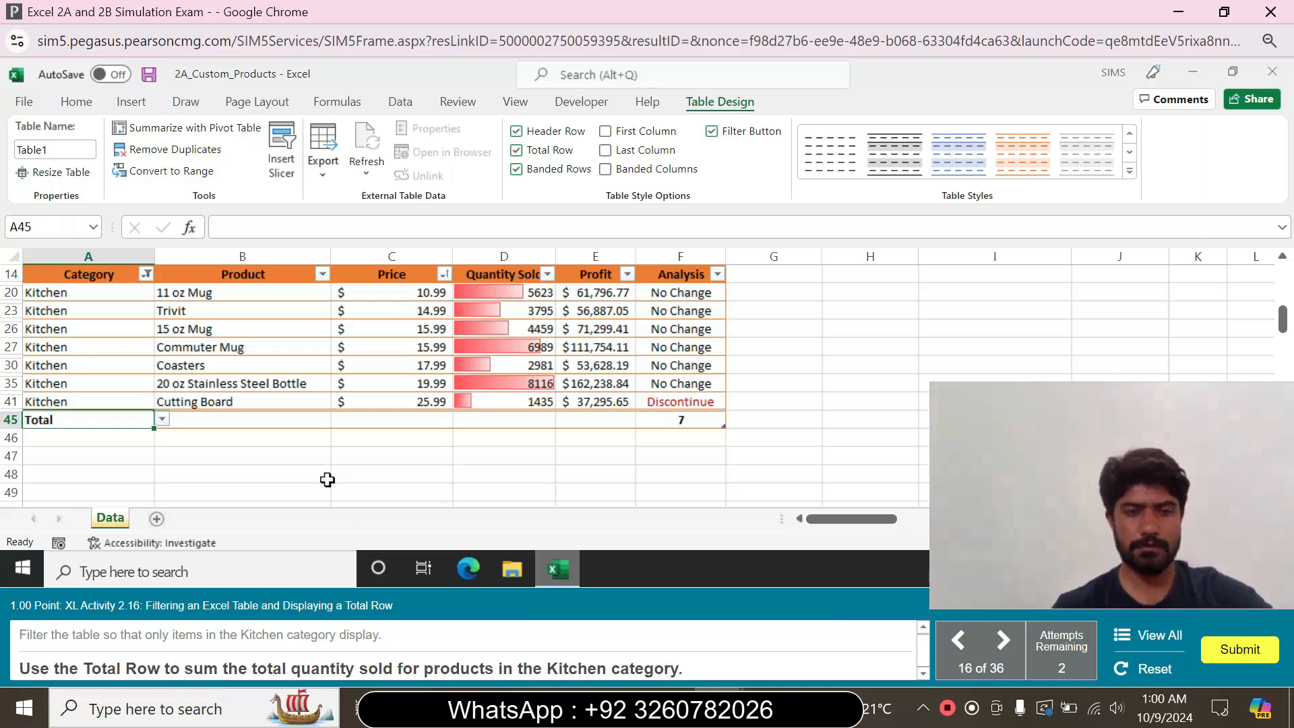
# Sum the Quantity Sold column in the Total Row cell D45
pyautogui.click(300, 416)
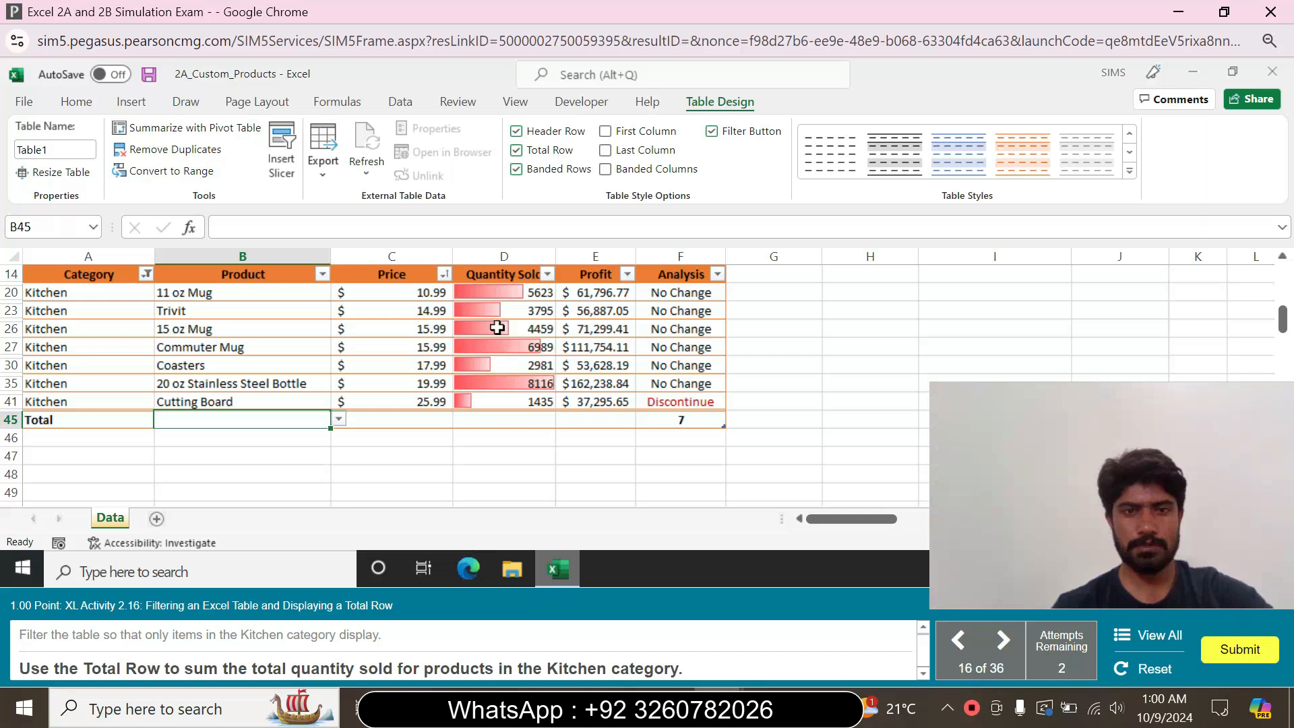
pyautogui.click(514, 419)
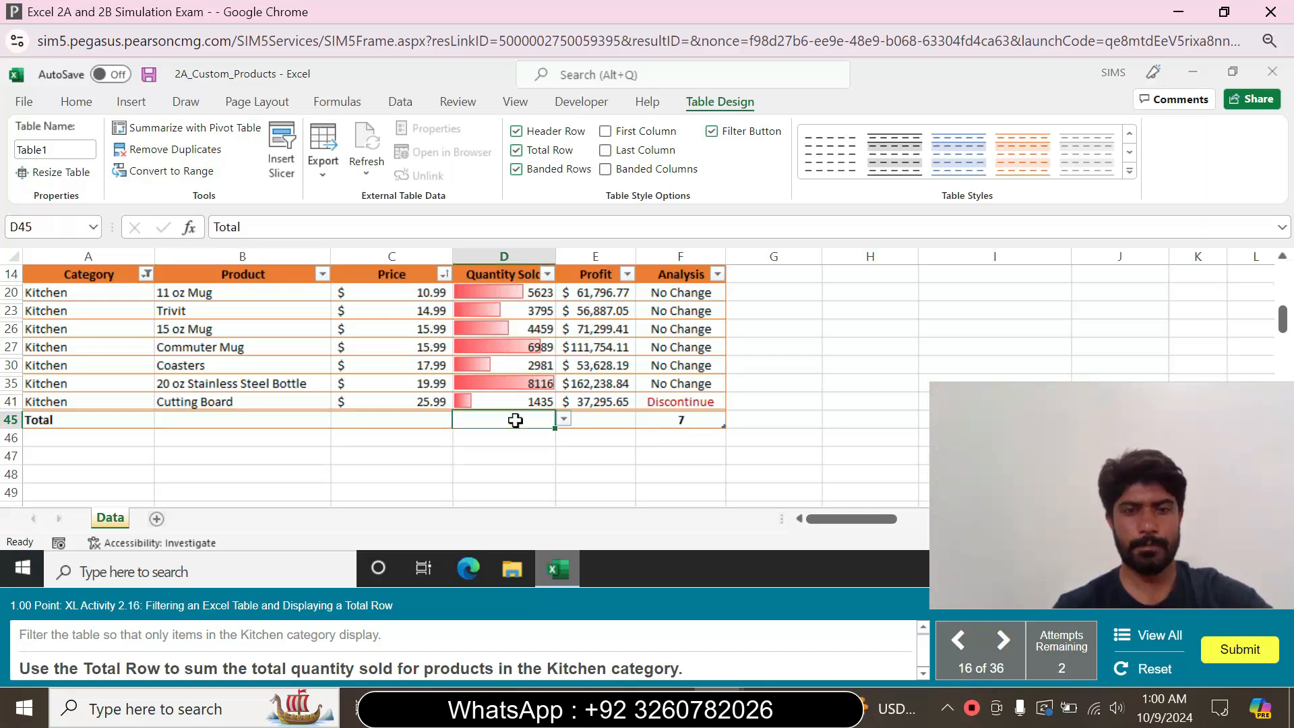
pyautogui.click(564, 418)
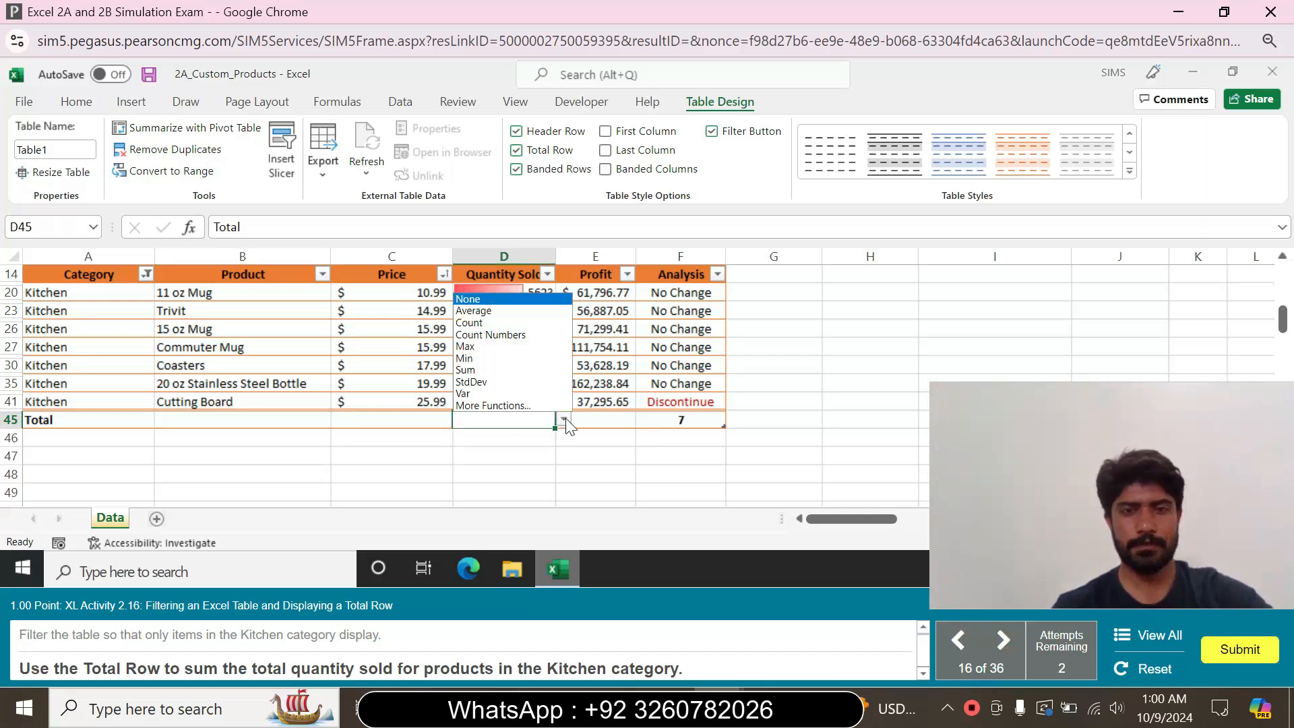
pyautogui.click(525, 373)
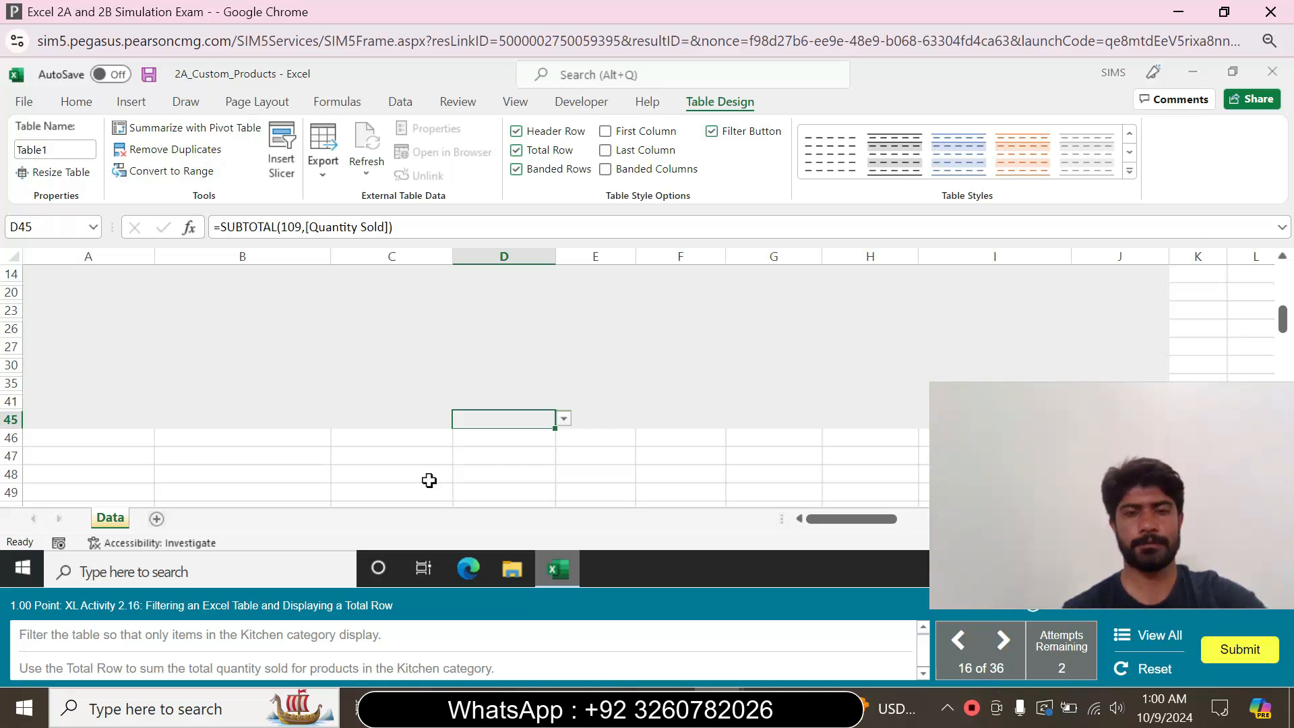
pyautogui.click(850, 362)
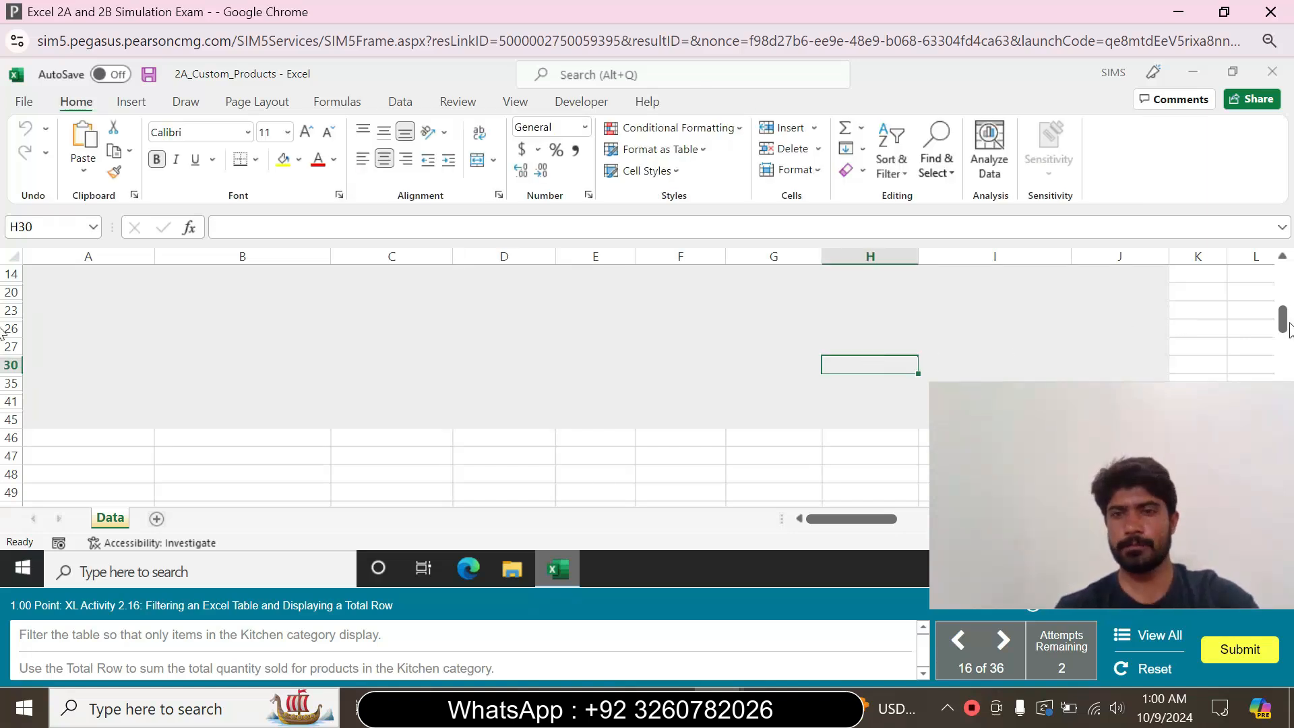
pyautogui.scroll(2, 1280, 330)
pyautogui.moveTo(1281, 296)
pyautogui.mouseDown()
pyautogui.moveTo(1283, 347)
pyautogui.moveTo(1282, 280)
pyautogui.mouseUp()
pyautogui.click(639, 401)
pyautogui.click(504, 409)
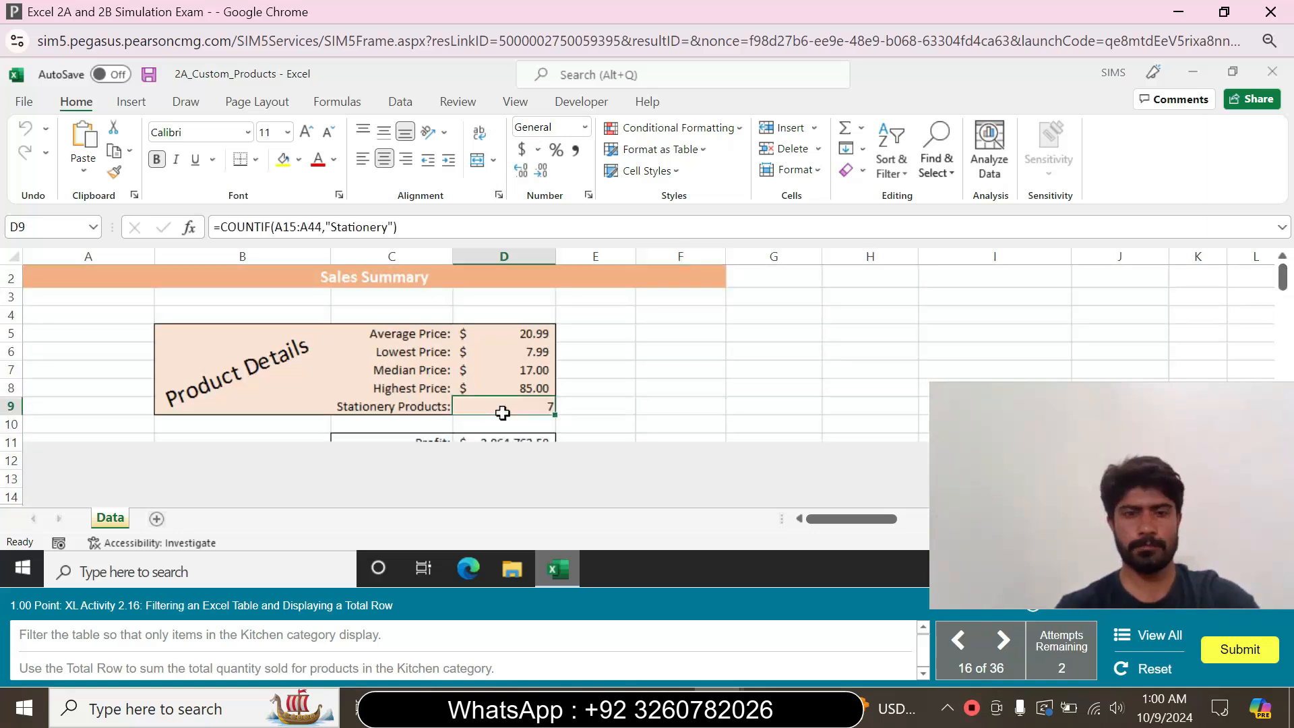
pyautogui.click(660, 353)
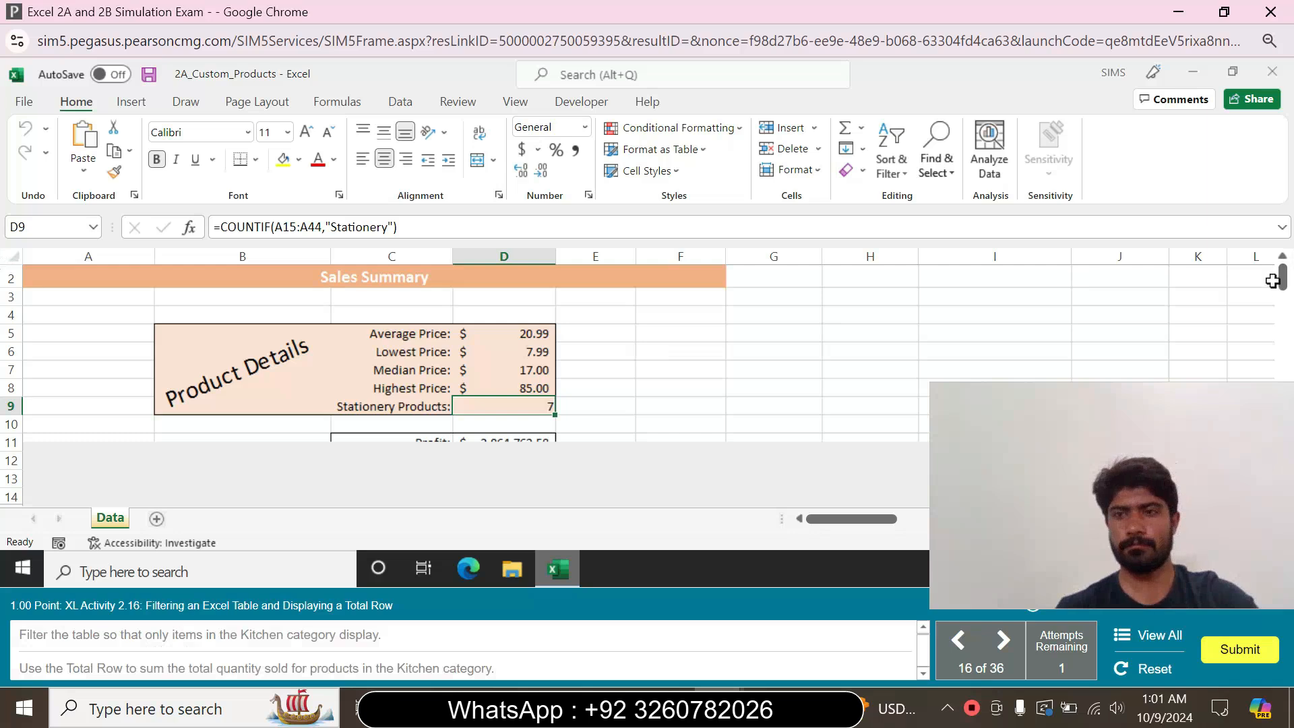
pyautogui.moveTo(1284, 279)
pyautogui.mouseDown()
pyautogui.moveTo(1287, 391)
pyautogui.moveTo(1287, 287)
pyautogui.mouseUp()
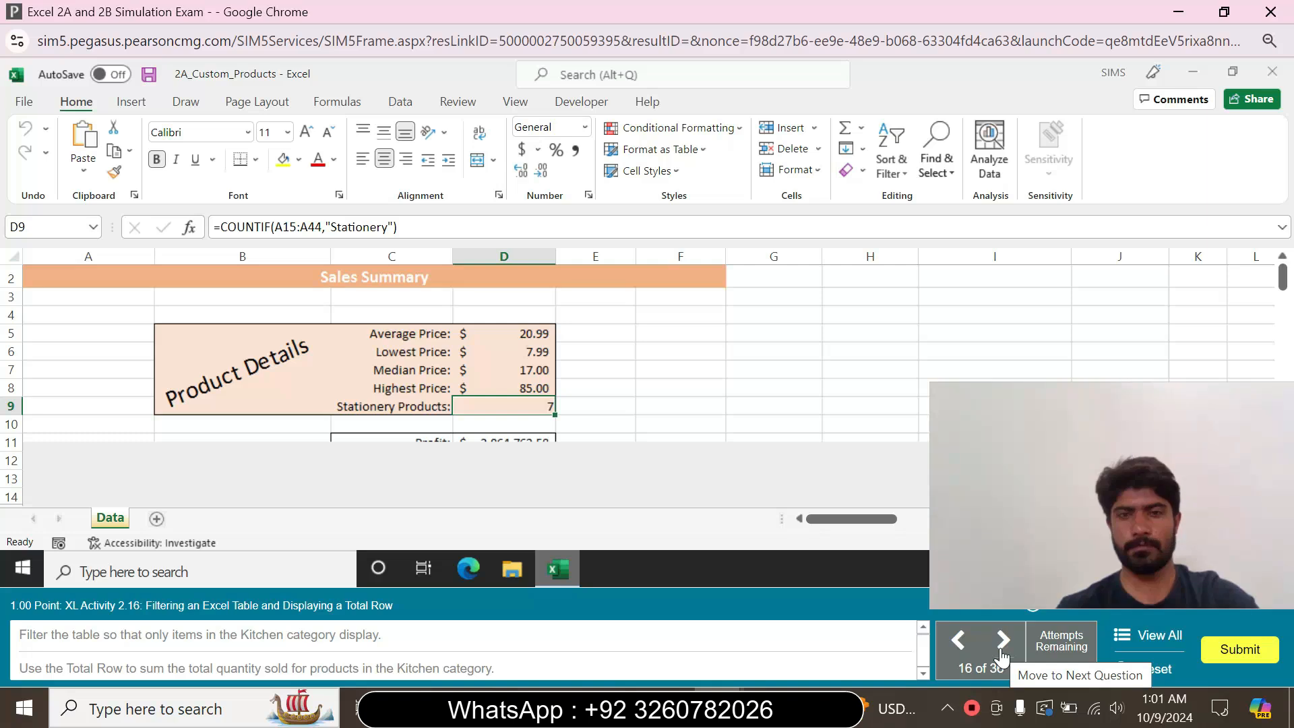
pyautogui.click(758, 394)
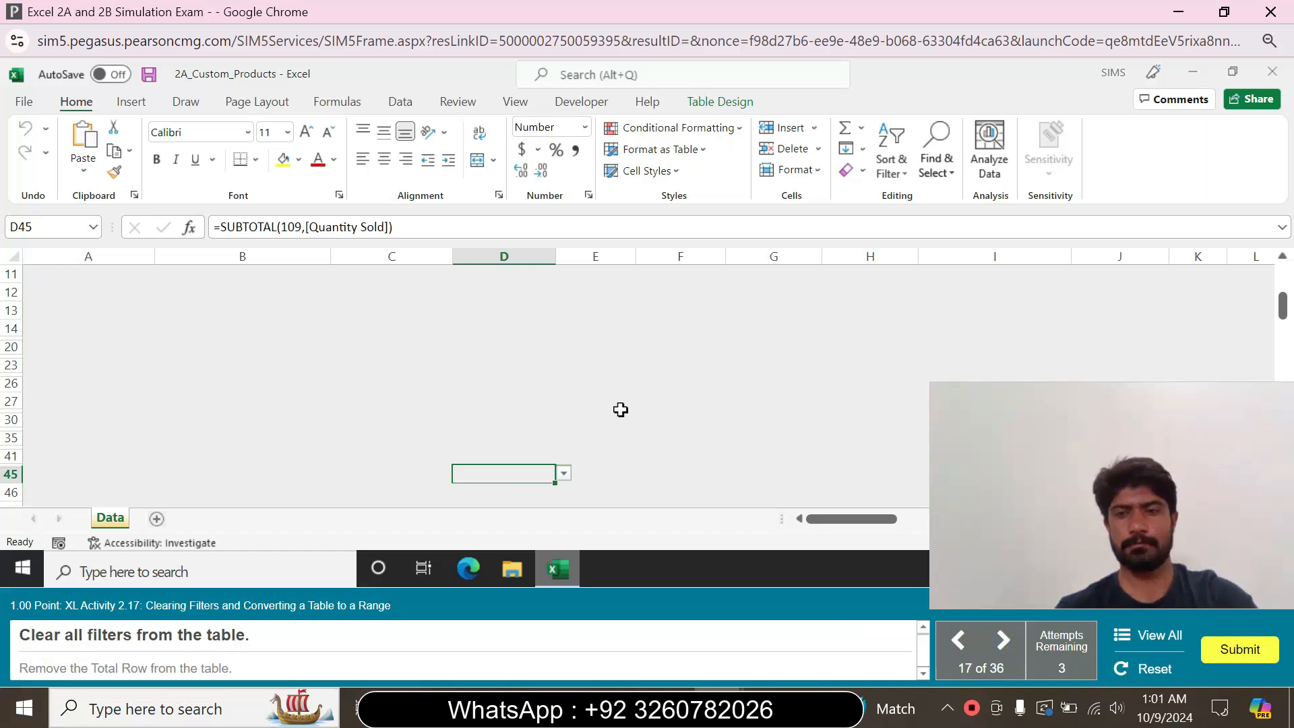
# Clear the filter from the Category column and remove the Total Row from the table
pyautogui.click(1282, 303)
pyautogui.moveTo(1283, 310)
pyautogui.mouseDown()
pyautogui.moveTo(1285, 321)
pyautogui.moveTo(1284, 289)
pyautogui.moveTo(1278, 307)
pyautogui.mouseUp()
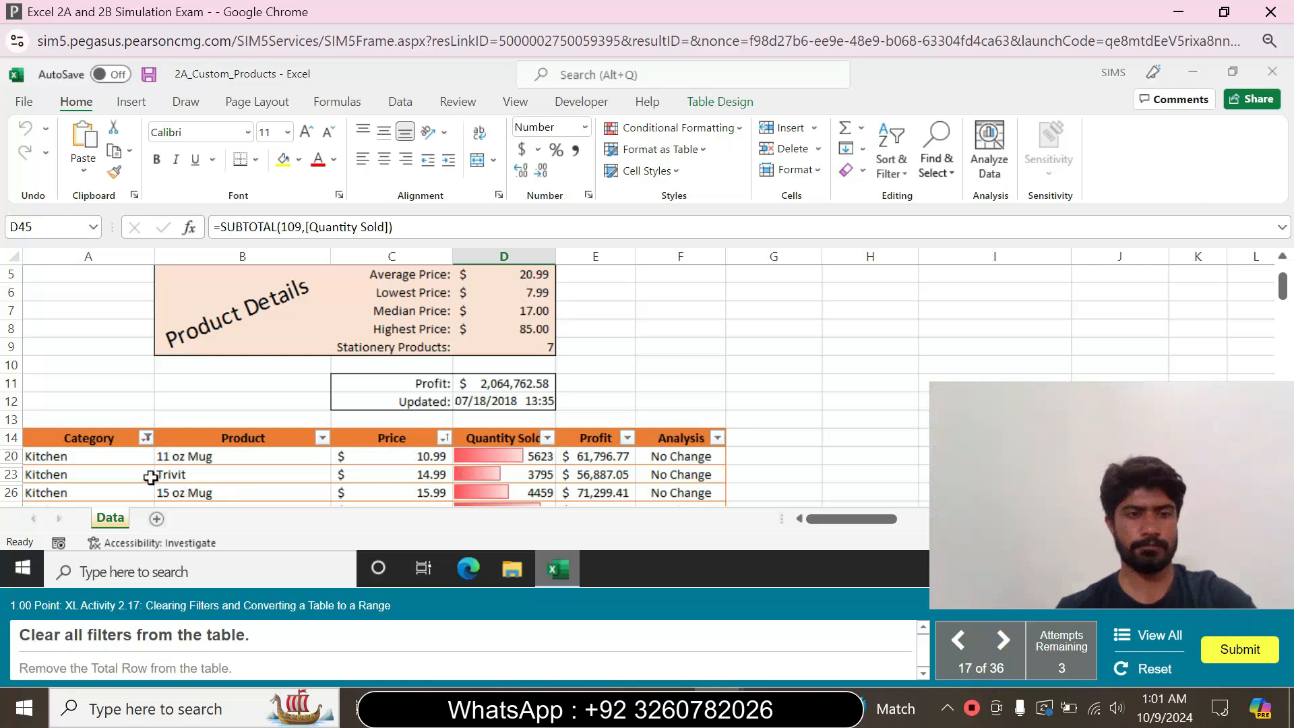
pyautogui.click(110, 438)
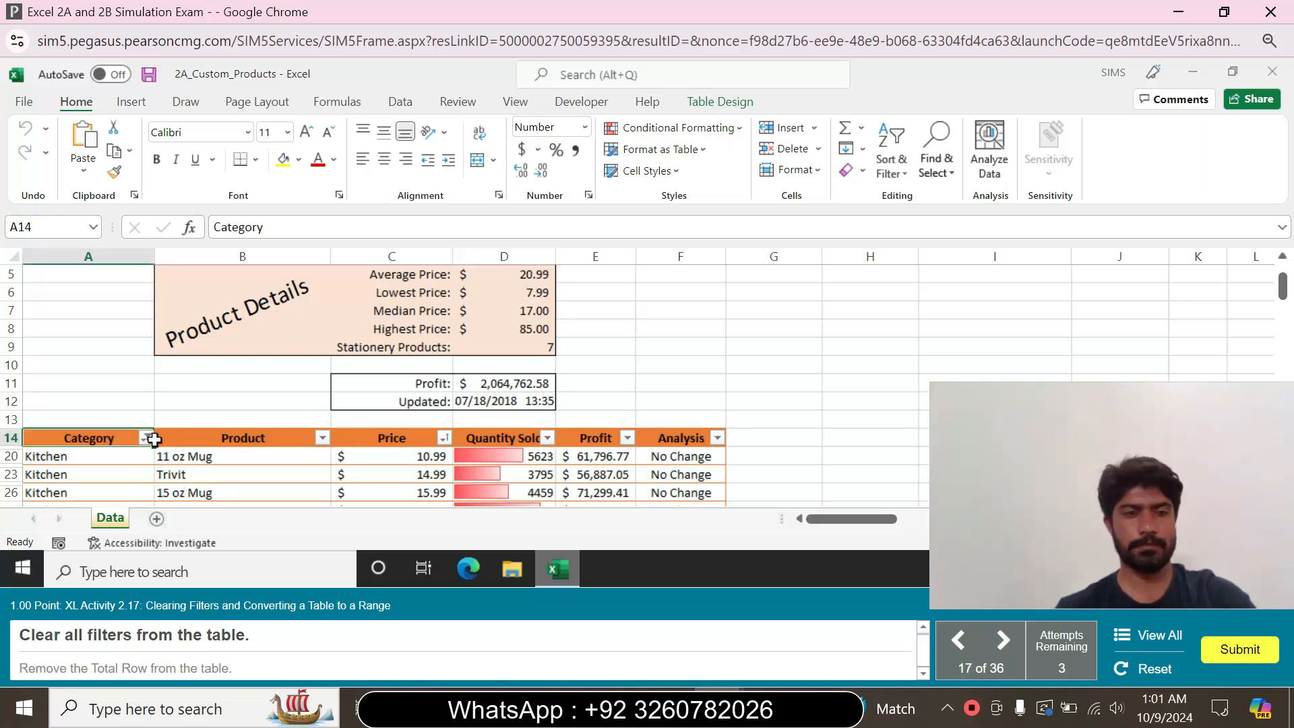
pyautogui.click(146, 439)
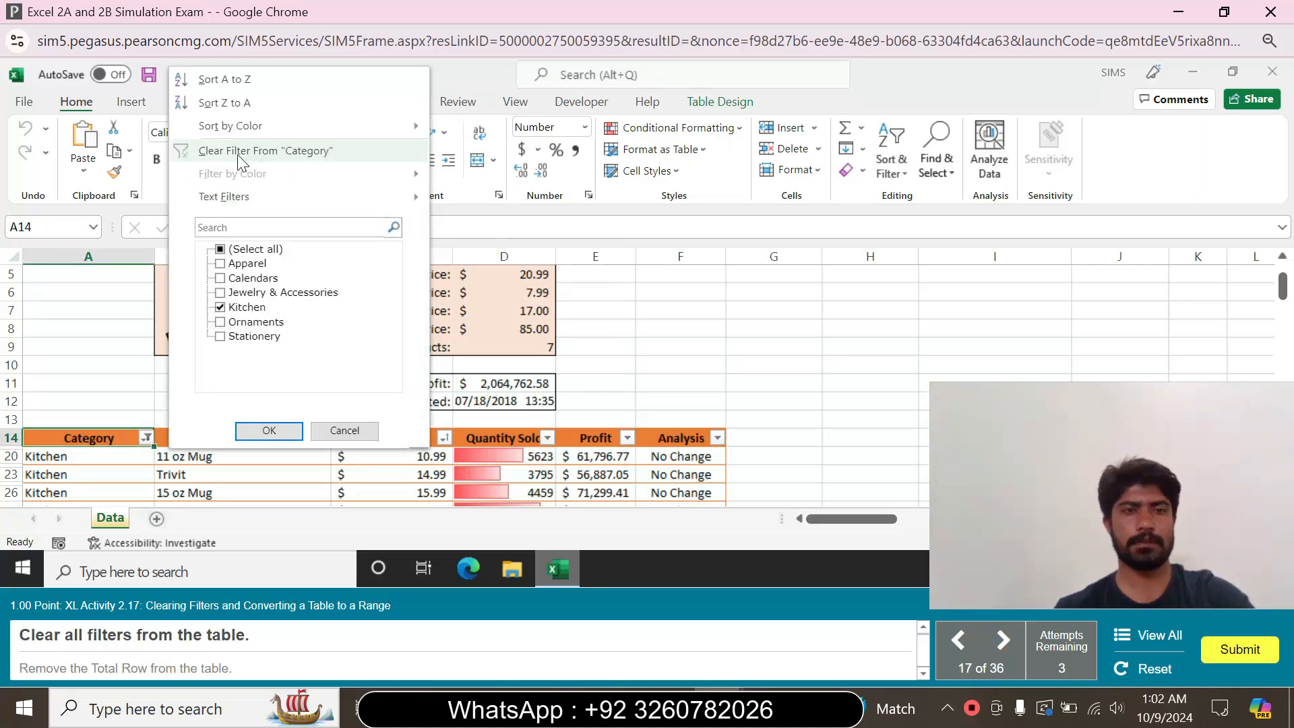
pyautogui.click(316, 155)
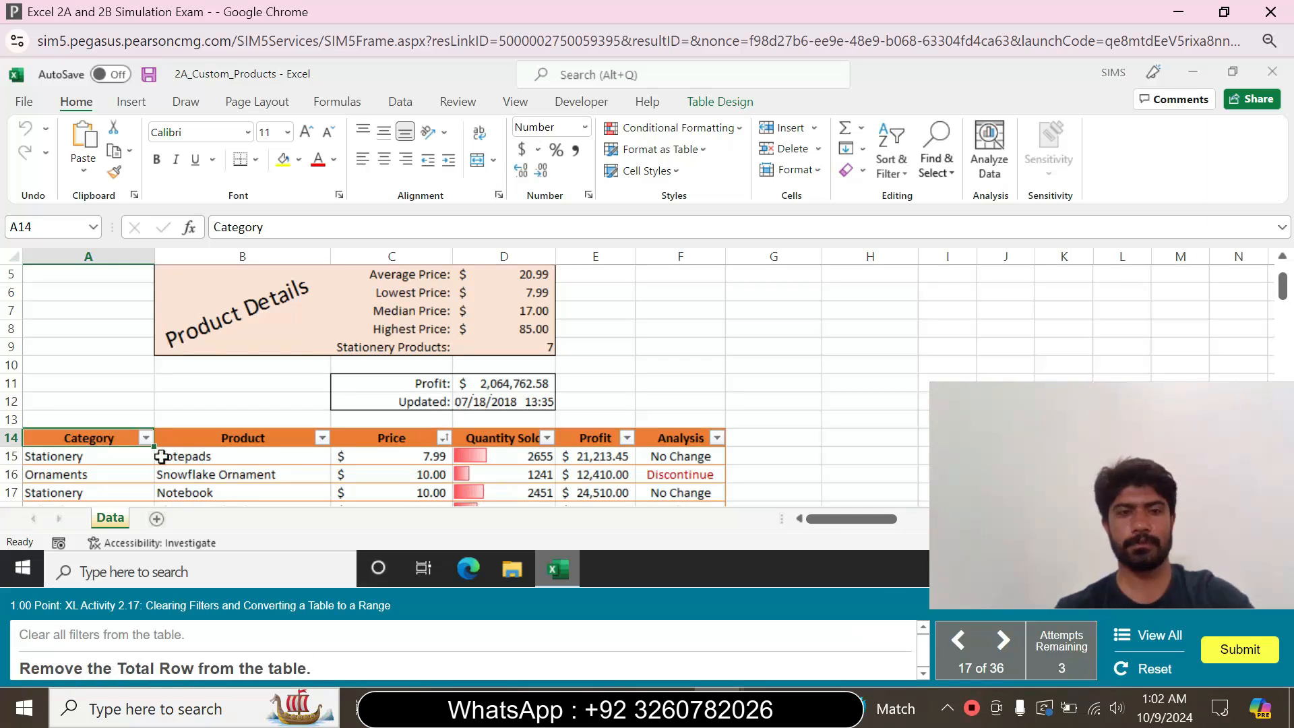
pyautogui.click(718, 103)
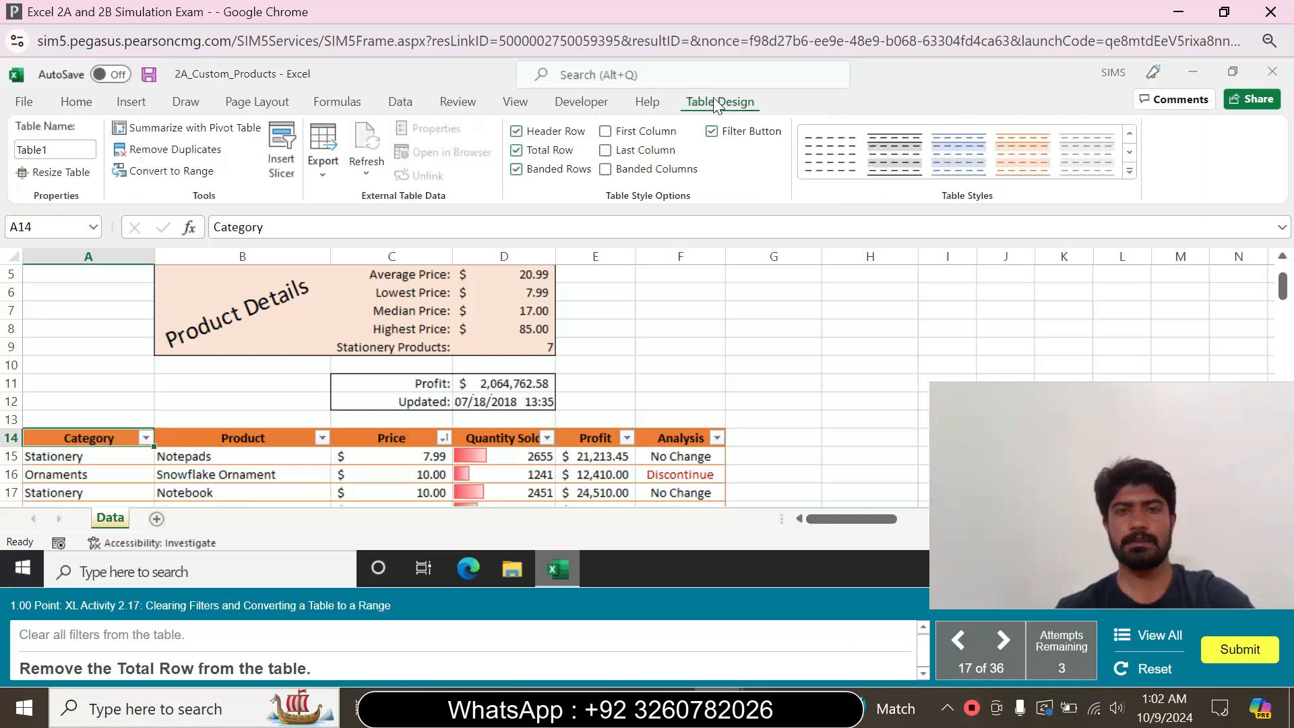
pyautogui.click(516, 152)
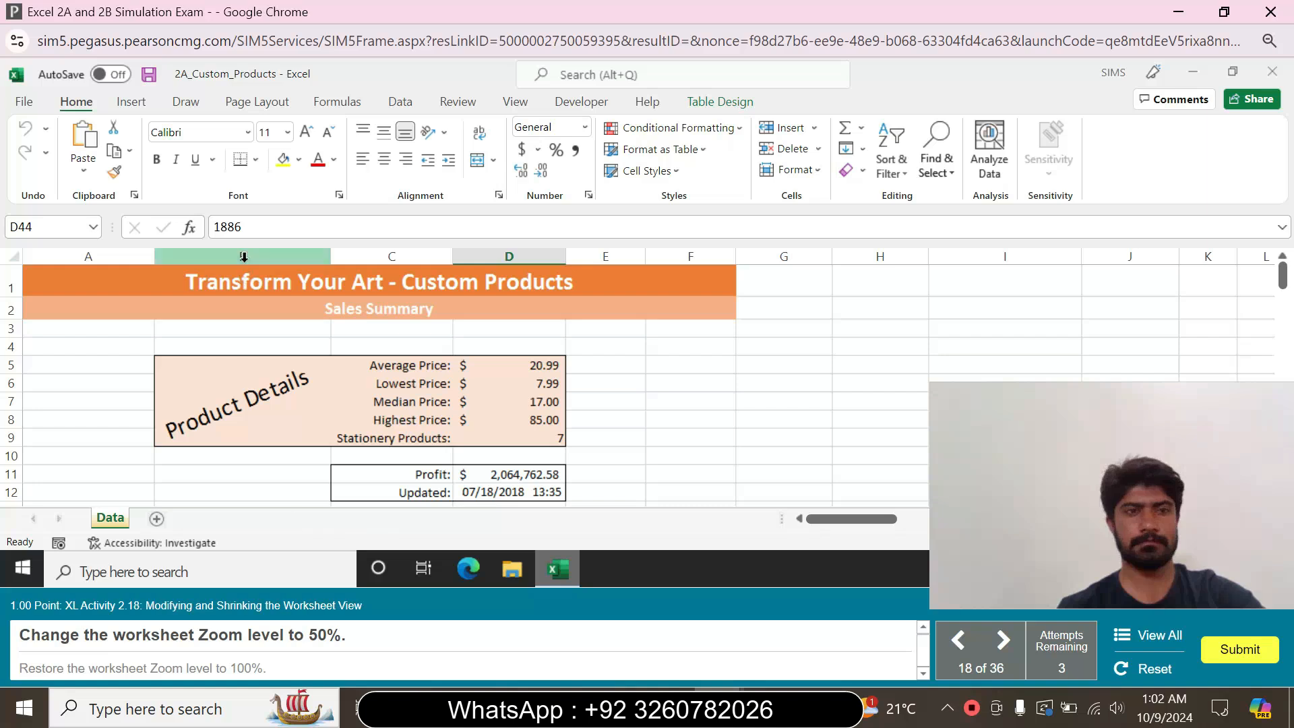
# Change the worksheet zoom level to 50% and restore it to 100%
pyautogui.click(132, 102)
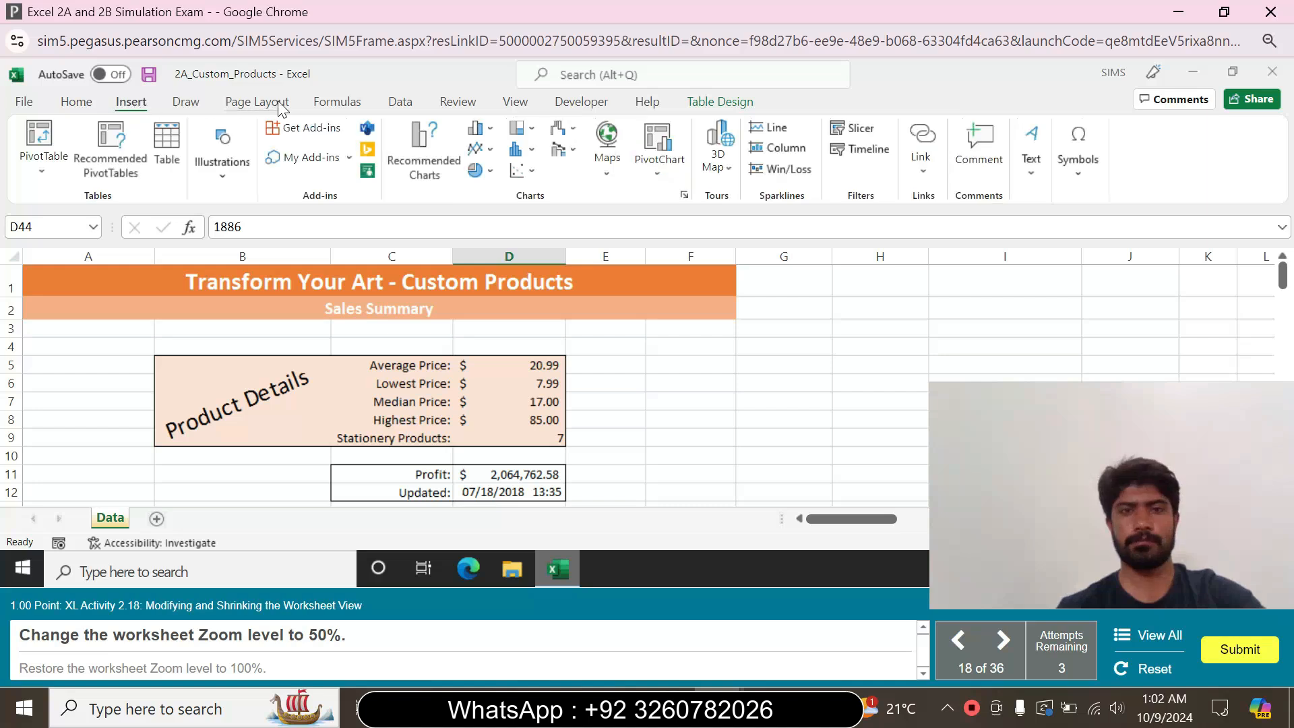
pyautogui.click(256, 103)
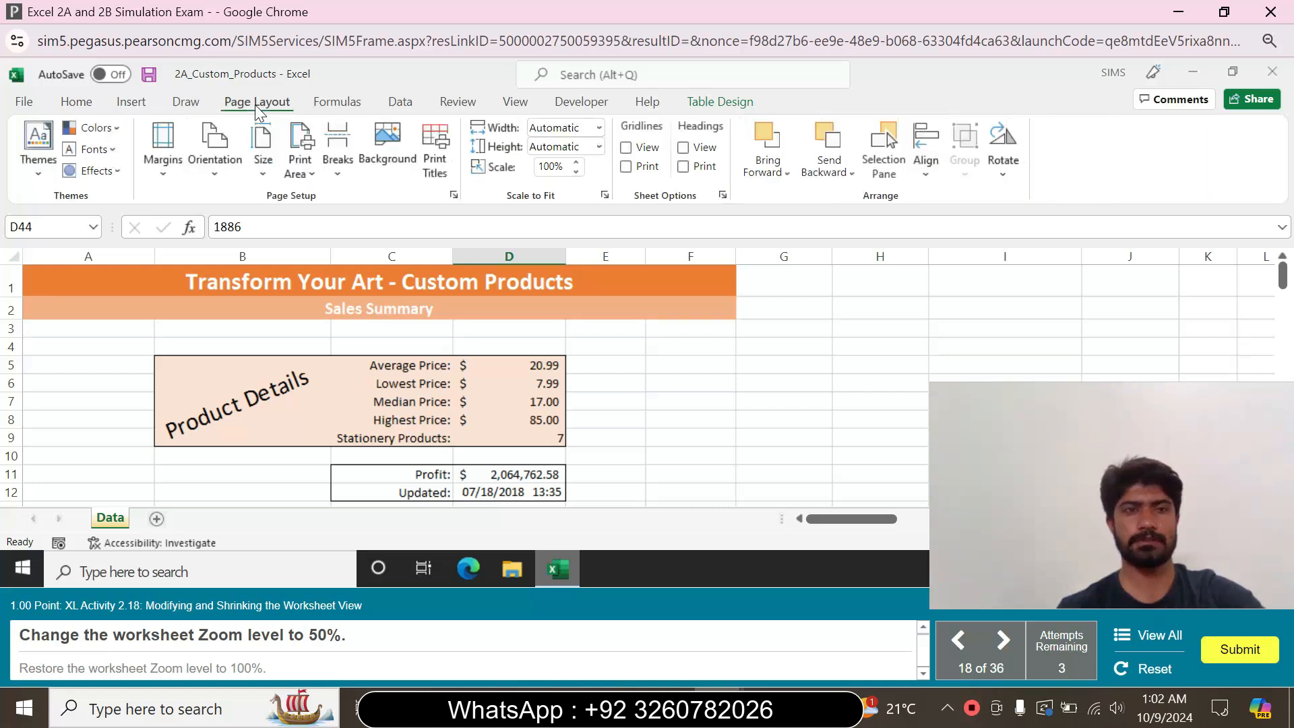
pyautogui.click(463, 105)
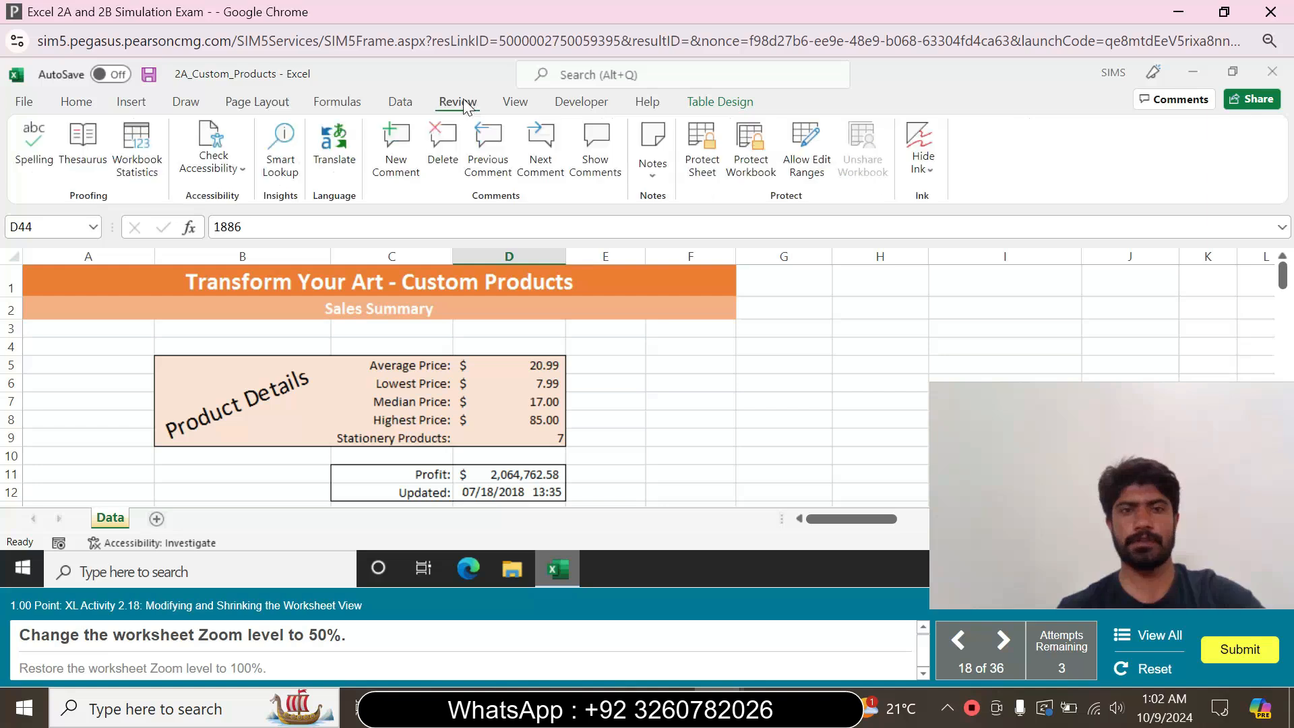
pyautogui.click(517, 103)
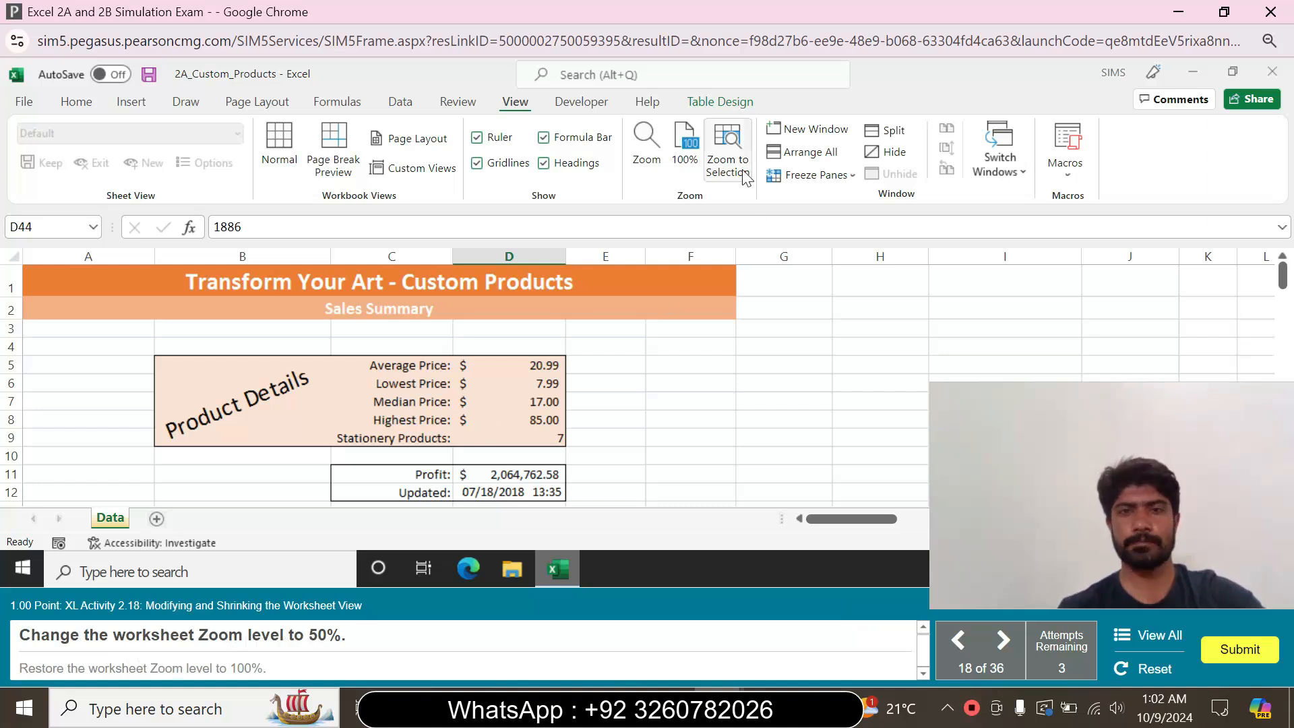
pyautogui.click(653, 162)
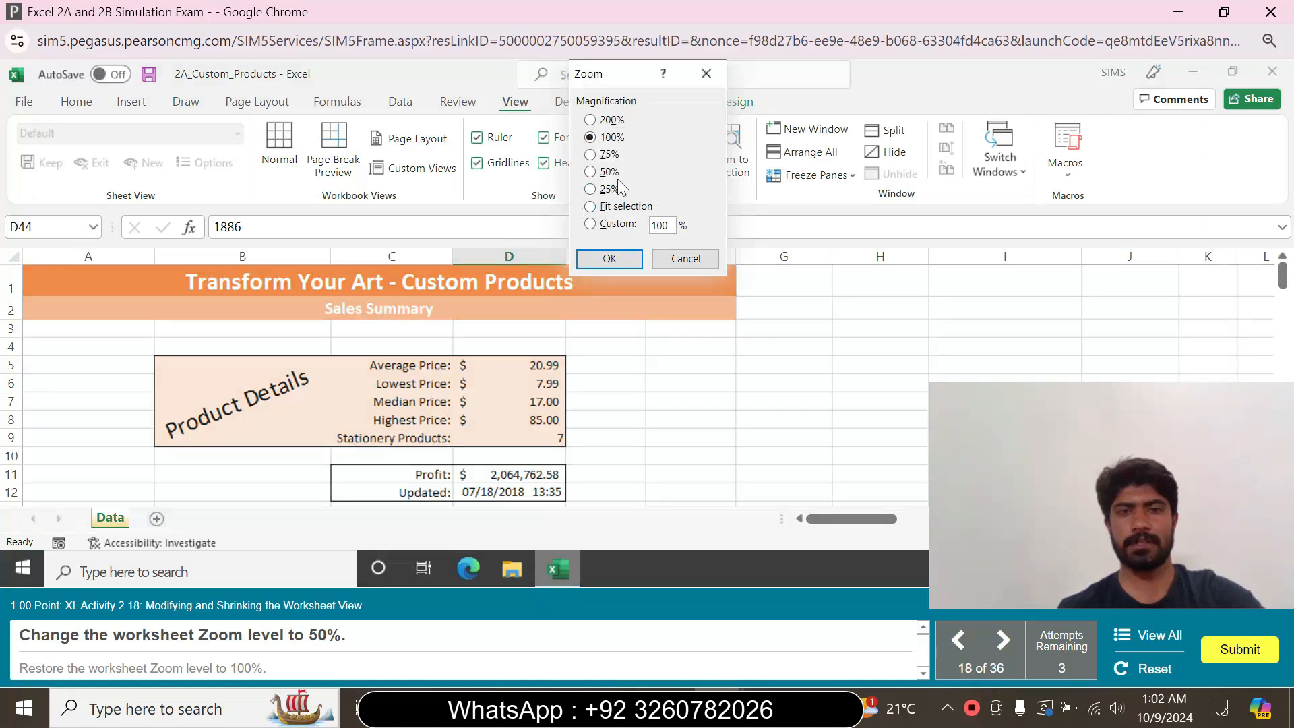
pyautogui.click(590, 172)
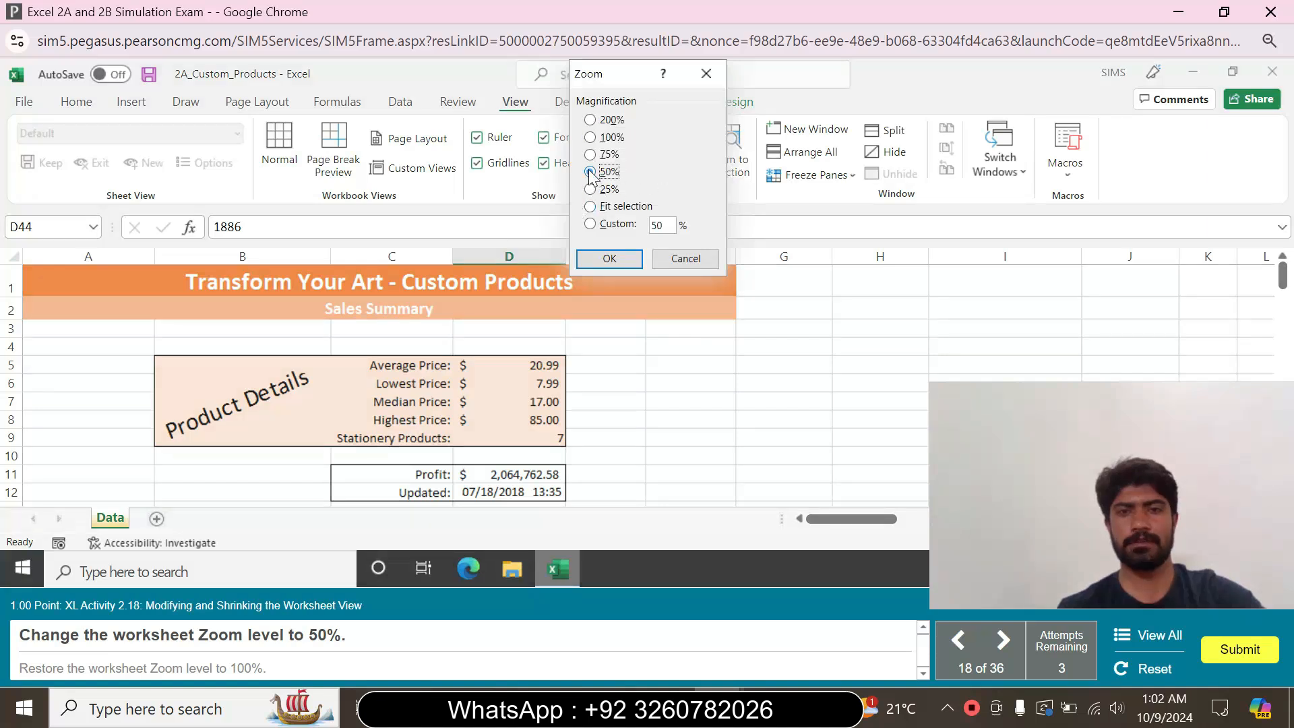
pyautogui.click(599, 262)
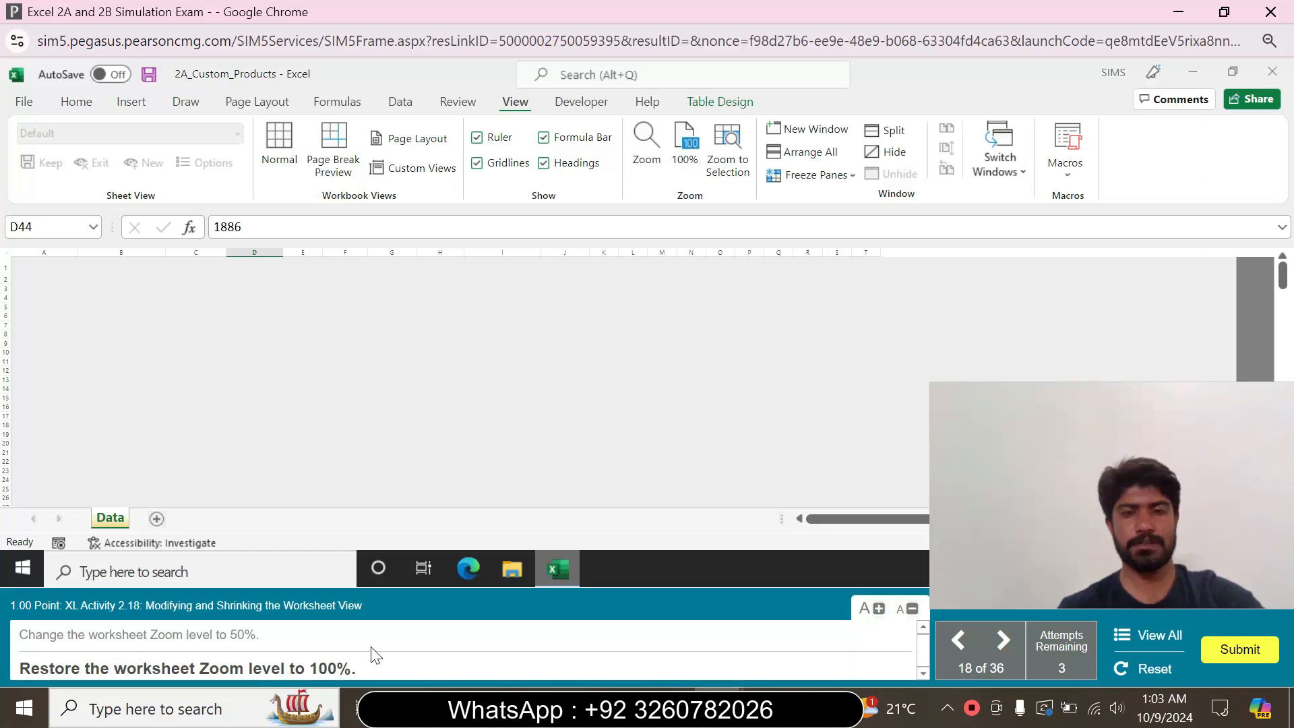
pyautogui.click(685, 160)
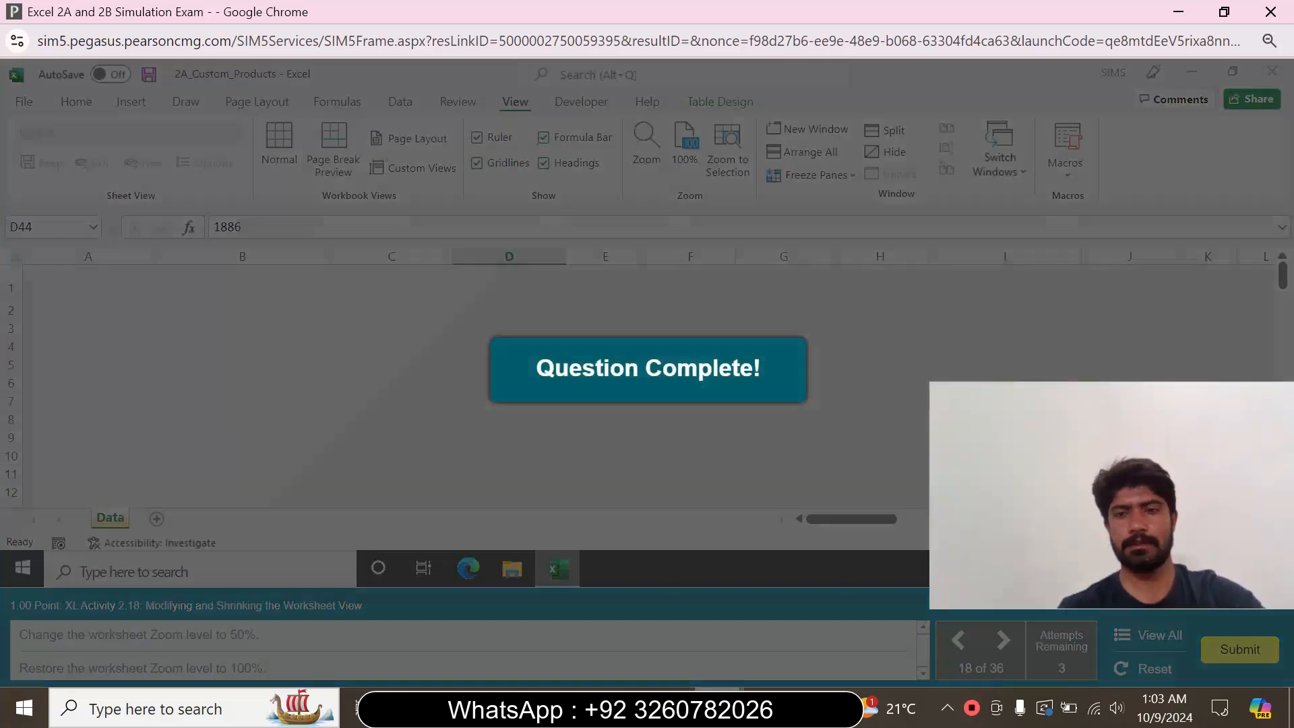
pyautogui.moveTo(718, 709)
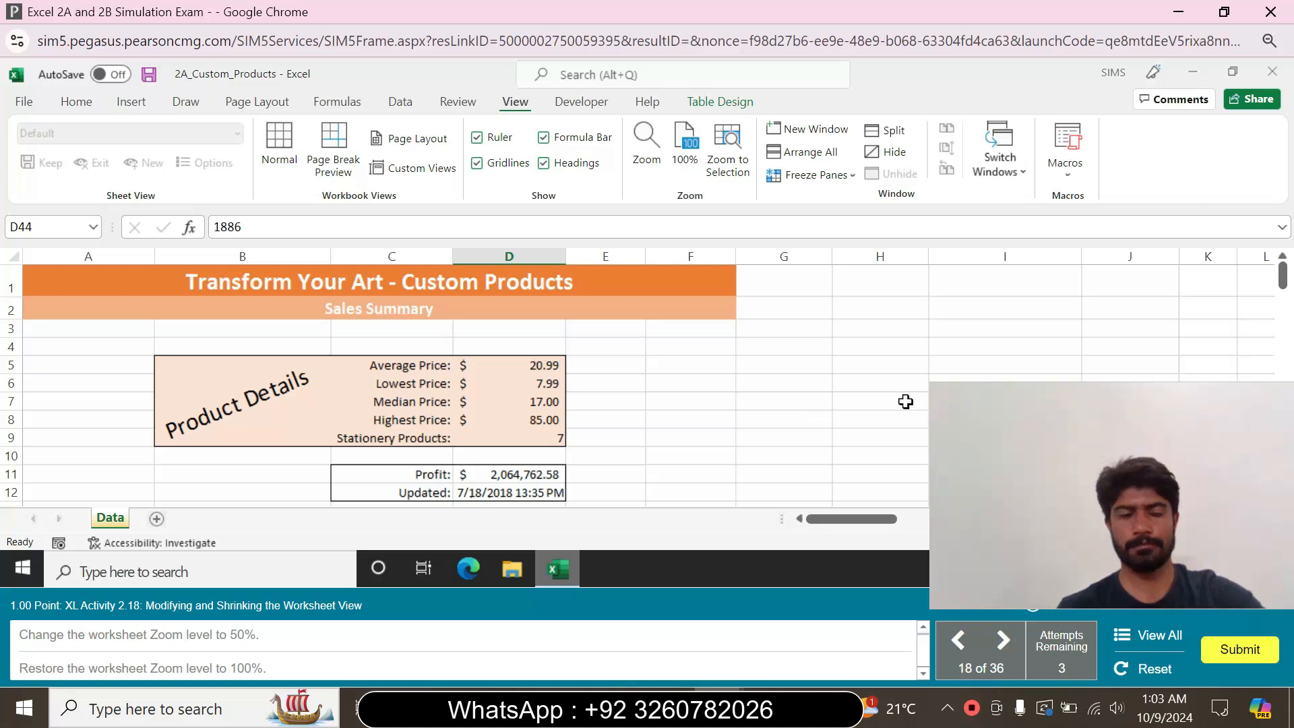
pyautogui.click(626, 330)
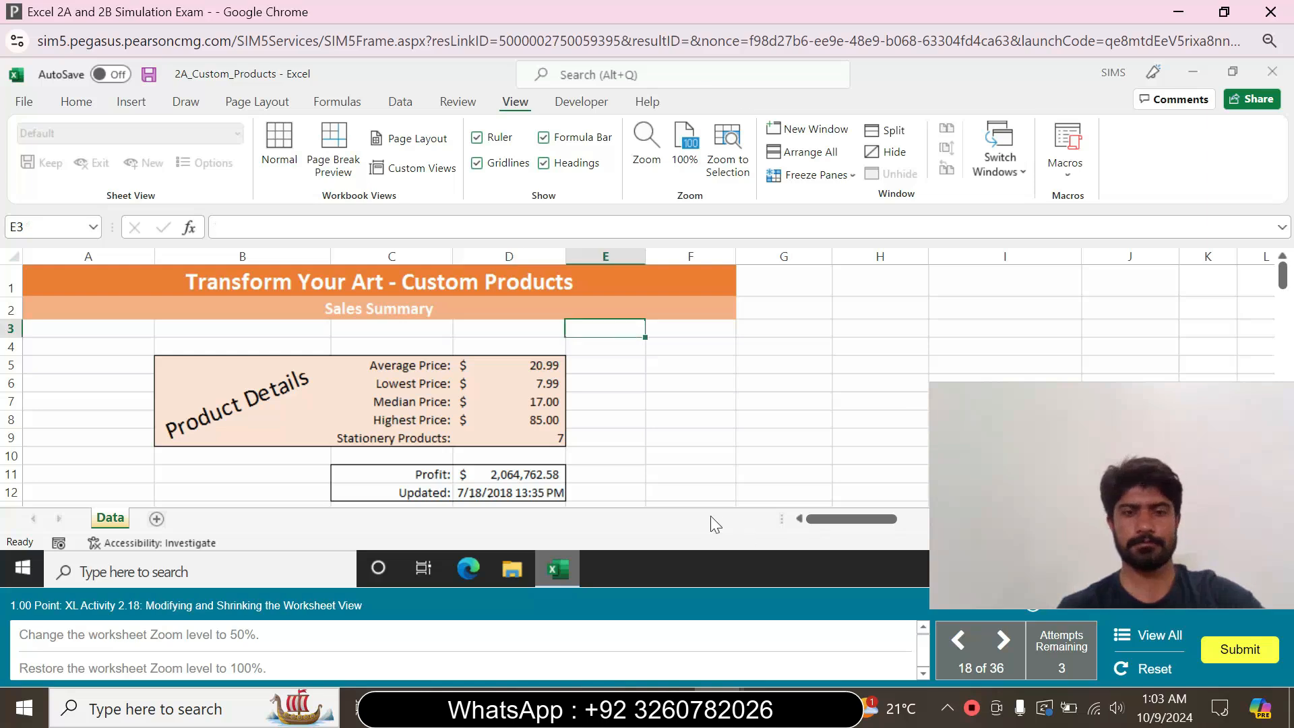
pyautogui.click(578, 419)
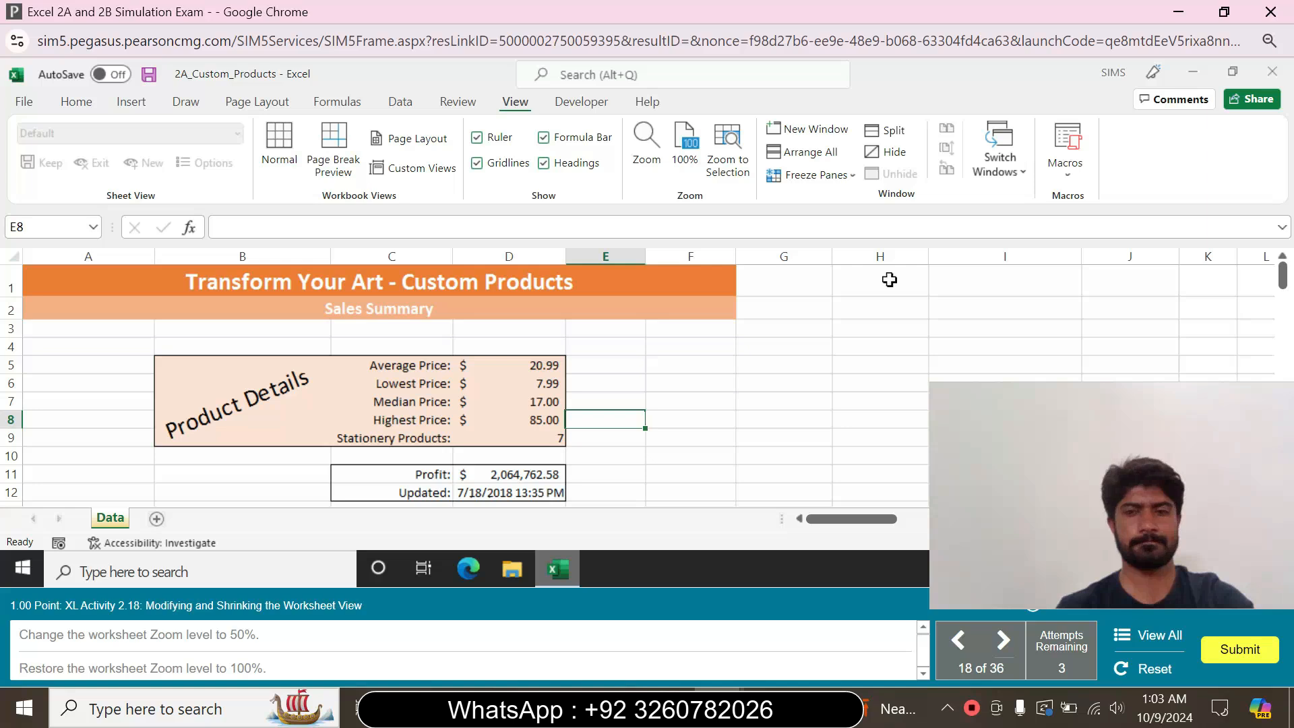
pyautogui.click(289, 400)
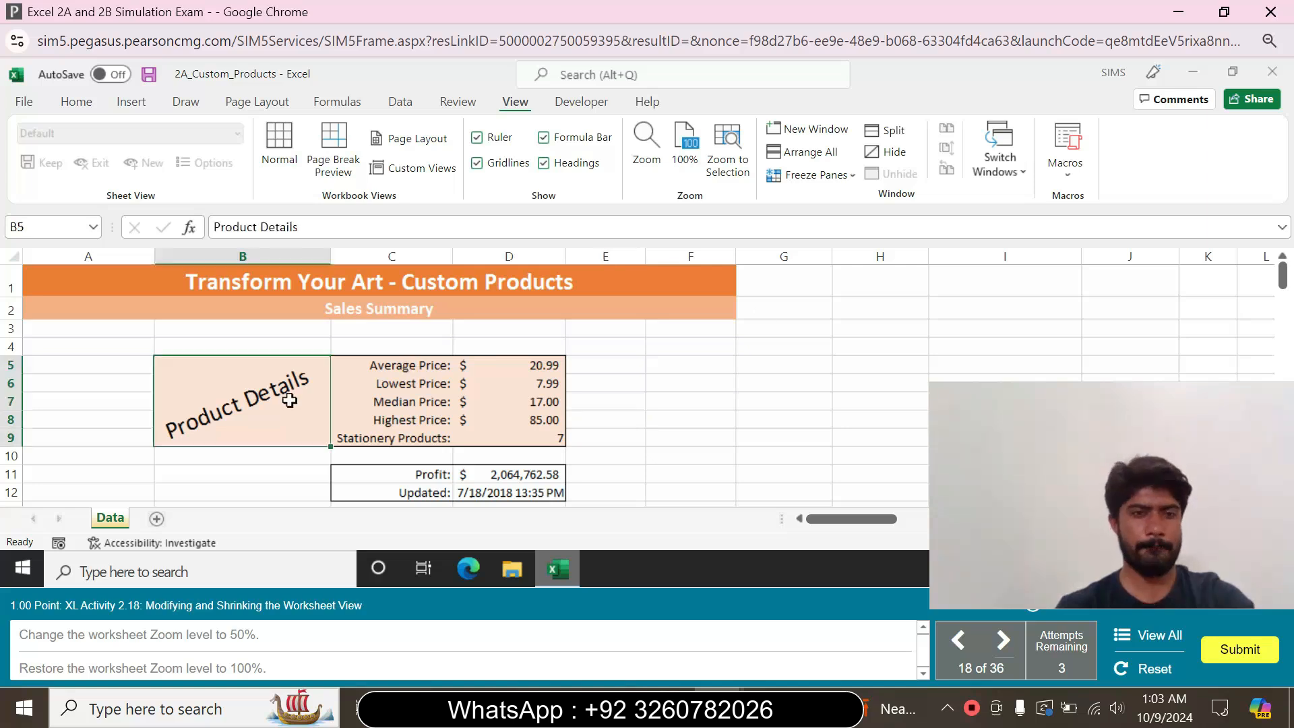
pyautogui.click(421, 399)
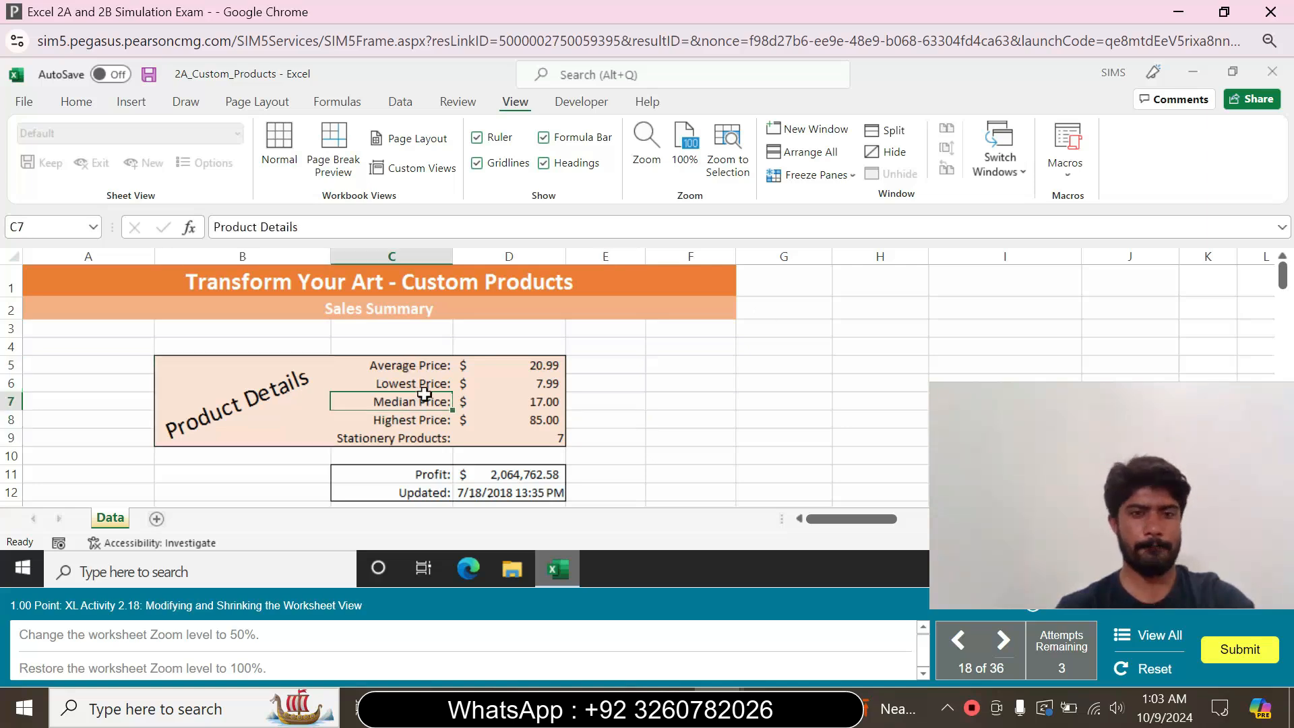
pyautogui.click(539, 401)
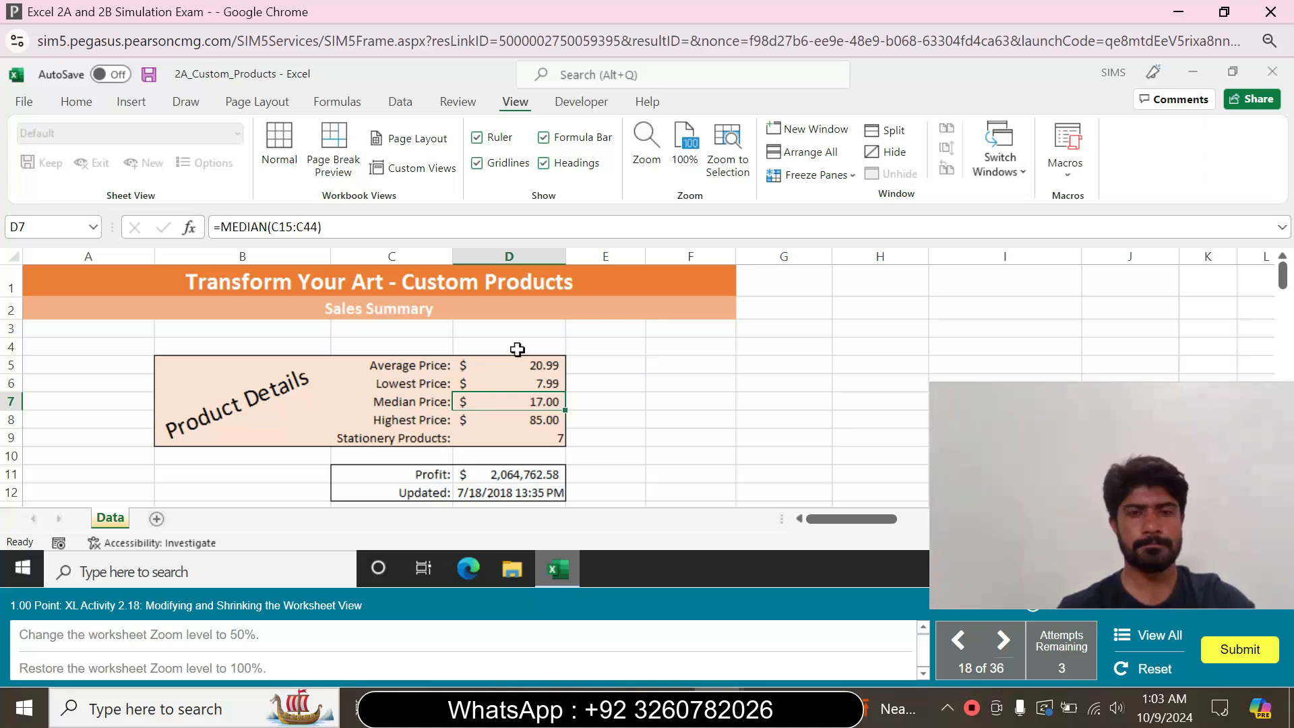
pyautogui.click(653, 386)
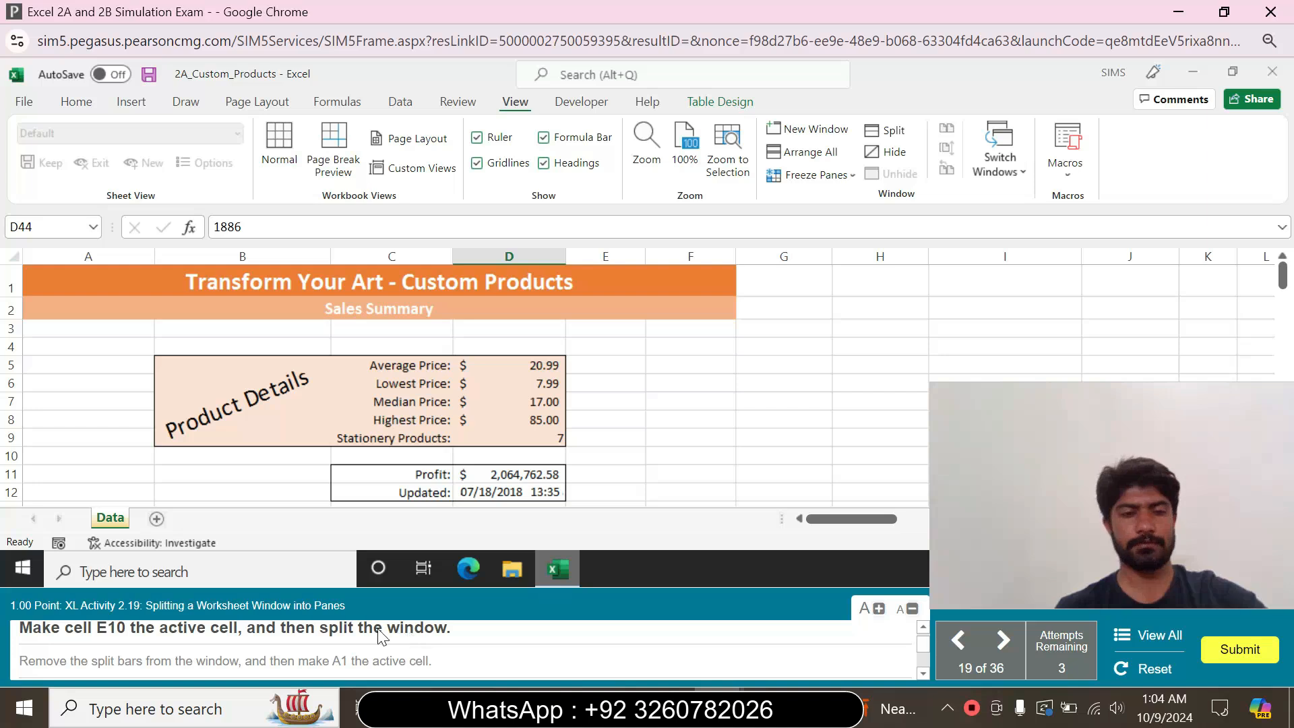
# Make cell E10 the active cell and split the worksheet window into panes there
pyautogui.click(46, 227)
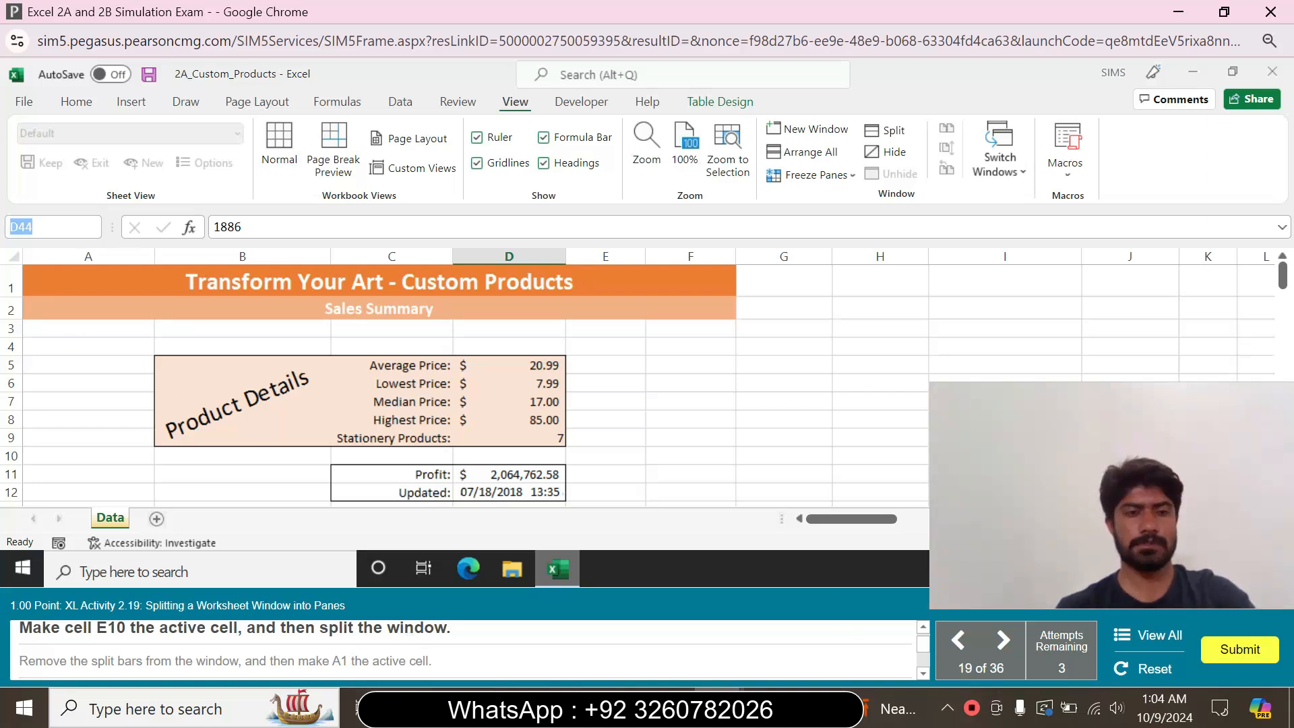
pyautogui.write('E')
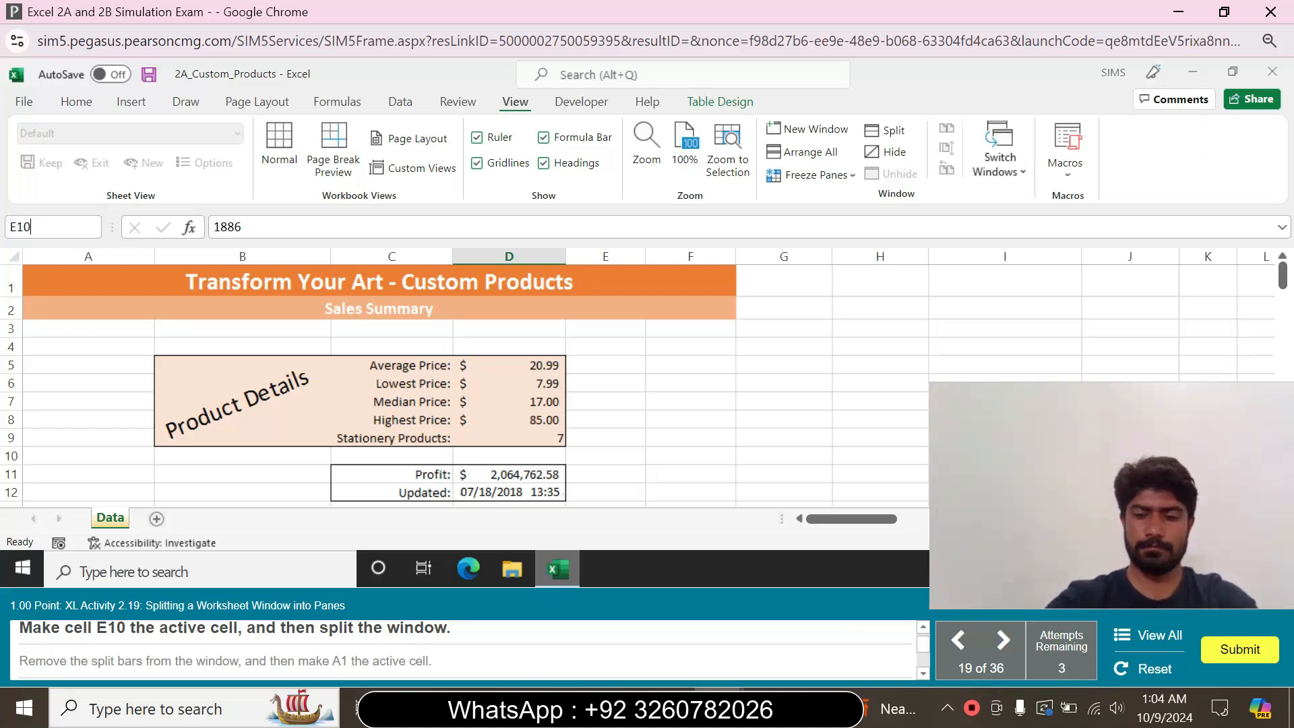
pyautogui.write('10')
pyautogui.press('Return')
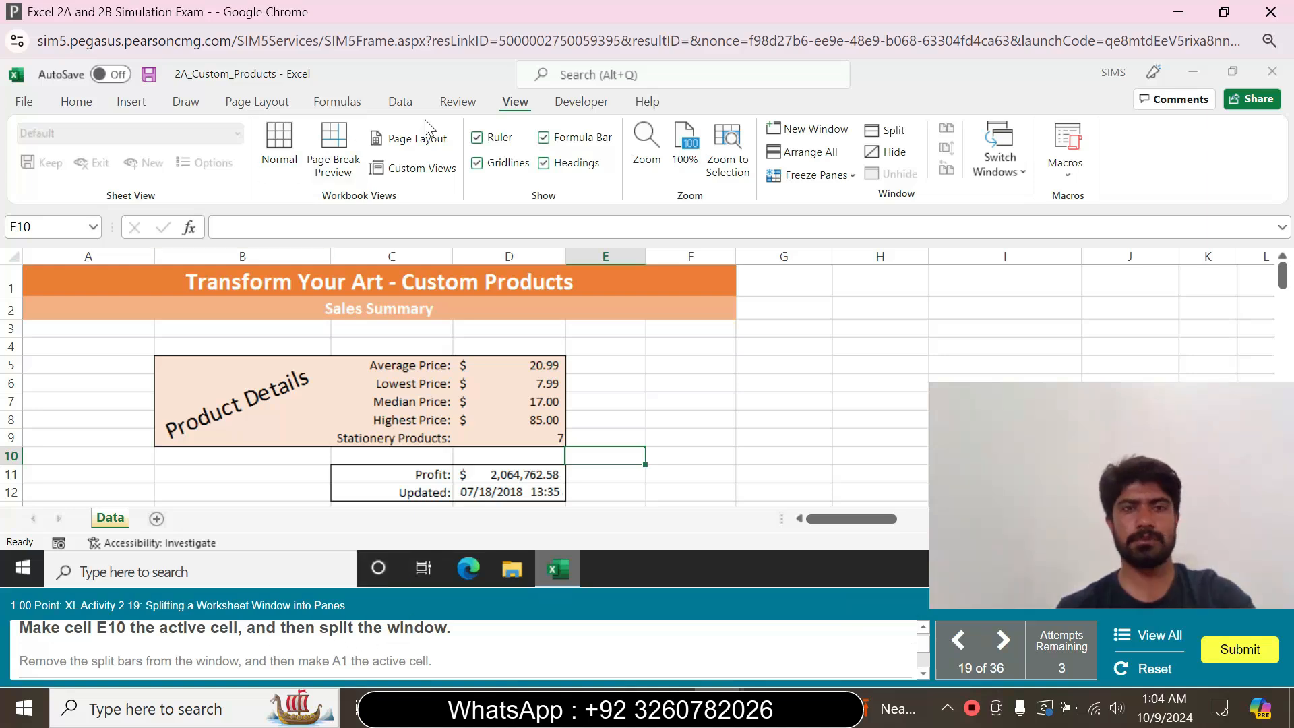
pyautogui.click(901, 137)
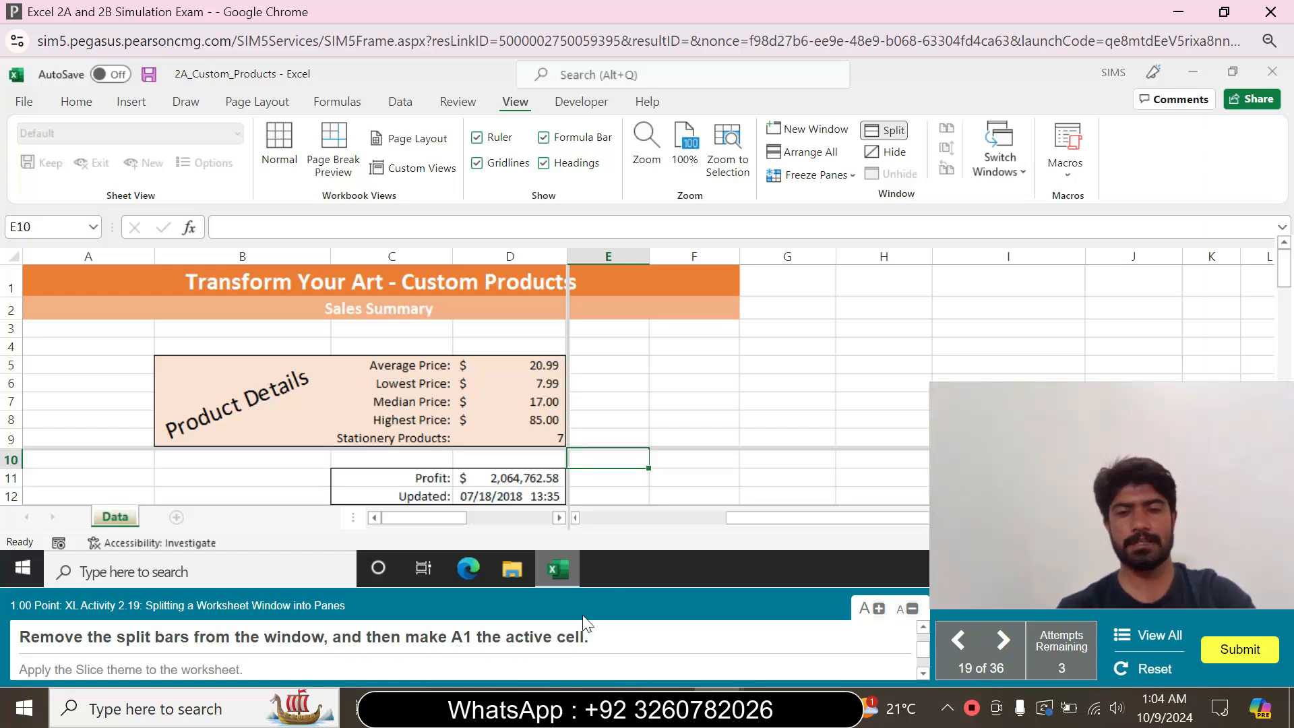
# Remove the split bars from the window and make A1 the active cell
pyautogui.click(893, 132)
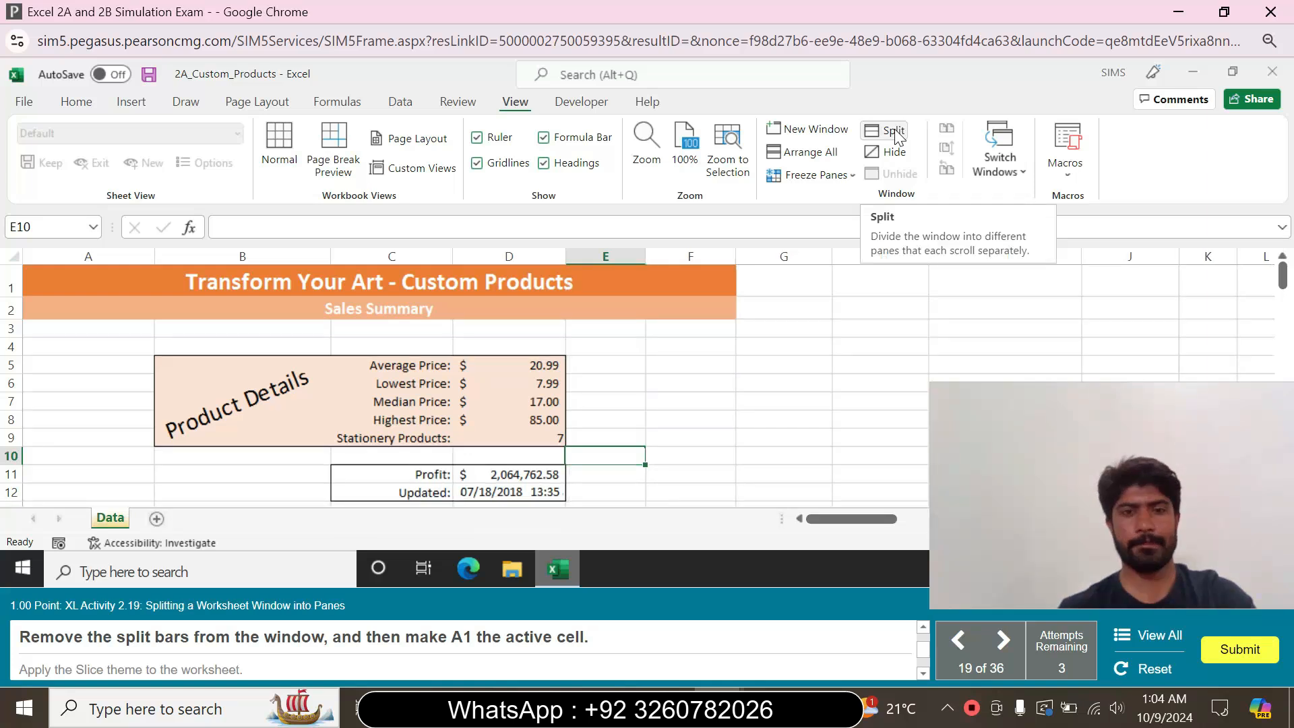
pyautogui.click(112, 287)
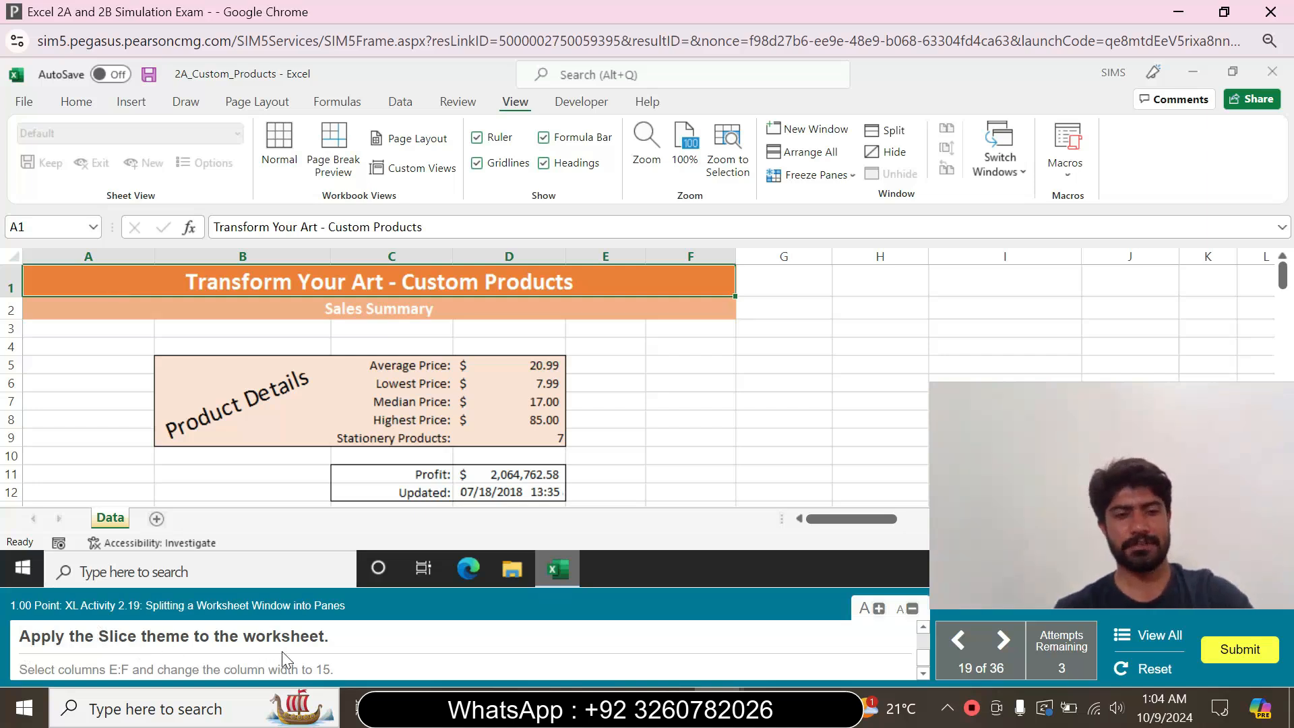
# Apply the Slice theme to the worksheet
pyautogui.click(260, 105)
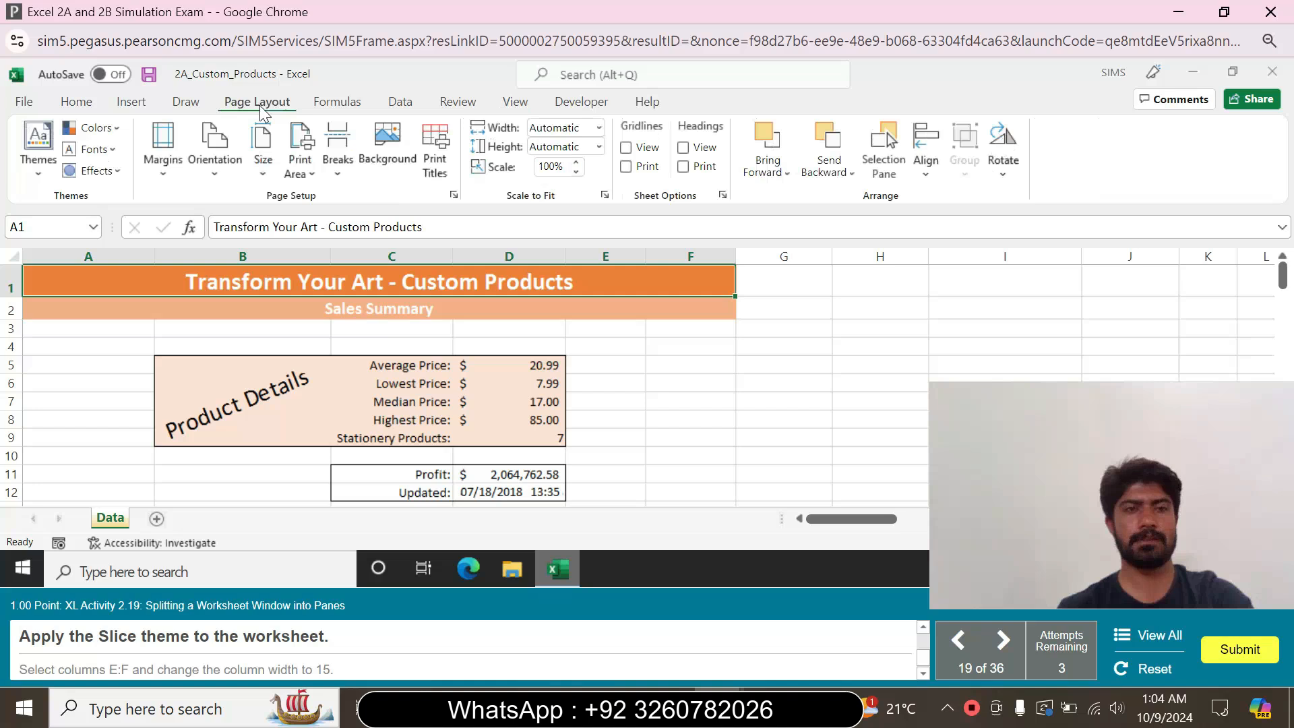
pyautogui.click(39, 162)
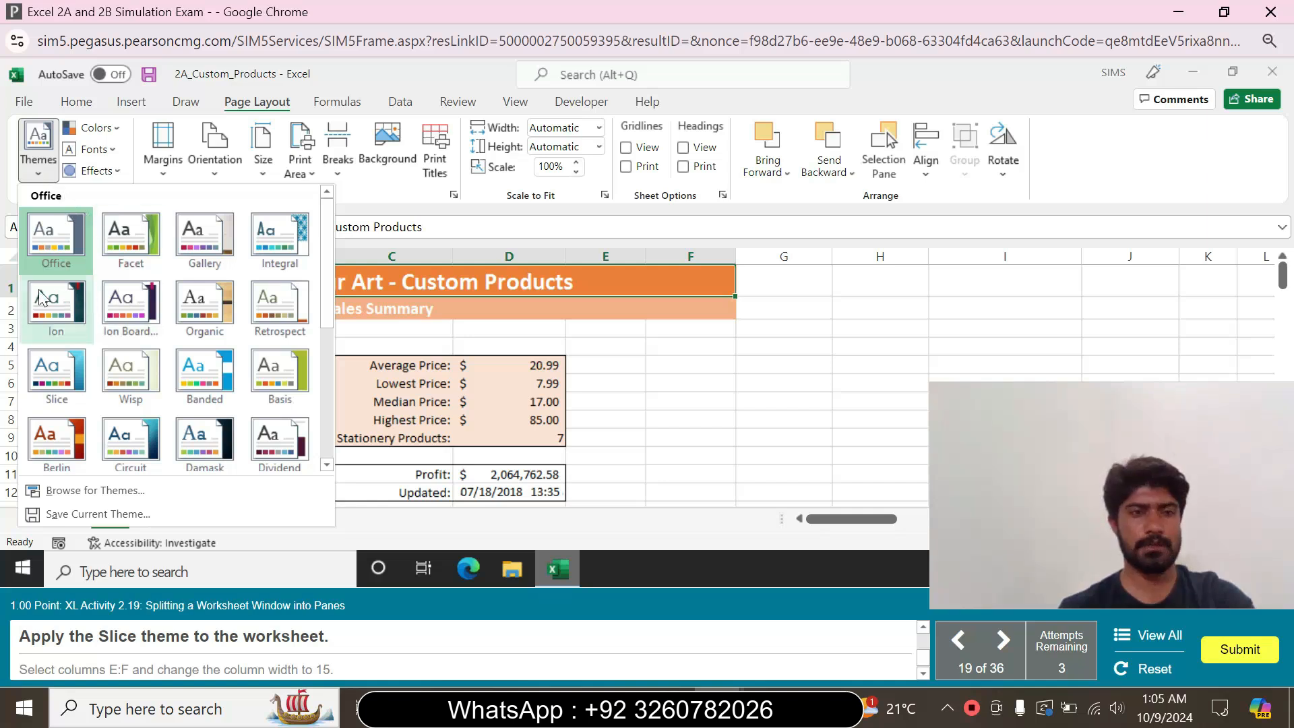
pyautogui.click(59, 384)
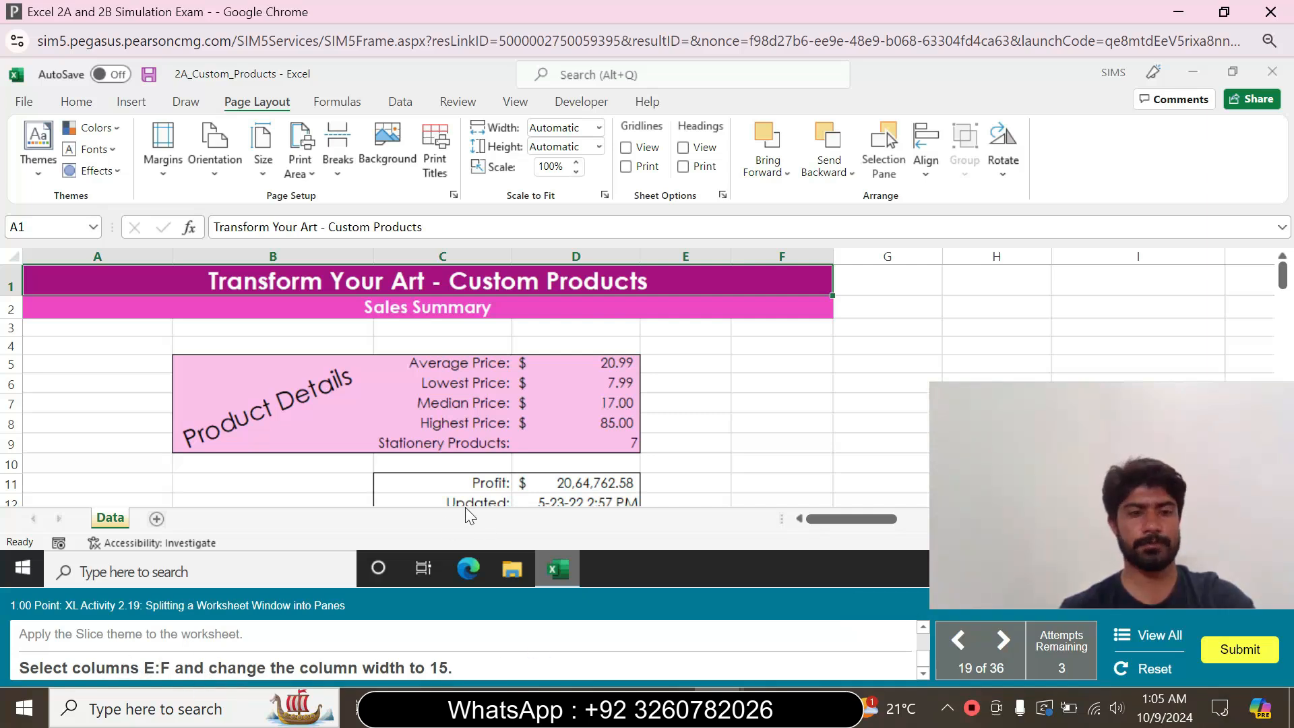
# Select columns E:F and set their column width to 15
pyautogui.click(677, 258)
pyautogui.keyDown('shift'); pyautogui.click(811, 257); pyautogui.keyUp('shift')
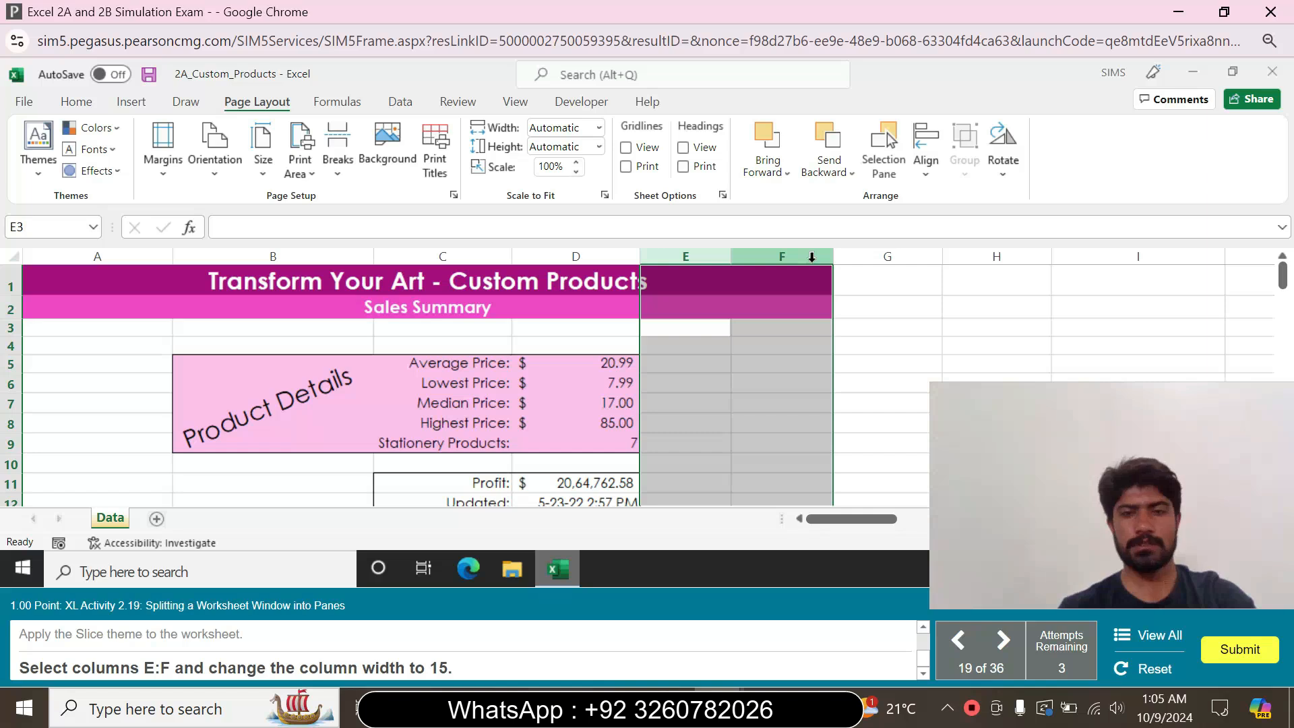
pyautogui.rightClick(812, 257)
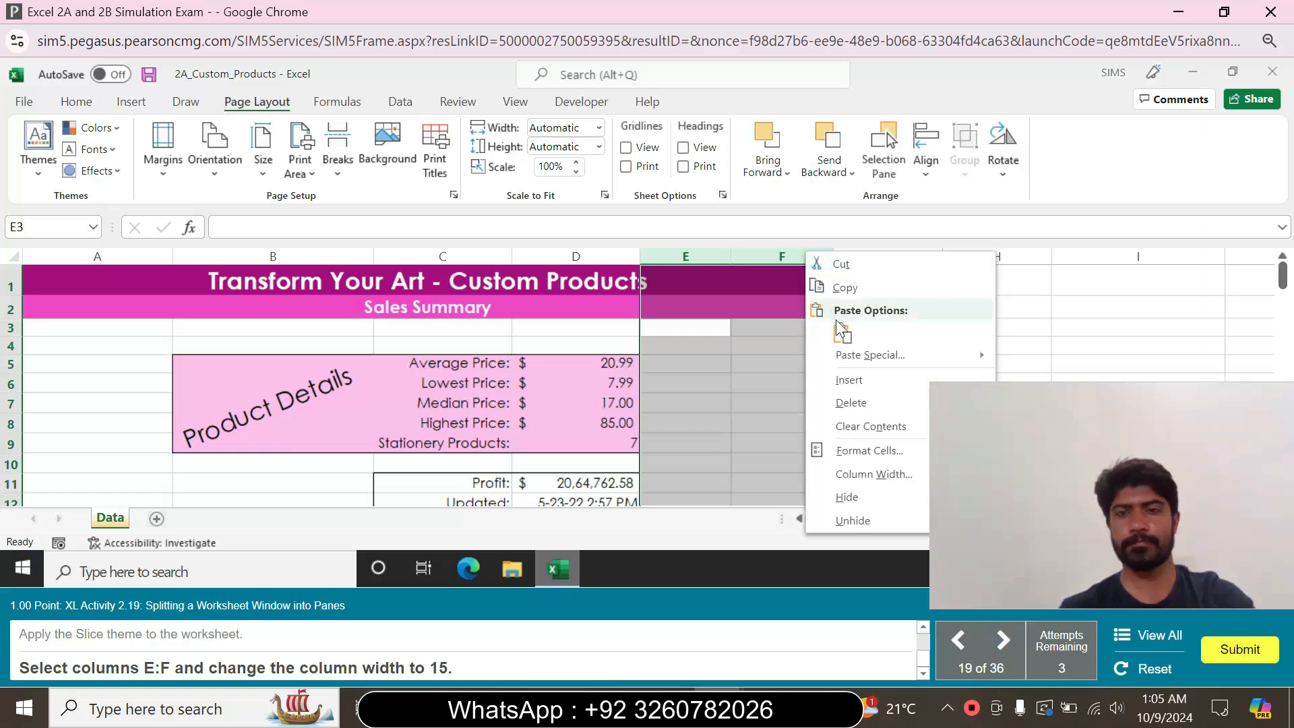
pyautogui.click(866, 475)
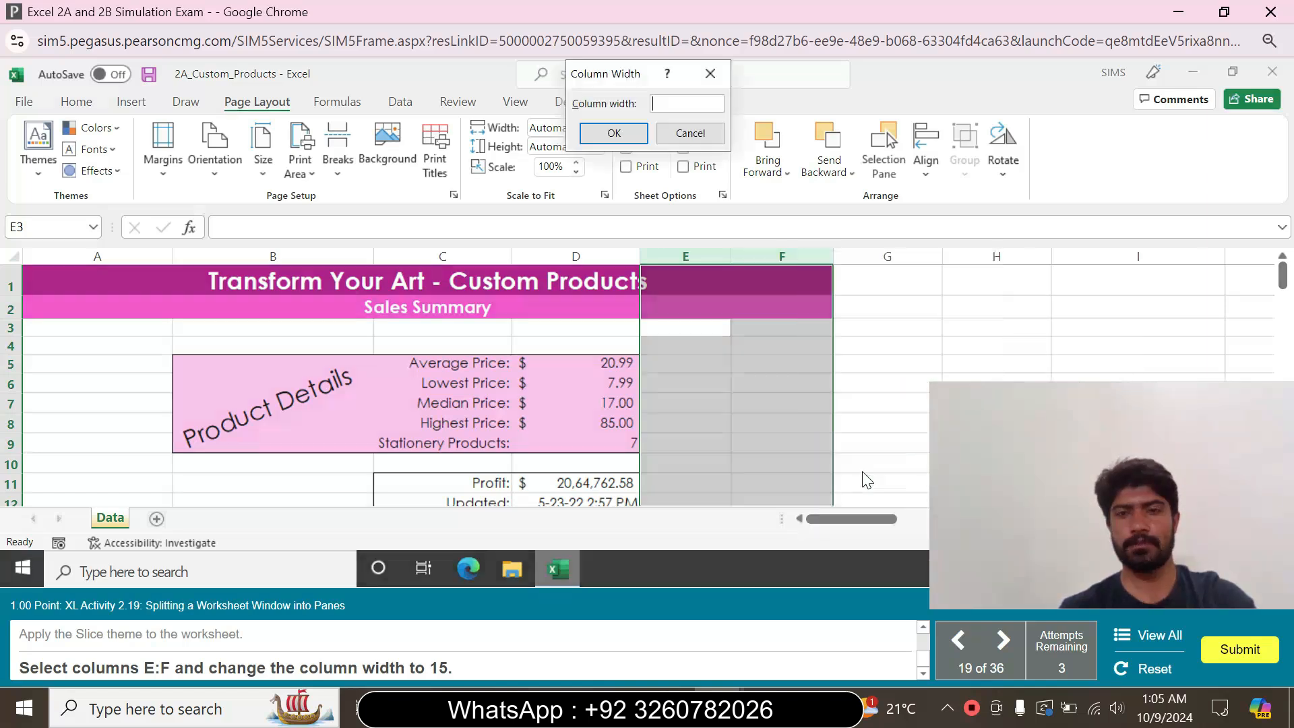
pyautogui.write('15')
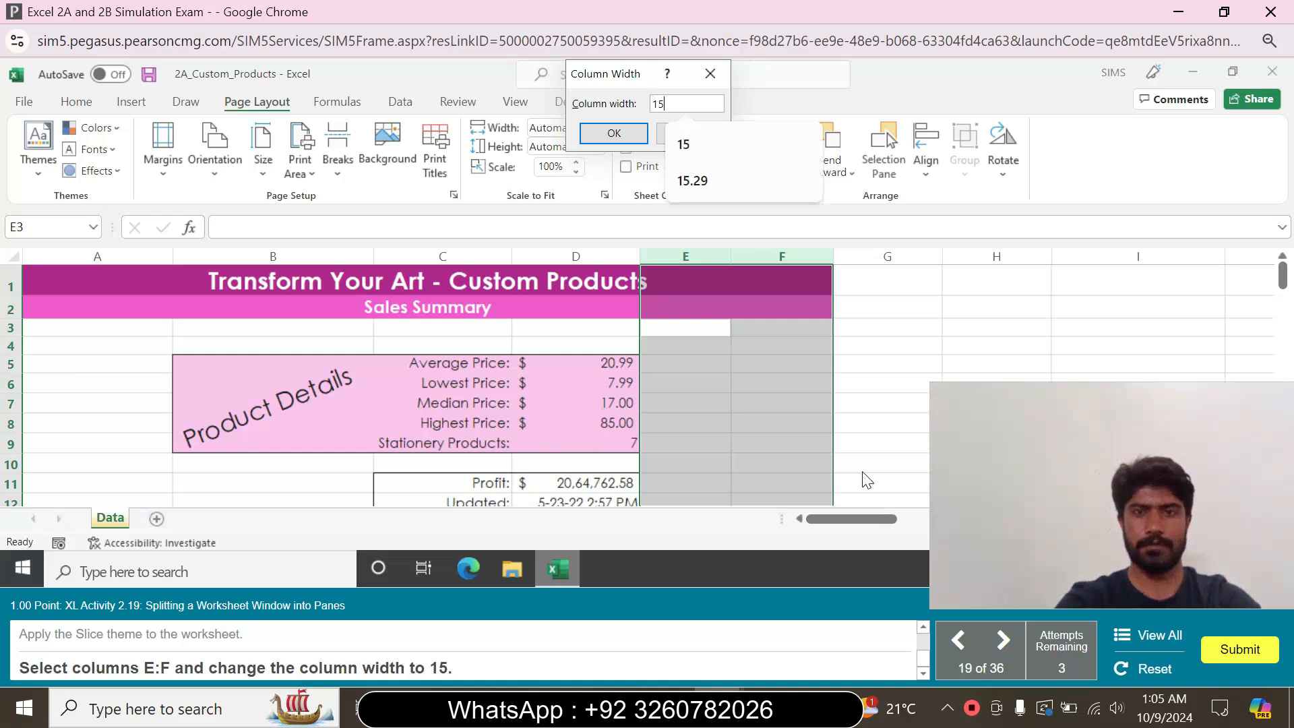
pyautogui.click(613, 133)
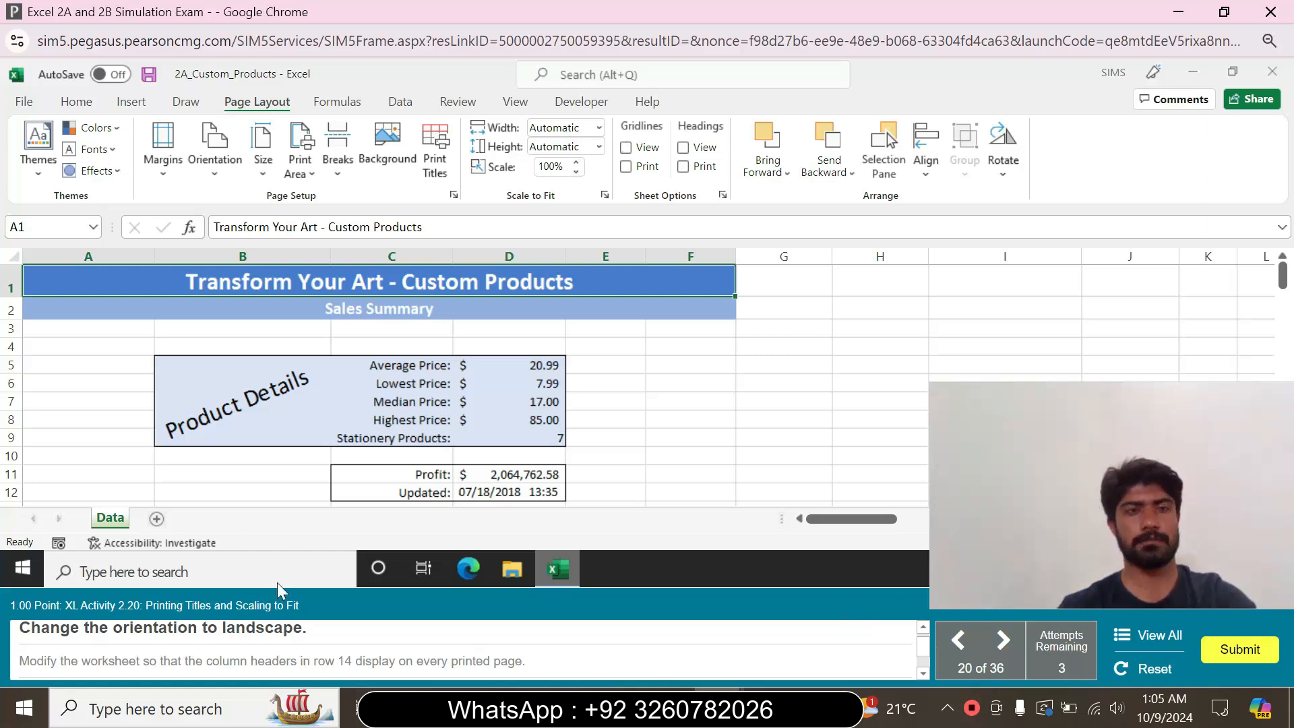
# Change the page orientation of the Data worksheet to landscape
pyautogui.click(76, 103)
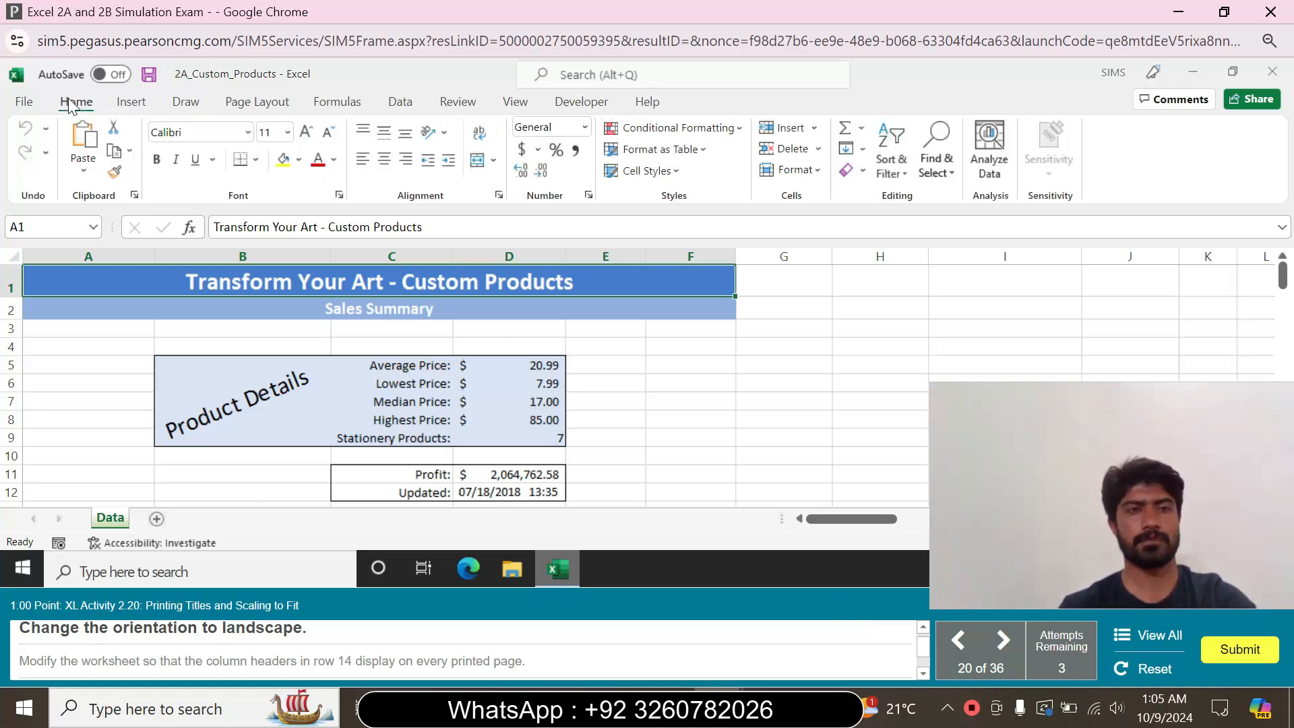
pyautogui.click(260, 103)
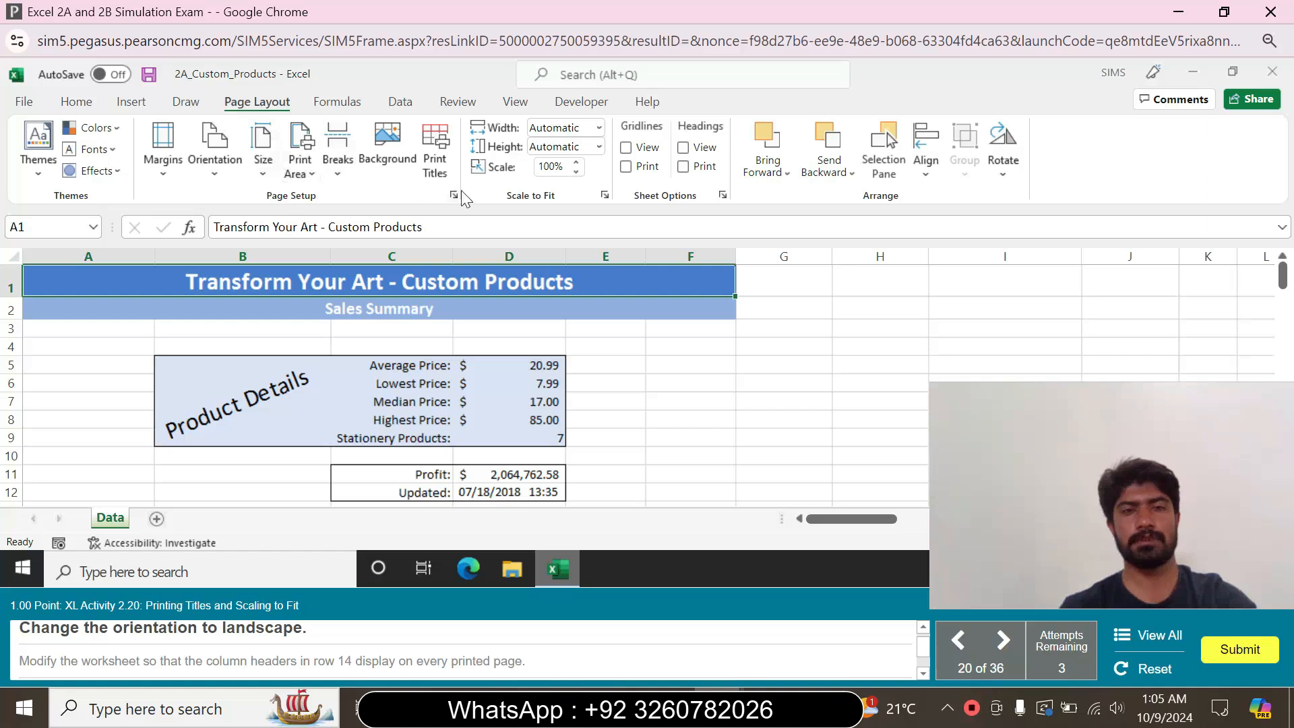
pyautogui.click(215, 176)
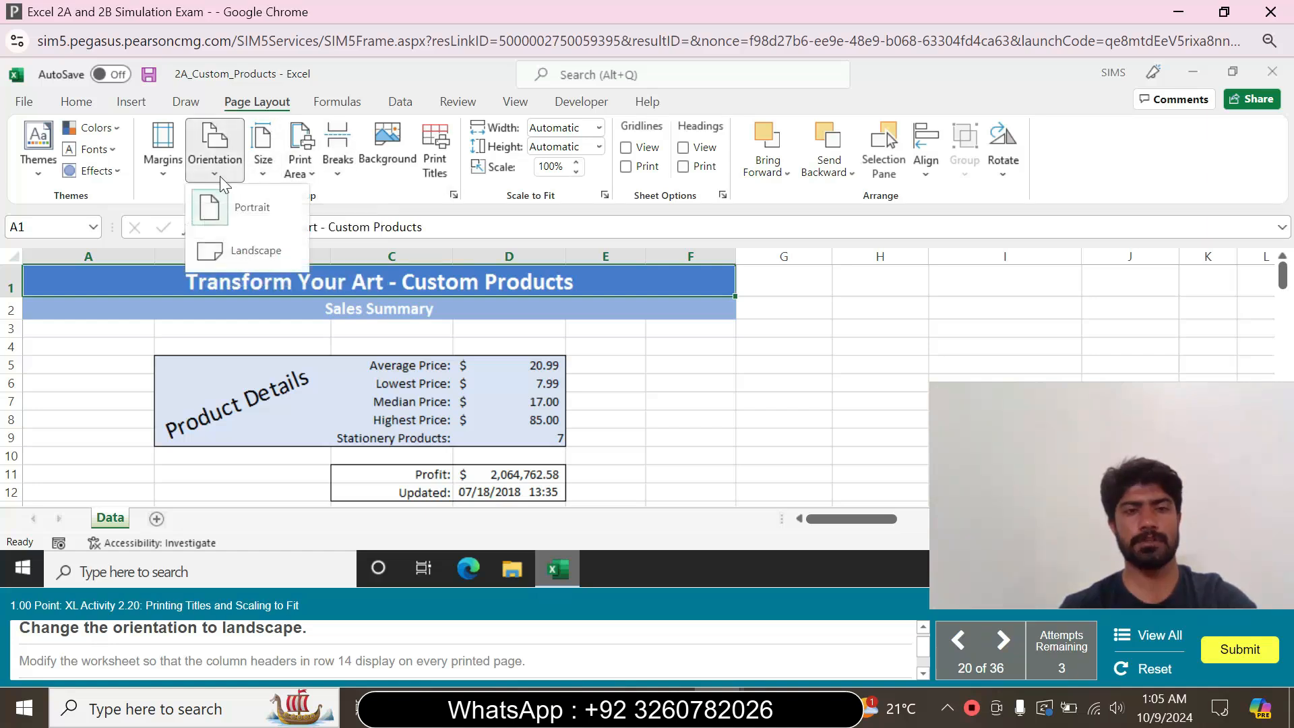
pyautogui.click(254, 247)
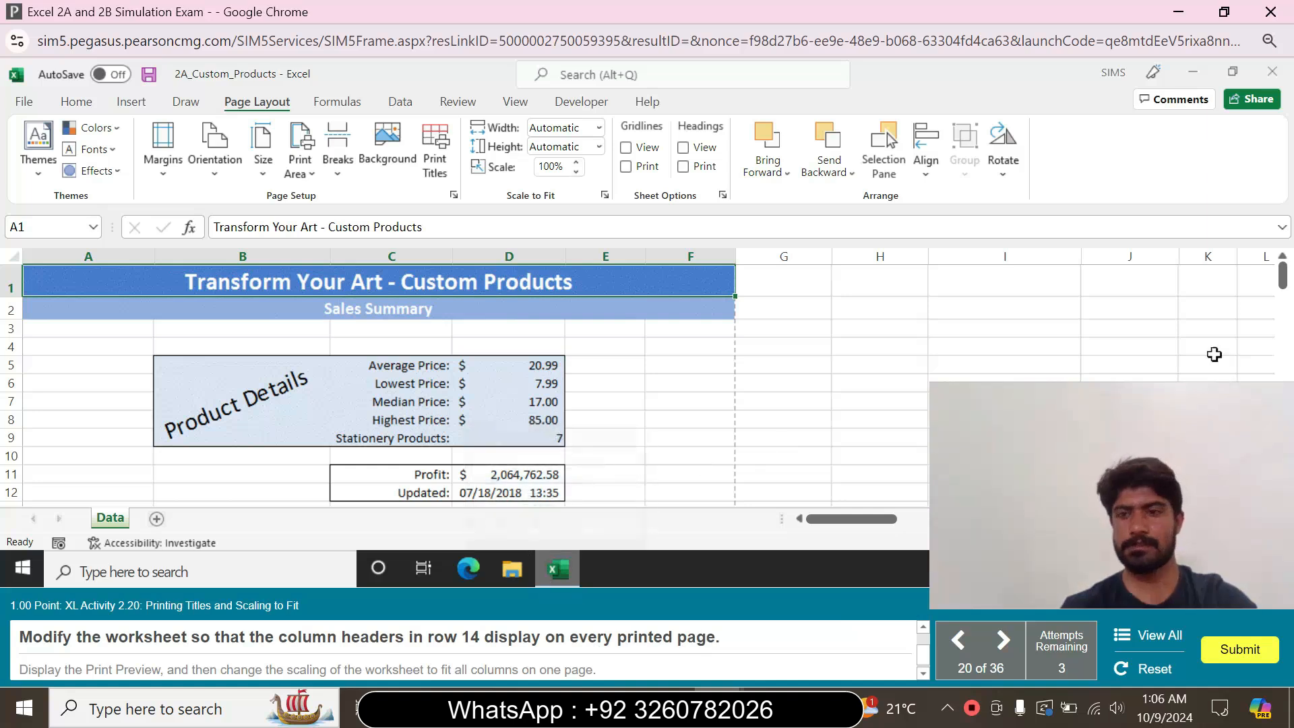
# Set row 14 ($14:$14) as the print title row to repeat at the top of every printed page
pyautogui.moveTo(1282, 269); pyautogui.dragTo(1282, 322)
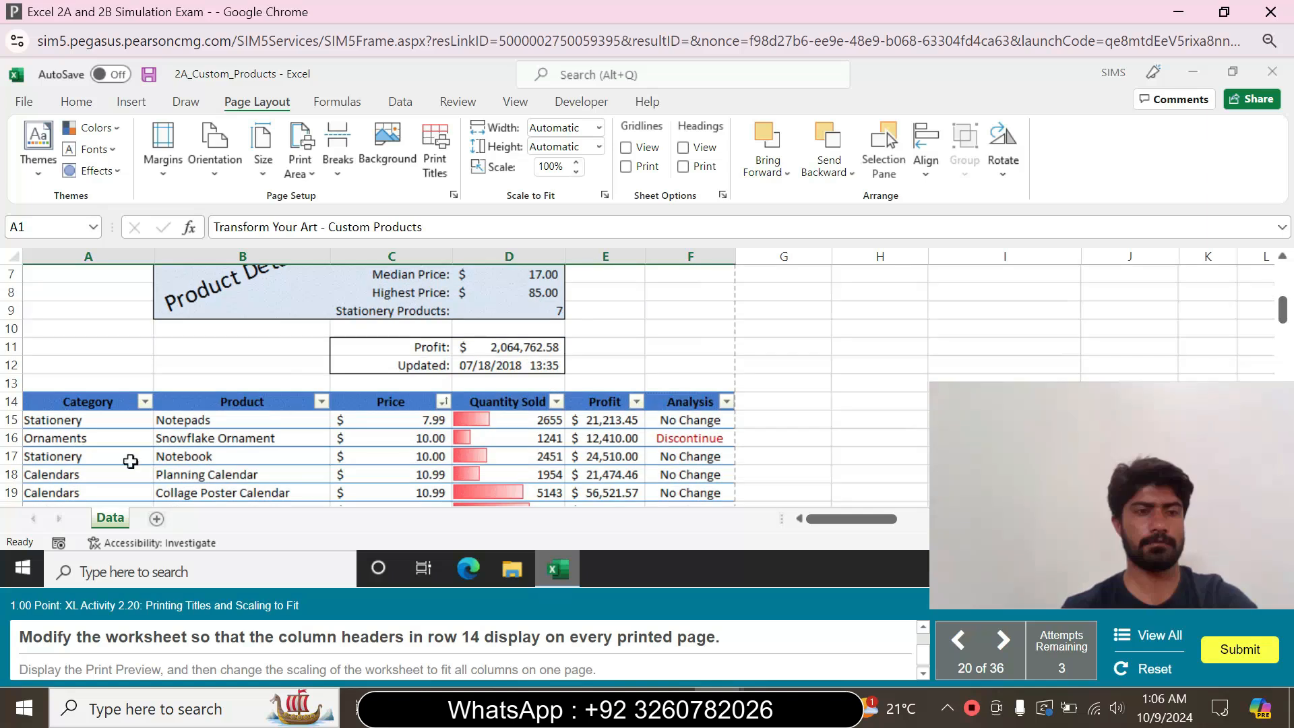
pyautogui.click(25, 404)
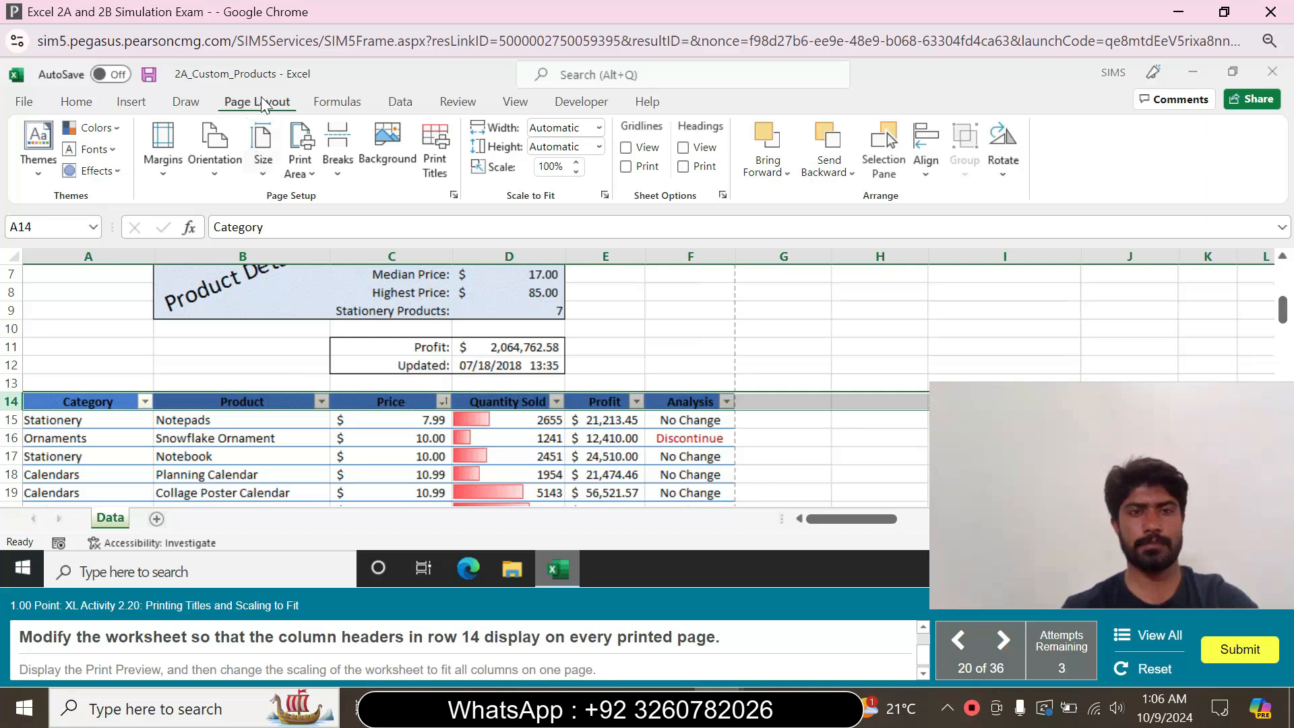
pyautogui.click(442, 143)
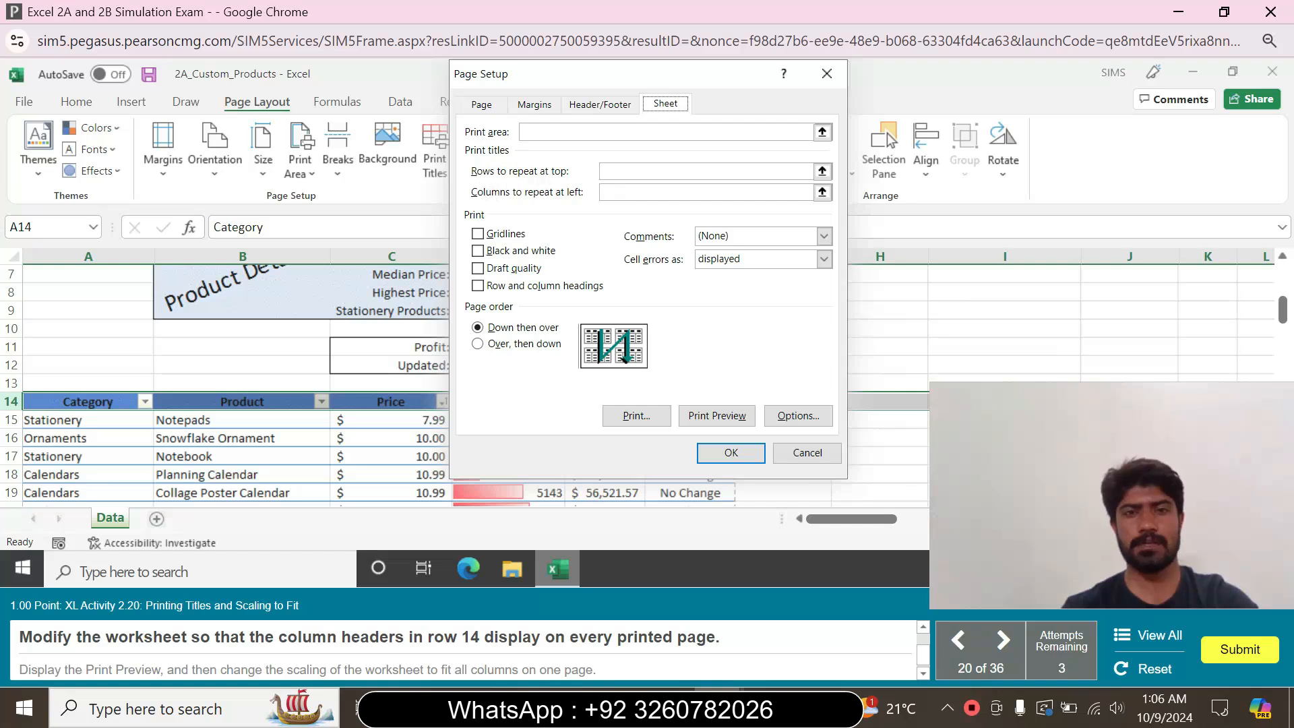
pyautogui.click(604, 171)
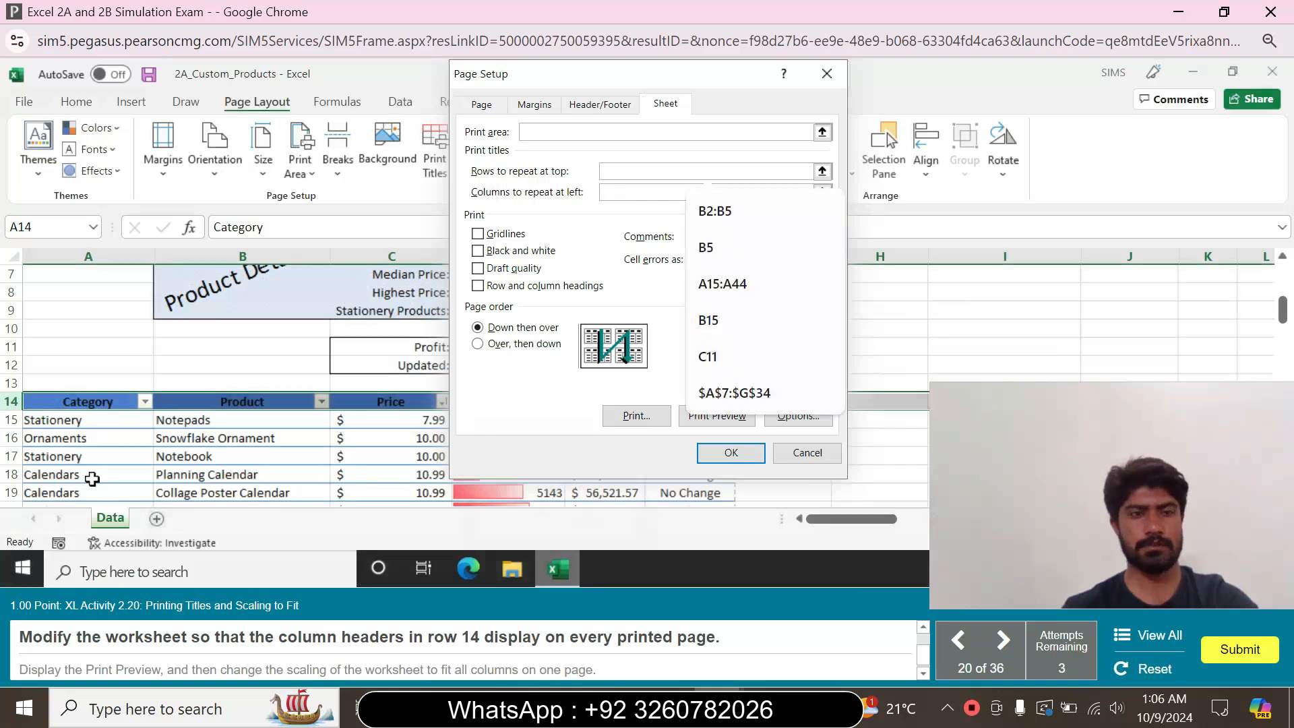
pyautogui.click(12, 403)
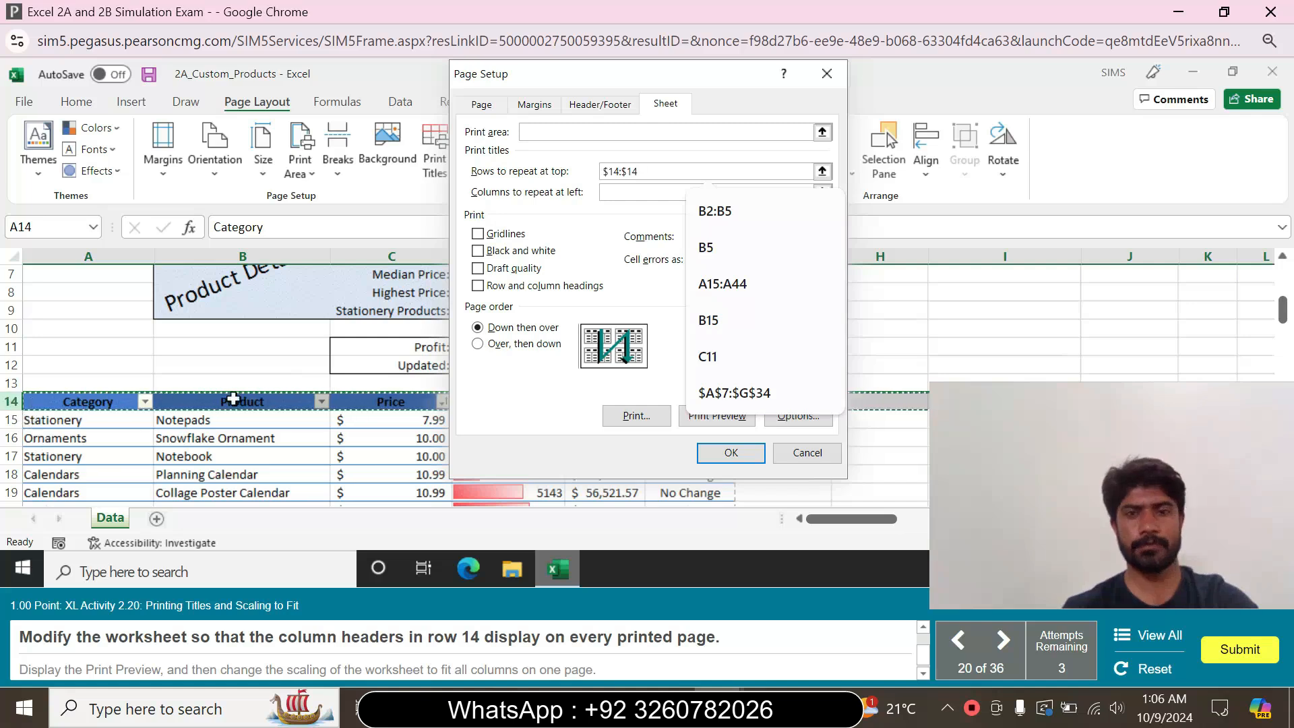
pyautogui.click(728, 456)
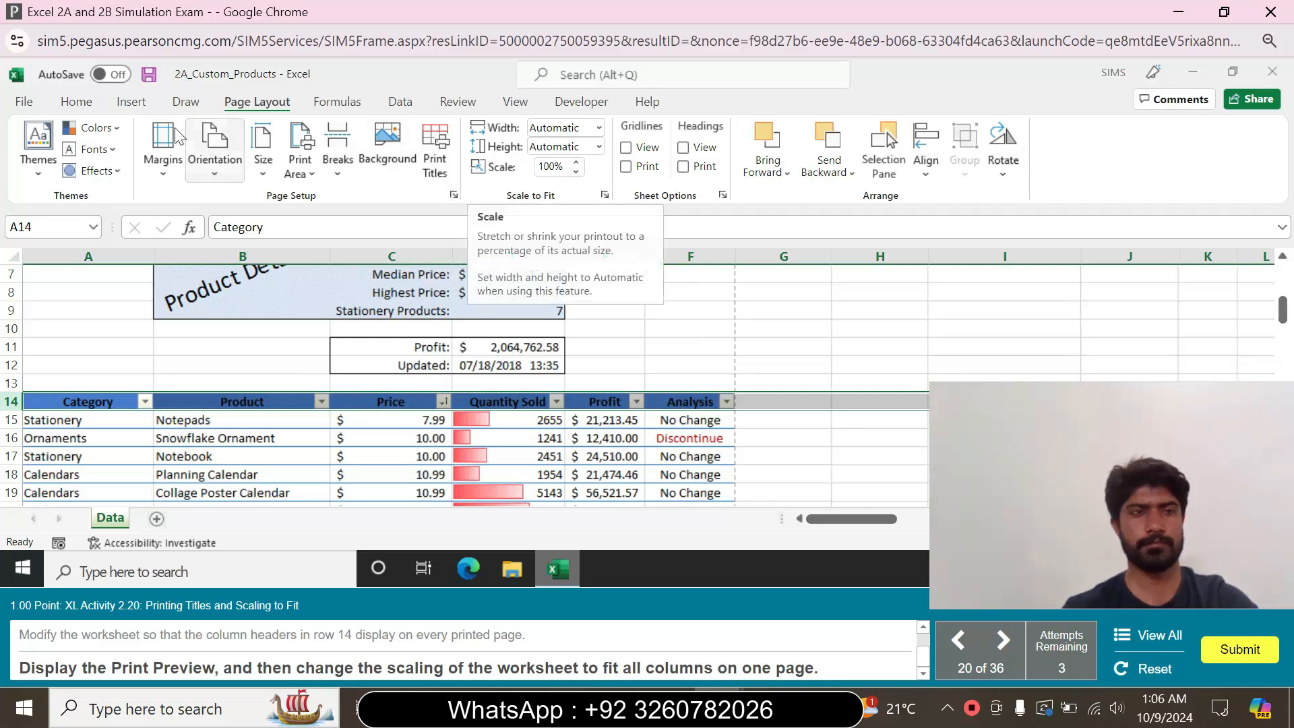
# Display the print preview of the Data worksheet and set its scaling to Fit All Columns on One Page
pyautogui.click(18, 107)
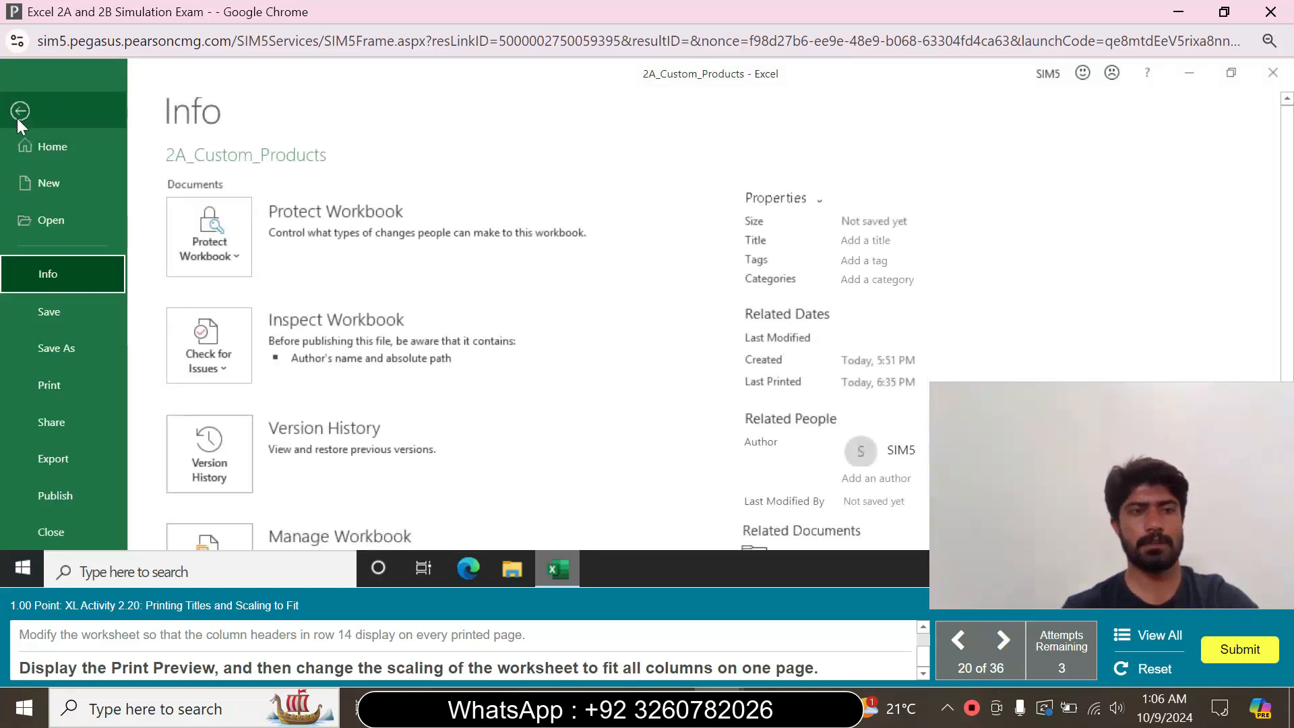
pyautogui.click(67, 384)
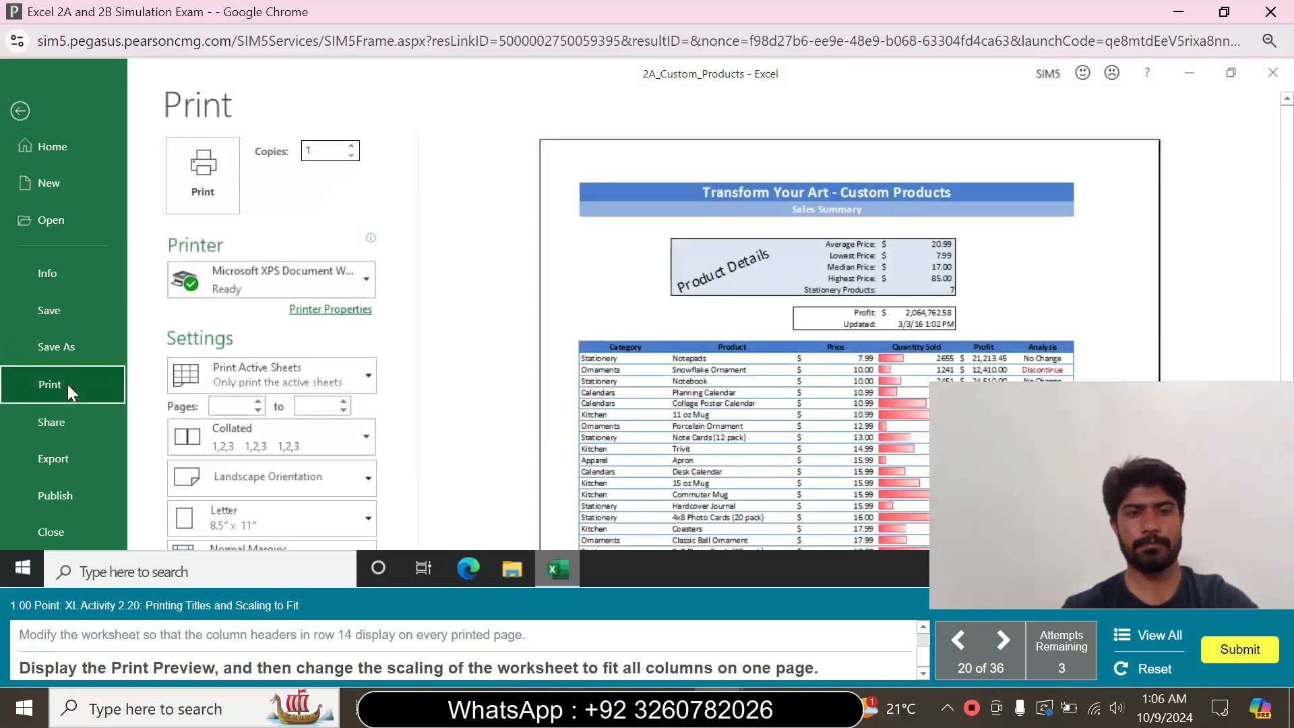
pyautogui.moveTo(1287, 241); pyautogui.dragTo(1290, 336)
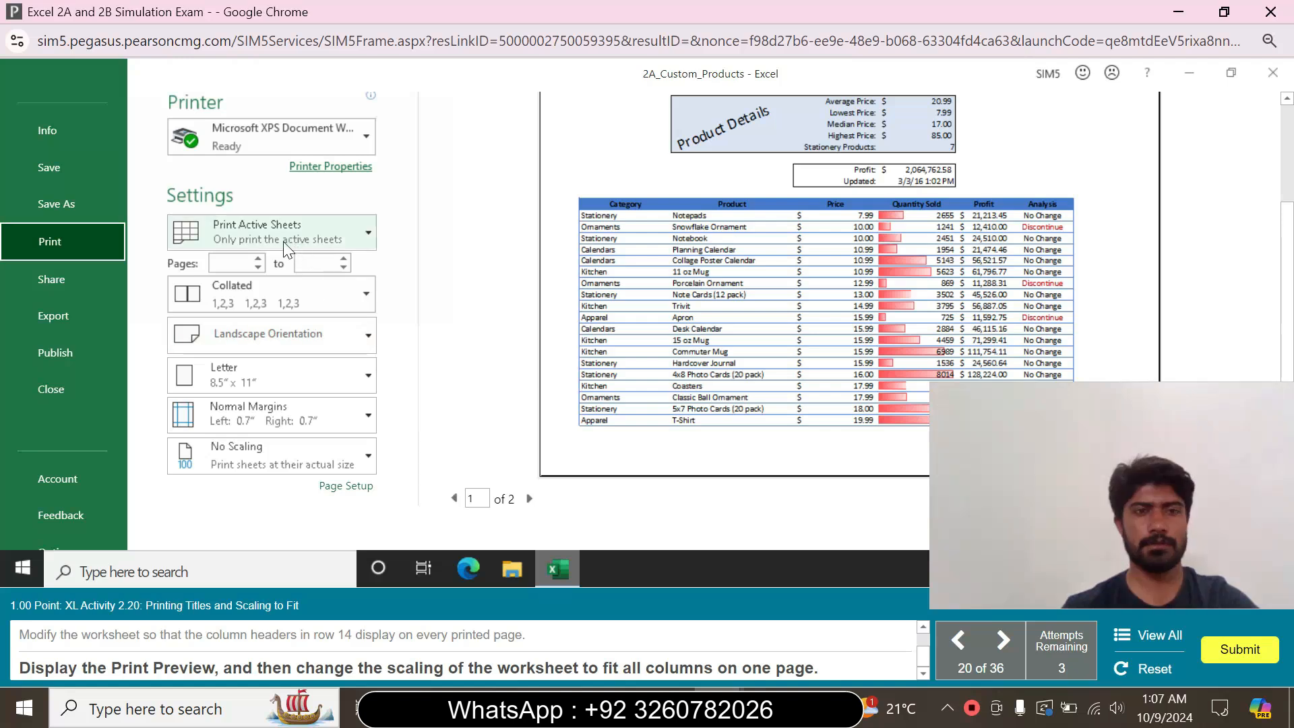
pyautogui.click(356, 243)
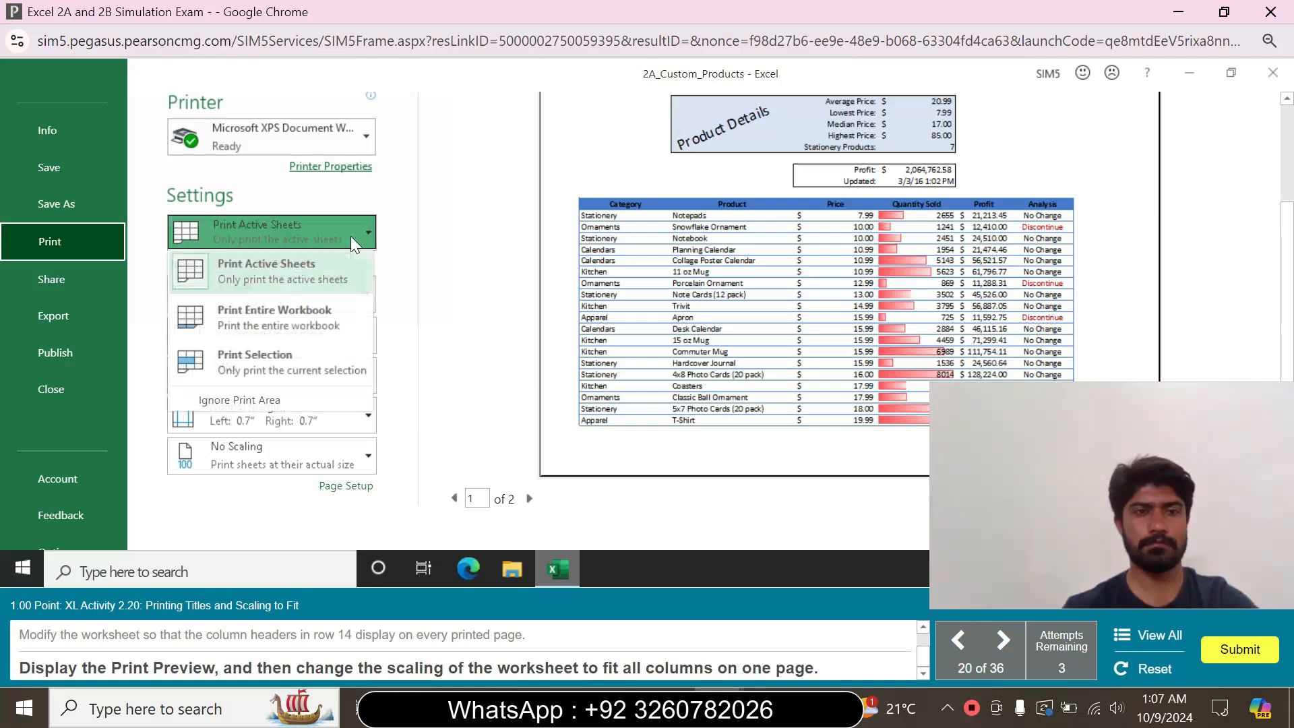
pyautogui.click(350, 237)
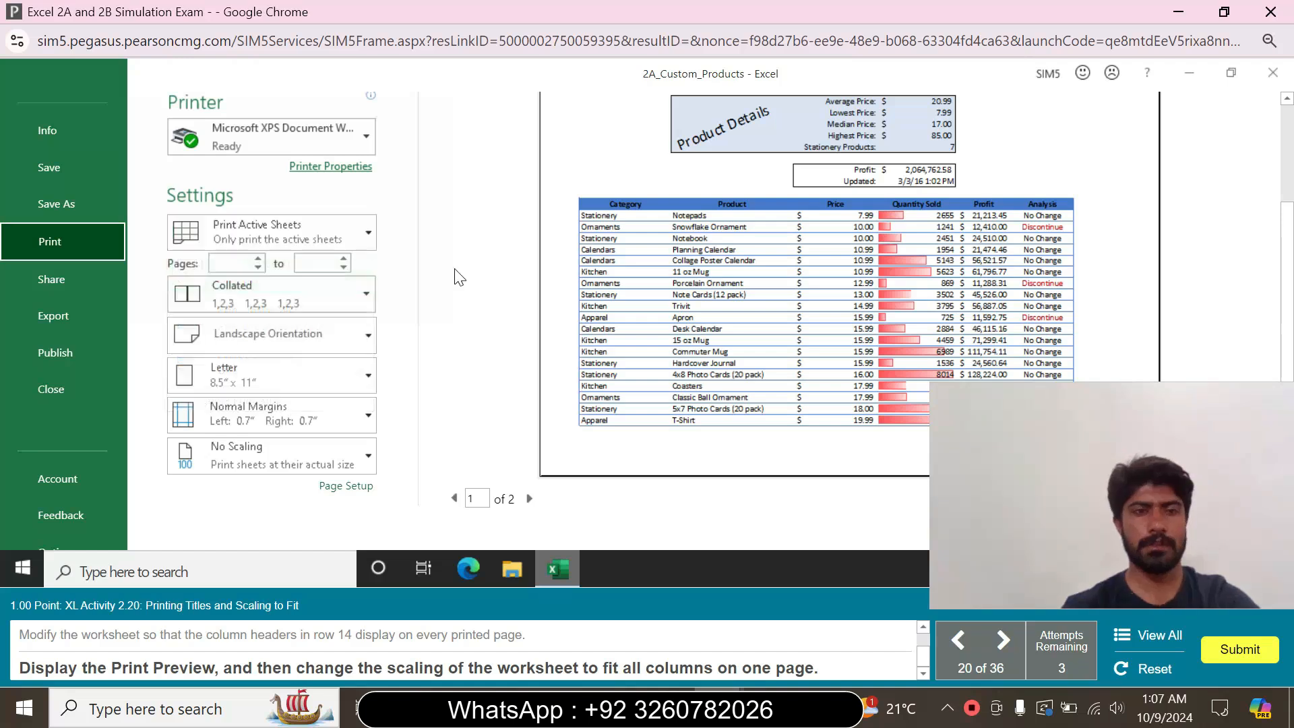
pyautogui.click(362, 457)
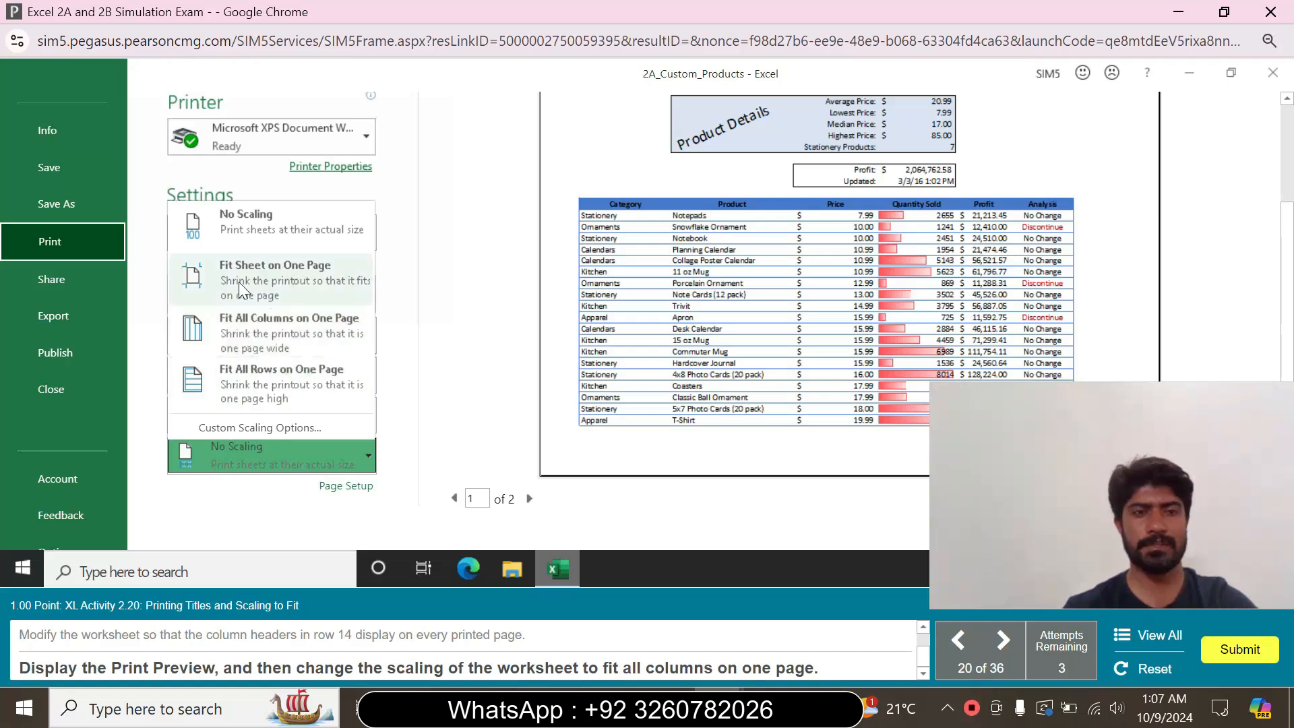
pyautogui.click(297, 325)
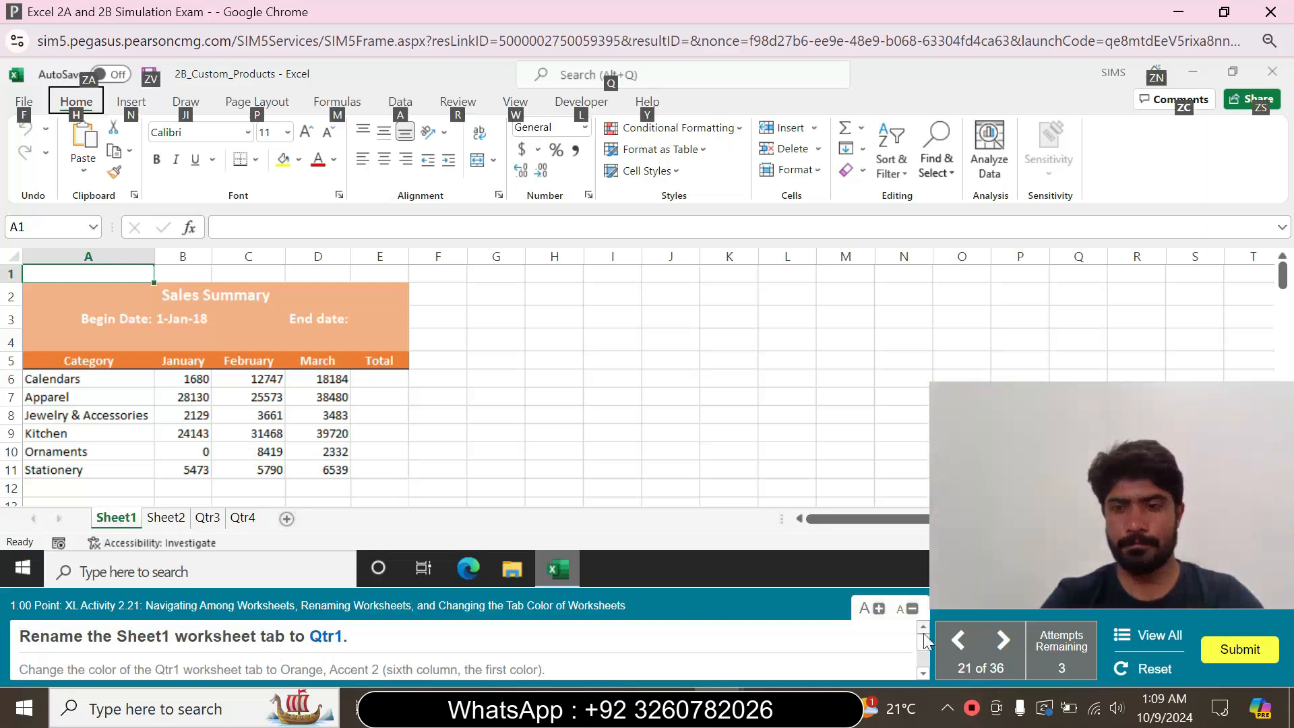
# Rename the Sheet1 worksheet tab to Qtr1
pyautogui.click(345, 432)
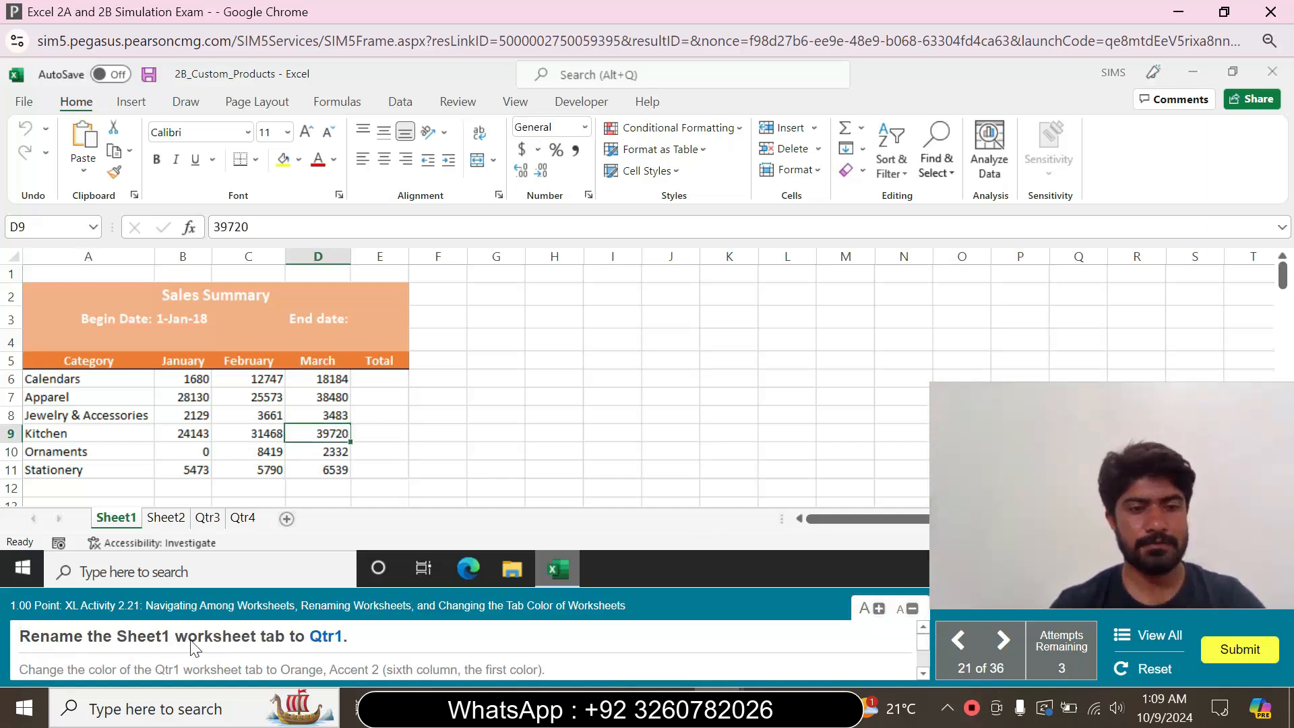
pyautogui.rightClick(110, 520)
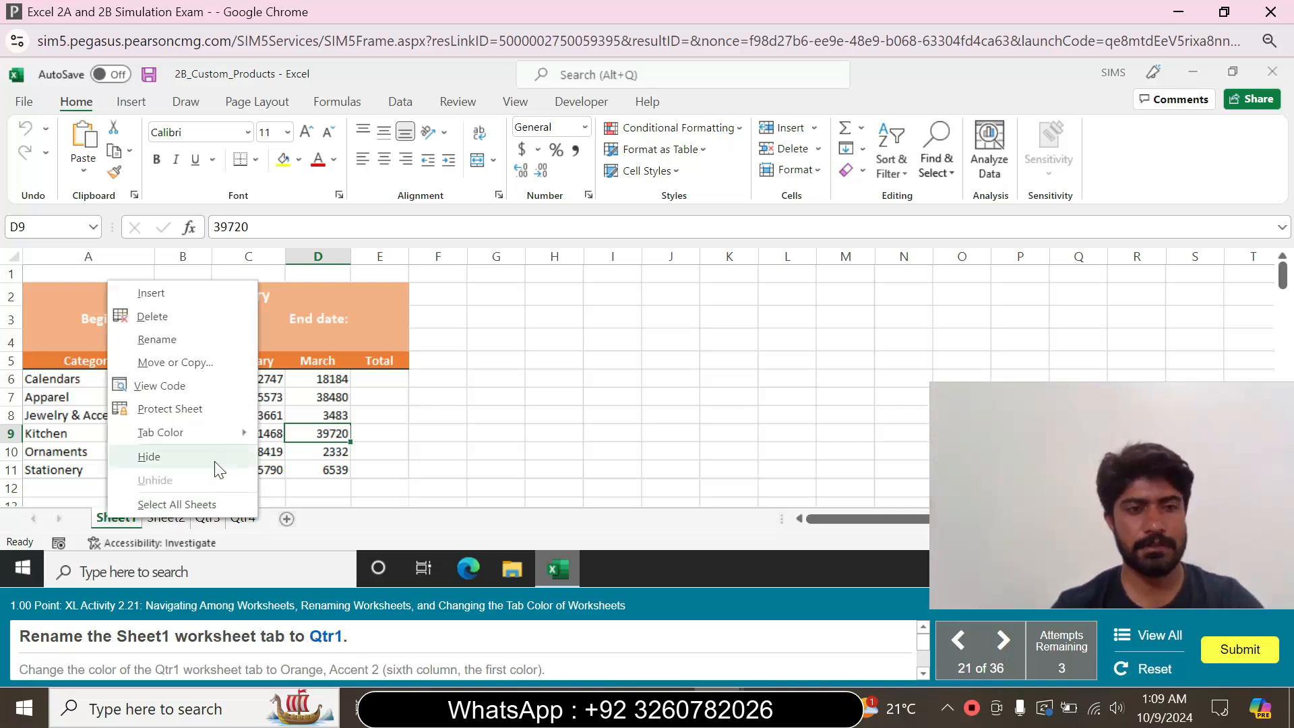
pyautogui.click(189, 341)
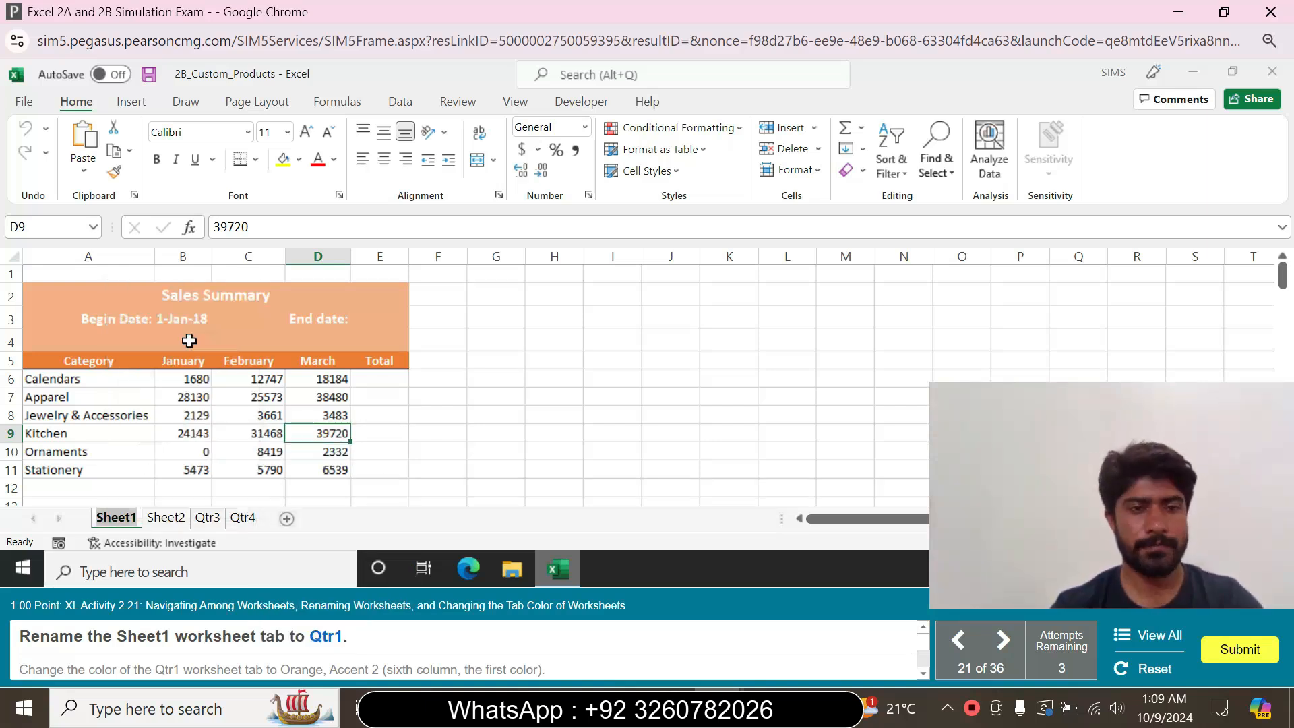
pyautogui.write('Qtr')
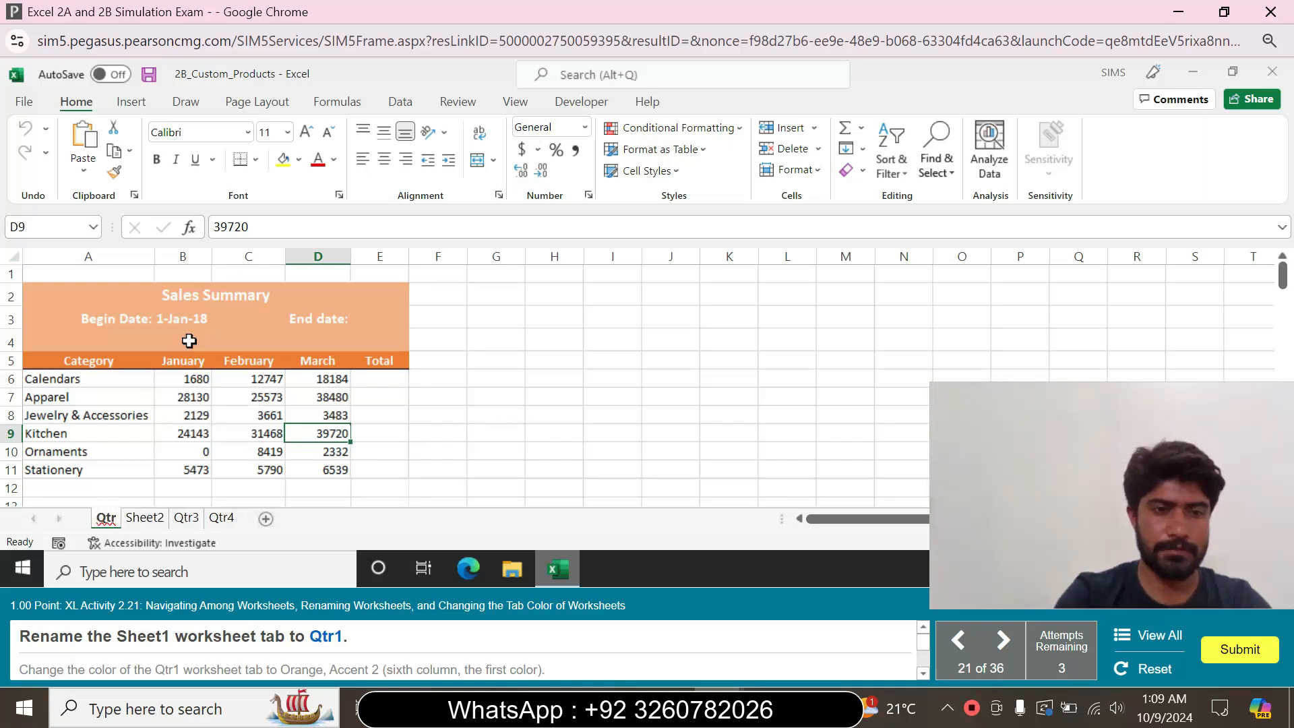
pyautogui.write('1')
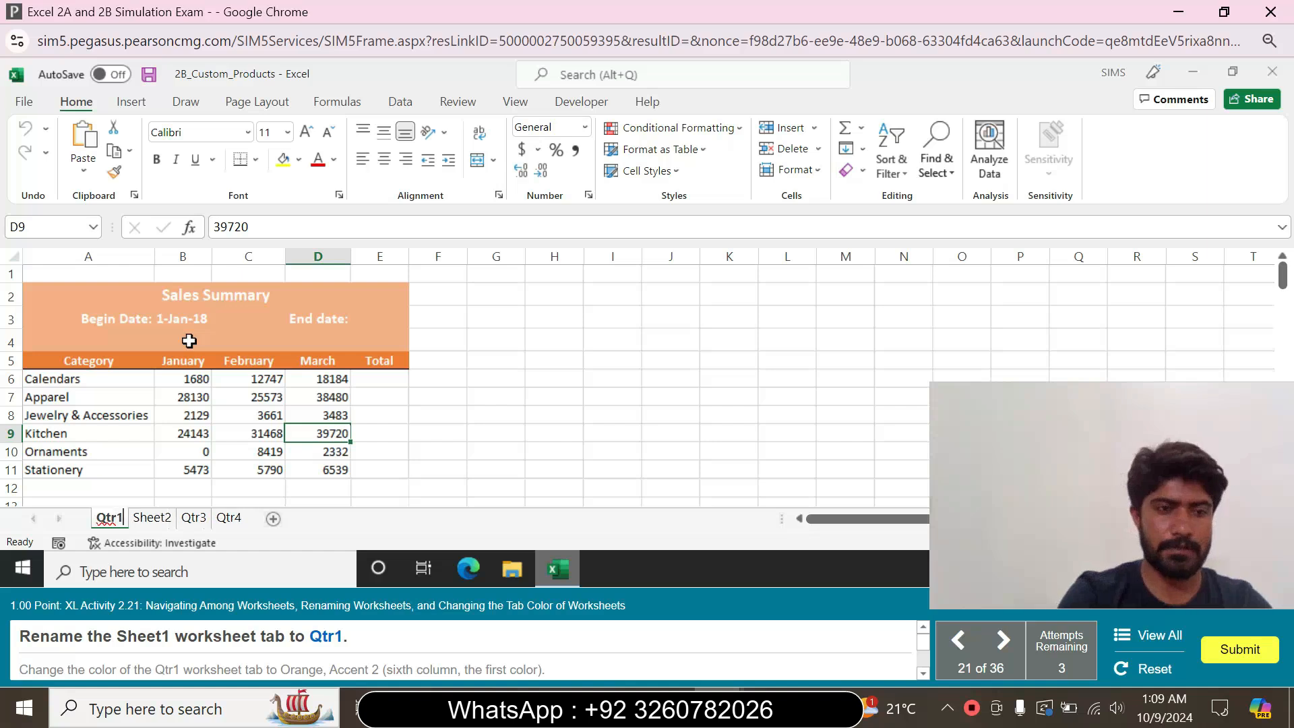
pyautogui.press('Return')
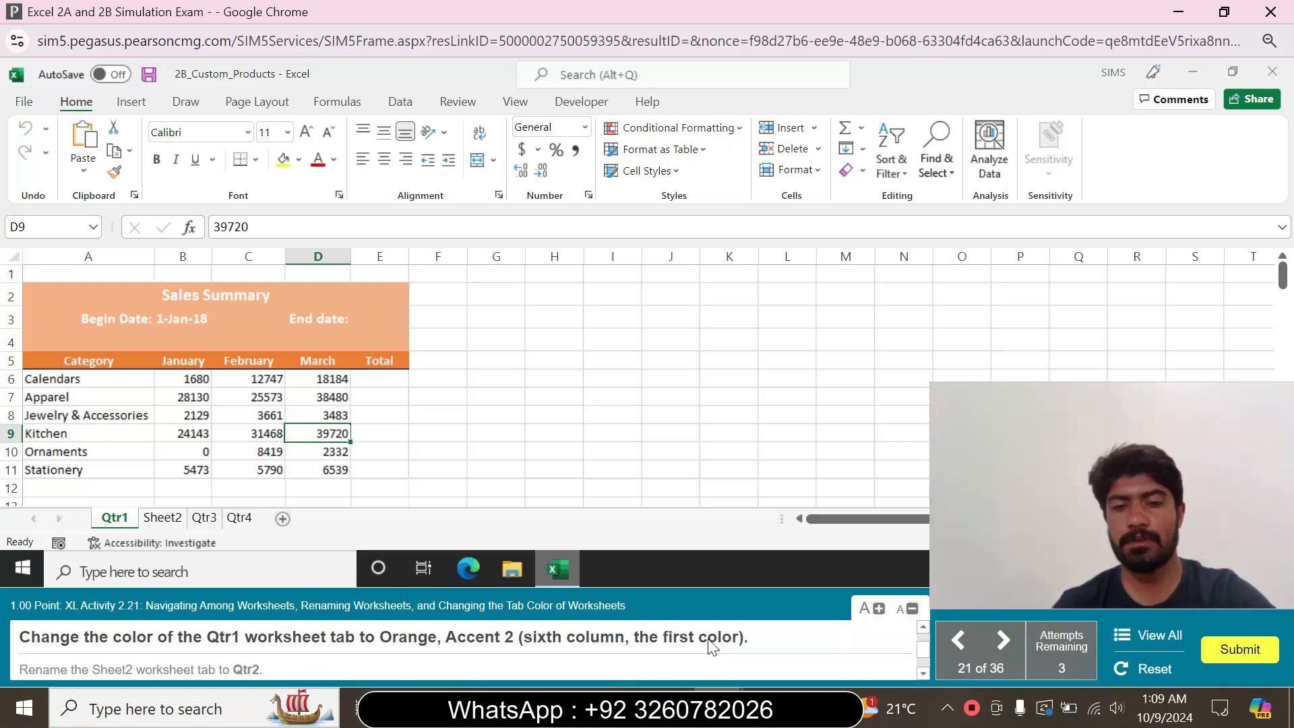
# Change the color of the Qtr1 worksheet tab to Orange, Accent 2
pyautogui.rightClick(130, 522)
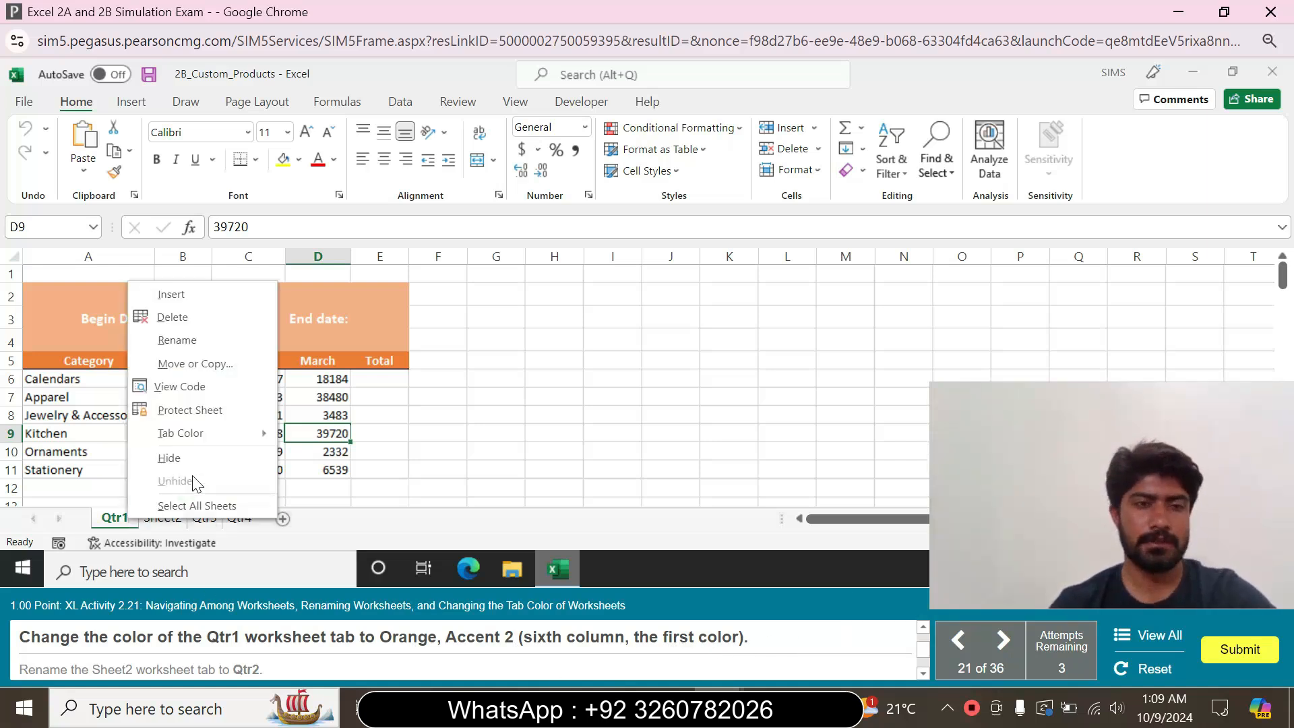
pyautogui.moveTo(249, 439)
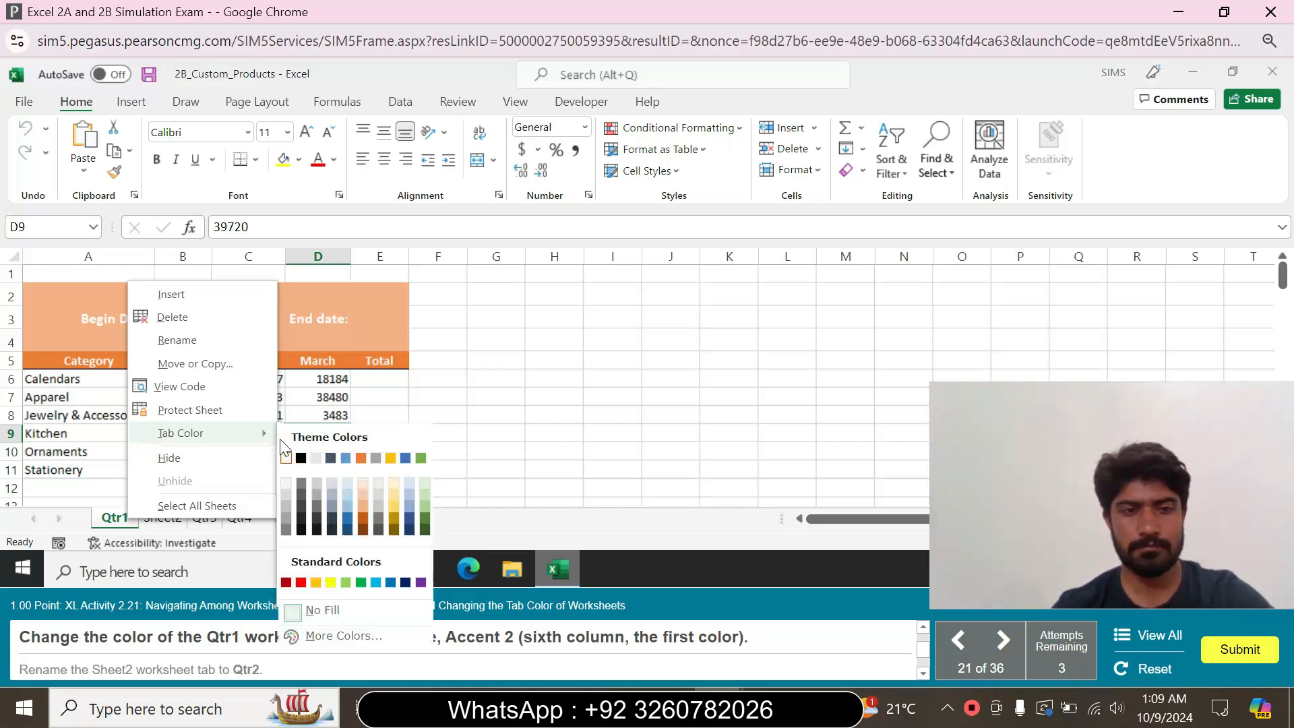
pyautogui.click(363, 457)
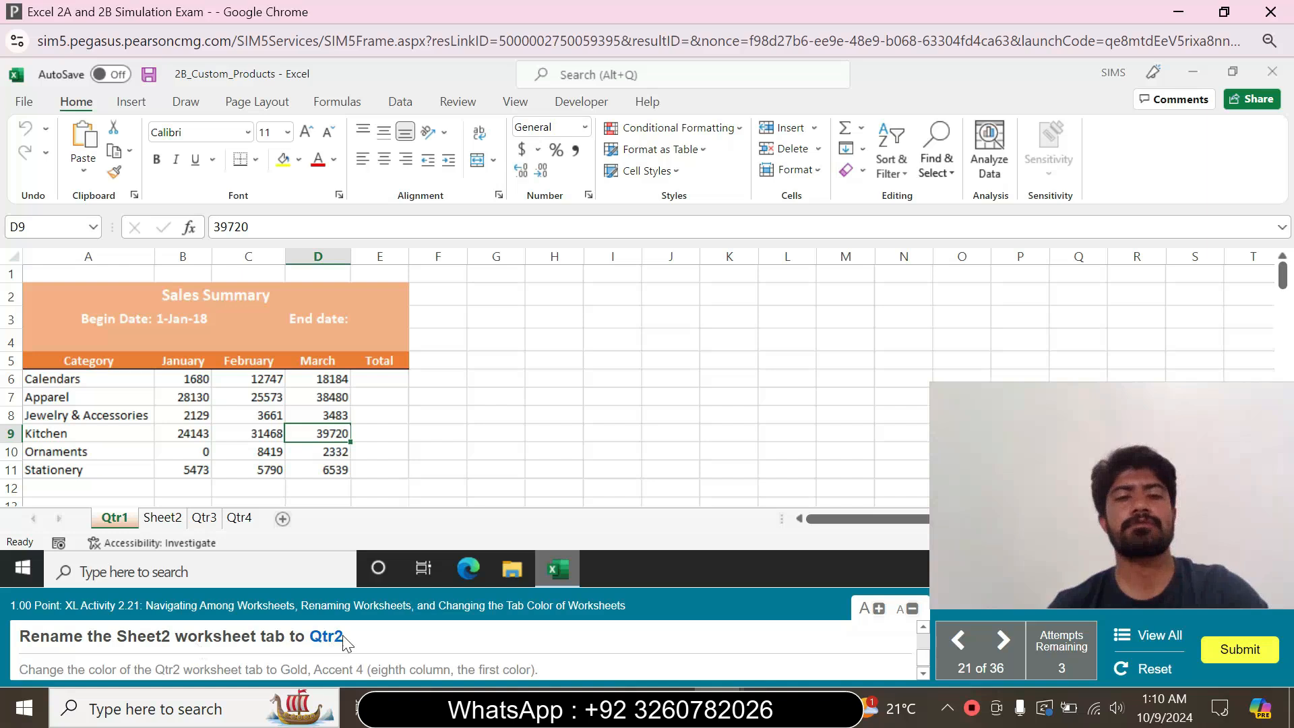
# Display the Sheet2 worksheet and rename its tab to Qtr2
pyautogui.click(163, 517)
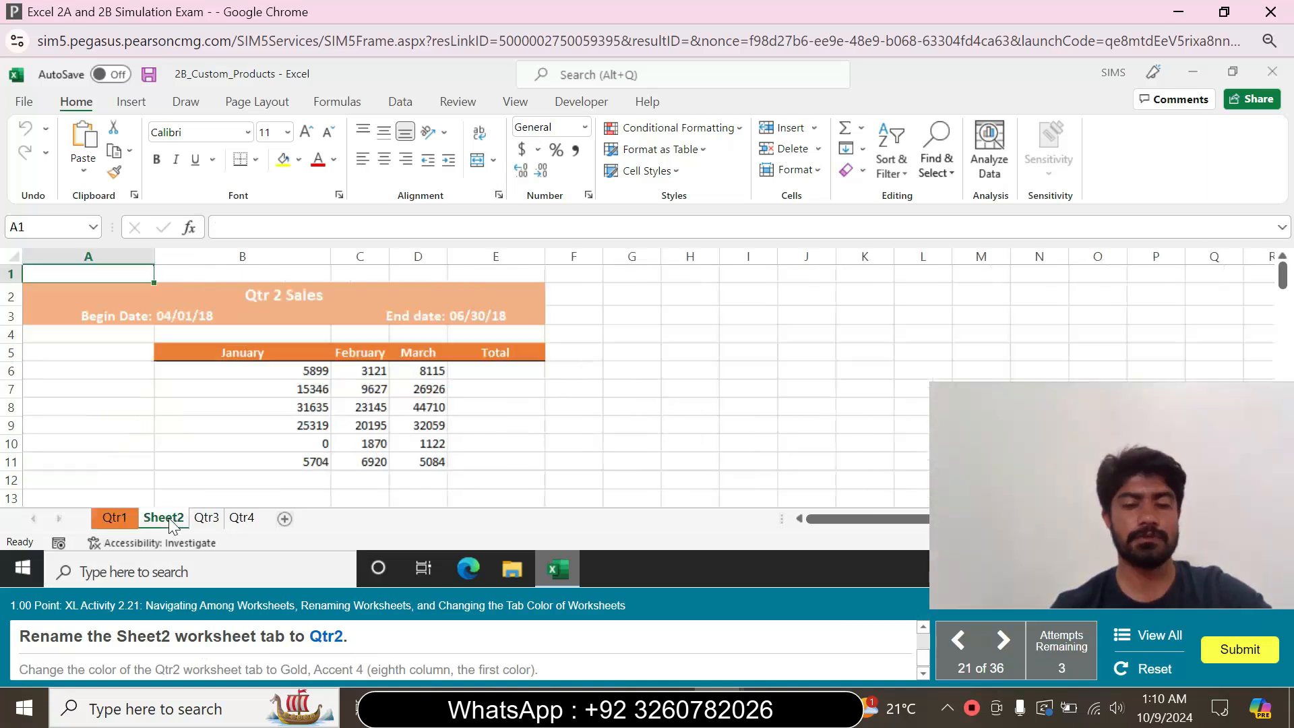
pyautogui.rightClick(169, 521)
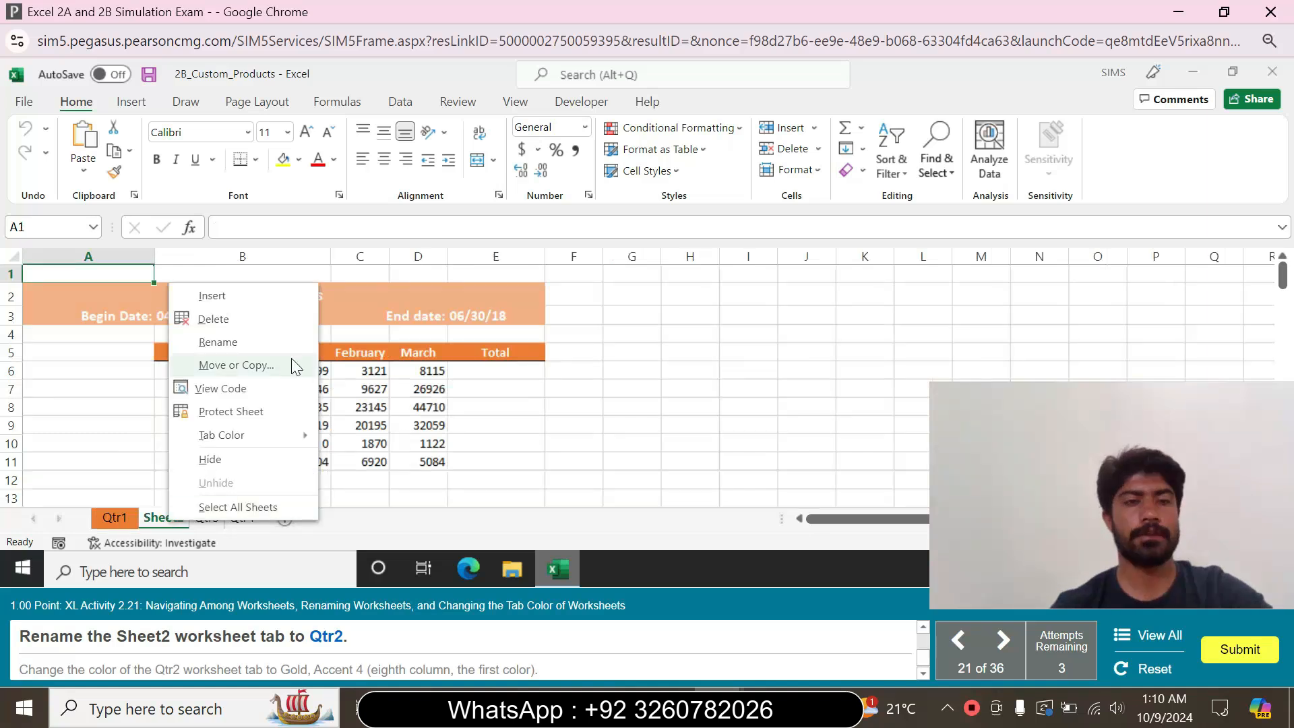
pyautogui.click(268, 344)
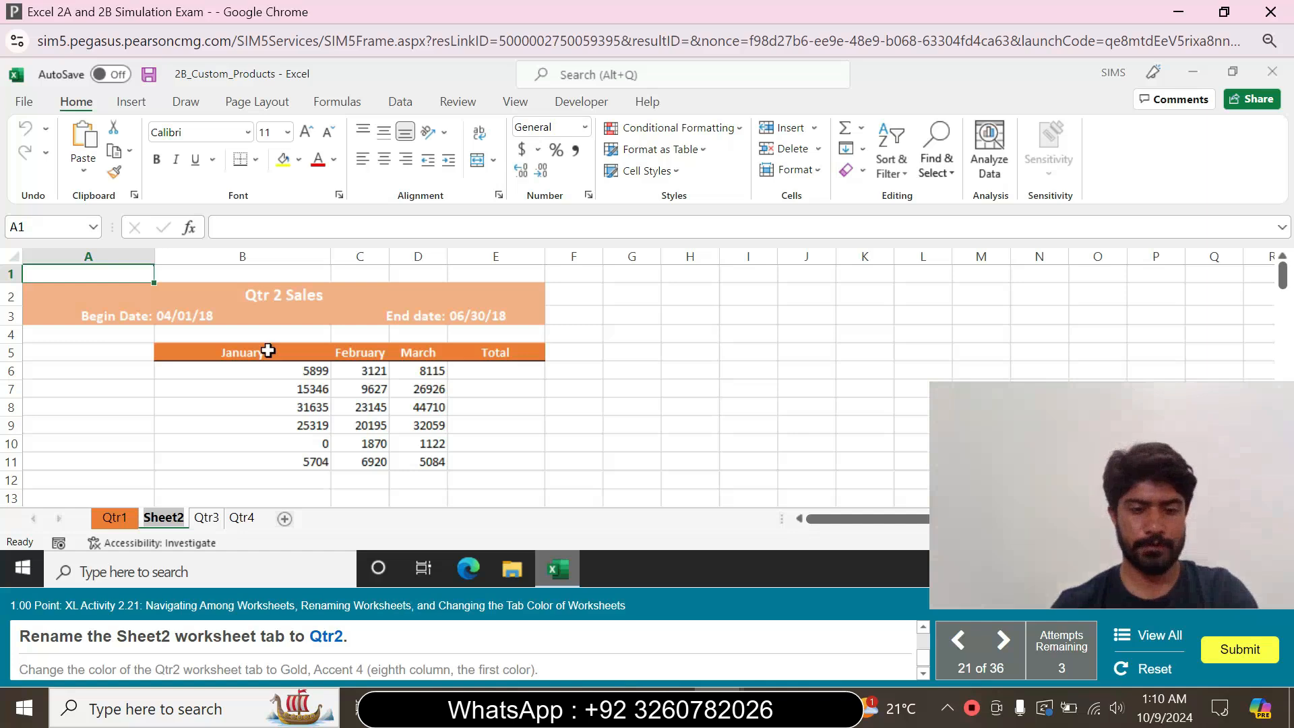
pyautogui.write('Qtr2')
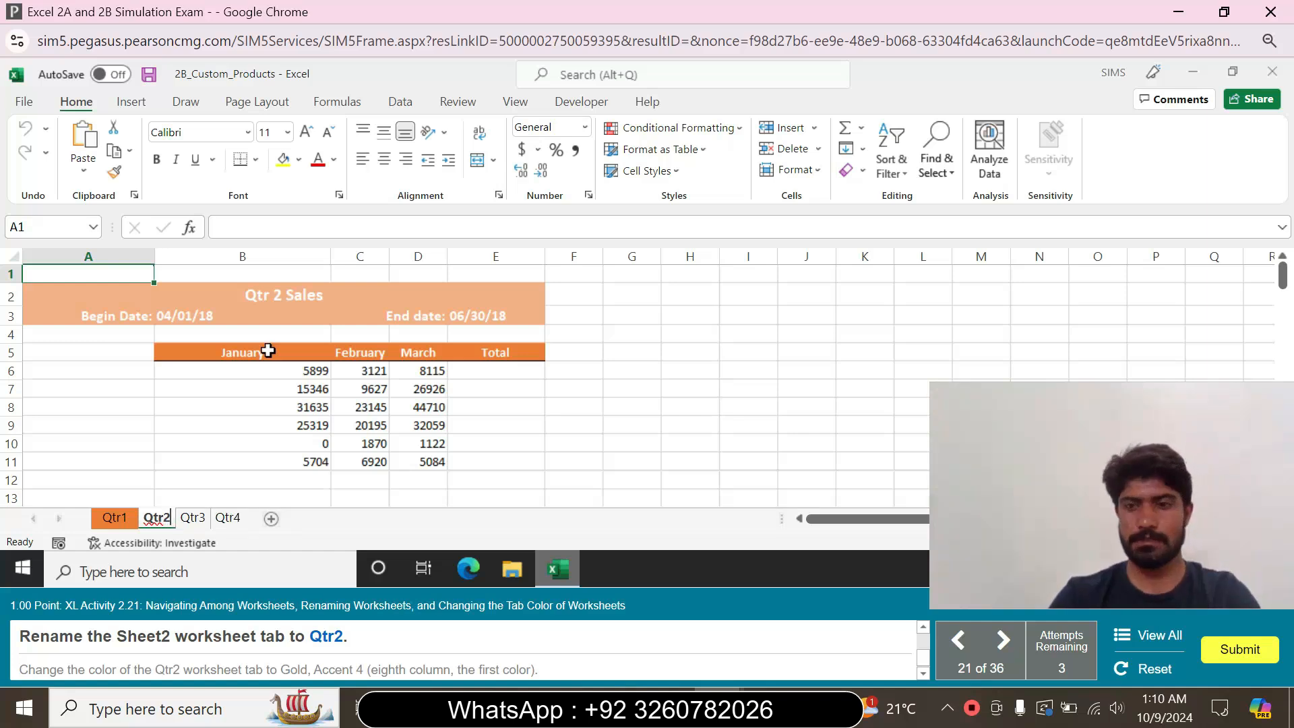
pyautogui.press('Return')
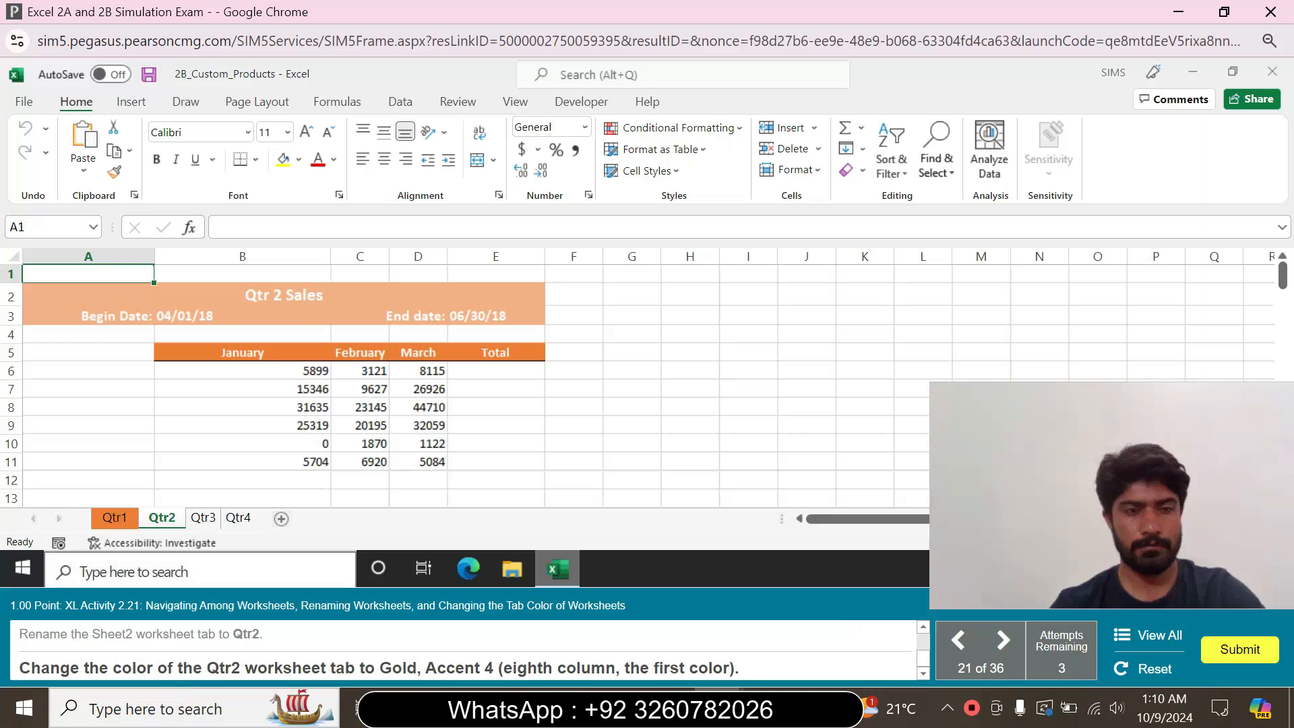
# Change the color of the Qtr2 worksheet tab to Gold, Accent 4
pyautogui.rightClick(167, 522)
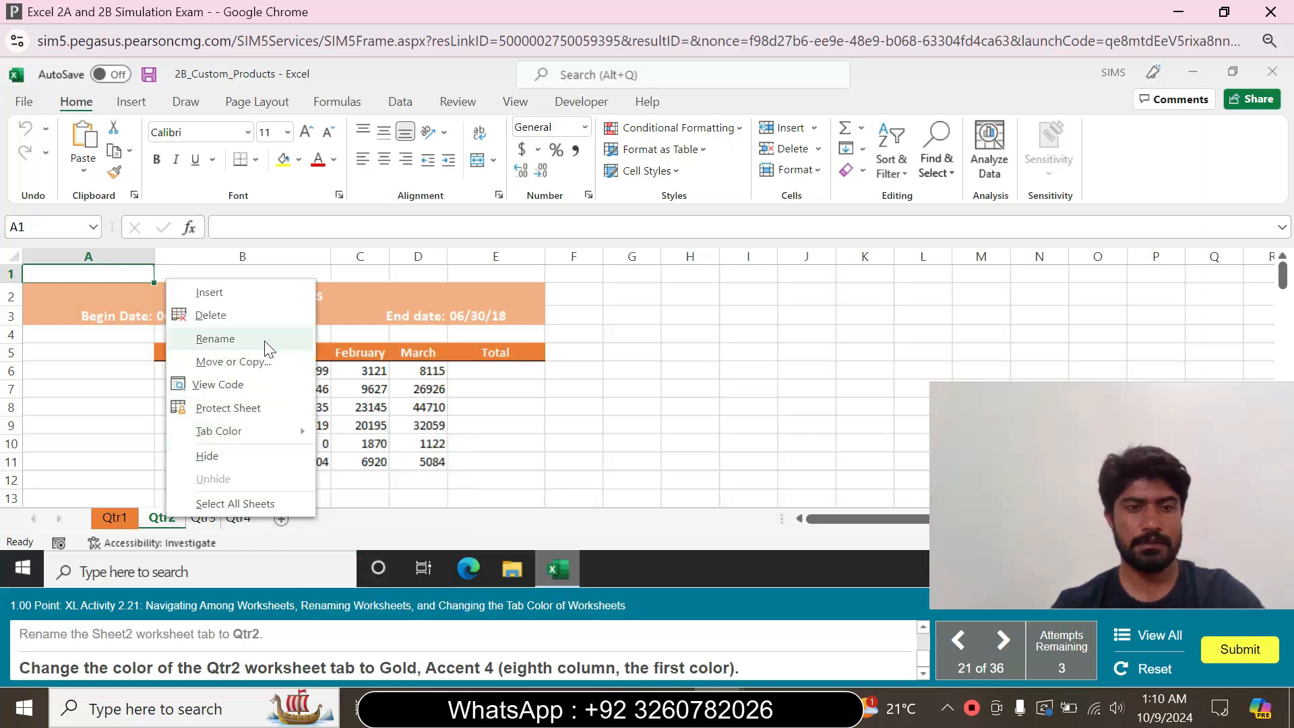
pyautogui.click(251, 437)
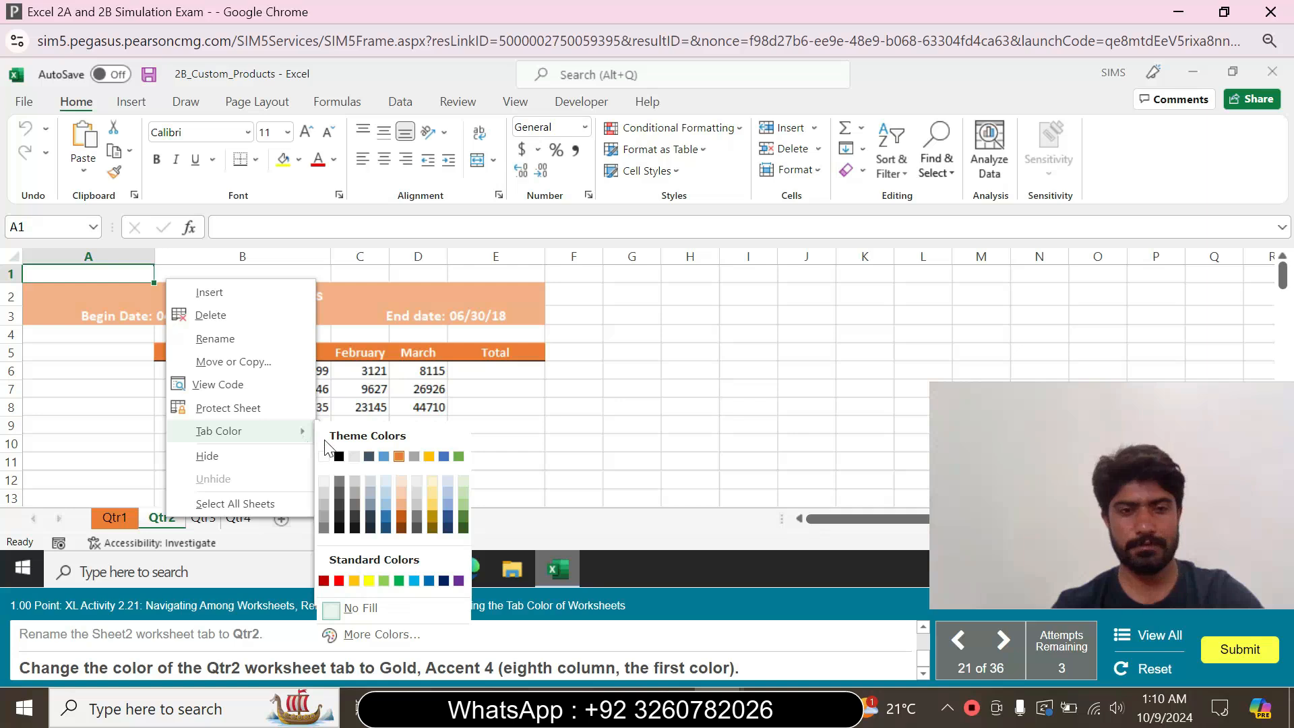
pyautogui.click(428, 458)
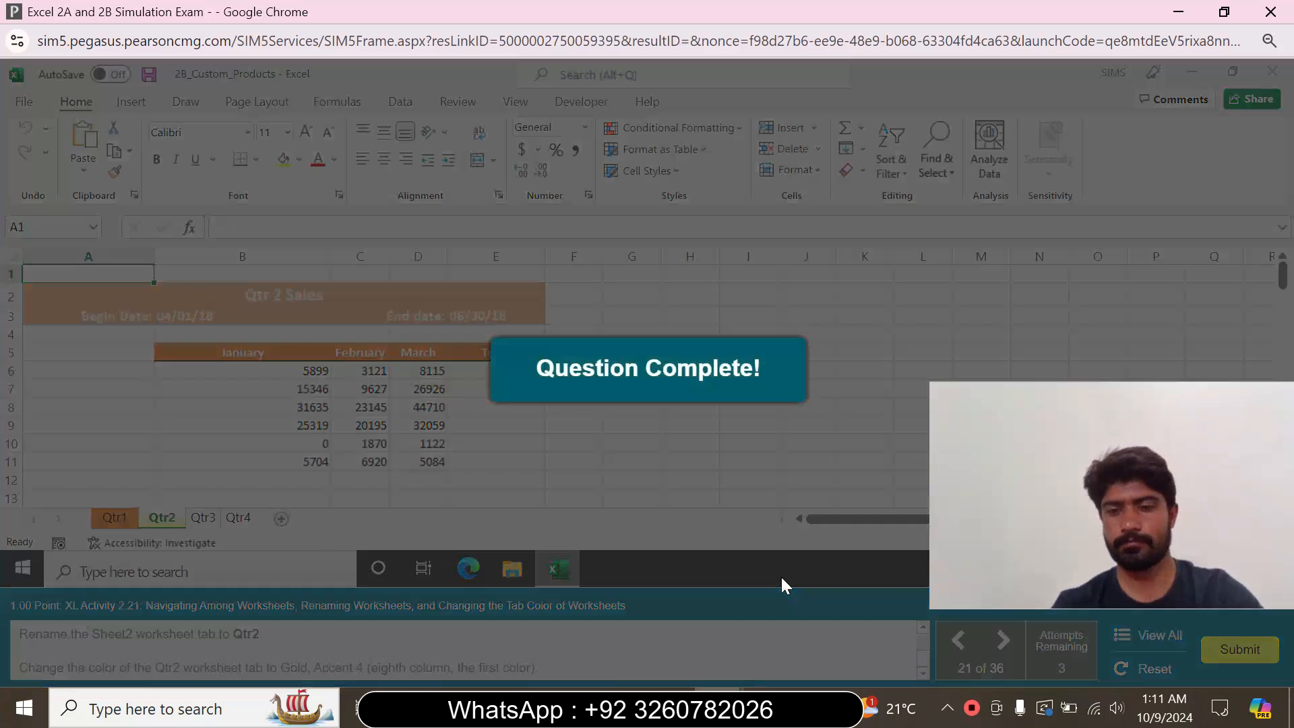